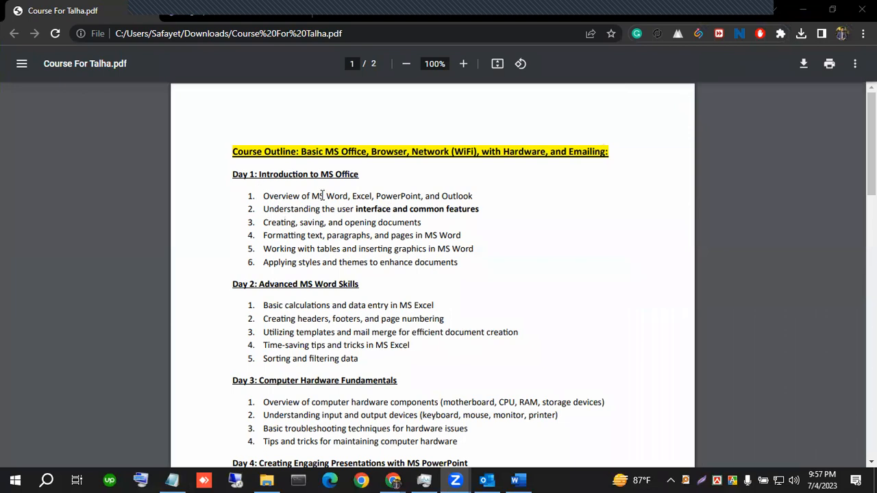
Review the six Day 1 topics of the course outline PDF, highlighting each item from the MS Office overview to styles and themes.
{"action": "left_click_drag", "start_coordinate": [312, 195], "coordinate": [333, 196]}
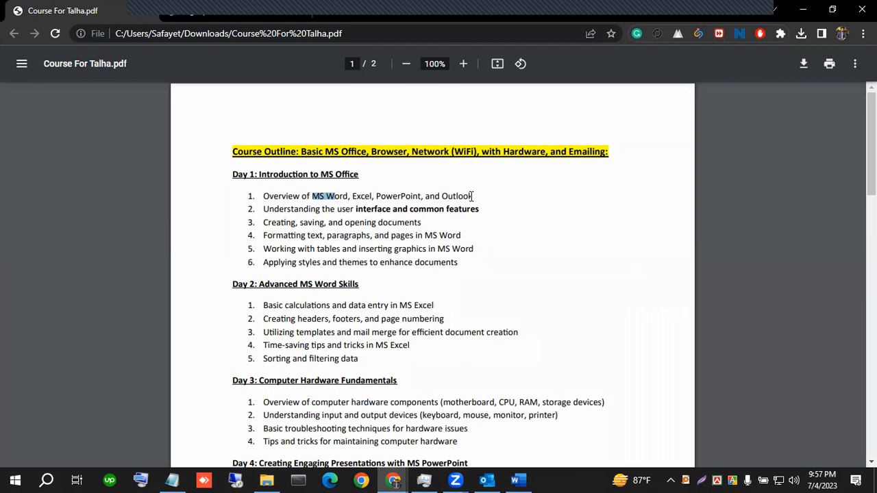
{"action": "left_click_drag", "start_coordinate": [265, 198], "coordinate": [474, 198]}
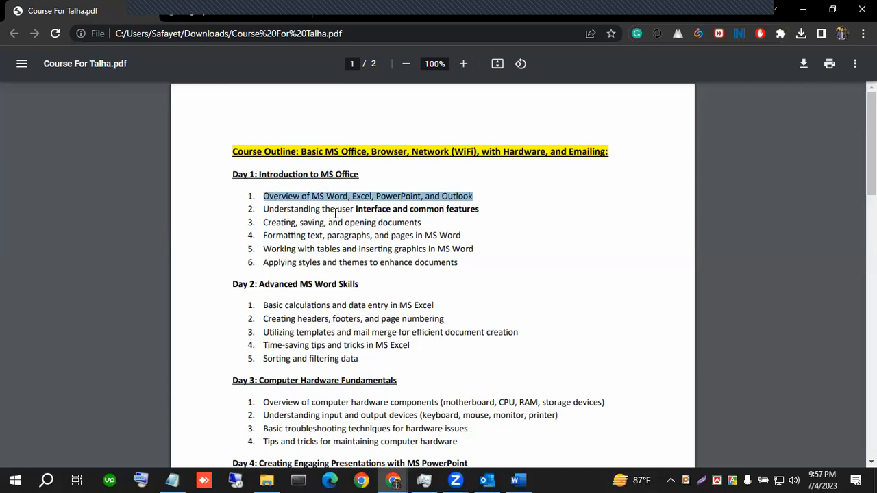
{"action": "left_click_drag", "start_coordinate": [265, 211], "coordinate": [479, 213]}
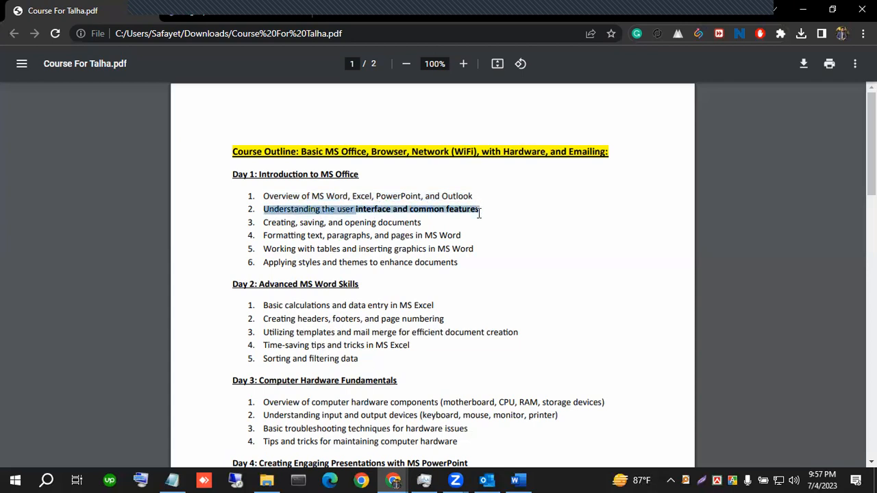
{"action": "key", "text": "alt+Tab"}
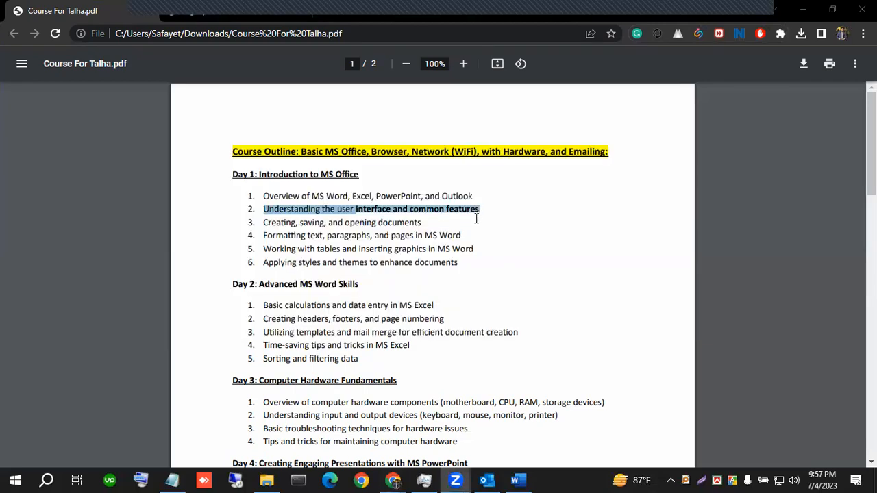
{"action": "left_click_drag", "start_coordinate": [264, 223], "coordinate": [425, 224]}
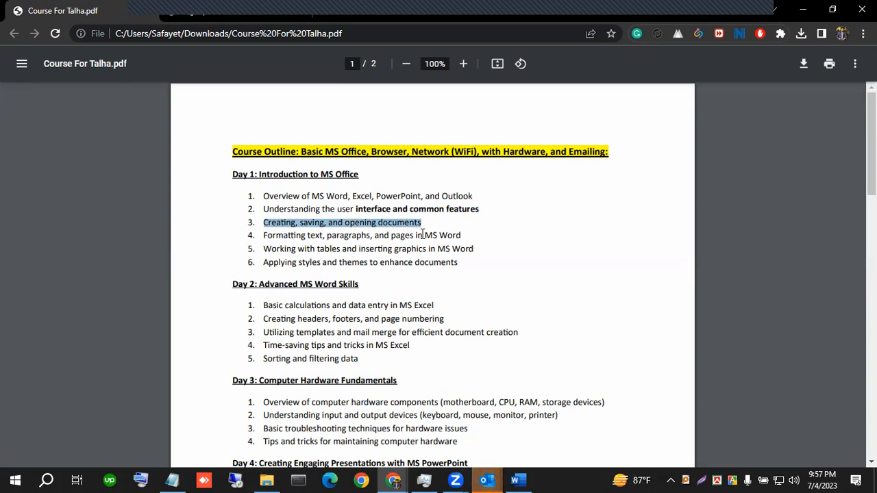
{"action": "left_click_drag", "start_coordinate": [265, 235], "coordinate": [463, 235]}
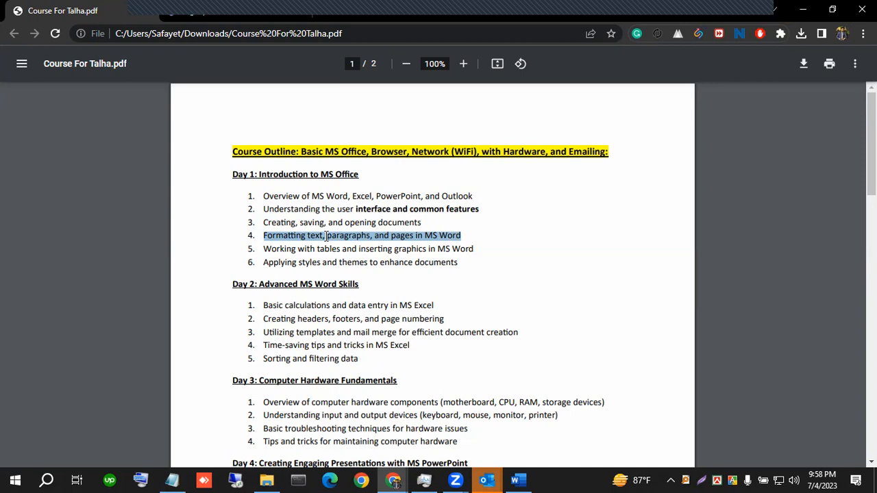
{"action": "left_click", "coordinate": [400, 234]}
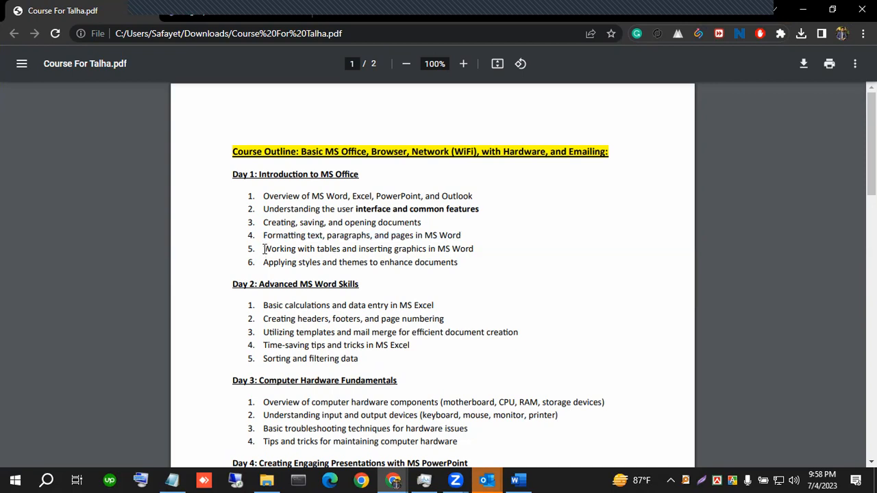
{"action": "left_click_drag", "start_coordinate": [264, 249], "coordinate": [340, 253]}
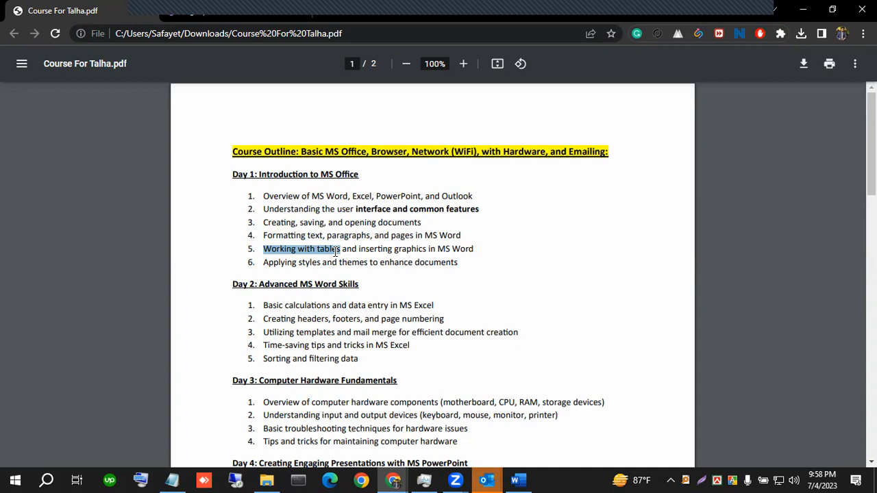
{"action": "left_click_drag", "start_coordinate": [336, 251], "coordinate": [438, 251]}
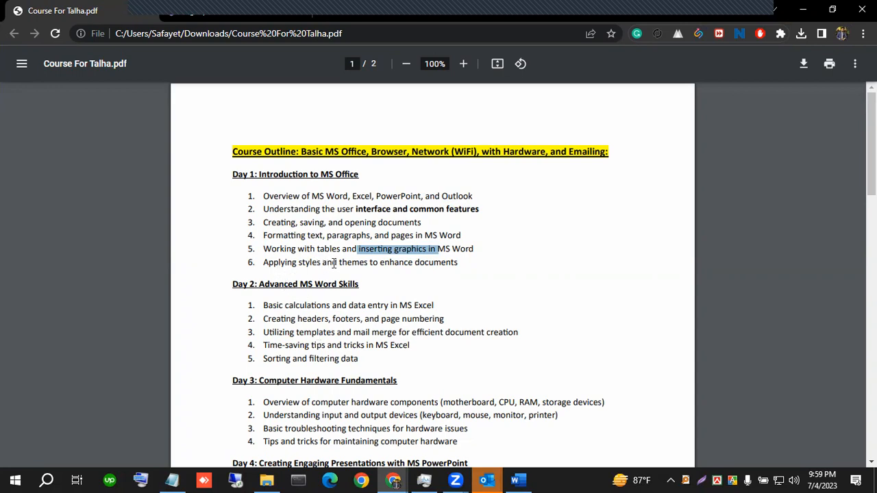
{"action": "left_click_drag", "start_coordinate": [369, 263], "coordinate": [270, 265]}
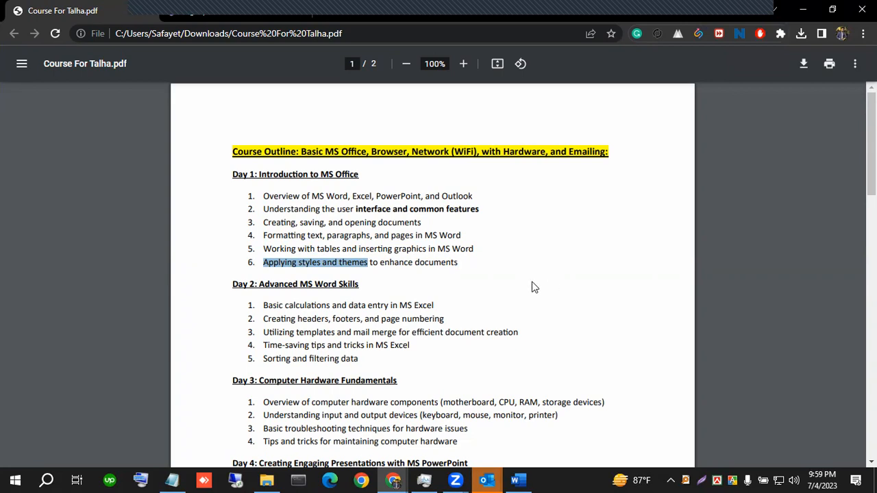
{"action": "left_click_drag", "start_coordinate": [458, 263], "coordinate": [288, 264]}
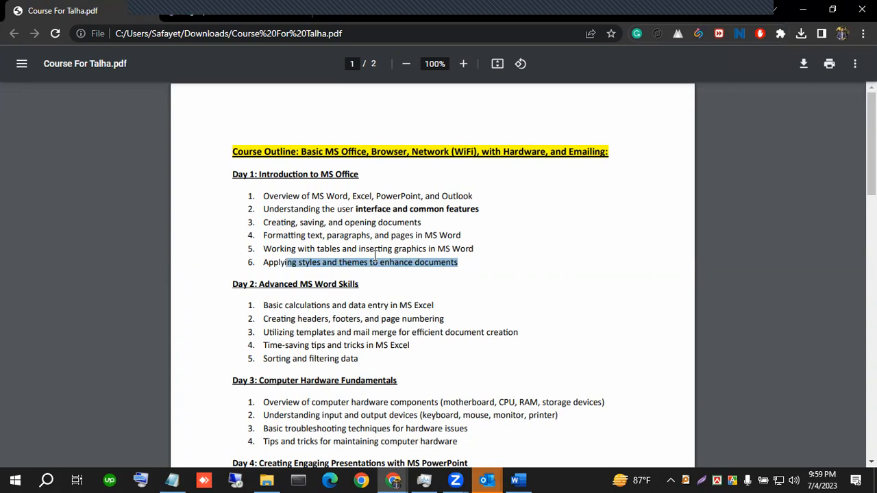
Switch to the Word document and extend the Menu line with "Review, View, Add-ins, Help,".
{"action": "key", "text": "alt+Tab"}
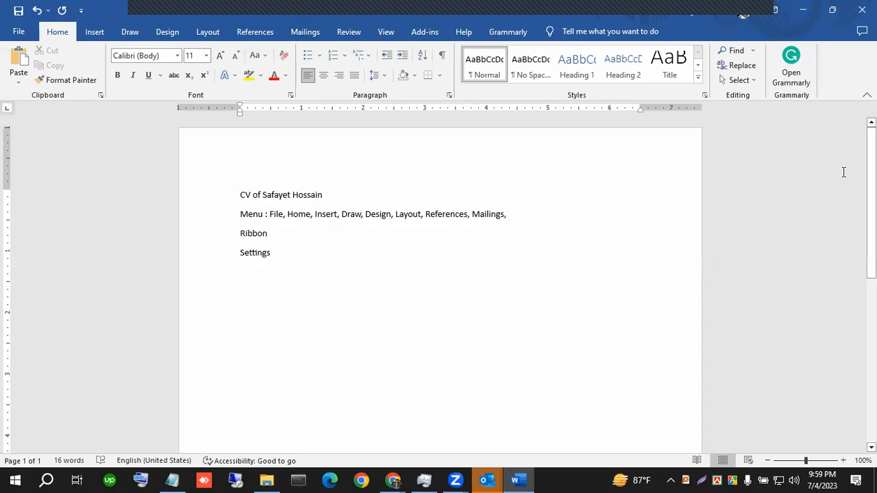
{"action": "type", "text": "Revi"}
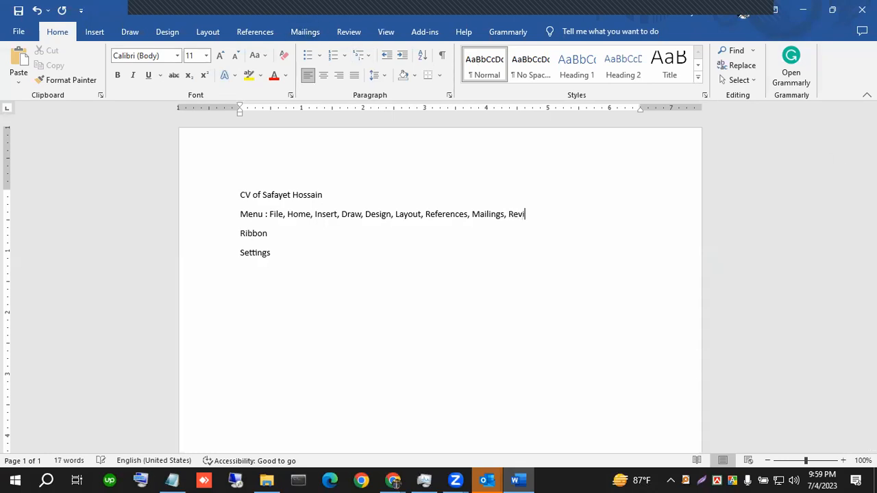
{"action": "type", "text": "ew, View , Add-ins,"}
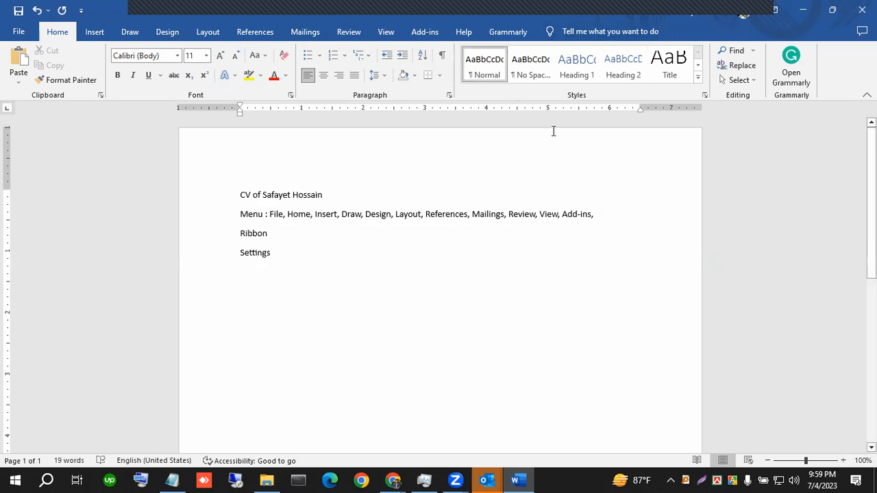
{"action": "type", "text": "Hel"}
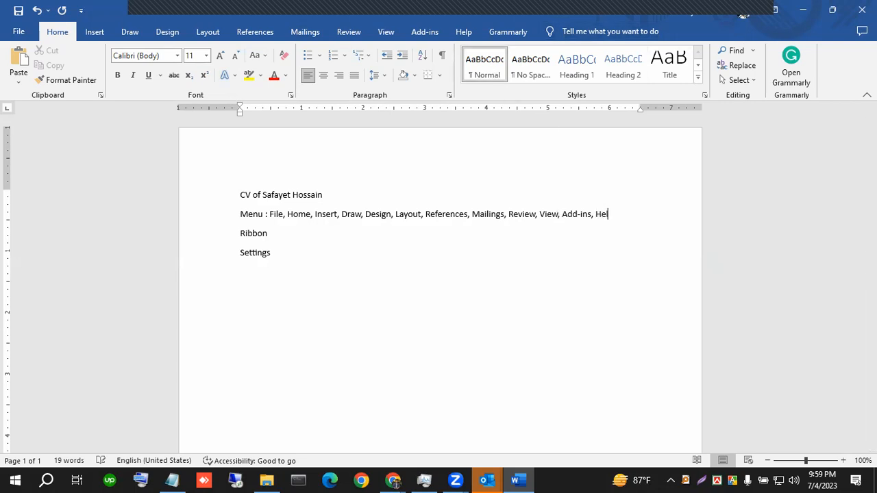
{"action": "type", "text": "p,"}
Search the online templates for "store" and create a document from the "Documents to store and share checklist" template.
{"action": "left_click", "coordinate": [20, 33]}
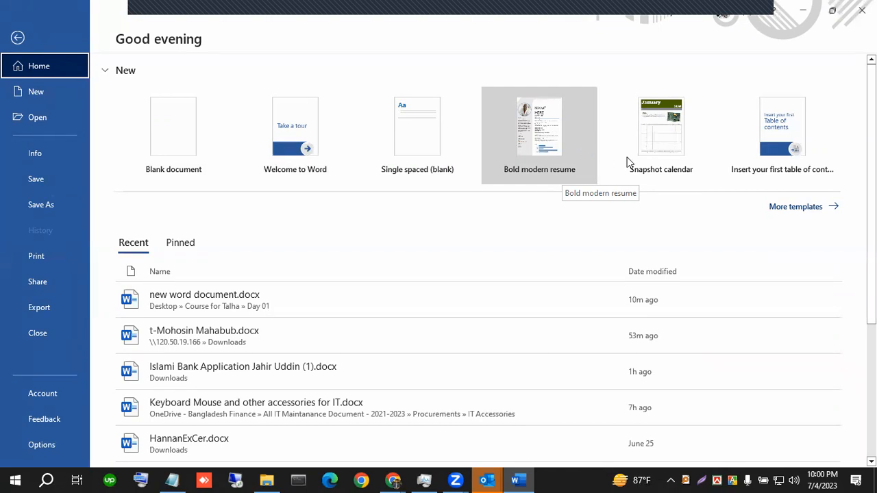
{"action": "left_click", "coordinate": [794, 206]}
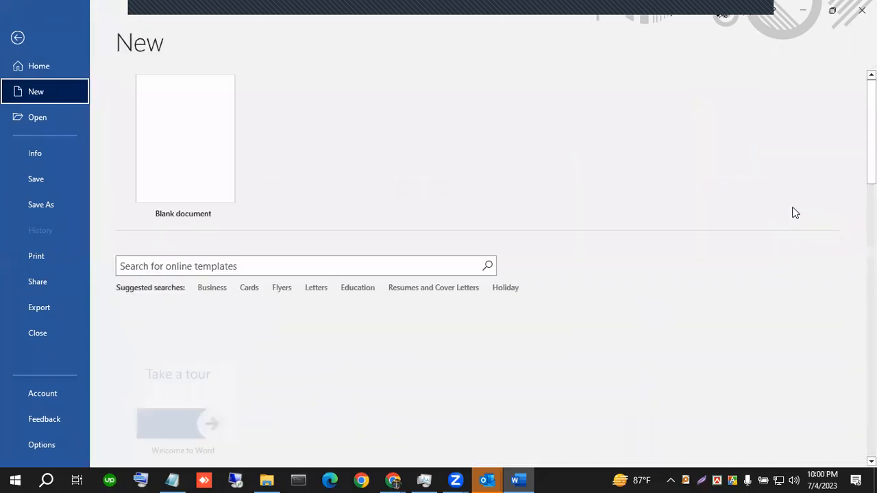
{"action": "left_click", "coordinate": [226, 268]}
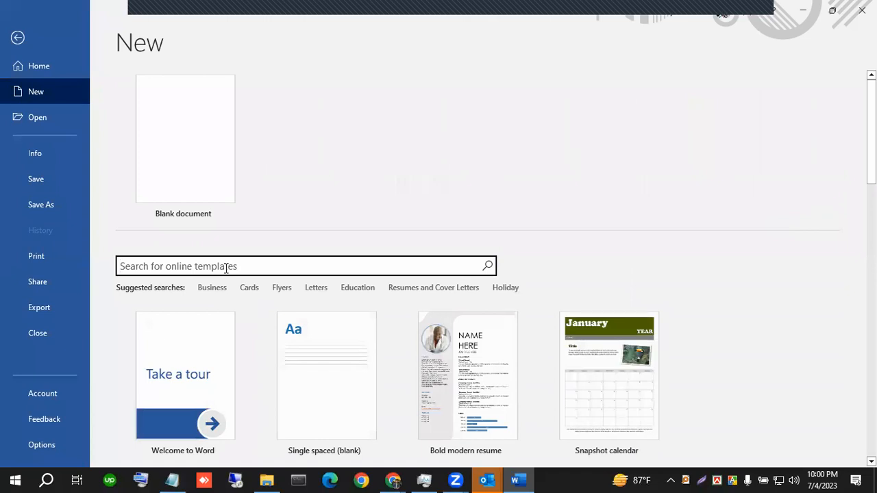
{"action": "type", "text": "store"}
{"action": "key", "text": "Return"}
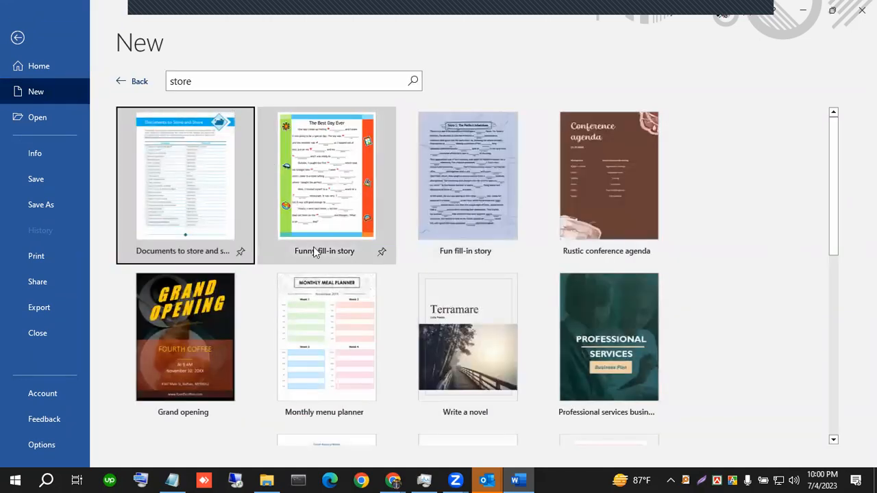
{"action": "left_click", "coordinate": [192, 213]}
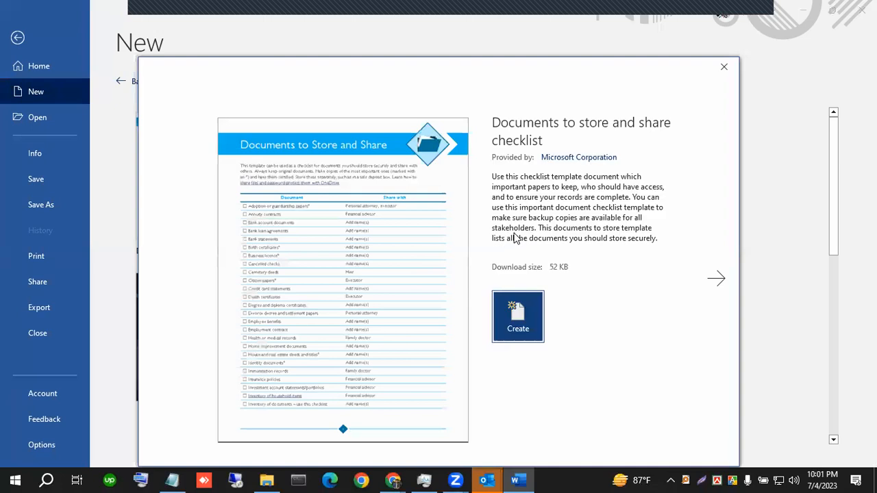
{"action": "left_click", "coordinate": [519, 317]}
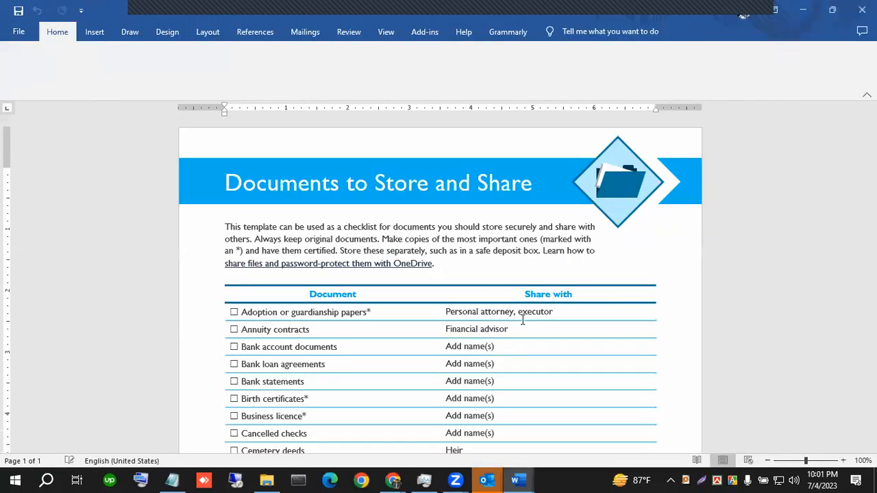
Look through the new checklist document from start to end and select its title text.
{"action": "scroll", "coordinate": [481, 321], "scroll_direction": "down", "scroll_amount": 3}
{"action": "scroll", "coordinate": [482, 321], "scroll_direction": "down", "scroll_amount": 15}
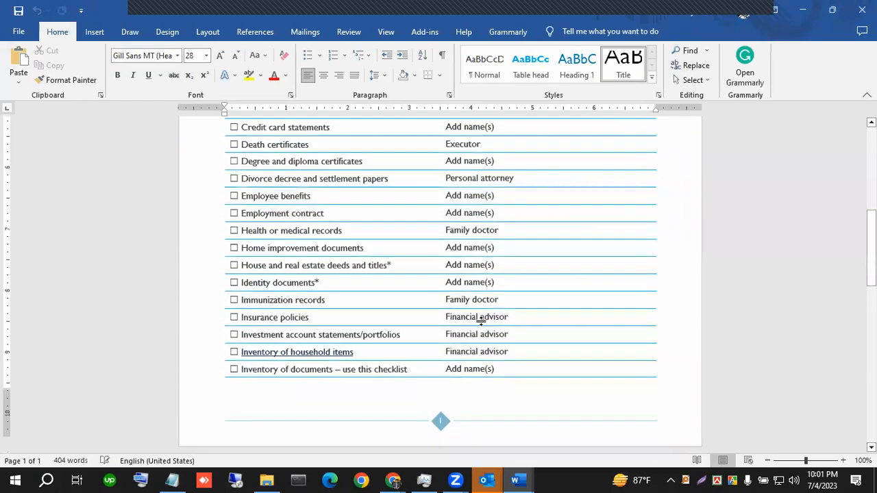
{"action": "scroll", "coordinate": [482, 321], "scroll_direction": "up", "scroll_amount": 18}
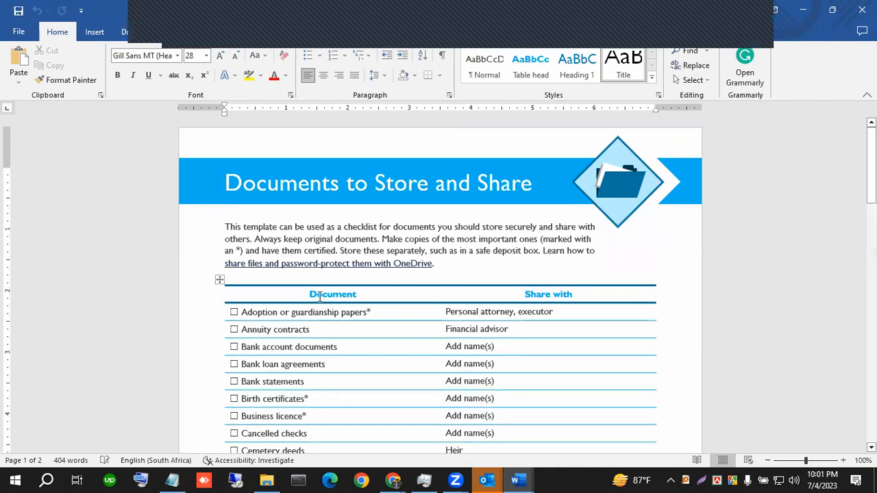
{"action": "triple_click", "coordinate": [272, 186]}
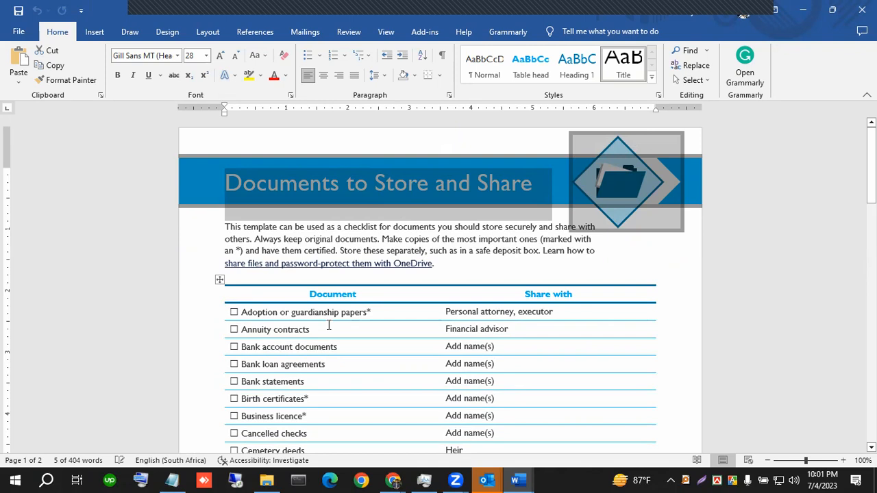
Examine the pinned files and the recent files on Word's start page.
{"action": "left_click", "coordinate": [18, 32]}
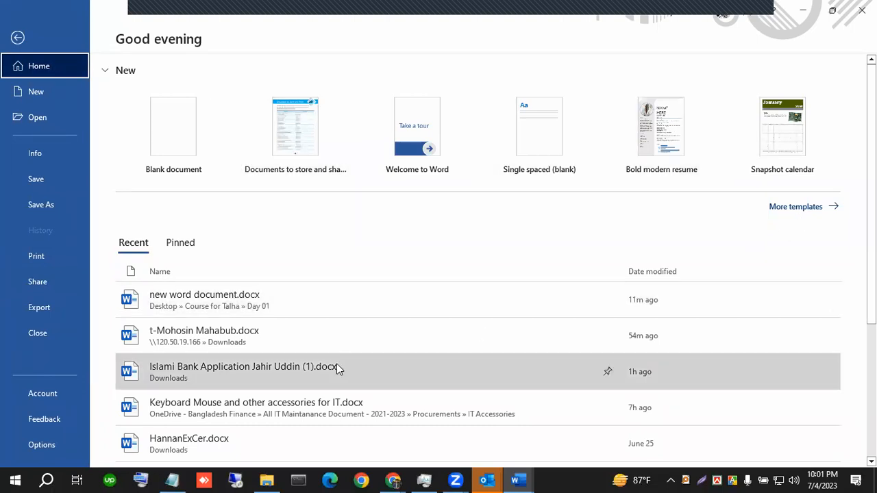
{"action": "left_click", "coordinate": [182, 248]}
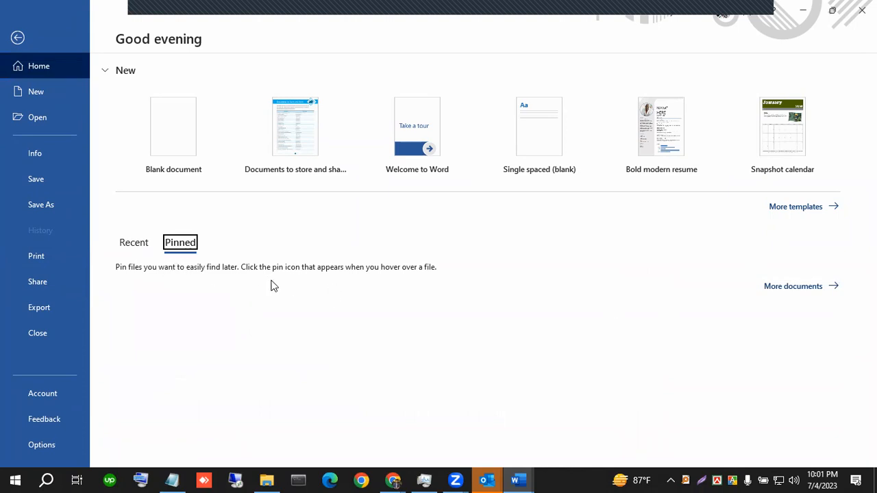
{"action": "left_click", "coordinate": [138, 246]}
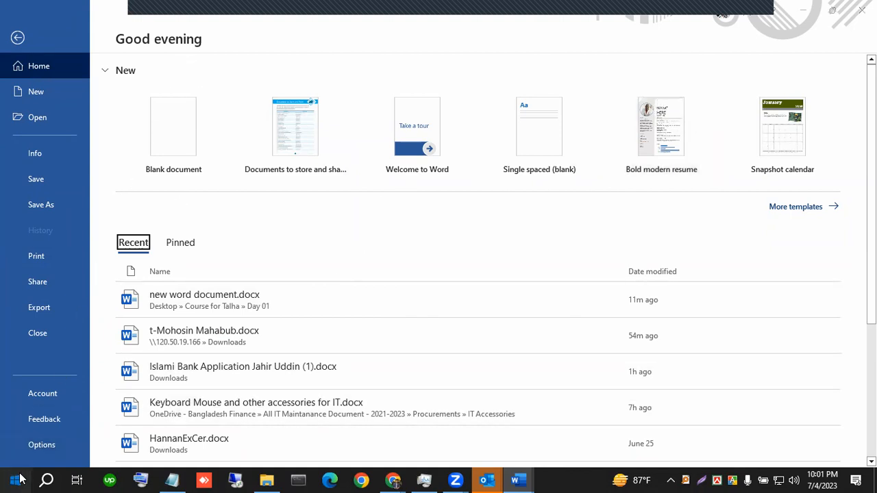
Search Windows for "wod" to view the Word app's recent files, and close the search.
{"action": "left_click", "coordinate": [18, 480]}
{"action": "type", "text": "w"}
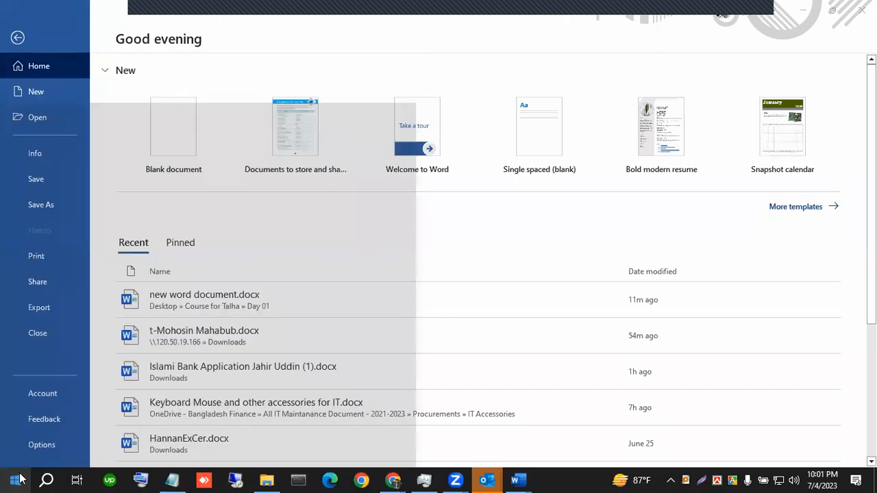
{"action": "type", "text": "od"}
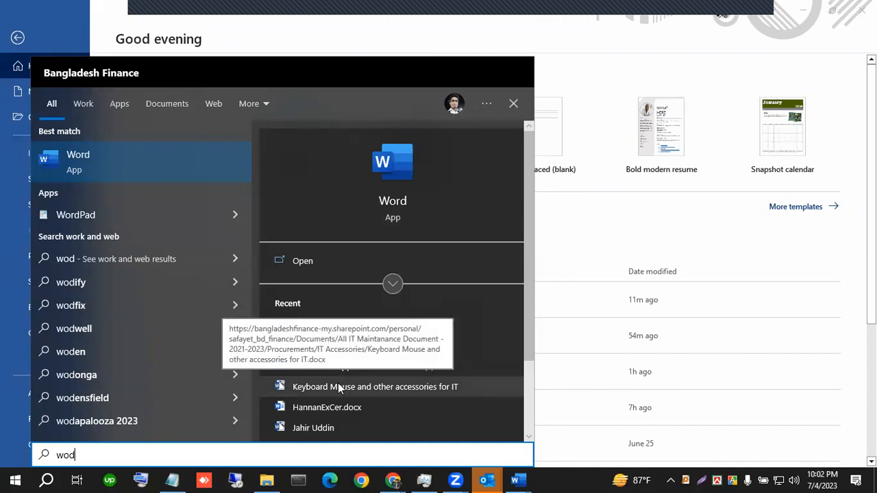
{"action": "left_click", "coordinate": [95, 7]}
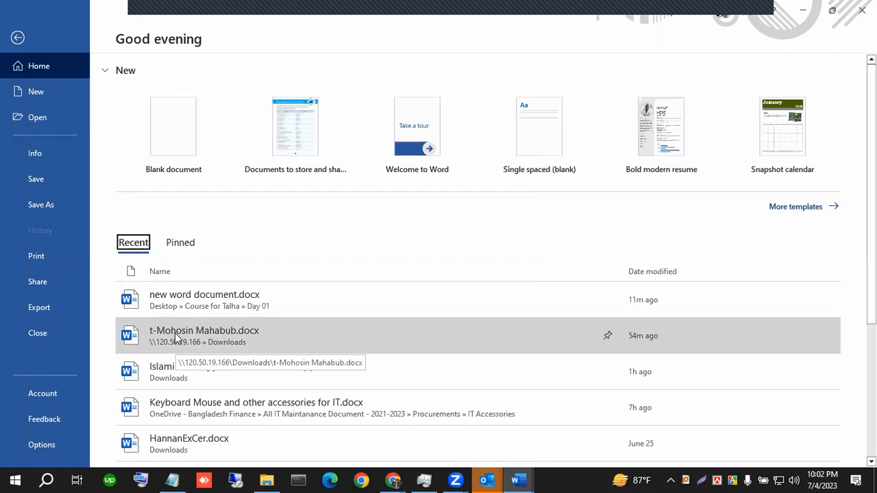
Examine the New, Home and Open pages, and view the current document's Info page.
{"action": "left_click", "coordinate": [35, 92]}
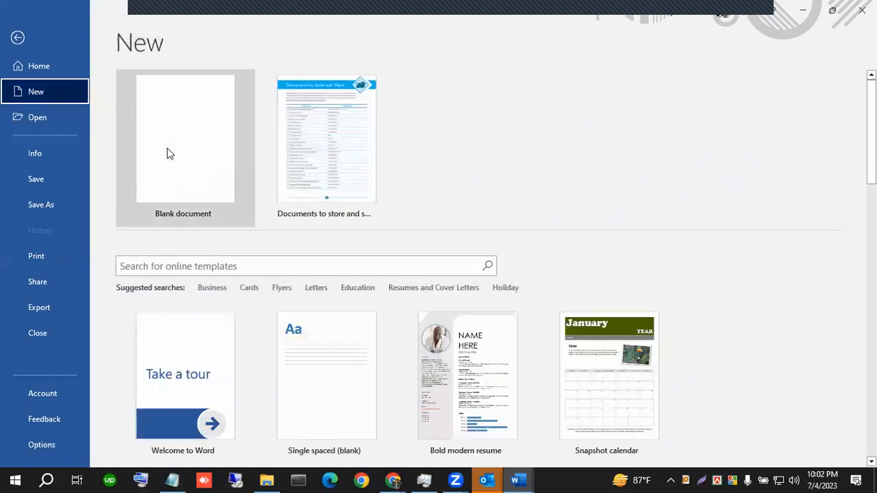
{"action": "left_click", "coordinate": [17, 67]}
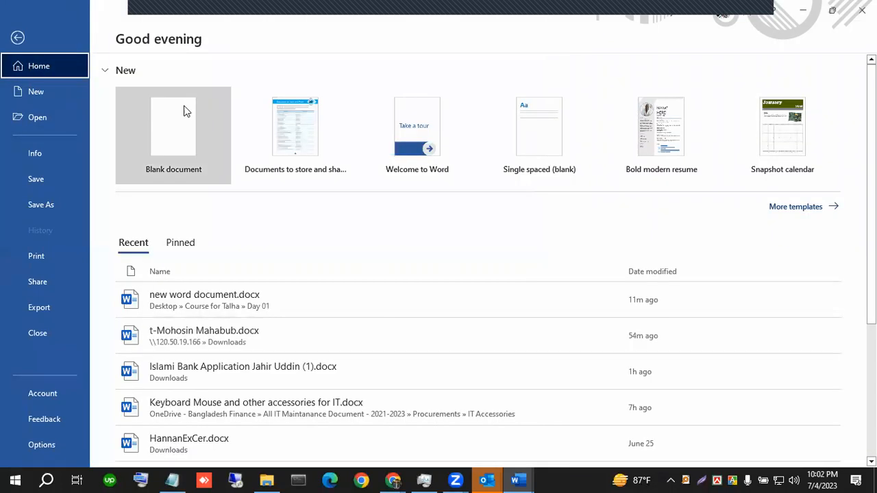
{"action": "left_click", "coordinate": [48, 97]}
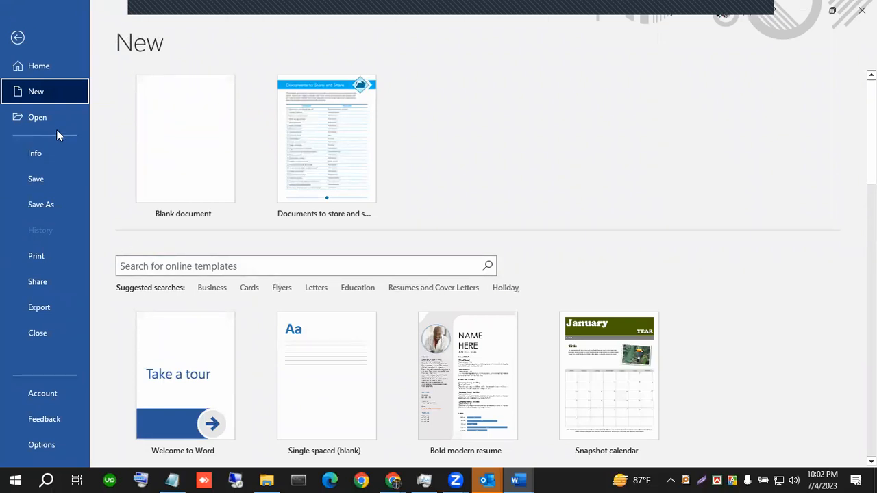
{"action": "left_click", "coordinate": [43, 118]}
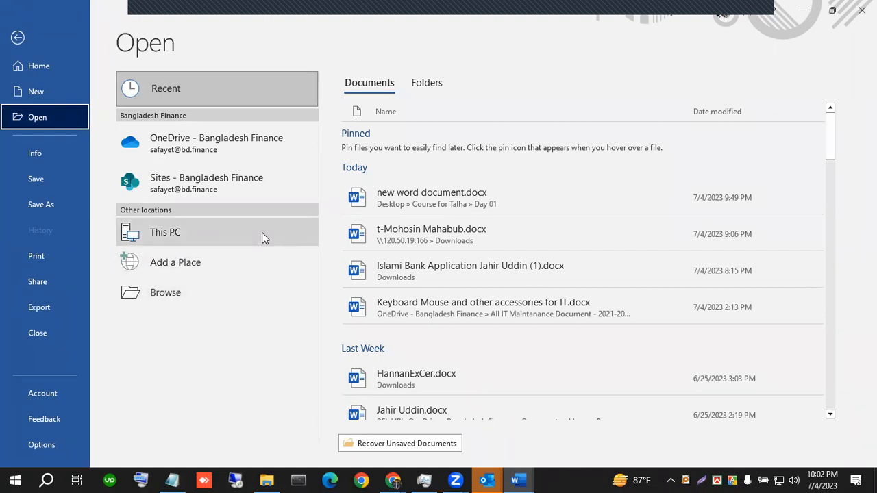
{"action": "left_click", "coordinate": [39, 155]}
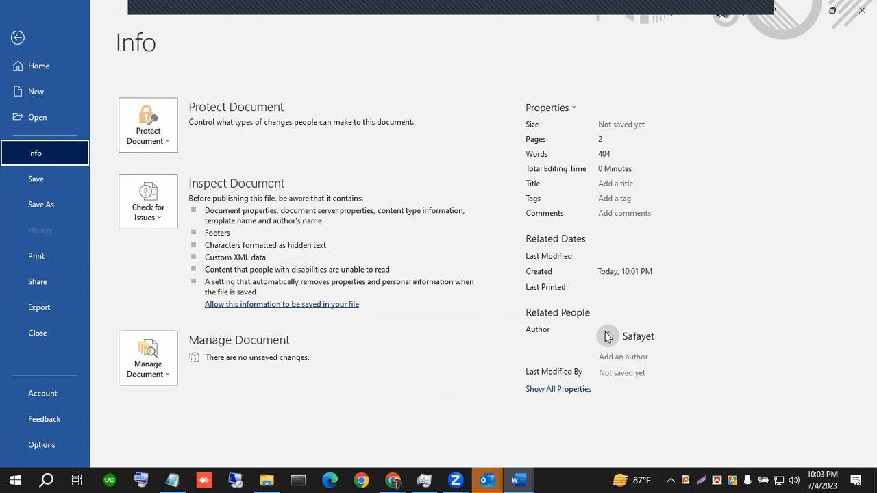
Examine the Info page, then view the document's Save, Print, Share and Export pages.
{"action": "mouse_move", "coordinate": [632, 339]}
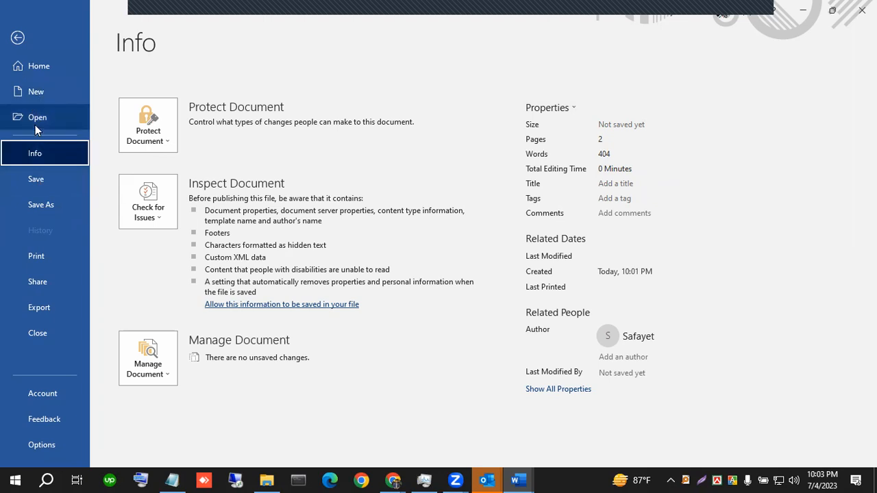
{"action": "left_click", "coordinate": [44, 180]}
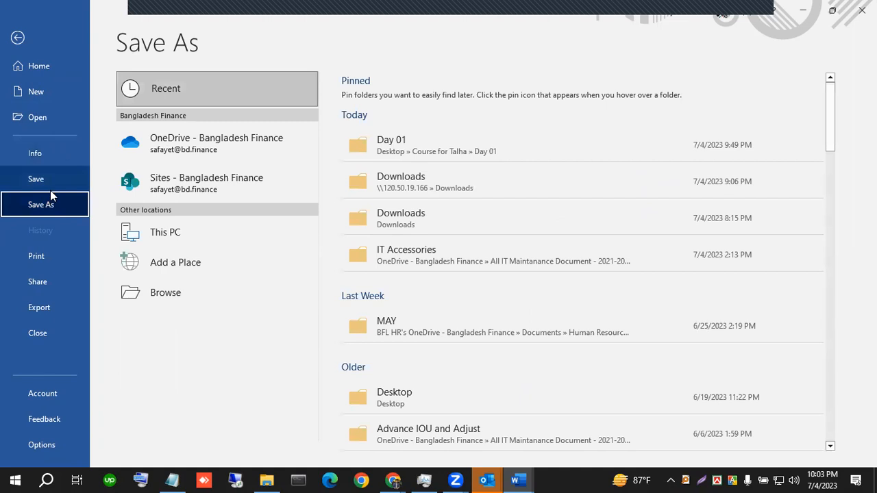
{"action": "left_click", "coordinate": [45, 182]}
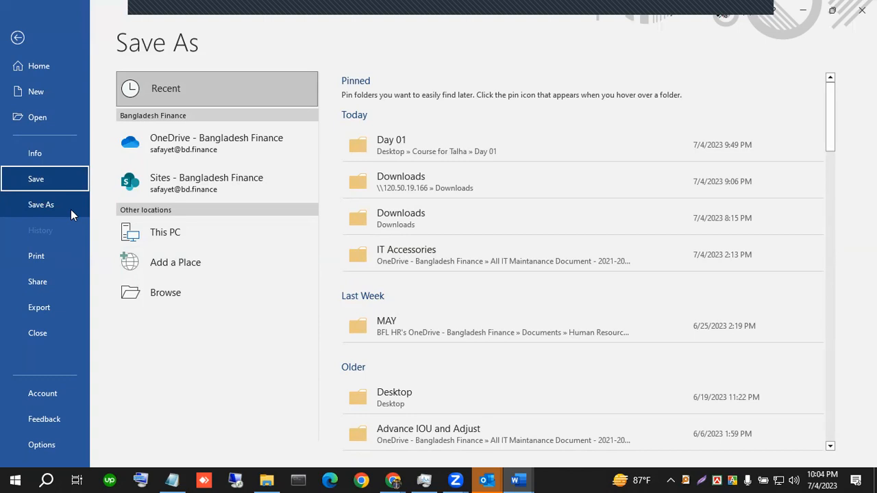
{"action": "left_click", "coordinate": [32, 259]}
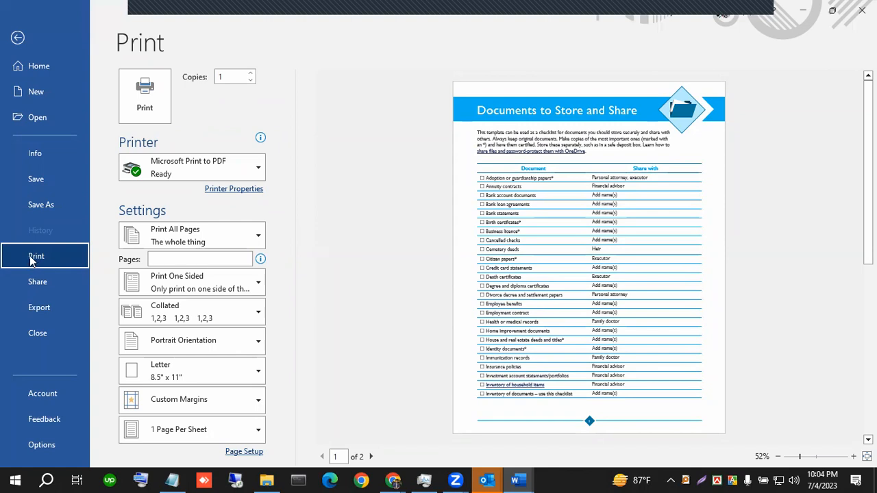
{"action": "left_click", "coordinate": [59, 286]}
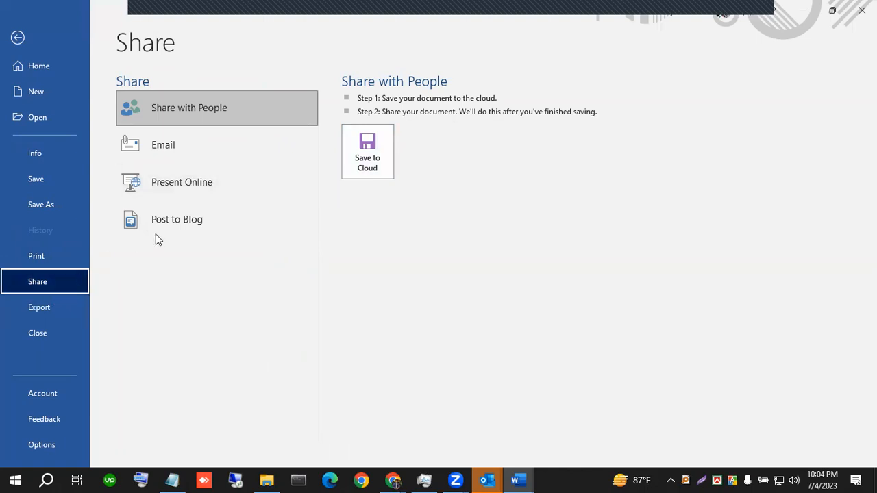
{"action": "left_click", "coordinate": [39, 314]}
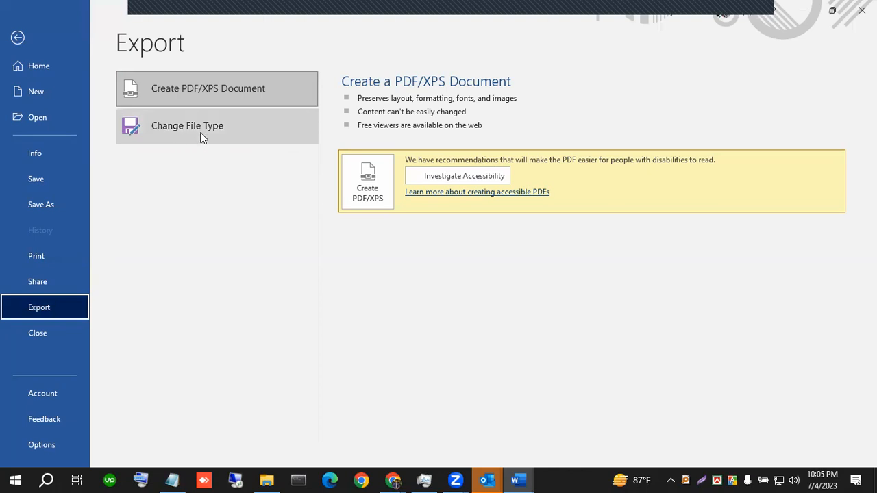
Browse for a save location to examine the available file types for Documents to Store and Share, and cancel without saving.
{"action": "left_click", "coordinate": [45, 198]}
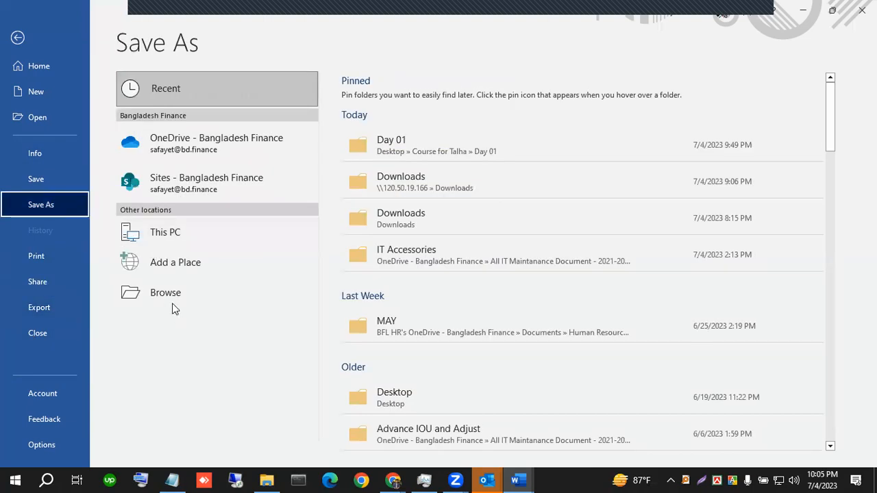
{"action": "left_click", "coordinate": [171, 292]}
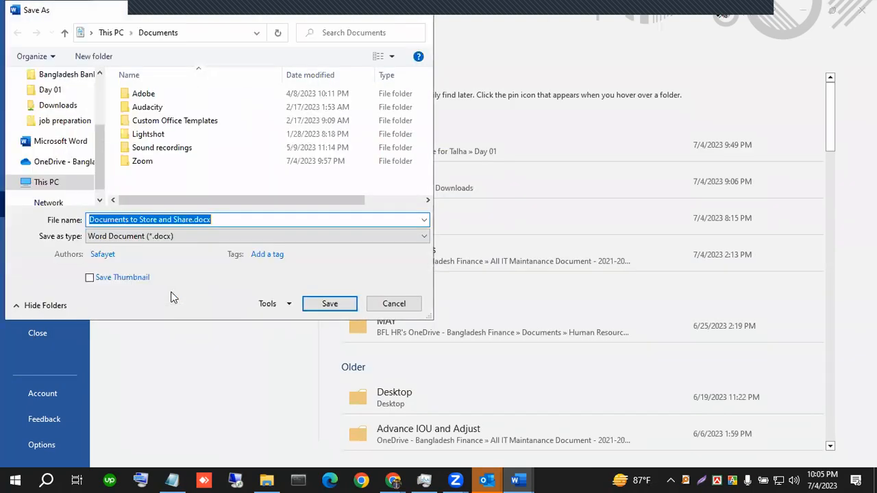
{"action": "left_click", "coordinate": [130, 236]}
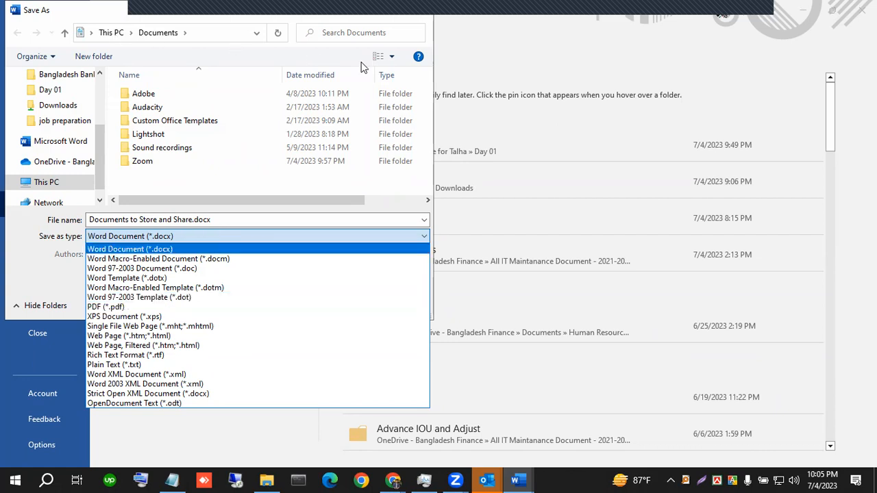
{"action": "left_click", "coordinate": [273, 8]}
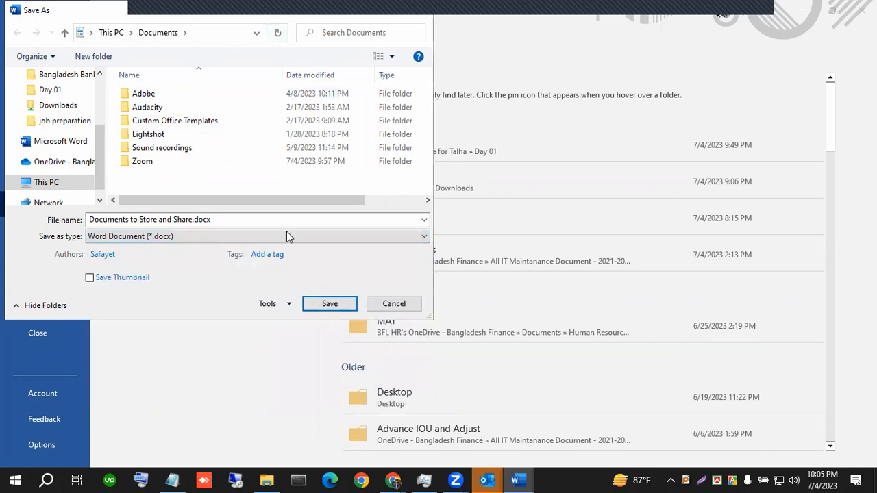
{"action": "left_click", "coordinate": [394, 303]}
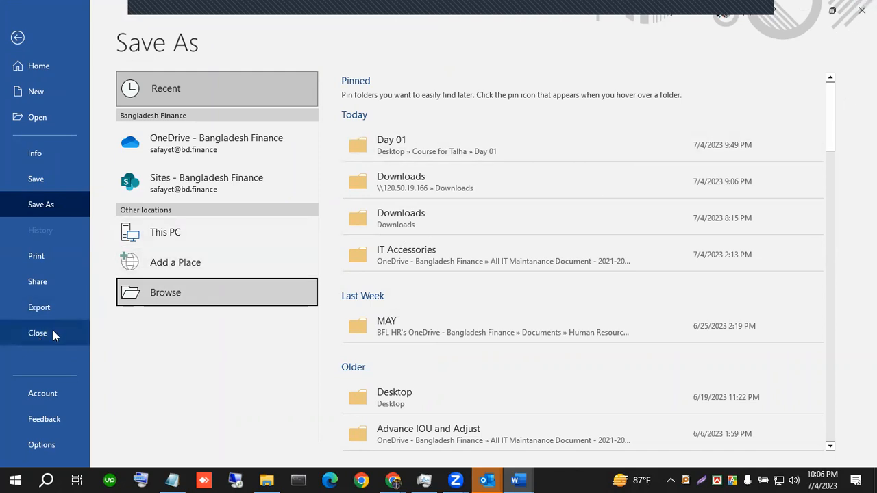
View the Account page and the General section of Word Options, and leave the options unchanged.
{"action": "left_click", "coordinate": [38, 403]}
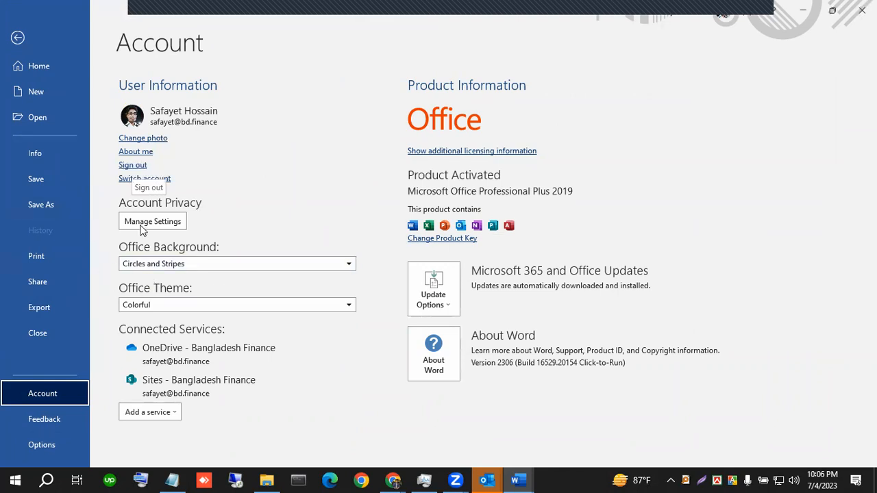
{"action": "left_click", "coordinate": [46, 446]}
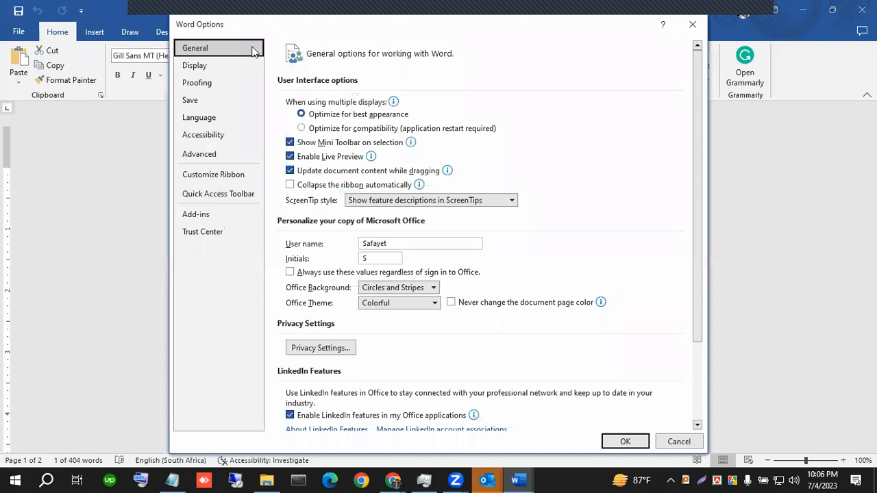
{"action": "key", "text": "Escape"}
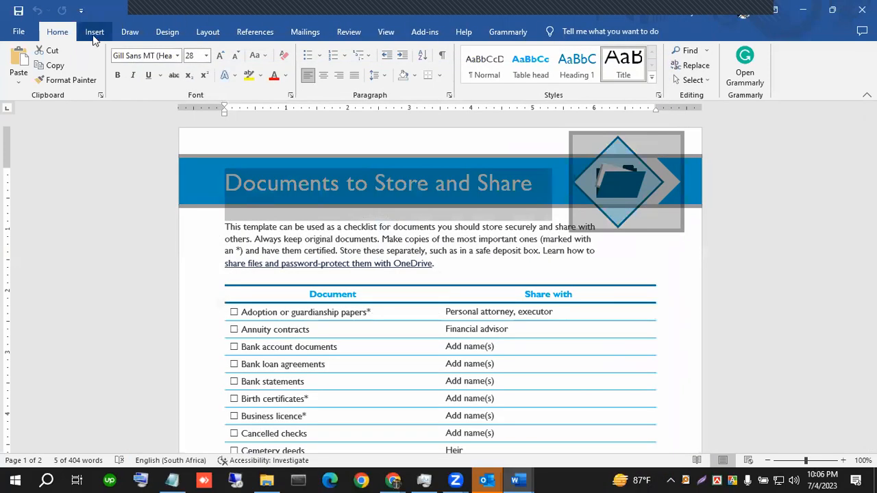
Close the Documents to Store and Share document without saving it.
{"action": "left_click", "coordinate": [94, 34]}
{"action": "left_click", "coordinate": [60, 33]}
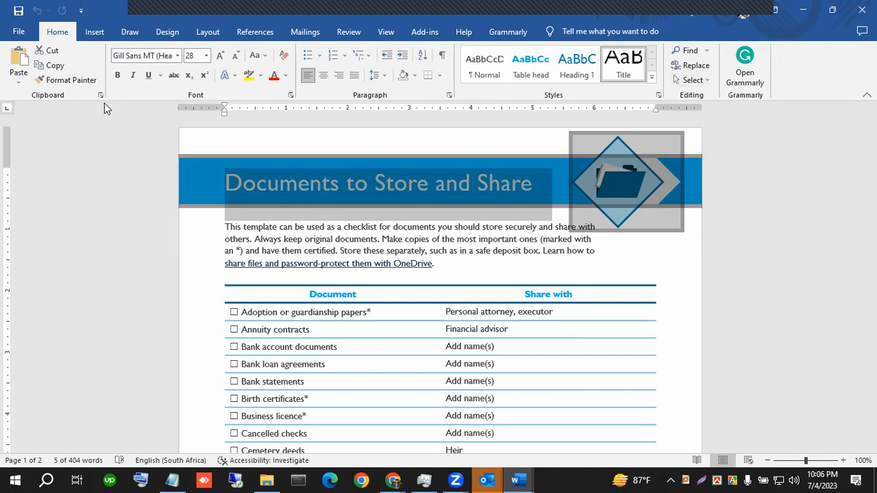
{"action": "left_click", "coordinate": [862, 9]}
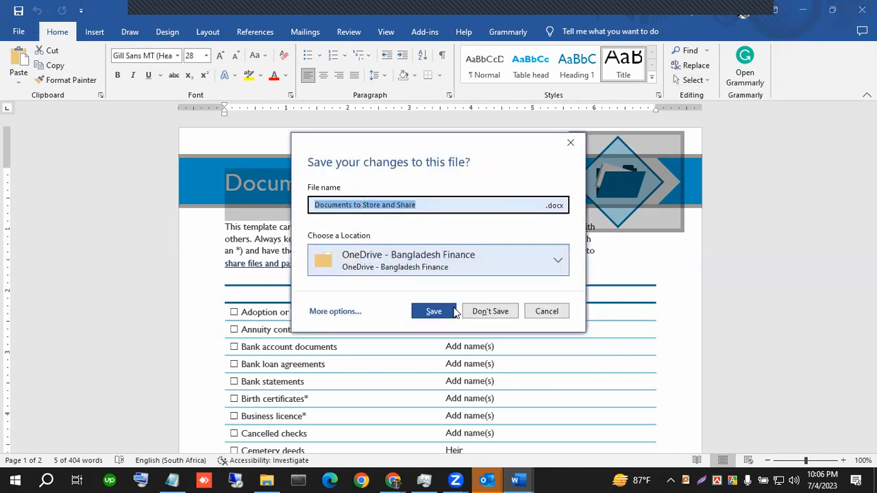
{"action": "left_click", "coordinate": [507, 311]}
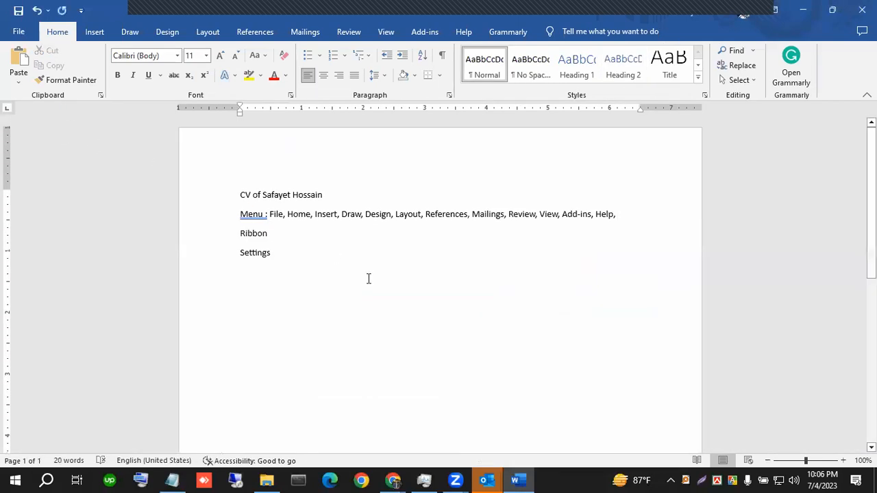
Highlight the word "Settings" in yellow.
{"action": "double_click", "coordinate": [251, 254]}
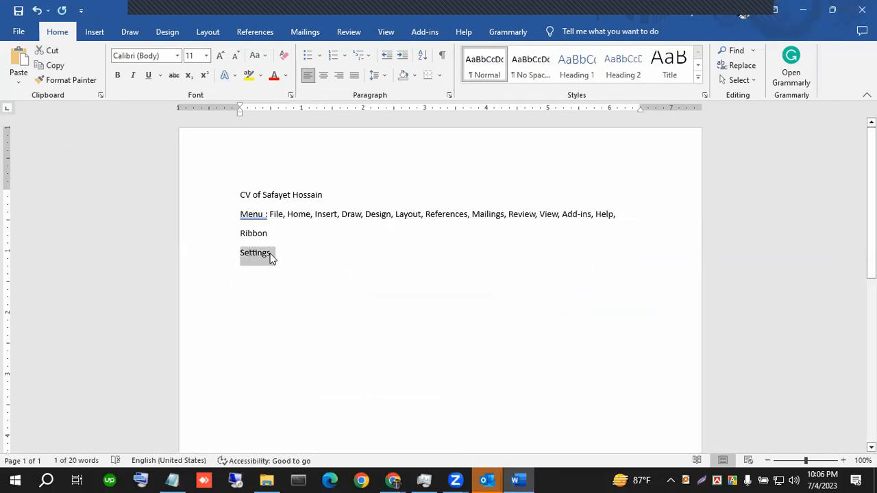
{"action": "left_click", "coordinate": [279, 255]}
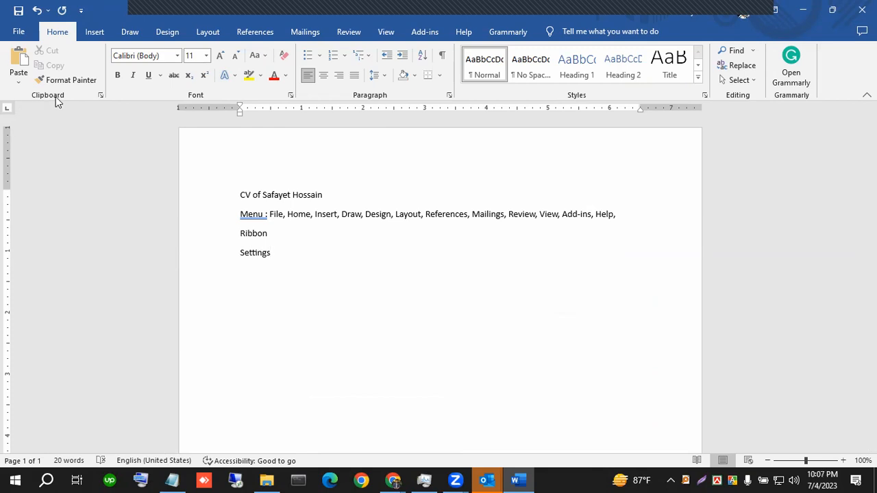
{"action": "double_click", "coordinate": [267, 254]}
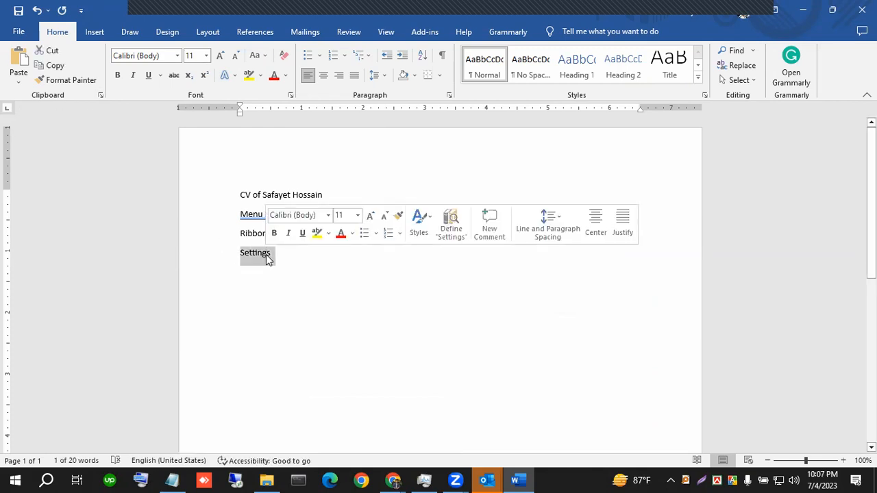
{"action": "left_click", "coordinate": [20, 77]}
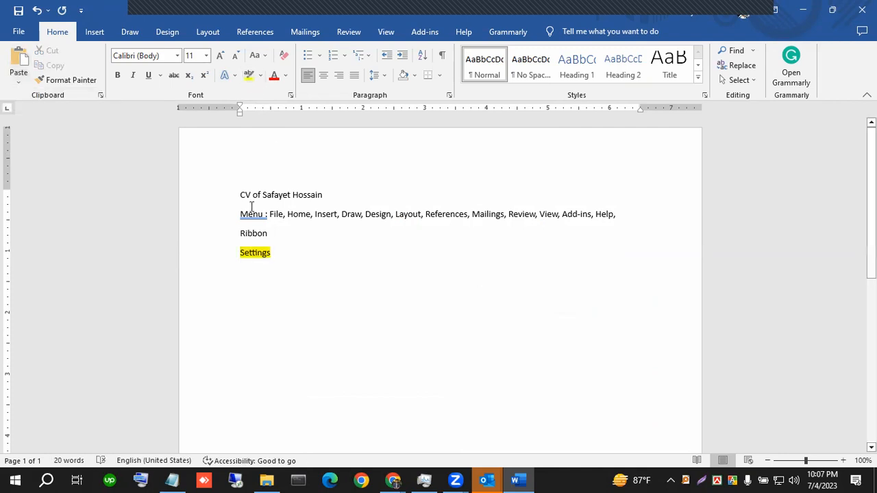
Copy the formatting of "Settings" onto the word "Ribbon" with Format Painter.
{"action": "left_click_drag", "start_coordinate": [241, 253], "coordinate": [274, 253]}
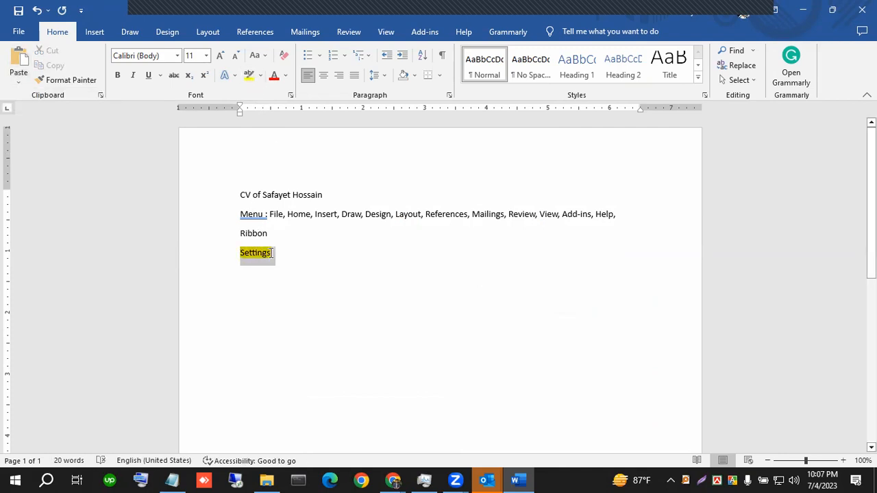
{"action": "left_click", "coordinate": [61, 81]}
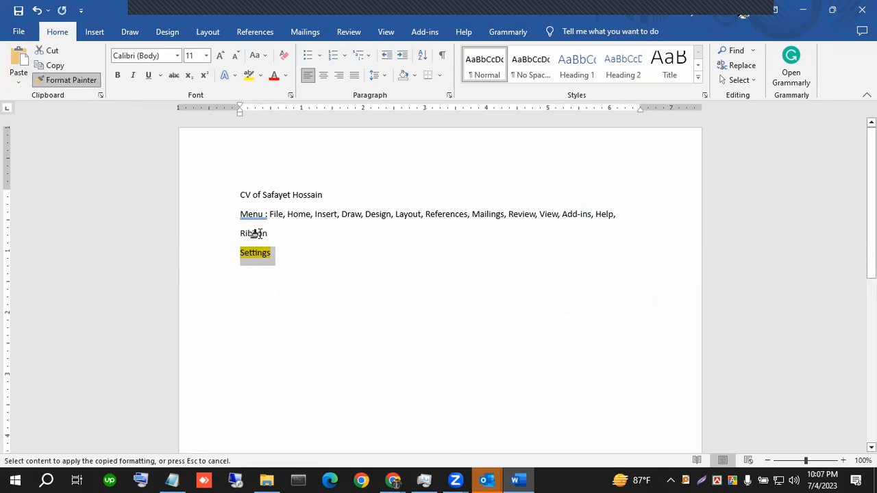
{"action": "left_click_drag", "start_coordinate": [241, 233], "coordinate": [267, 233]}
{"action": "left_click", "coordinate": [582, 328]}
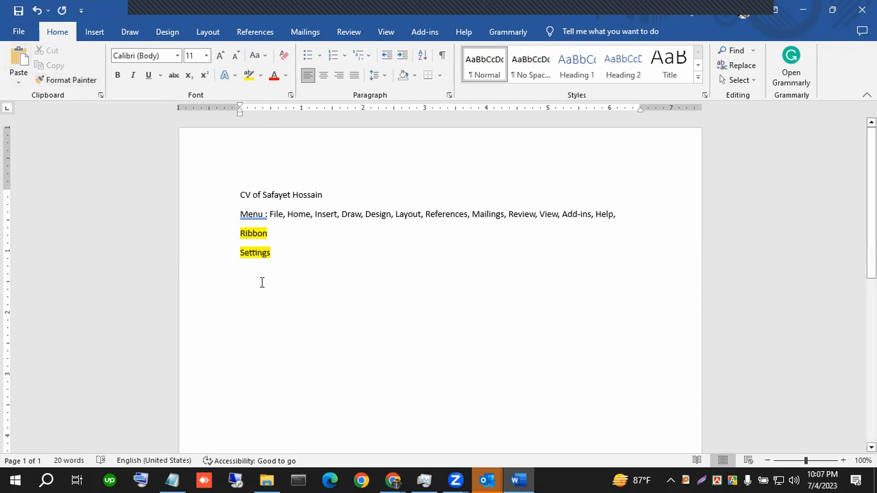
Add three new lines below "Settings" and enter the text "Name" on the last one.
{"action": "left_click", "coordinate": [294, 254]}
{"action": "key", "text": "Return"}
{"action": "key", "text": "Return"}
{"action": "key", "text": "Return"}
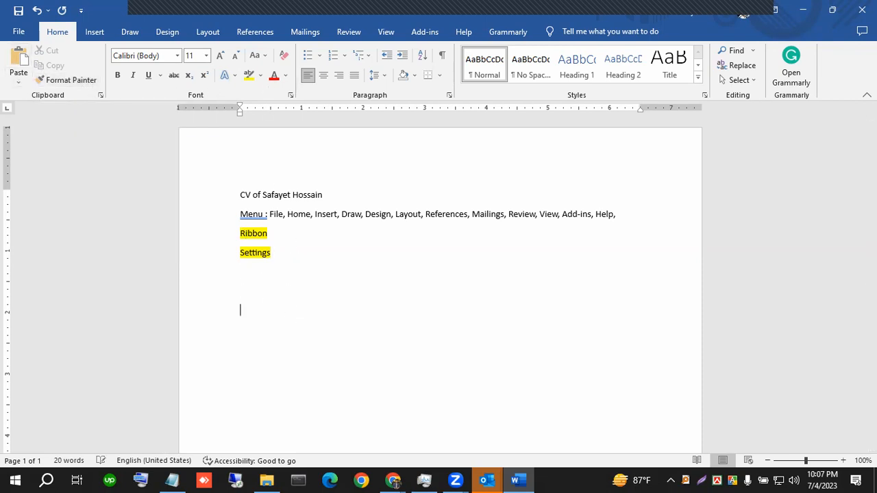
{"action": "type", "text": "Name"}
Copy the word "Name" and display the Office clipboard's collected items.
{"action": "key", "text": "shift+Home"}
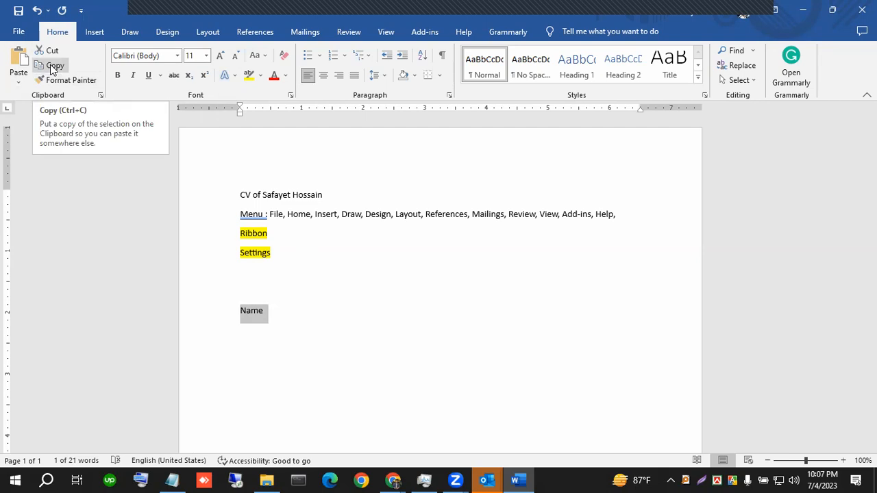
{"action": "left_click", "coordinate": [100, 96]}
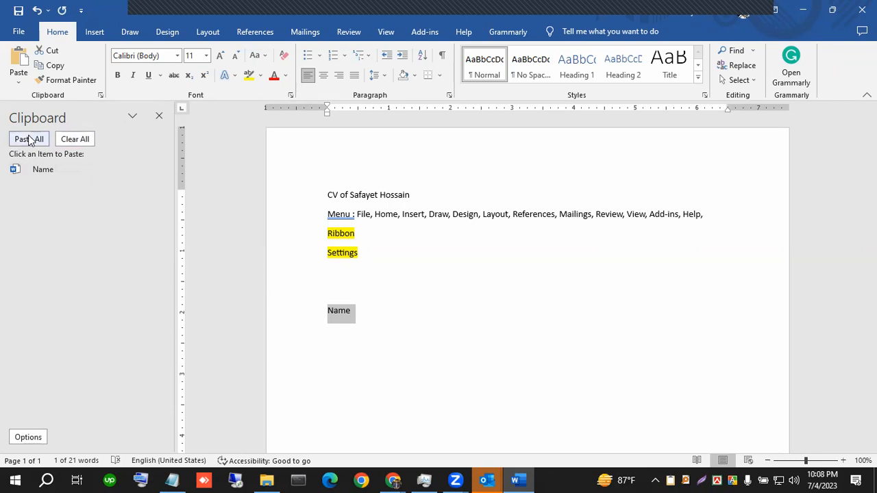
{"action": "mouse_move", "coordinate": [30, 172]}
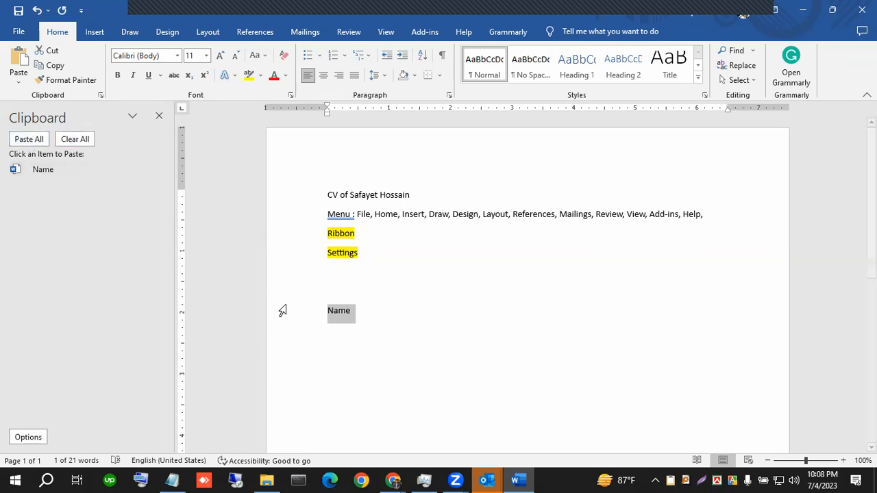
Collect two words from the Menu line on the clipboard by copying "Home" and cutting "Draw".
{"action": "double_click", "coordinate": [384, 217]}
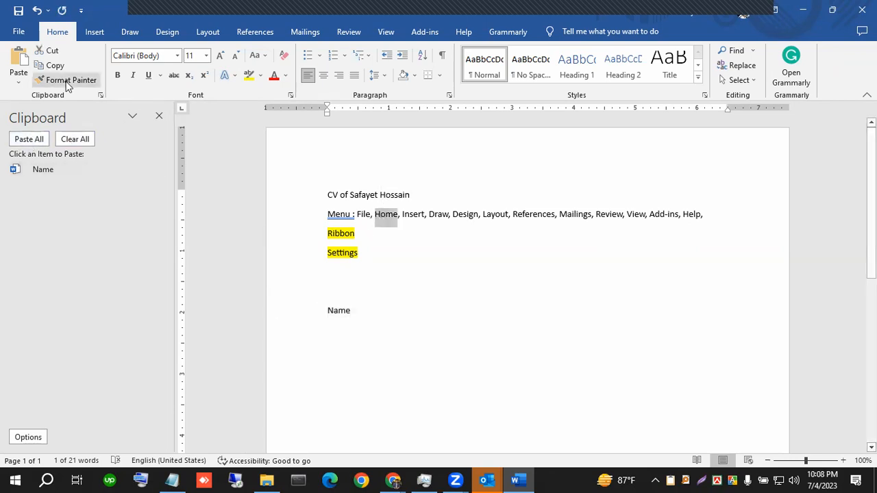
{"action": "left_click", "coordinate": [51, 65]}
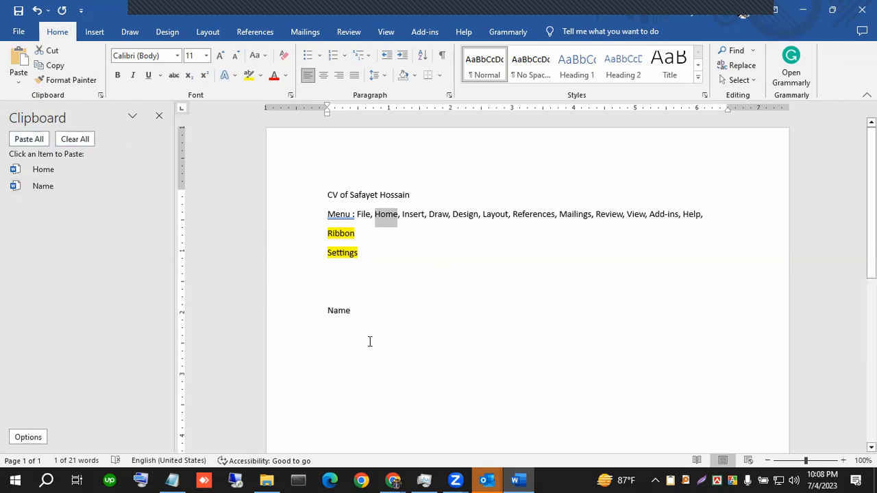
{"action": "double_click", "coordinate": [444, 216]}
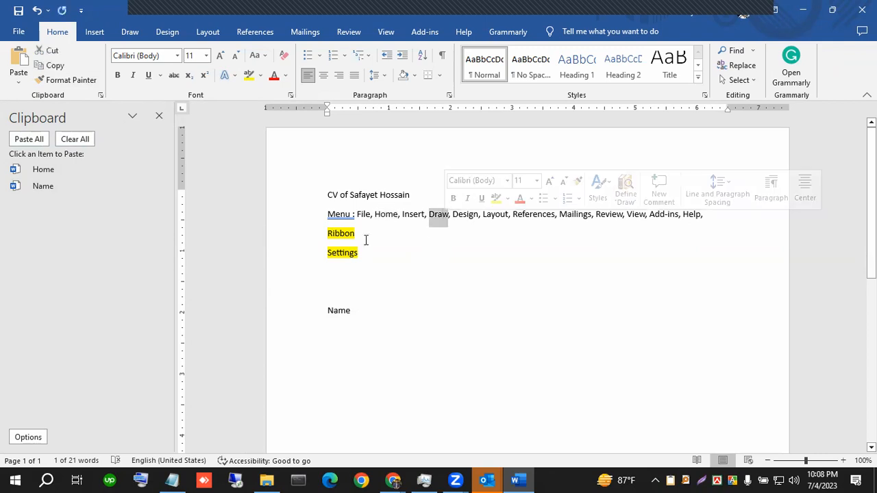
{"action": "left_click", "coordinate": [51, 51]}
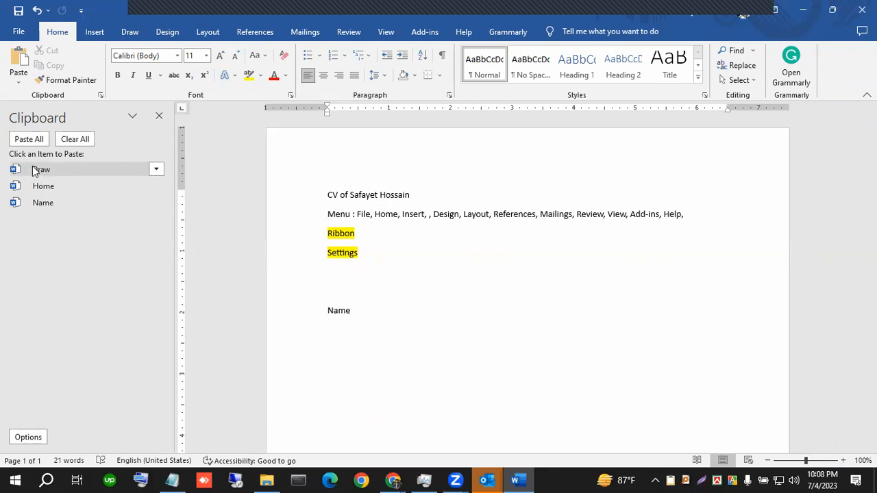
Place the cursor after "Name" and display the access-key hints for the Home commands.
{"action": "left_click", "coordinate": [389, 313]}
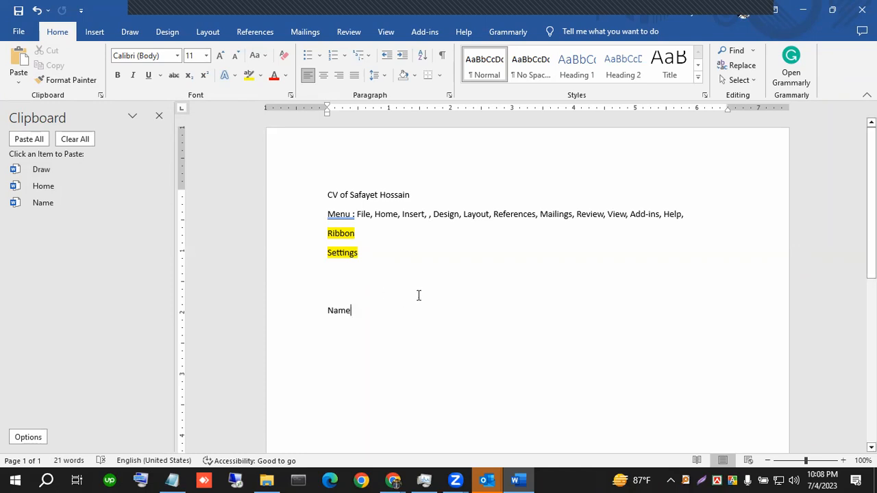
{"action": "key", "text": "alt"}
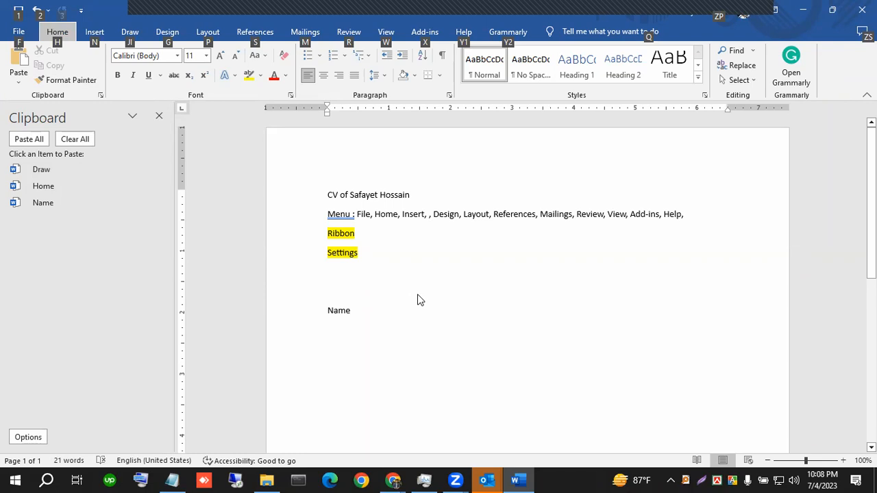
{"action": "key", "text": "h"}
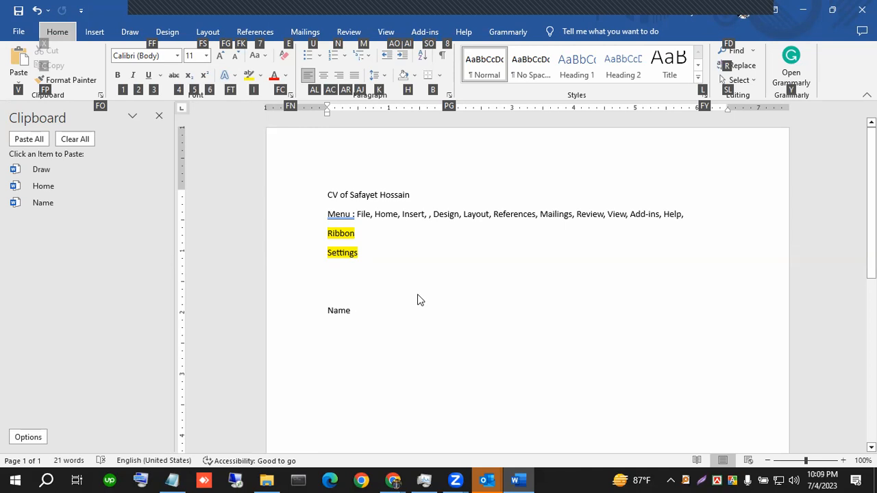
Dismiss the access-key hints and enter the sample text "jsljgdsklgjsl" on a new line below "Name".
{"action": "key", "text": "Escape"}
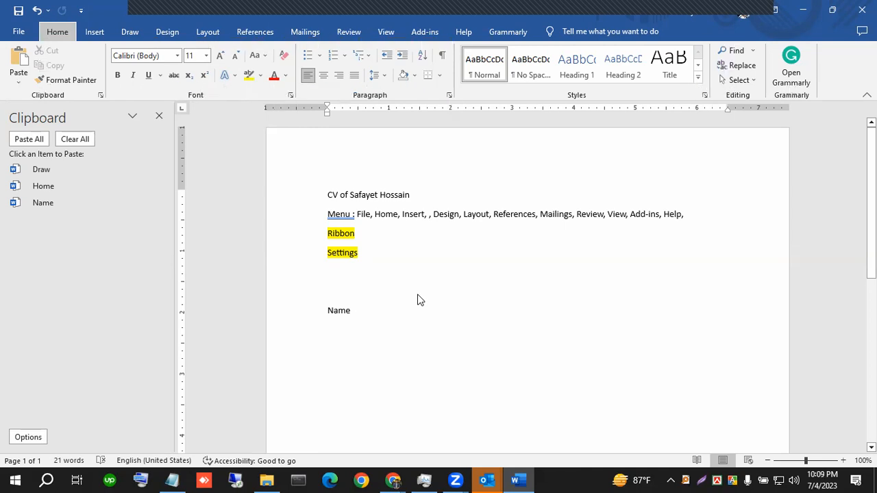
{"action": "key", "text": "Escape"}
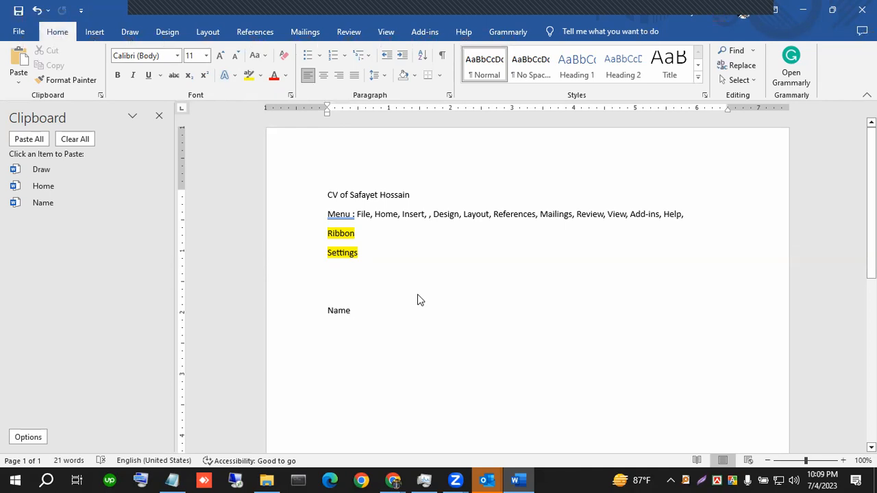
{"action": "key", "text": "Return"}
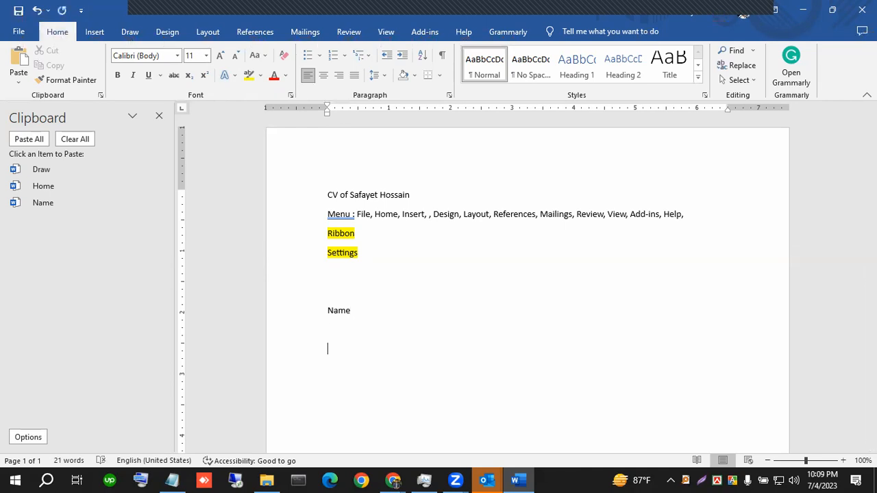
{"action": "type", "text": "jsljgdsklgjsl"}
Select the whole sample text "jsljgdsklgjsl" and display its font color palette through the access keys, leaving without choosing a color.
{"action": "key", "text": "shift+Home"}
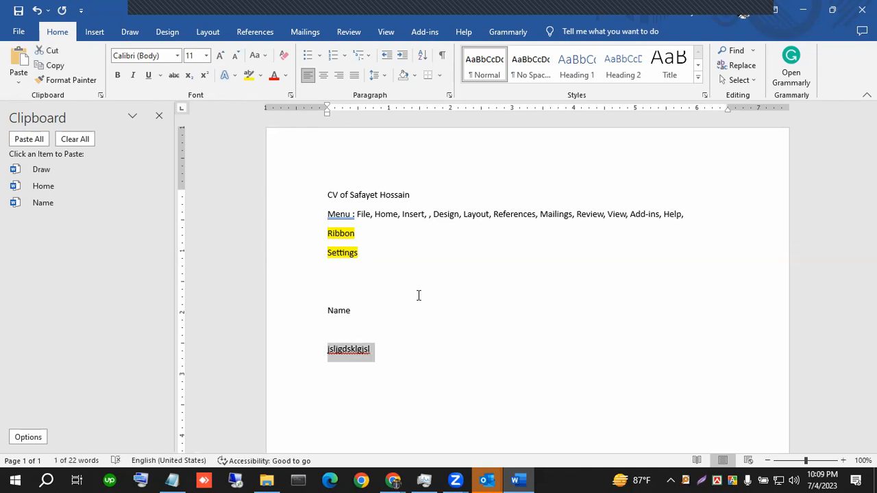
{"action": "key", "text": "Right"}
{"action": "key", "text": "Left"}
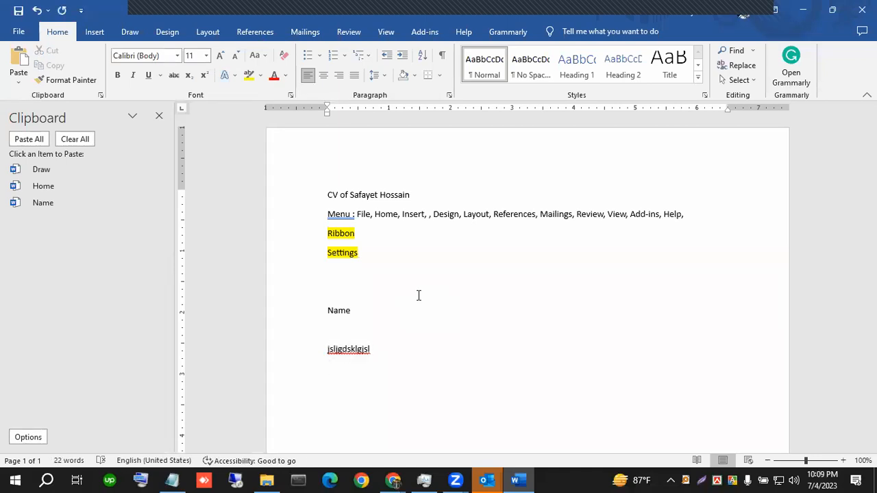
{"action": "key", "text": "shift+Left"}
{"action": "key", "text": "shift+Left"}
{"action": "key", "text": "shift+Left"}
{"action": "key", "text": "shift+Left"}
{"action": "key", "text": "shift+Left"}
{"action": "key", "text": "shift+Left"}
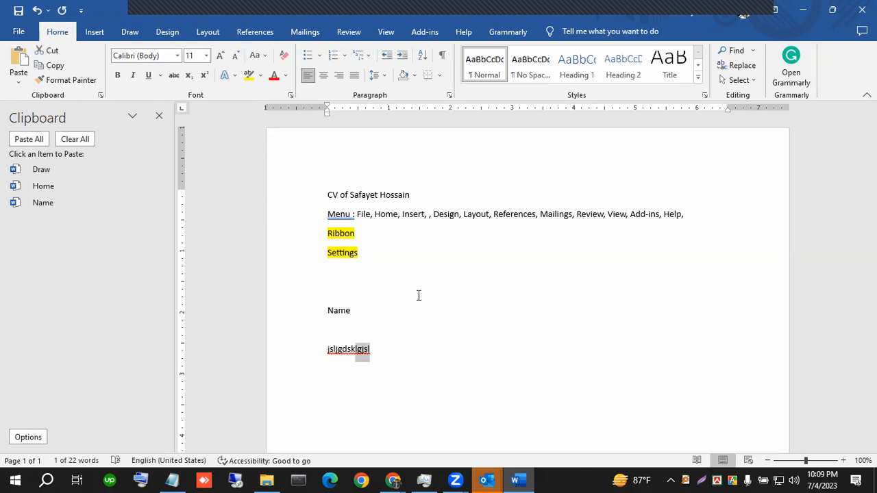
{"action": "key", "text": "shift+Left"}
{"action": "key", "text": "shift+Left"}
{"action": "key", "text": "shift+Left"}
{"action": "key", "text": "shift+Left"}
{"action": "key", "text": "shift+Left"}
{"action": "key", "text": "shift+Left"}
{"action": "key", "text": "shift+Left"}
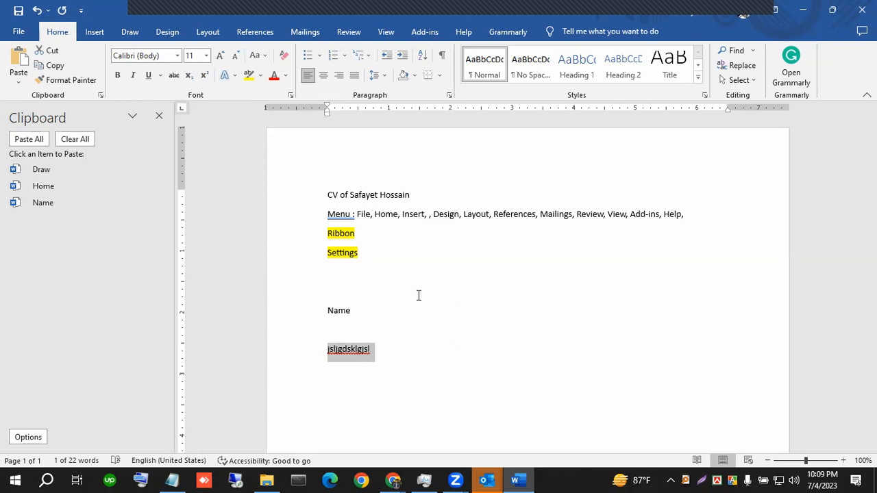
{"action": "key", "text": "alt"}
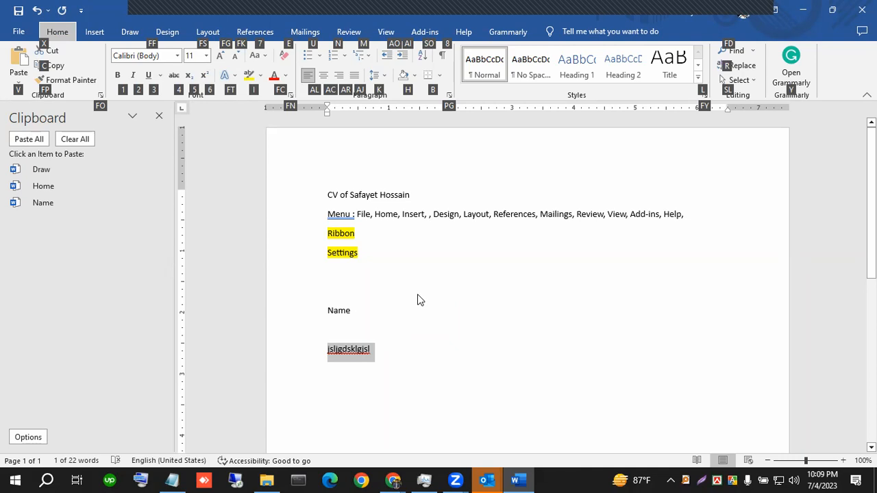
{"action": "key", "text": "f"}
{"action": "key", "text": "c"}
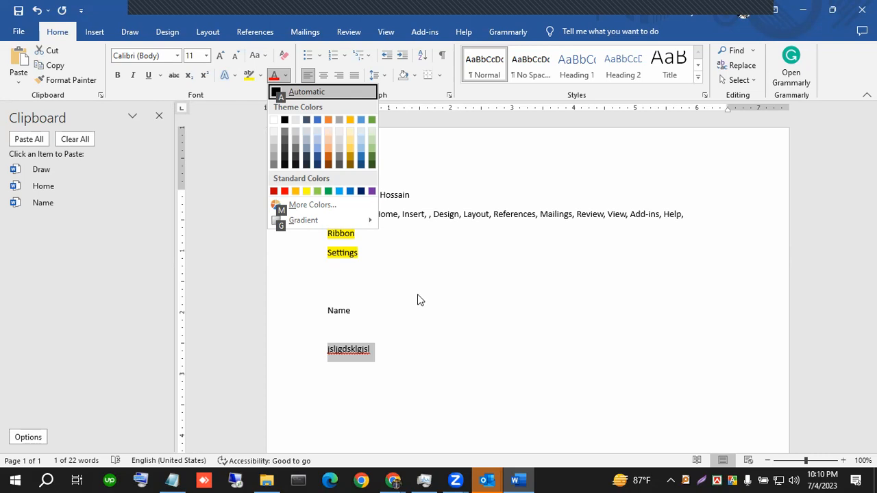
{"action": "left_click", "coordinate": [389, 327]}
{"action": "left_click", "coordinate": [389, 327]}
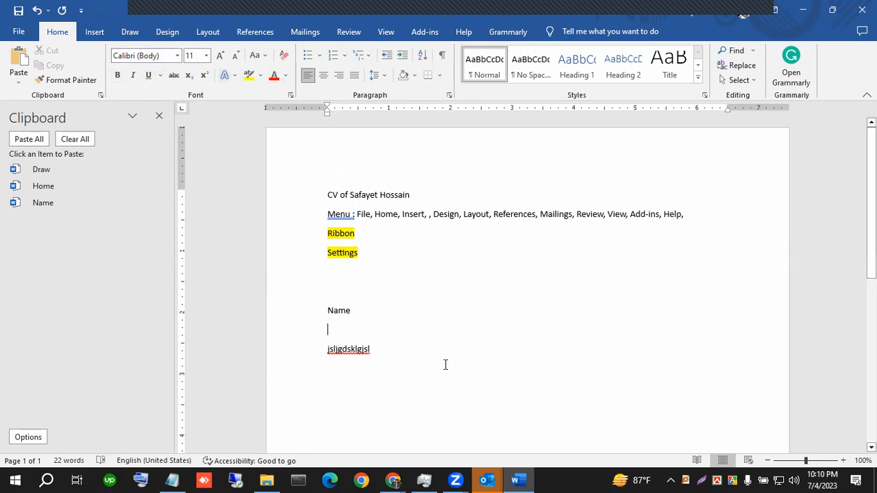
Examine the Font and Advanced settings in the Font dialog for the selected part of the sample text, and close it unchanged.
{"action": "left_click_drag", "start_coordinate": [380, 350], "coordinate": [328, 350]}
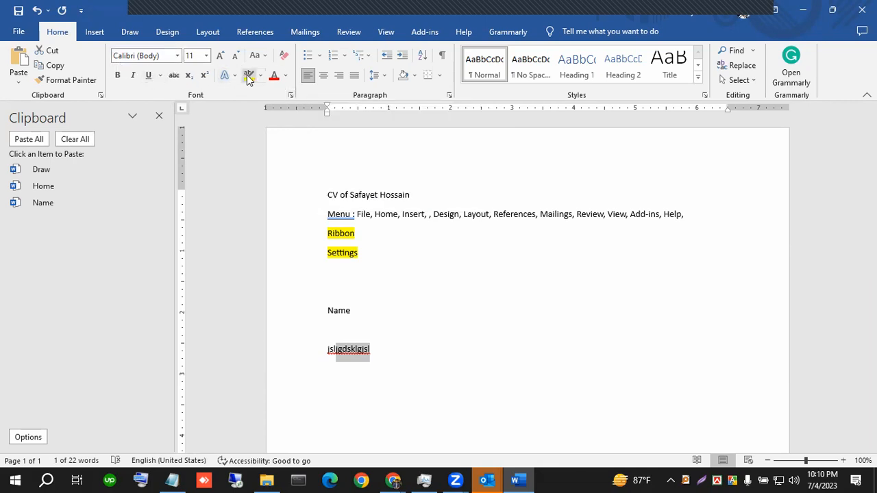
{"action": "left_click", "coordinate": [289, 95]}
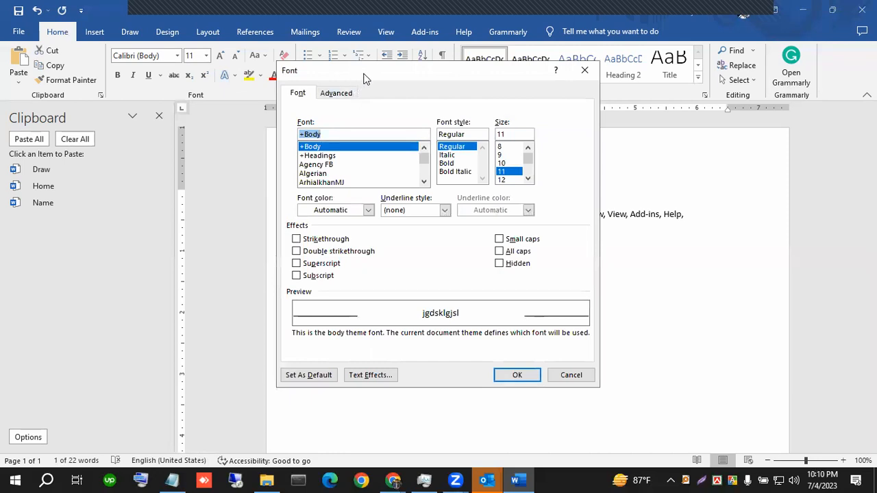
{"action": "left_click_drag", "start_coordinate": [364, 79], "coordinate": [674, 106]}
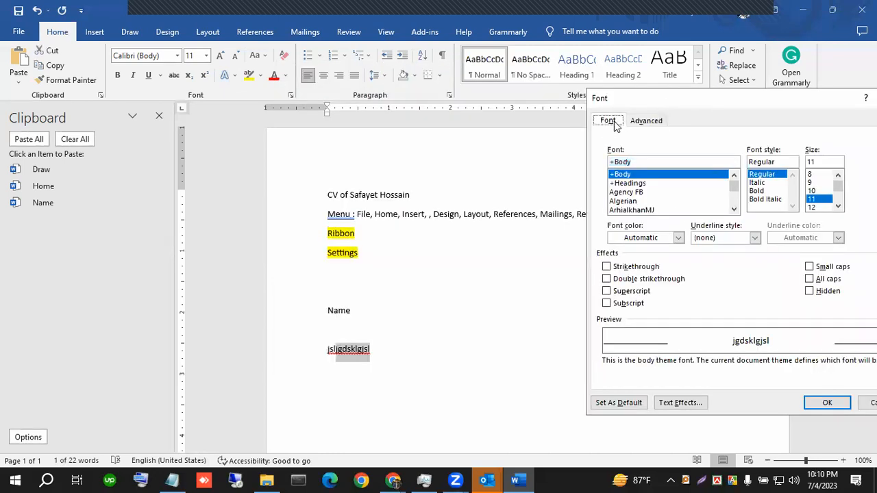
{"action": "left_click", "coordinate": [640, 121]}
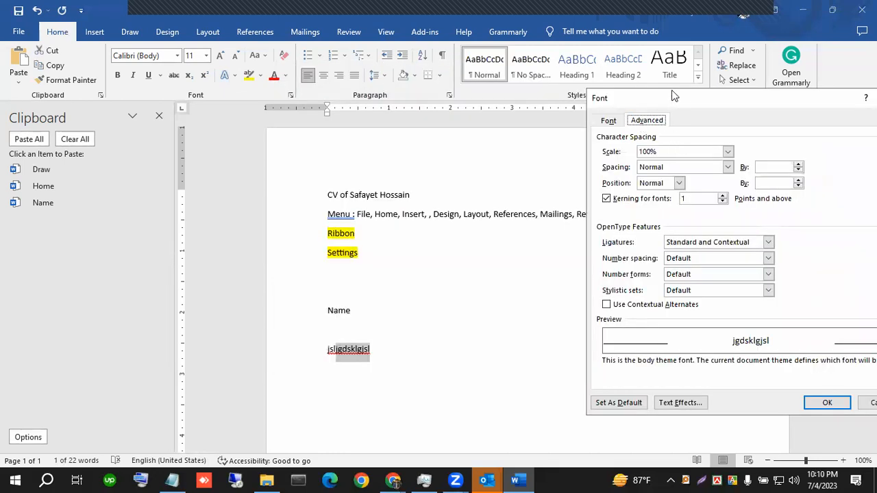
{"action": "left_click_drag", "start_coordinate": [671, 92], "coordinate": [610, 81]}
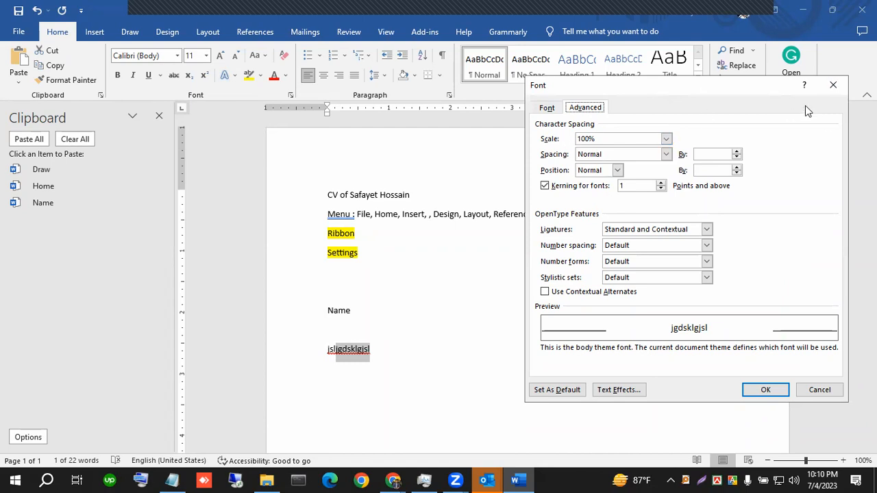
{"action": "left_click", "coordinate": [833, 86]}
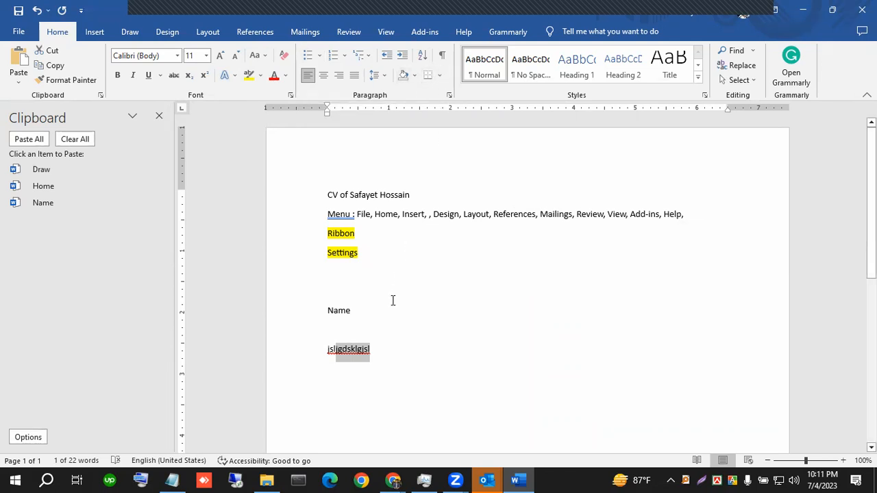
Apply All Borders to the line containing "jsljgdsklgjsl".
{"action": "left_click", "coordinate": [386, 347]}
{"action": "double_click", "coordinate": [386, 348]}
{"action": "left_click", "coordinate": [438, 77]}
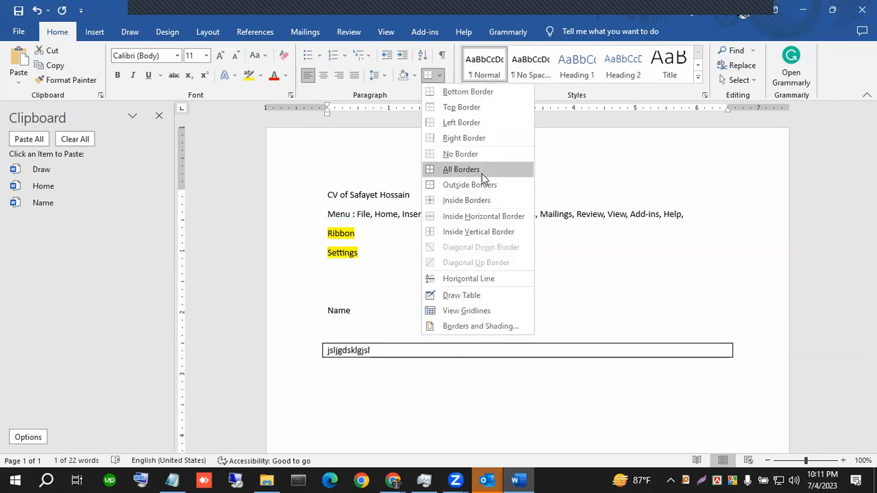
{"action": "left_click", "coordinate": [481, 173]}
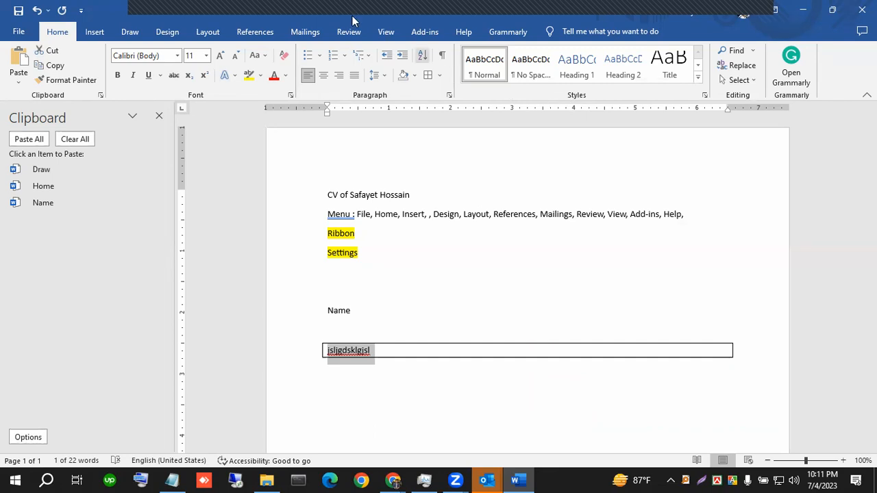
Delete everything below the Menu line, from "Ribbon" through the bordered sample line.
{"action": "left_click", "coordinate": [367, 380]}
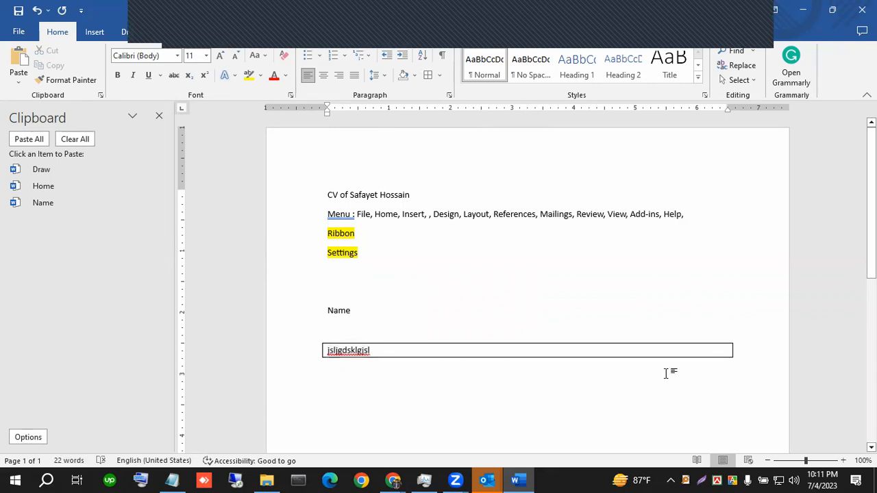
{"action": "left_click", "coordinate": [328, 237], "text": "shift"}
{"action": "key", "text": "Delete"}
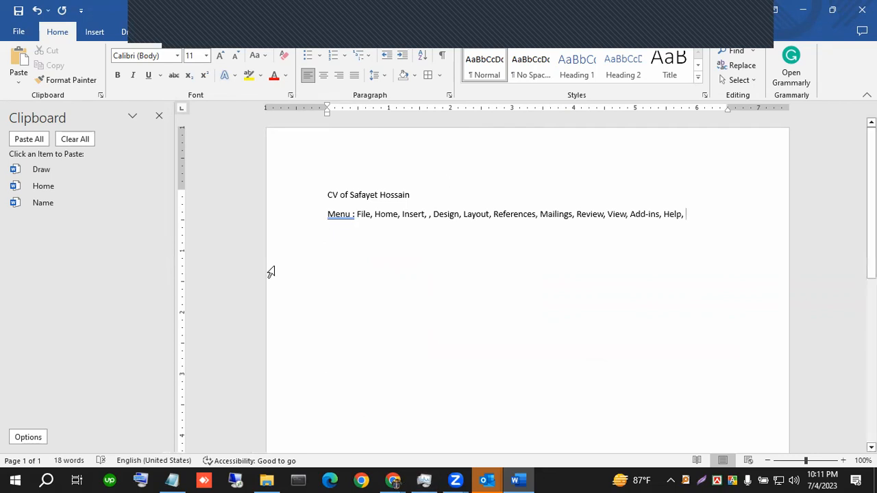
Add a line below the Menu line reading "File: Home, New, Open, Info,", checking the entries against the File page.
{"action": "left_click_drag", "start_coordinate": [356, 214], "coordinate": [684, 216]}
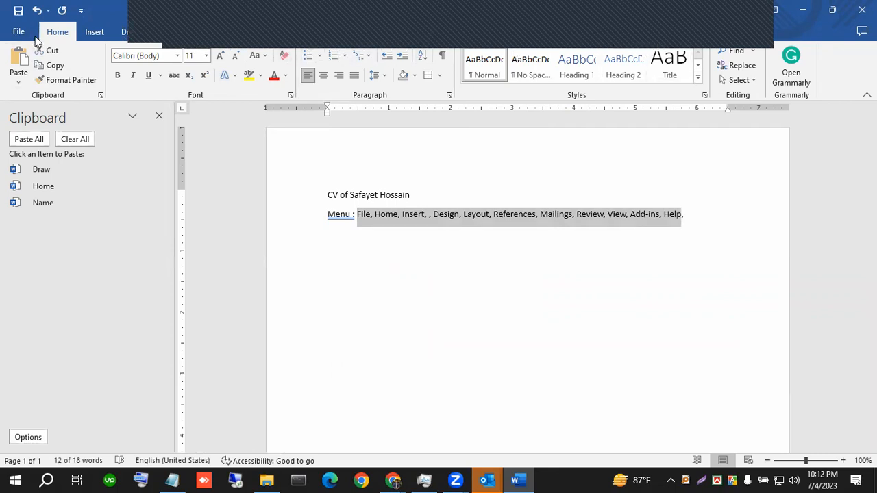
{"action": "left_click_drag", "start_coordinate": [327, 214], "coordinate": [346, 215]}
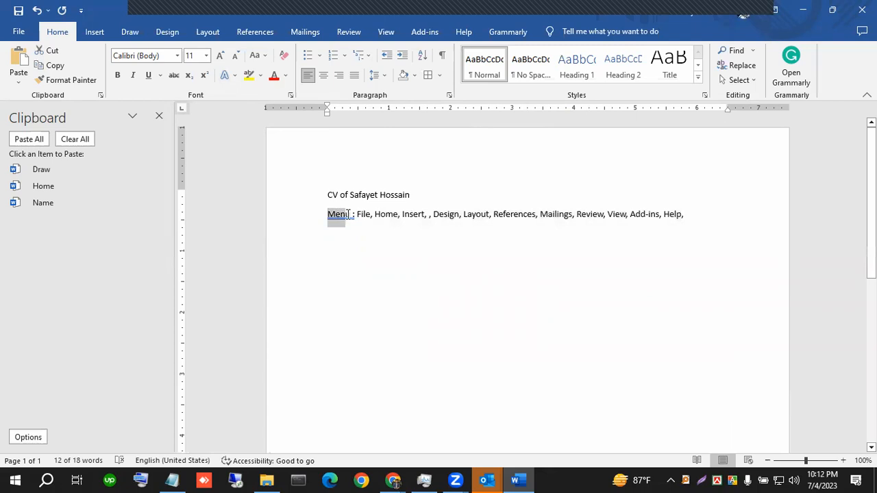
{"action": "left_click", "coordinate": [352, 238]}
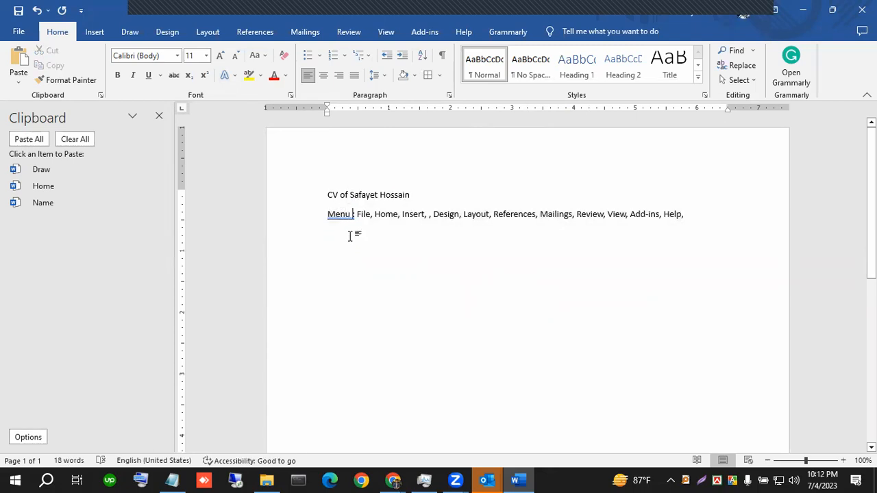
{"action": "key", "text": "Return"}
{"action": "type", "text": "File: "}
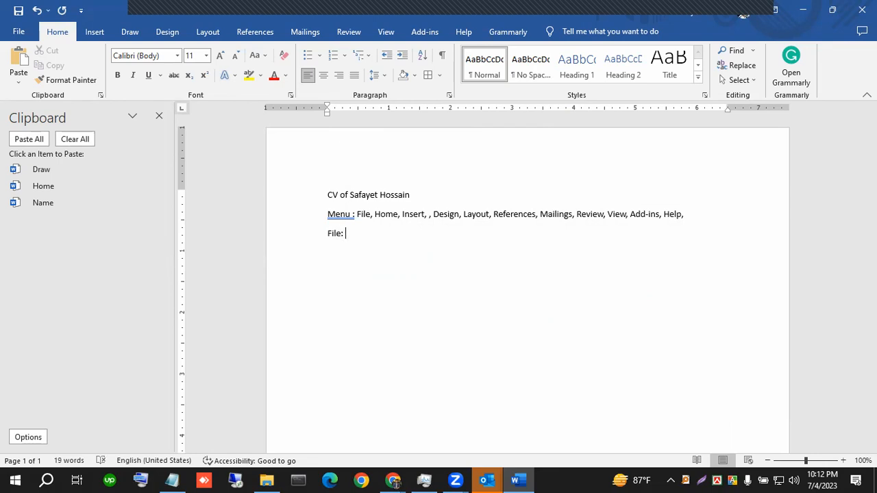
{"action": "type", "text": "Home,"}
{"action": "left_click", "coordinate": [19, 32]}
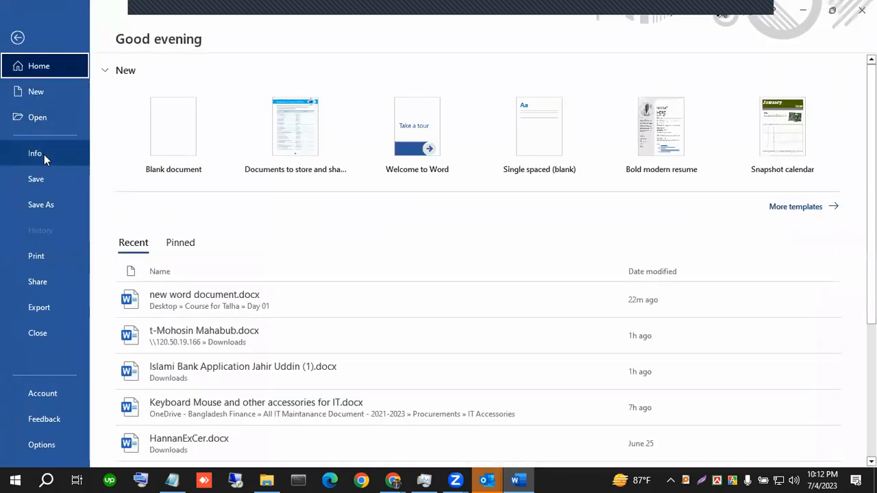
{"action": "left_click", "coordinate": [17, 38]}
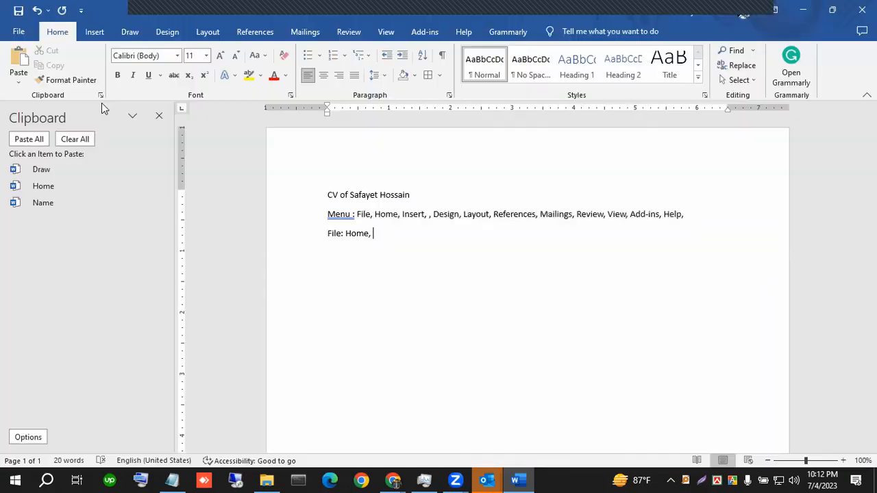
{"action": "type", "text": "New, Open, Info,"}
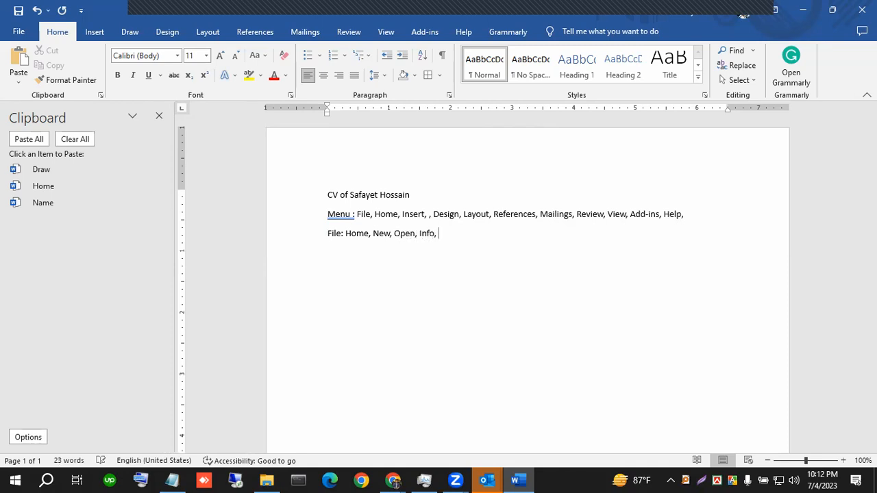
Review the remaining entries on the File page and display the Insert commands.
{"action": "left_click", "coordinate": [19, 32]}
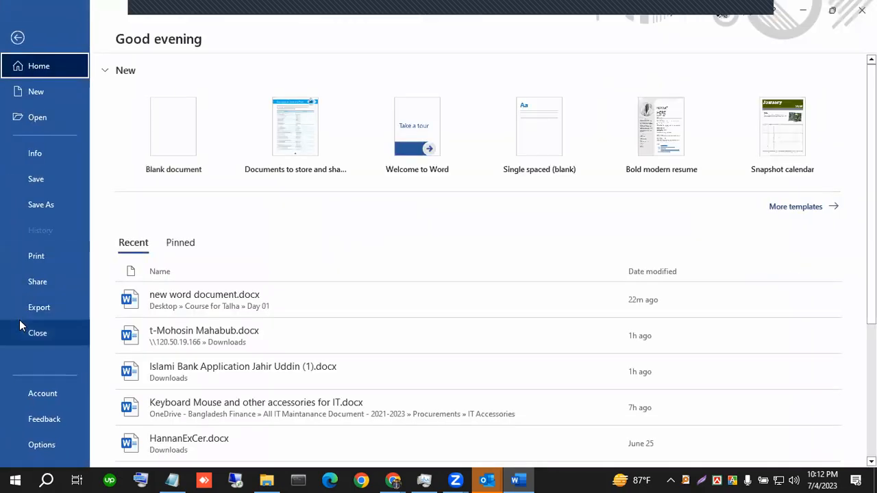
{"action": "left_click", "coordinate": [17, 39]}
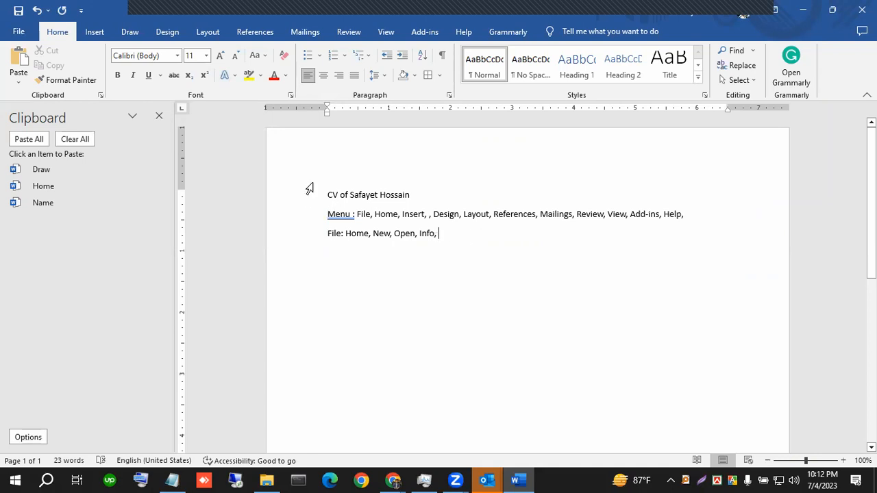
{"action": "left_click", "coordinate": [97, 33]}
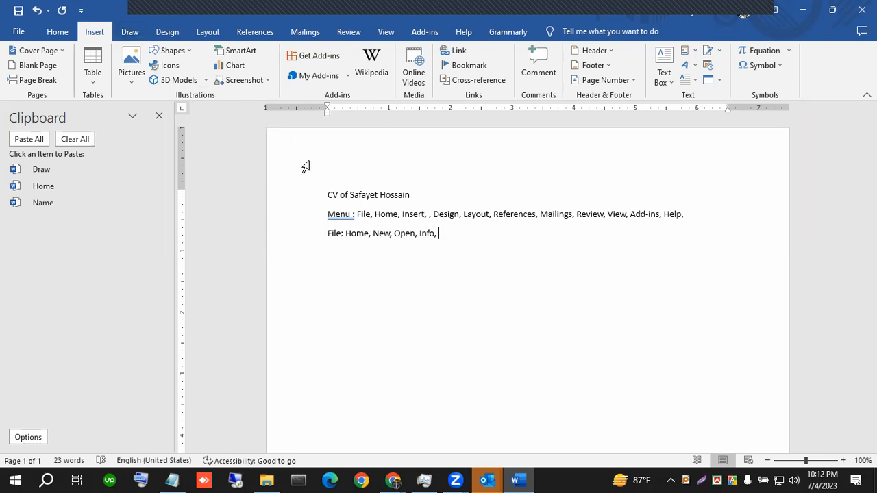
Select all three lines of text and view the full styles gallery without applying a style.
{"action": "left_click_drag", "start_coordinate": [308, 196], "coordinate": [317, 234]}
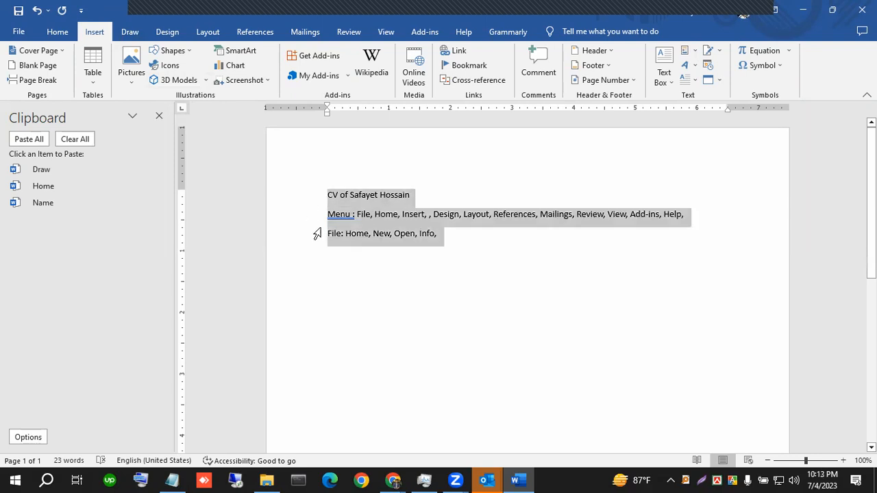
{"action": "left_click", "coordinate": [57, 33]}
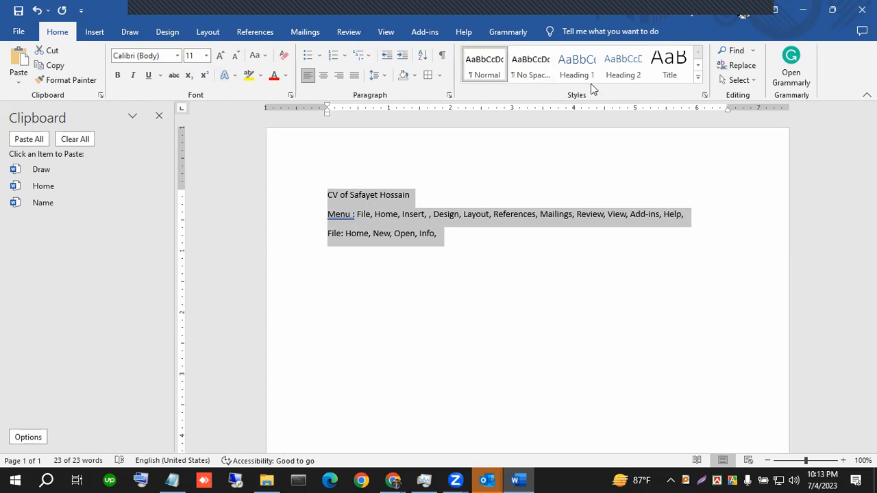
{"action": "left_click", "coordinate": [698, 81]}
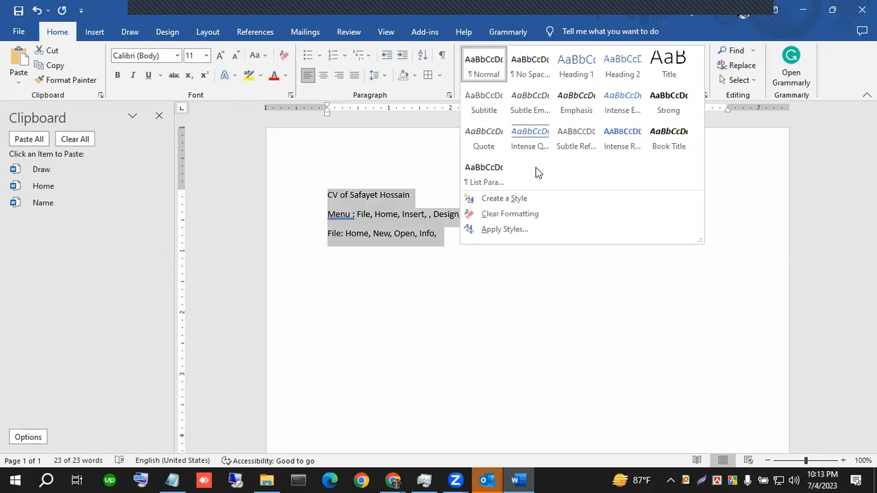
{"action": "left_click", "coordinate": [405, 197]}
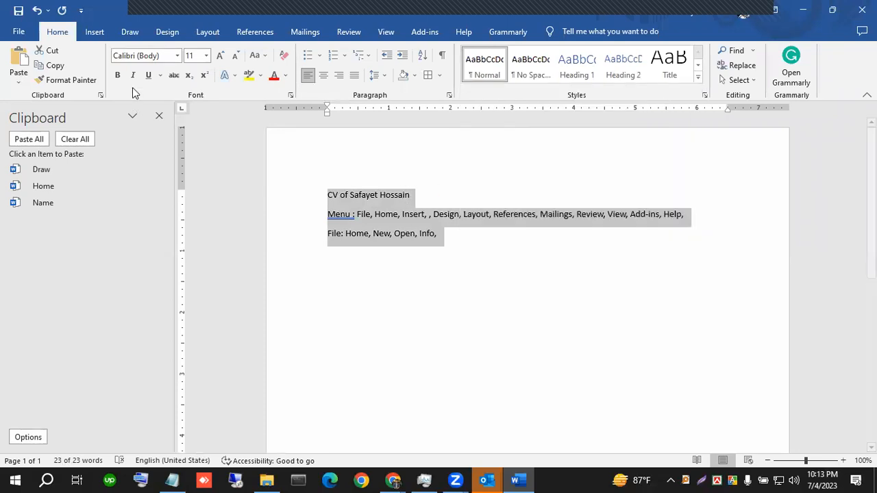
Examine the Design commands and the Themes gallery alongside the Home styles, and display the Draw commands.
{"action": "left_click", "coordinate": [167, 32]}
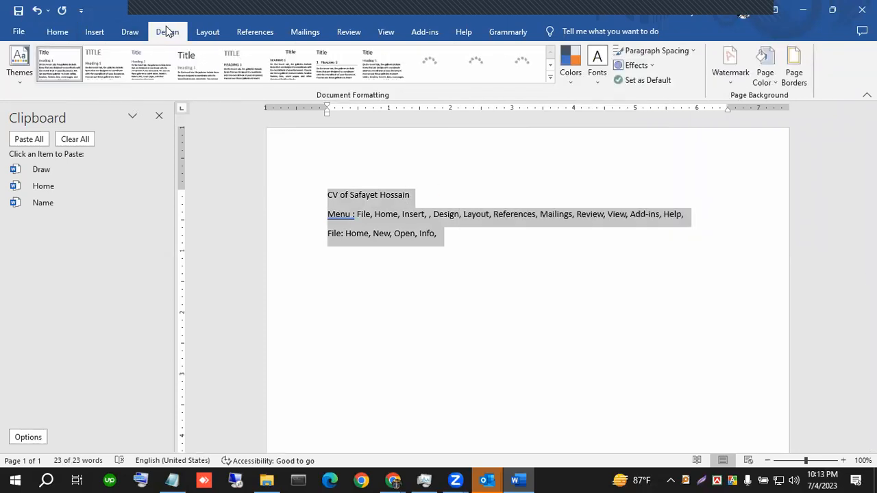
{"action": "left_click", "coordinate": [59, 31]}
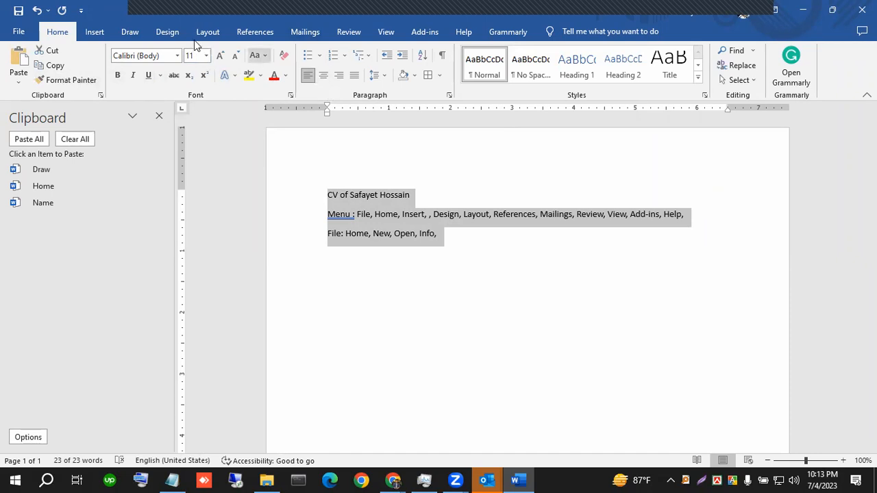
{"action": "left_click", "coordinate": [172, 33]}
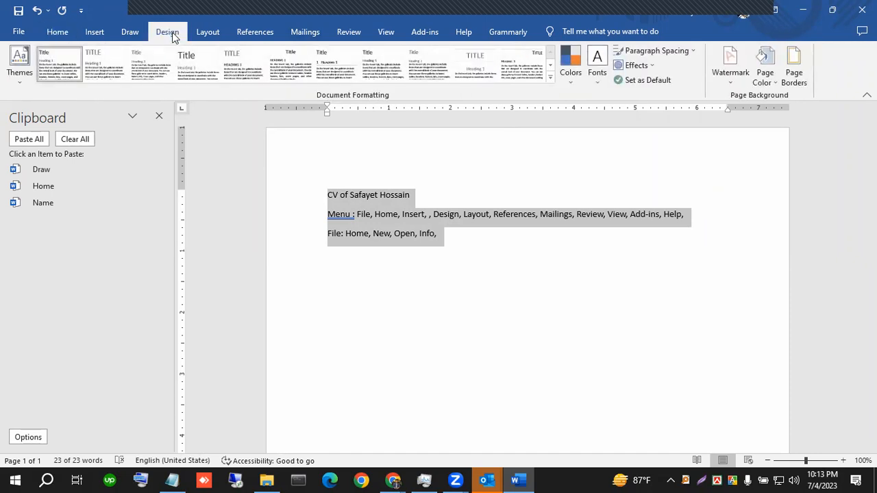
{"action": "left_click", "coordinate": [20, 81]}
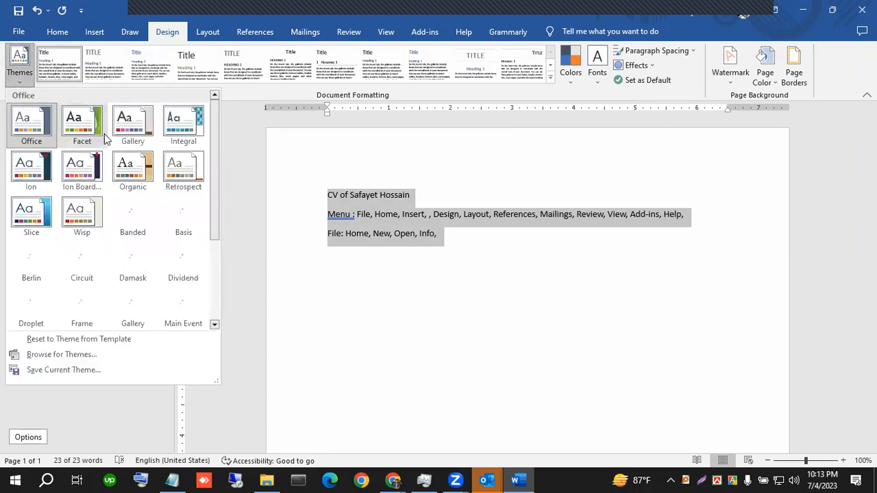
{"action": "left_click", "coordinate": [55, 31]}
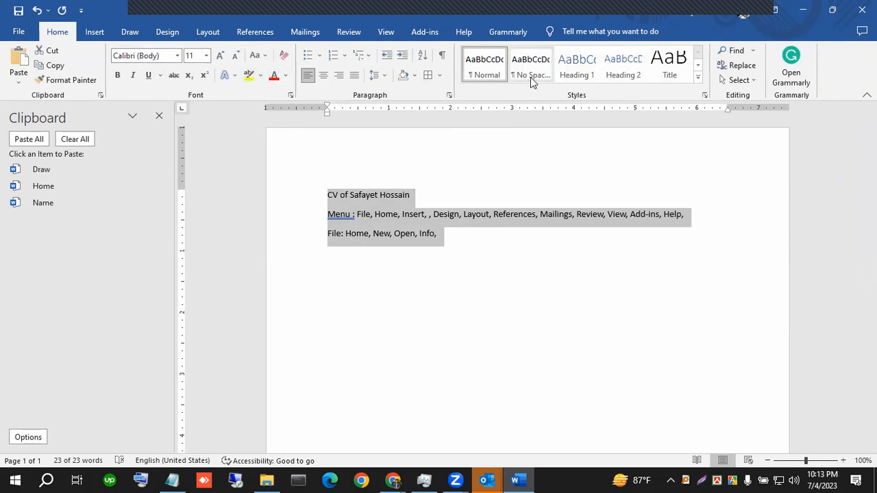
{"action": "left_click", "coordinate": [172, 31]}
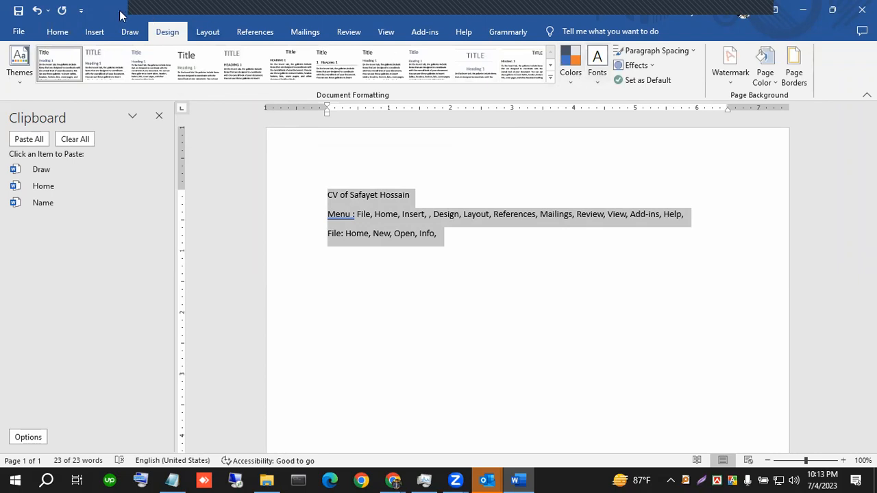
{"action": "left_click", "coordinate": [130, 32]}
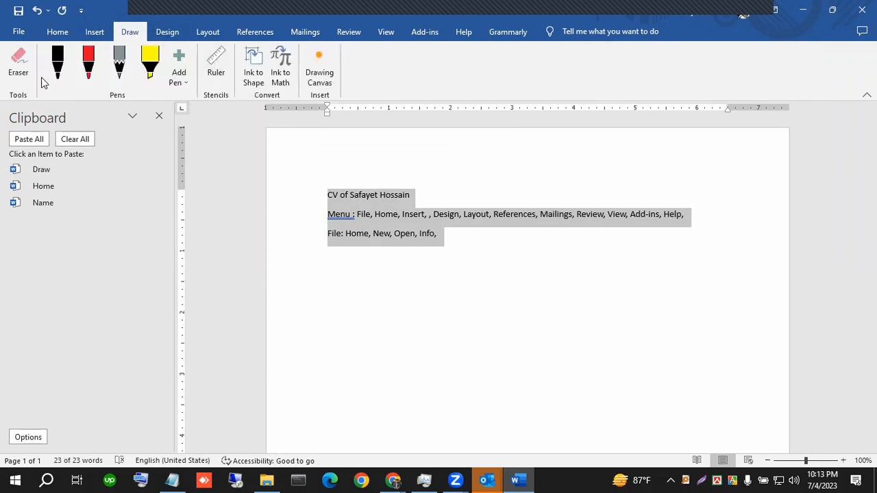
Add blank lines below the File line and display the Insert commands.
{"action": "left_click", "coordinate": [381, 348]}
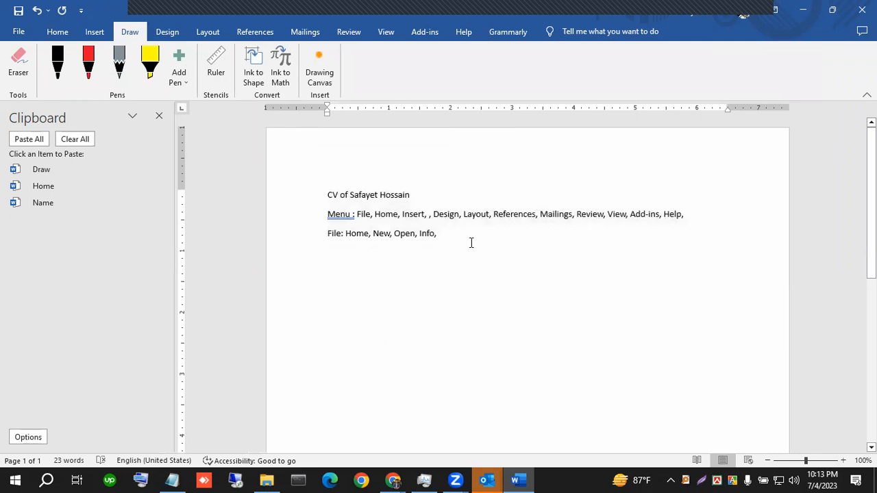
{"action": "key", "text": "Return"}
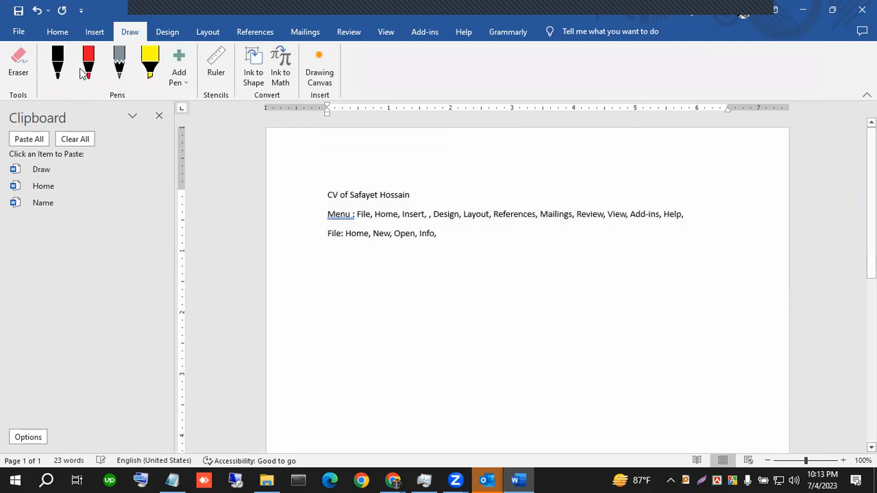
{"action": "left_click", "coordinate": [98, 34]}
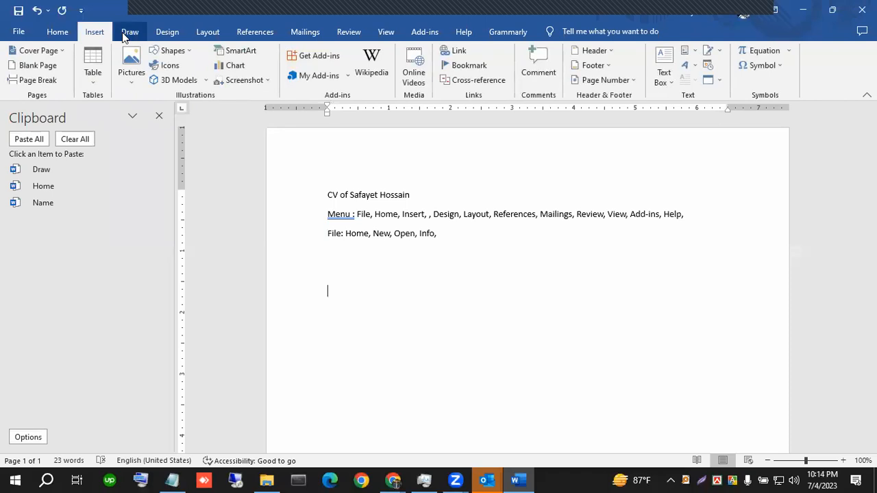
{"action": "left_click", "coordinate": [67, 33]}
{"action": "left_click", "coordinate": [95, 33]}
{"action": "left_click", "coordinate": [68, 33]}
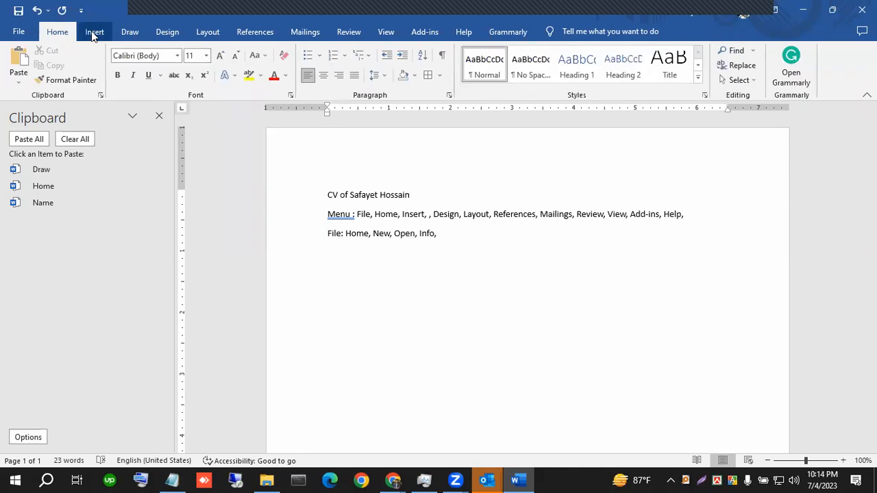
{"action": "left_click", "coordinate": [92, 32]}
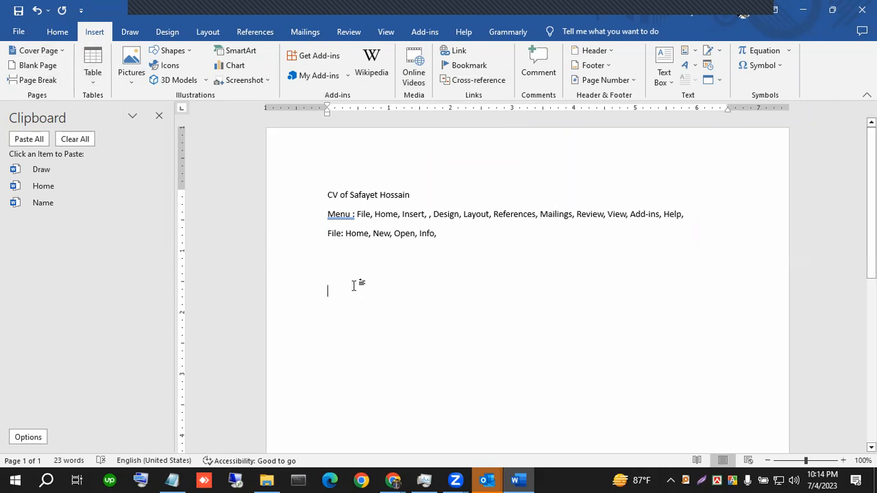
Enter the sample lines "Sdsgdvfdgjdf" and "Sgksjglj" below the File line, with a blank line after each.
{"action": "type", "text": "sds"}
{"action": "key", "text": "Return"}
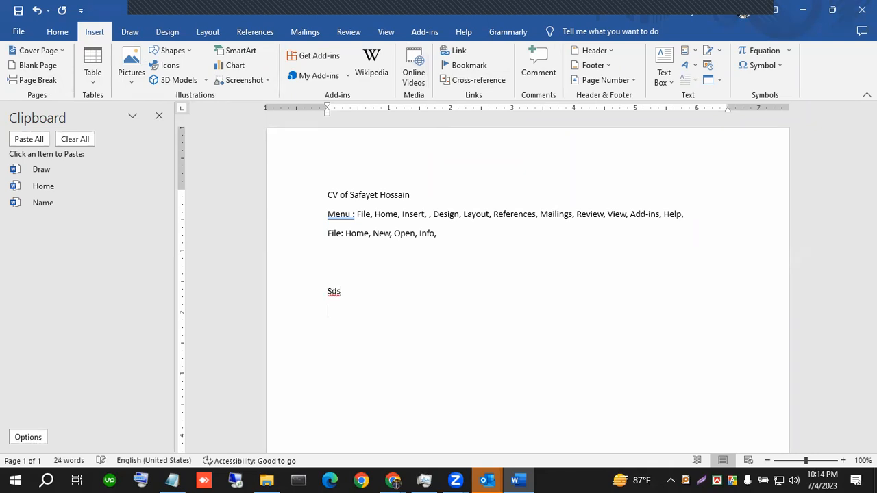
{"action": "key", "text": "BackSpace"}
{"action": "type", "text": "gdvfdgjdf"}
{"action": "key", "text": "Return"}
{"action": "key", "text": "Return"}
{"action": "type", "text": "sgksjglj"}
{"action": "key", "text": "Return"}
{"action": "key", "text": "Return"}
Insert a full-width double horizontal line below the second sample line using a row of equals signs.
{"action": "type", "text": "======"}
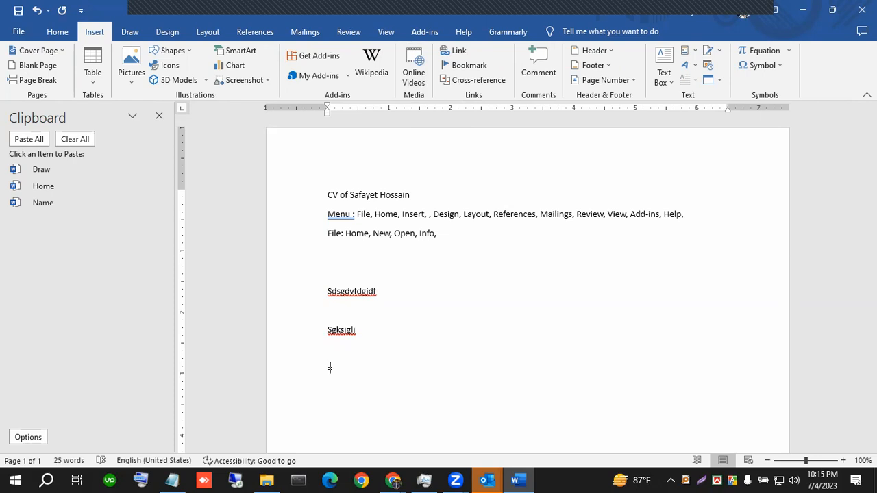
{"action": "type", "text": "====================================="}
{"action": "key", "text": "Return"}
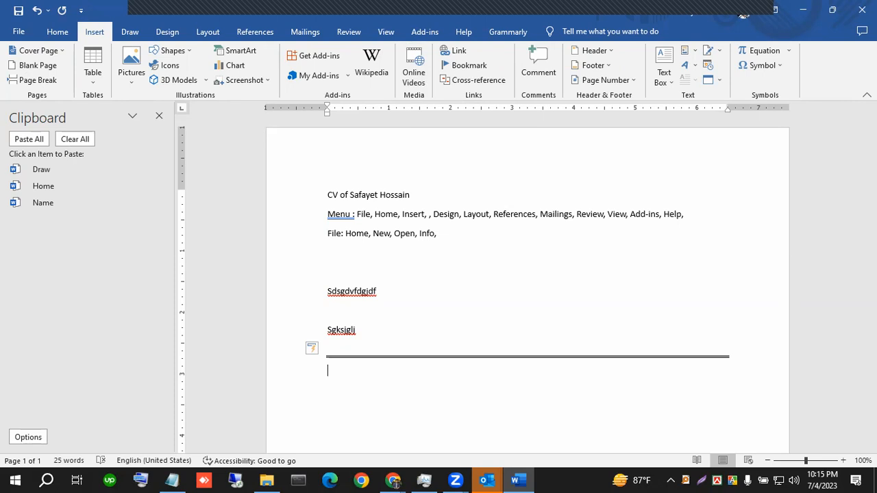
Insert a page break below the double line, and another one from the empty paragraph under that line on page 1.
{"action": "left_click", "coordinate": [39, 70]}
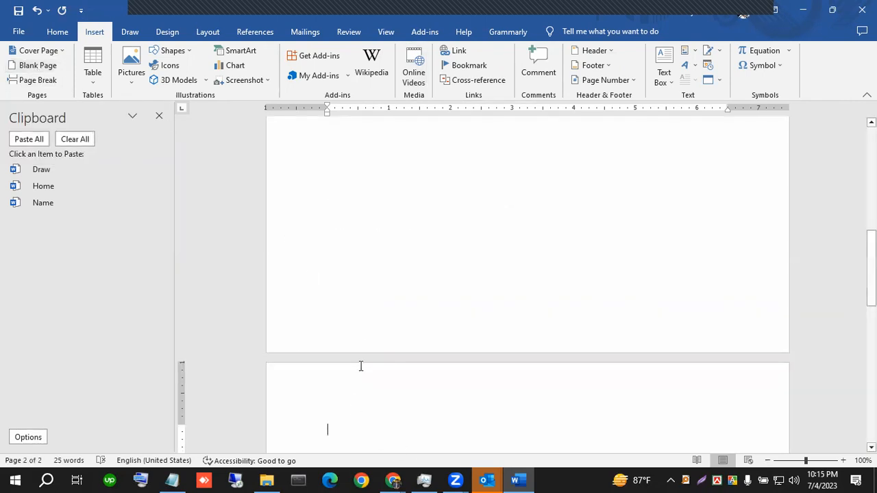
{"action": "scroll", "coordinate": [361, 349], "scroll_direction": "up", "scroll_amount": 4}
{"action": "scroll", "coordinate": [361, 349], "scroll_direction": "up", "scroll_amount": 3}
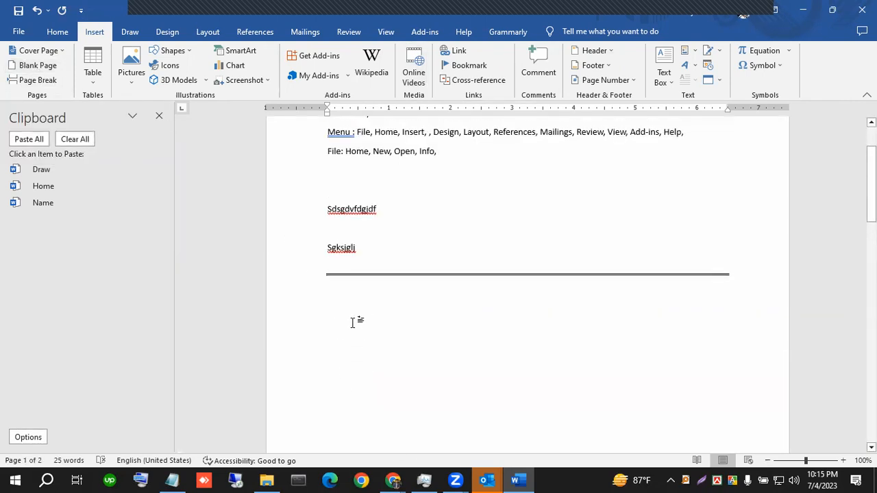
{"action": "left_click", "coordinate": [354, 312]}
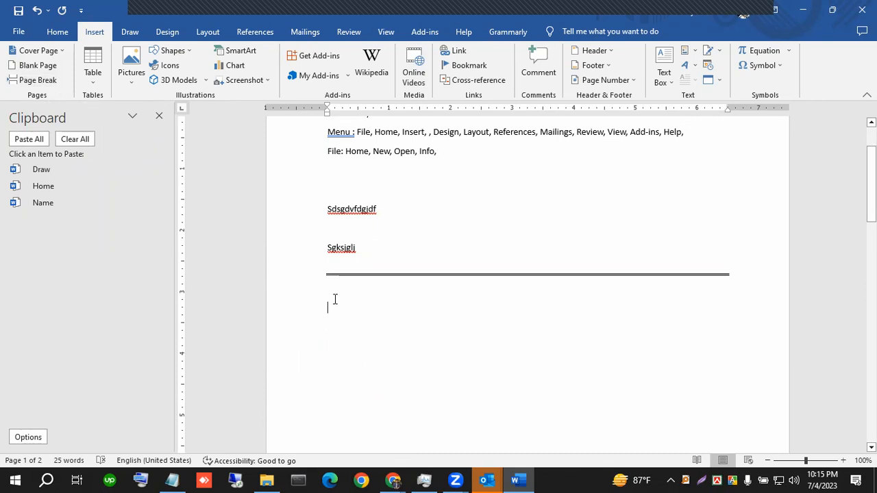
{"action": "key", "text": "ctrl+Return"}
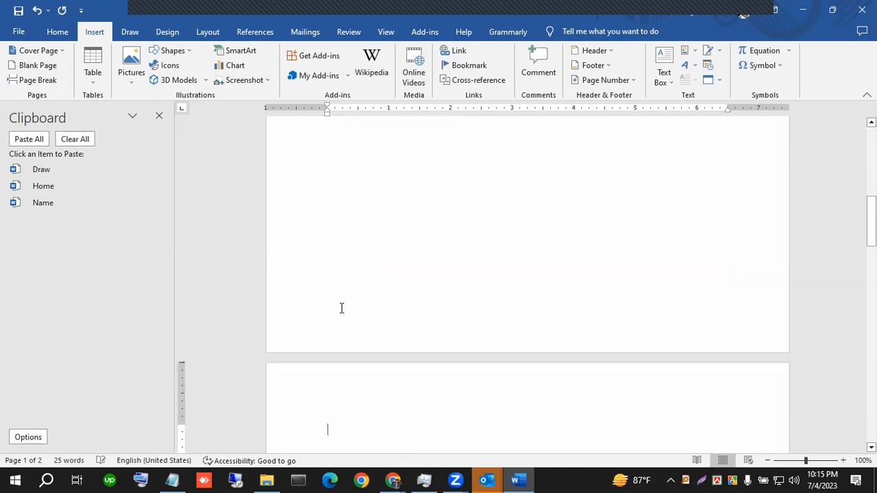
{"action": "left_click", "coordinate": [34, 80]}
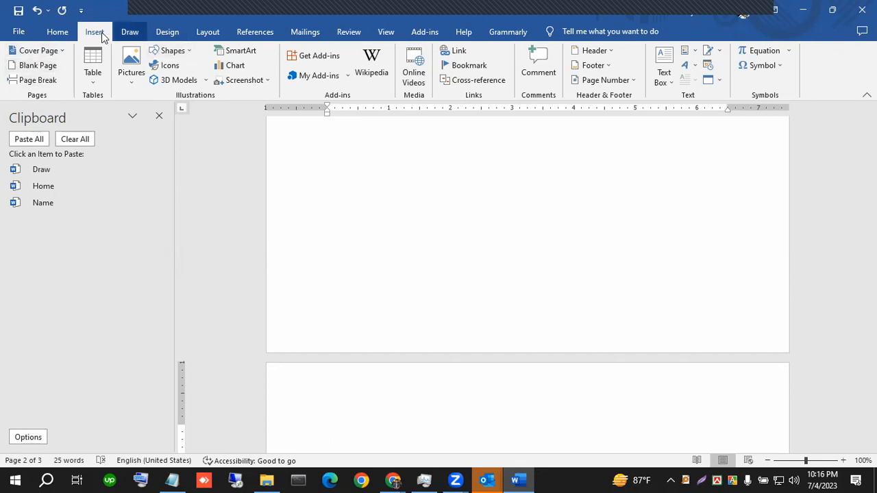
View the built-in cover pages without inserting one, and return to the empty paragraph below the double line.
{"action": "left_click", "coordinate": [61, 50]}
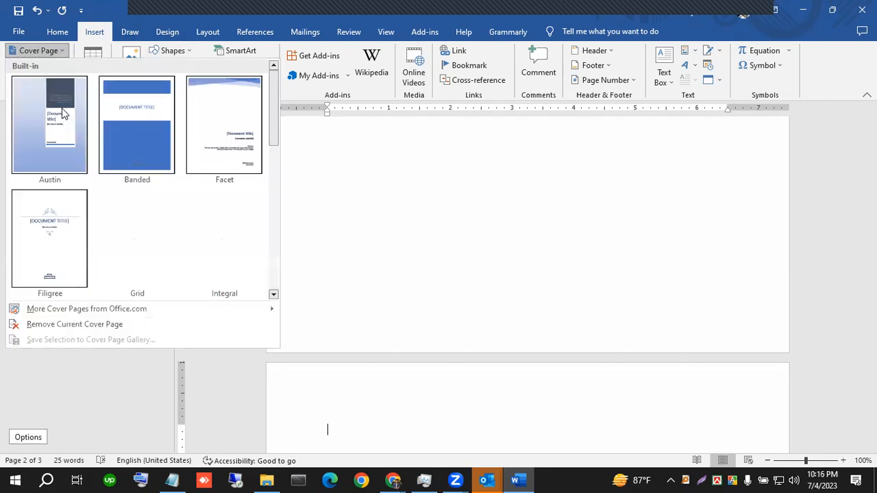
{"action": "left_click", "coordinate": [345, 198]}
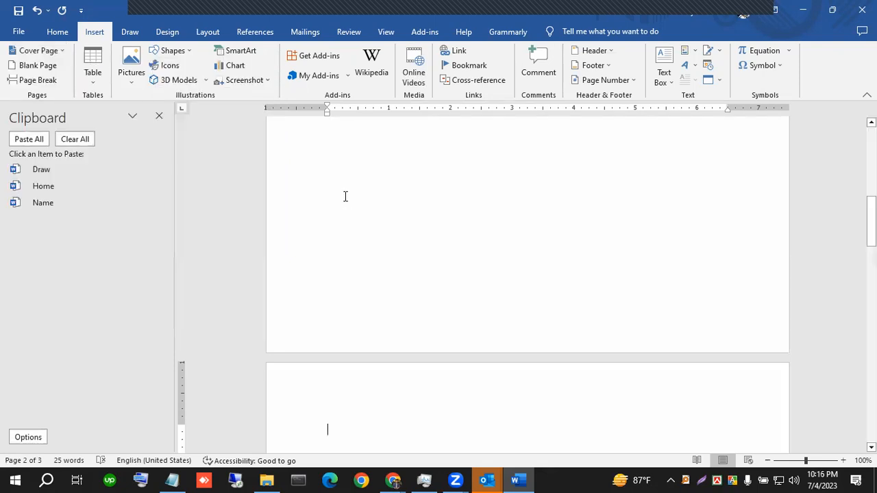
{"action": "scroll", "coordinate": [340, 222], "scroll_direction": "up", "scroll_amount": 5}
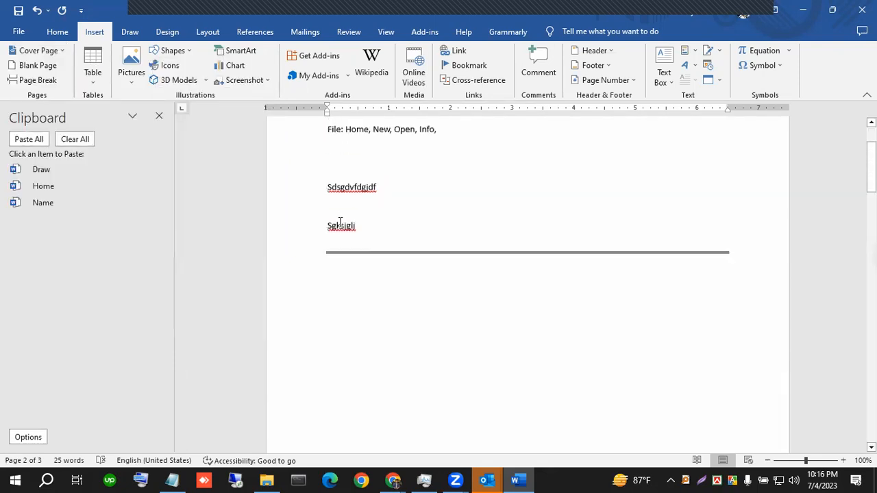
{"action": "left_click", "coordinate": [346, 300]}
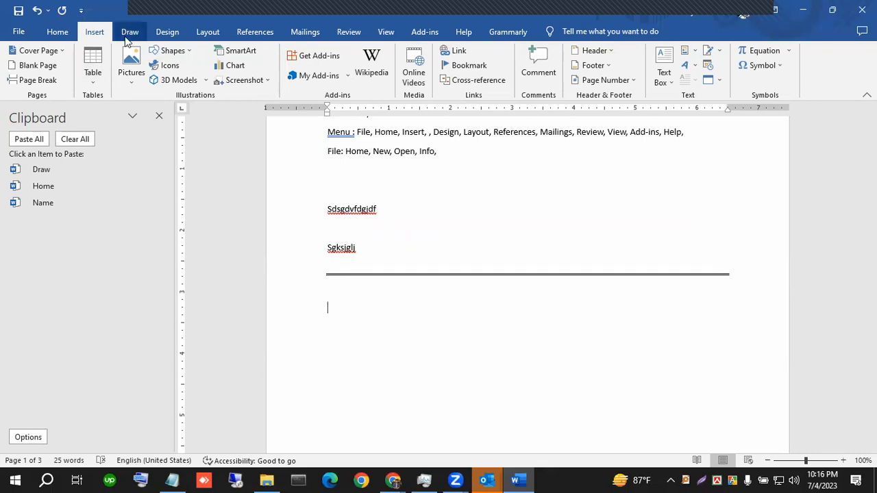
Draw a text box about 2.96" wide and 1.42" high below the double line, and widen it to about 4.53".
{"action": "left_click", "coordinate": [191, 50]}
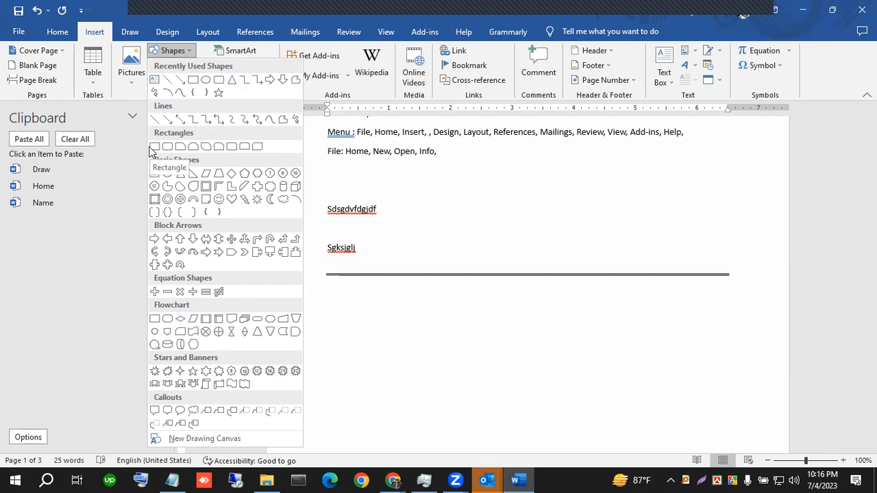
{"action": "left_click", "coordinate": [154, 81]}
{"action": "left_click_drag", "start_coordinate": [319, 310], "coordinate": [500, 397]}
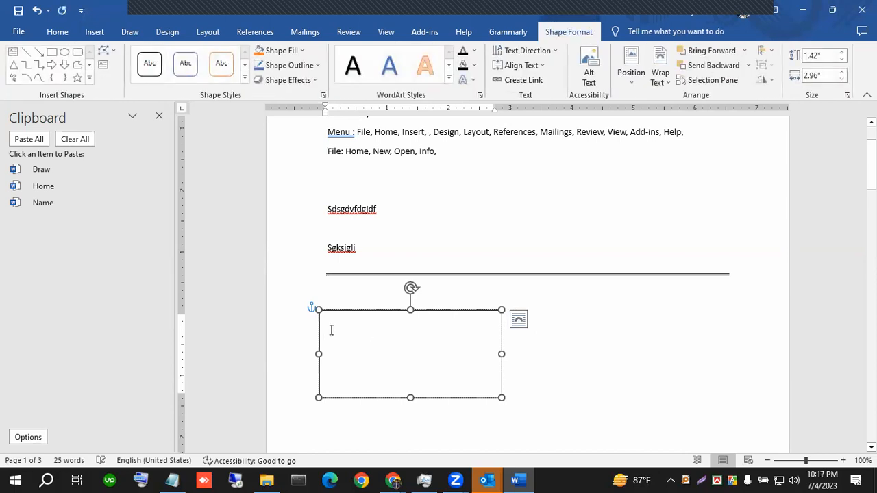
{"action": "left_click_drag", "start_coordinate": [502, 355], "coordinate": [599, 354]}
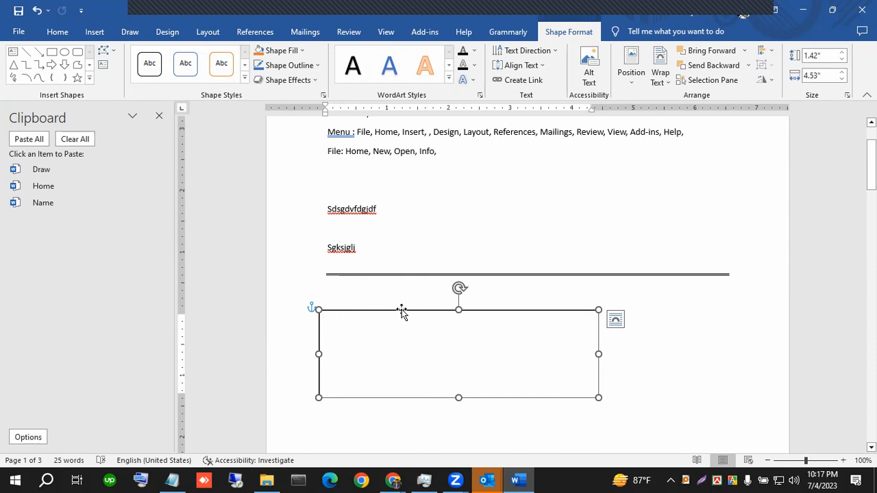
Review the Insert and Shape Format commands for the text box and delete it.
{"action": "left_click", "coordinate": [94, 31]}
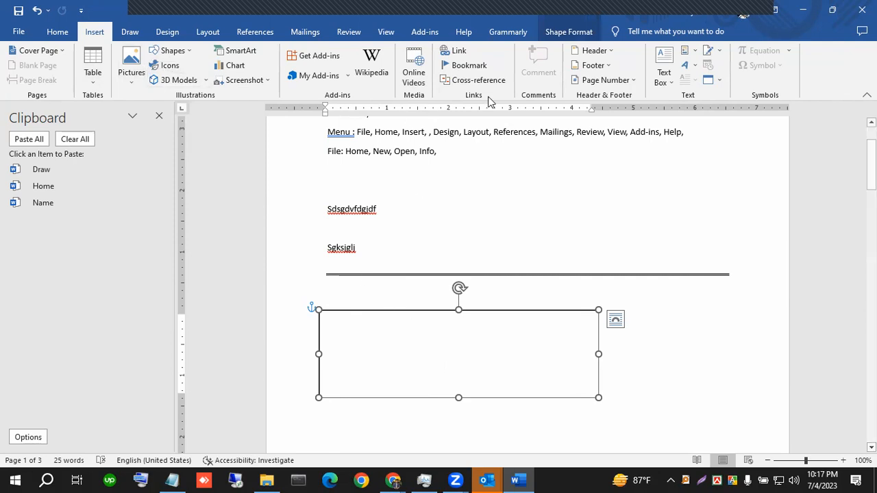
{"action": "left_click", "coordinate": [580, 34]}
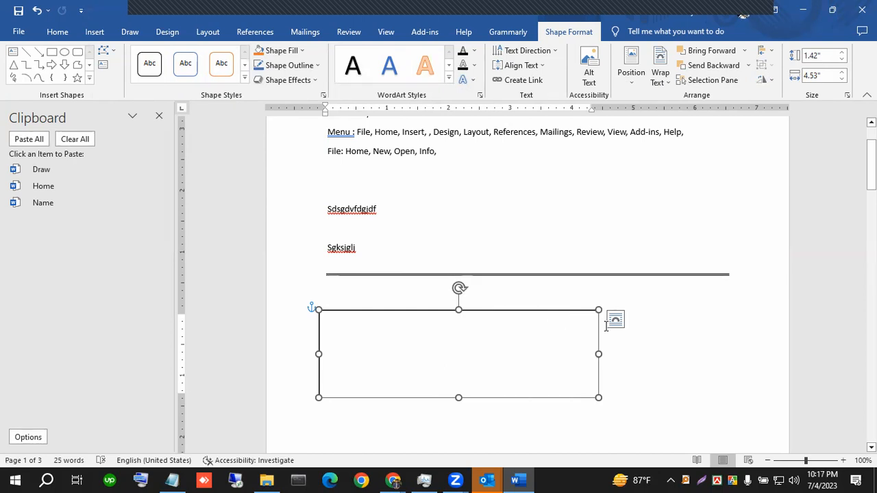
{"action": "key", "text": "Delete"}
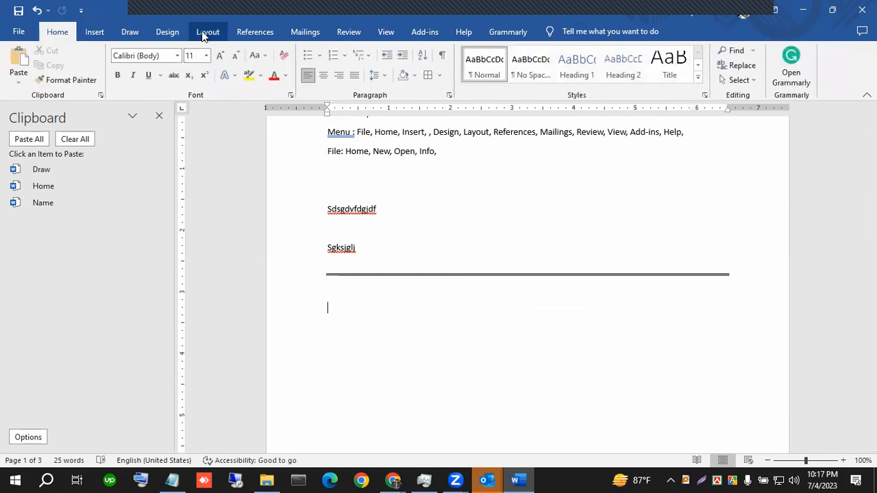
Open the header of page 1 for editing.
{"action": "left_click", "coordinate": [164, 31]}
{"action": "left_click", "coordinate": [129, 32]}
{"action": "left_click", "coordinate": [95, 32]}
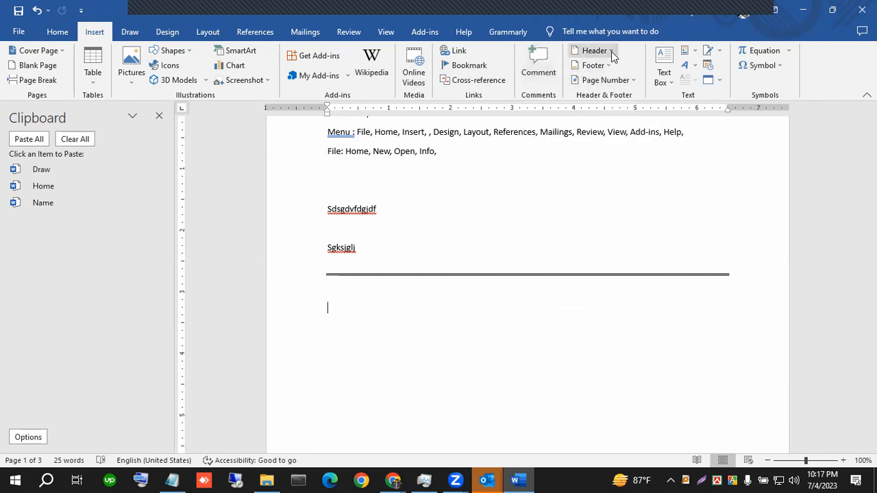
{"action": "scroll", "coordinate": [513, 309], "scroll_direction": "down", "scroll_amount": 5}
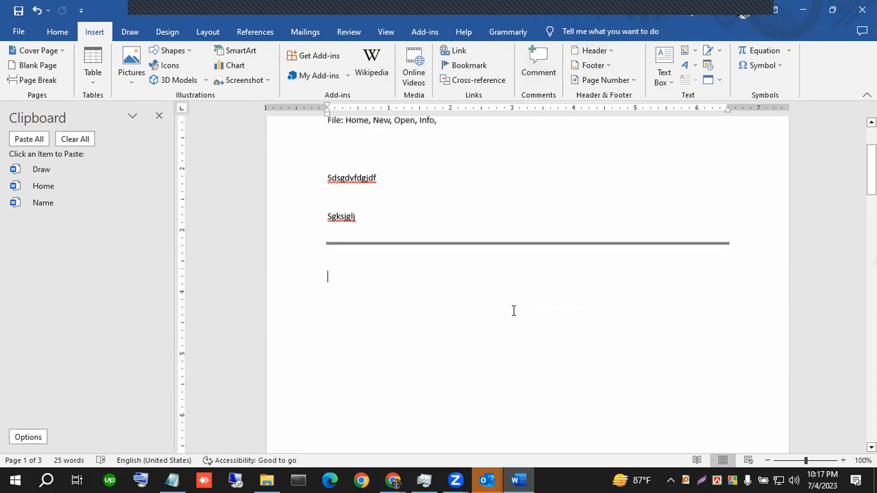
{"action": "scroll", "coordinate": [513, 311], "scroll_direction": "up", "scroll_amount": 5}
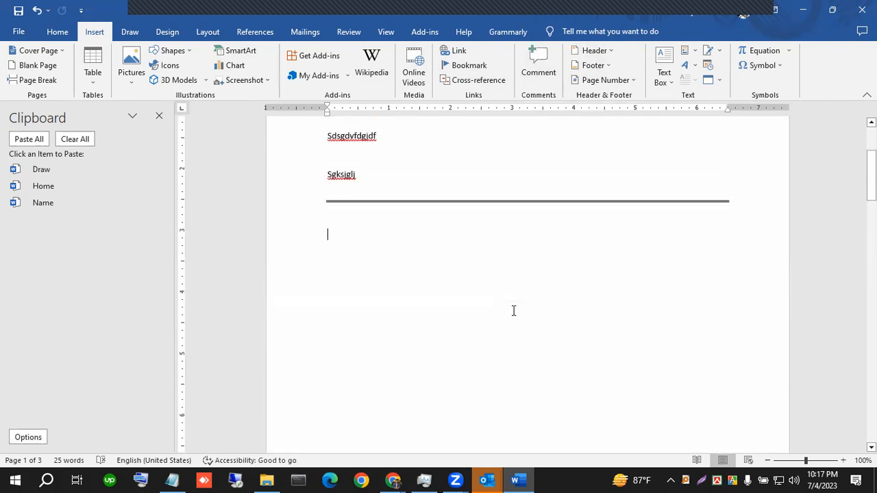
{"action": "scroll", "coordinate": [513, 313], "scroll_direction": "up", "scroll_amount": 2}
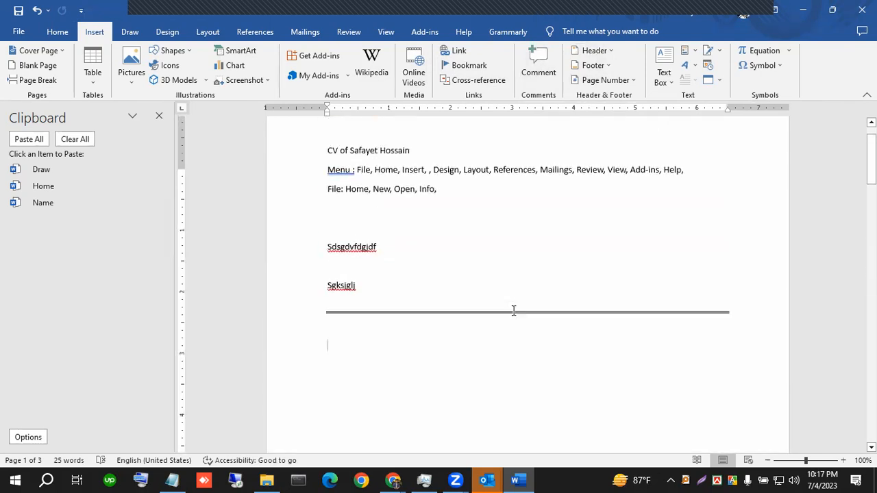
{"action": "double_click", "coordinate": [545, 150]}
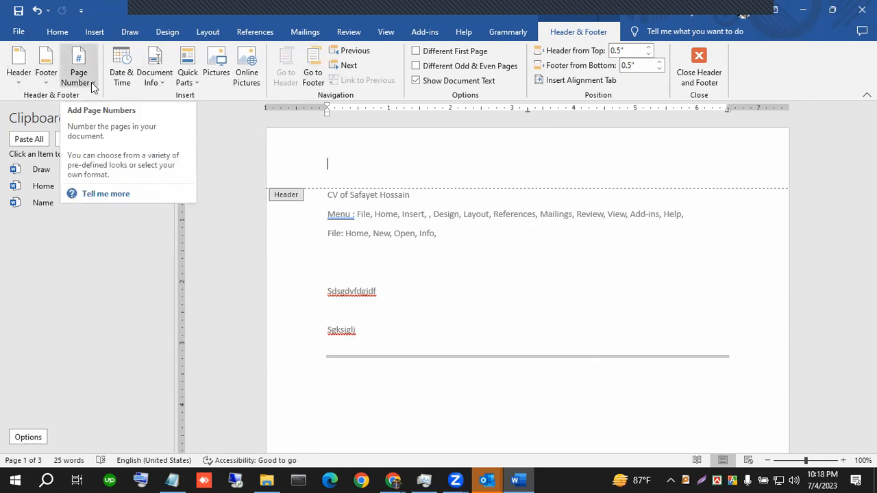
Insert the built-in Blank (Three Columns) header and return to the document body.
{"action": "left_click", "coordinate": [21, 74]}
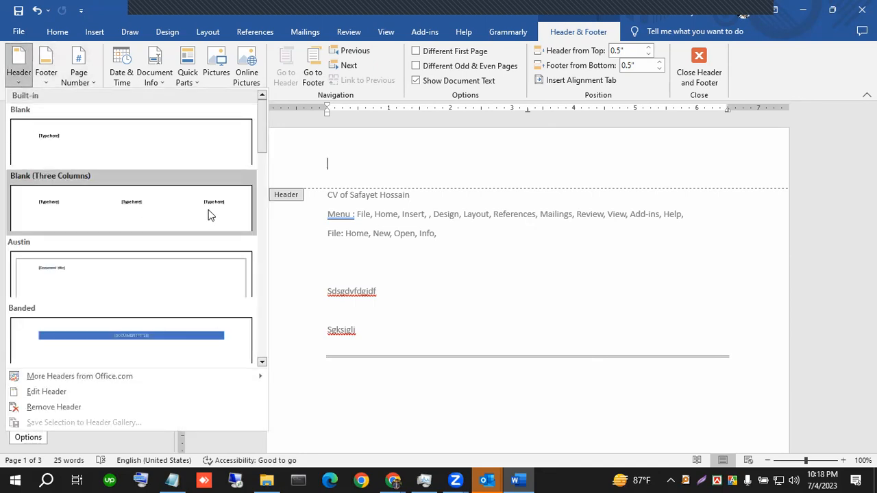
{"action": "left_click", "coordinate": [210, 215]}
{"action": "left_click", "coordinate": [519, 168]}
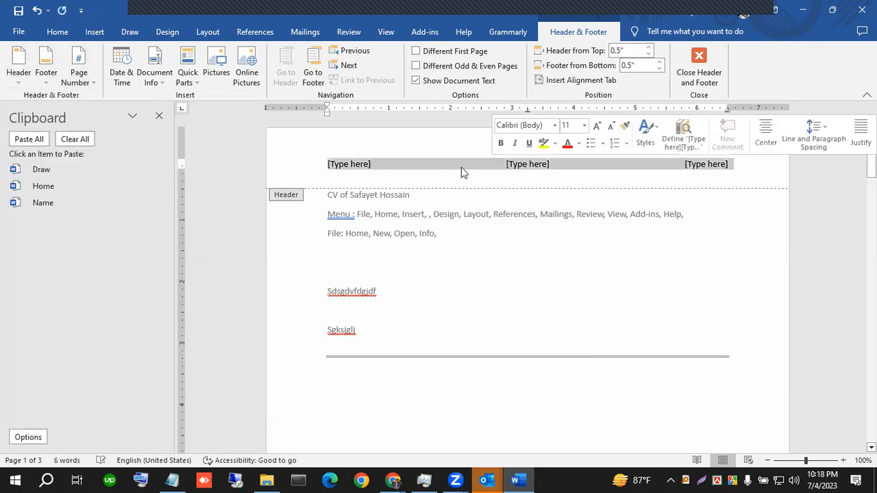
{"action": "left_click", "coordinate": [430, 170]}
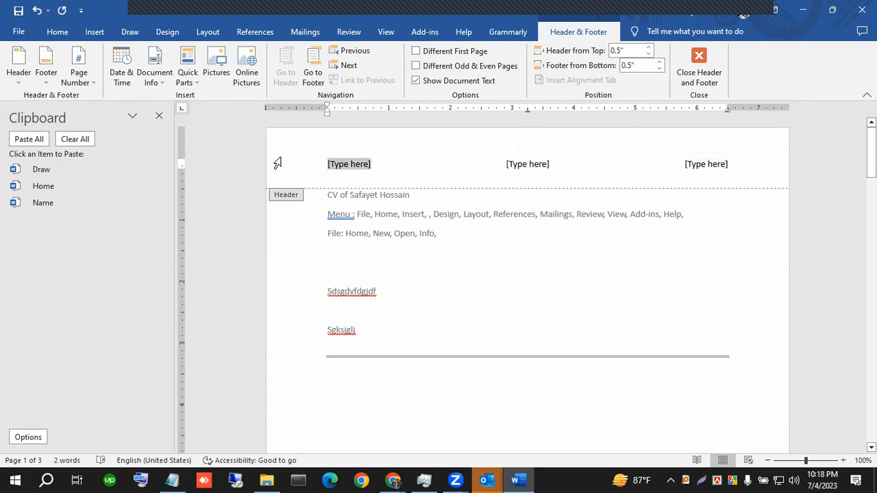
{"action": "left_click", "coordinate": [698, 58]}
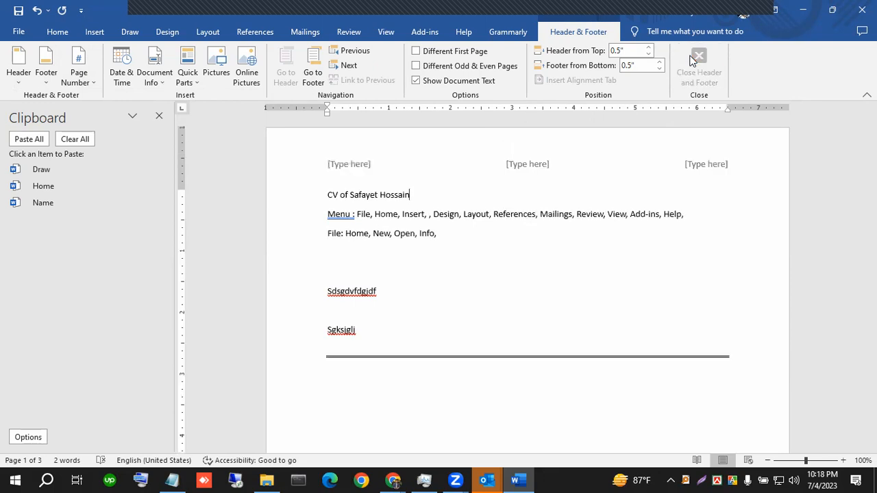
Delete the whole three-placeholder line from the page header and return to the document body.
{"action": "left_click", "coordinate": [298, 169]}
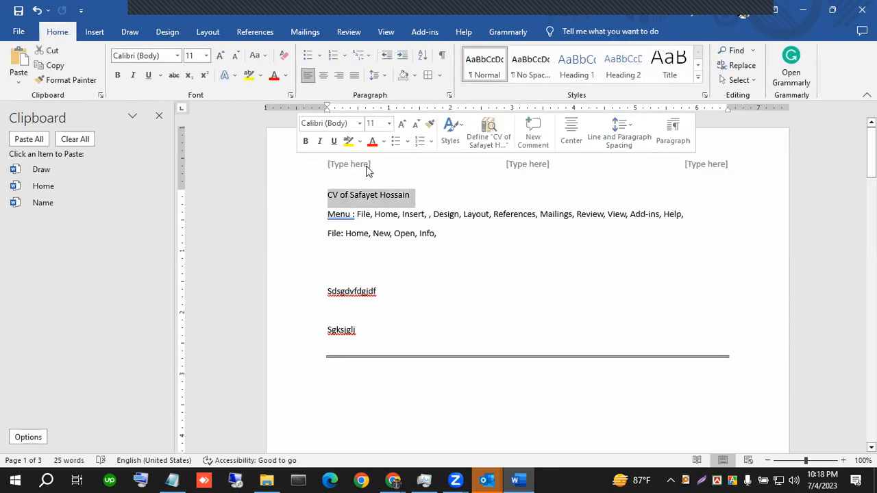
{"action": "double_click", "coordinate": [370, 170]}
{"action": "left_click", "coordinate": [313, 169]}
{"action": "key", "text": "Delete"}
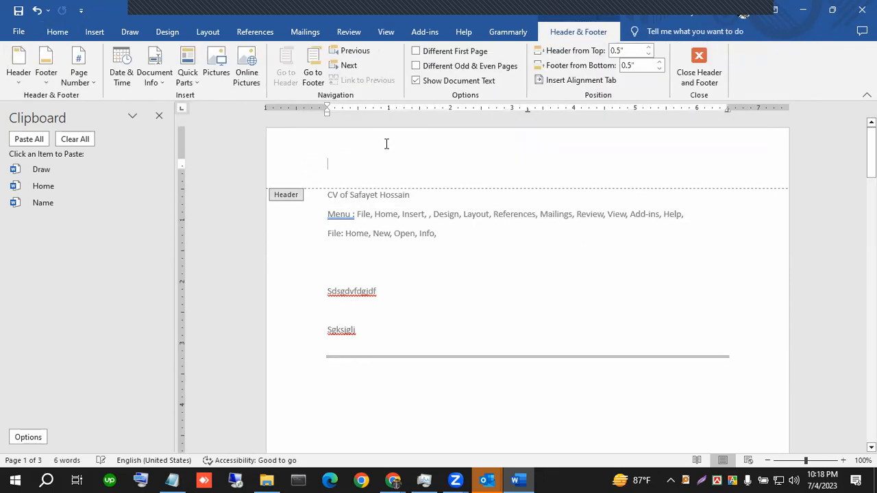
{"action": "double_click", "coordinate": [514, 220]}
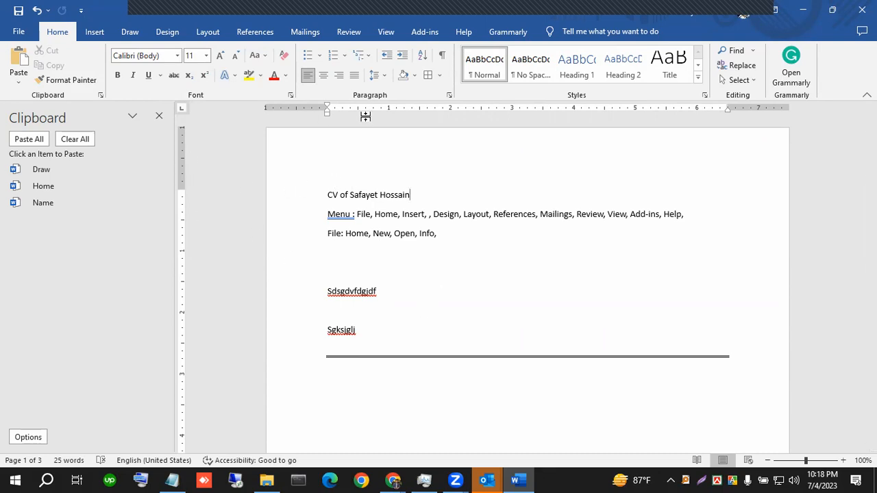
Review the page break and section break types without inserting one.
{"action": "left_click", "coordinate": [207, 32]}
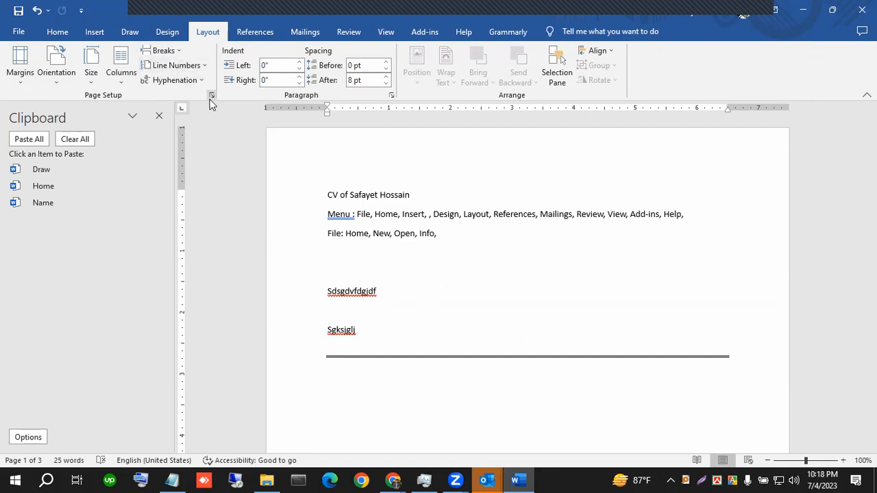
{"action": "left_click", "coordinate": [170, 51]}
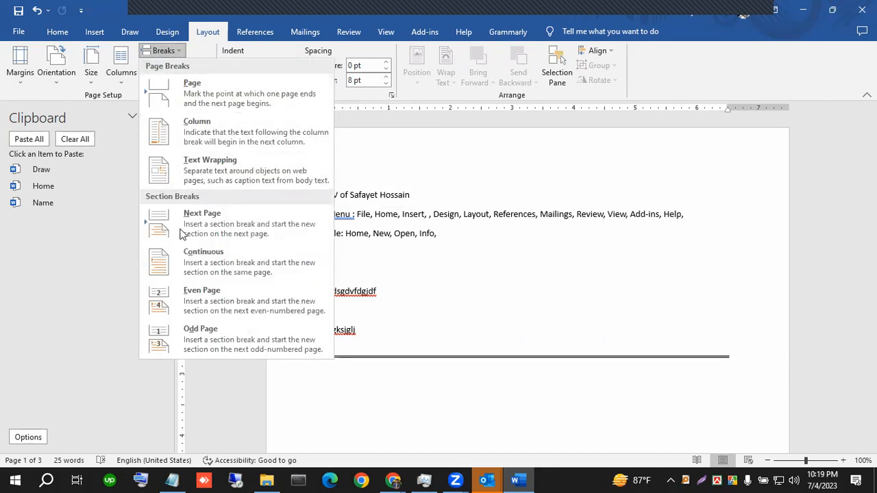
{"action": "left_click", "coordinate": [401, 372]}
Arrange the text from "File, Home, Insert" after "Menu :" through "File: Home, New, Open, Info," in two columns.
{"action": "scroll", "coordinate": [386, 327], "scroll_direction": "down", "scroll_amount": 2}
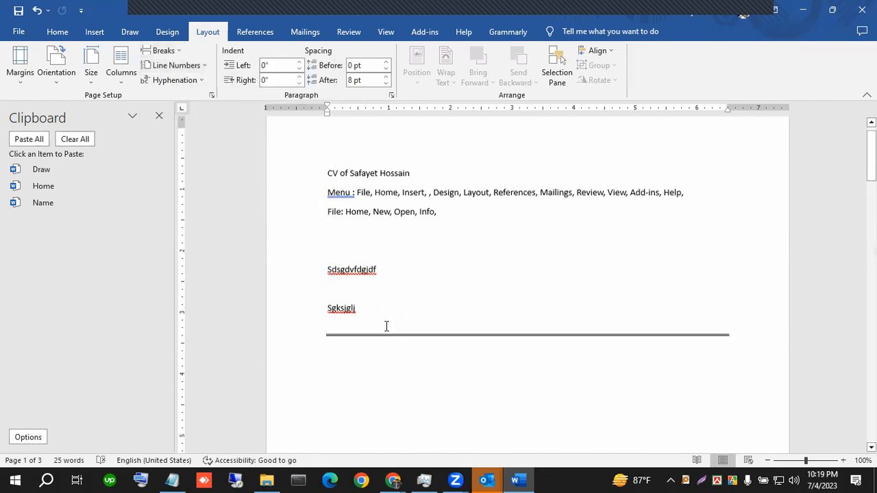
{"action": "left_click_drag", "start_coordinate": [422, 175], "coordinate": [358, 153]}
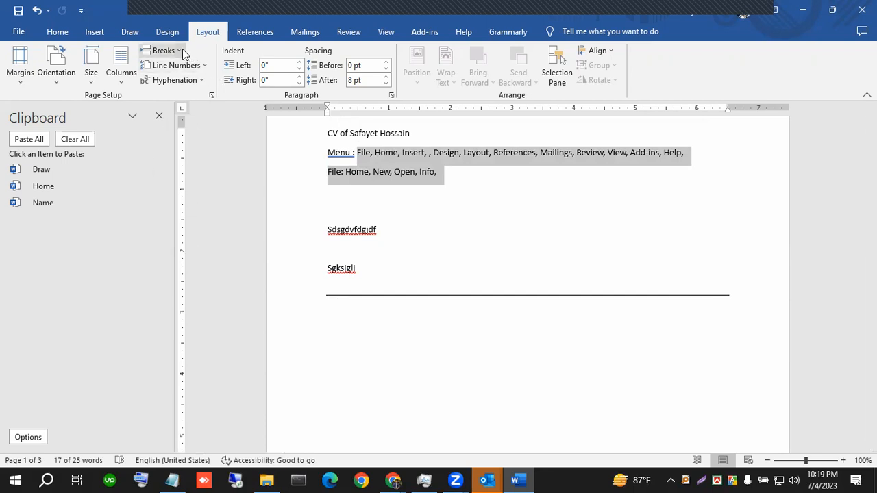
{"action": "left_click", "coordinate": [122, 85]}
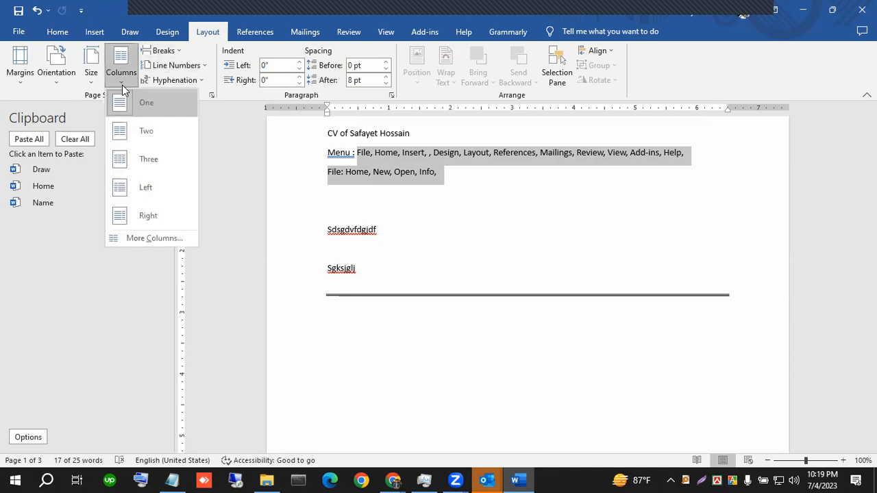
{"action": "left_click", "coordinate": [148, 137]}
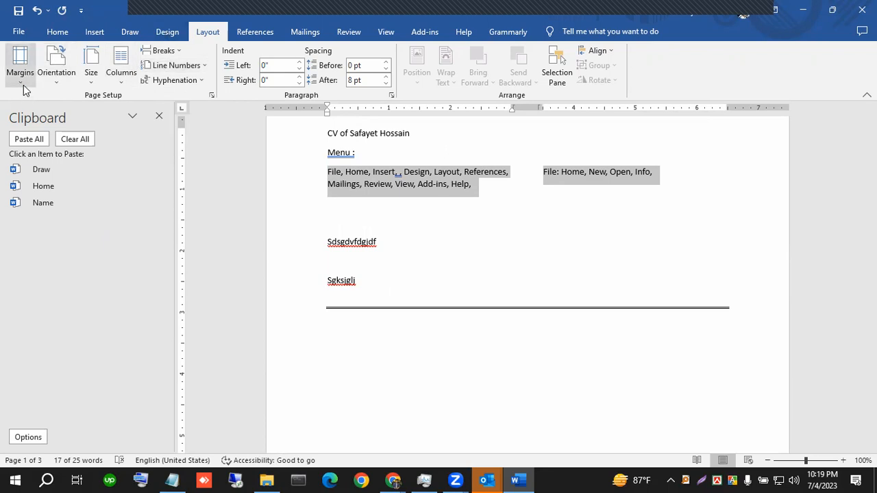
{"action": "left_click", "coordinate": [479, 253]}
{"action": "scroll", "coordinate": [479, 254], "scroll_direction": "up", "scroll_amount": 2}
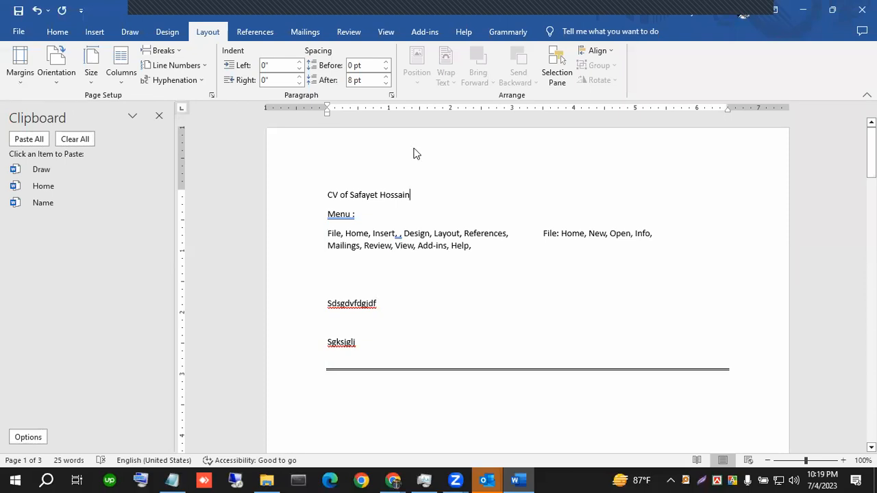
Set the top margin of the current section to 0" with custom margins.
{"action": "double_click", "coordinate": [413, 153]}
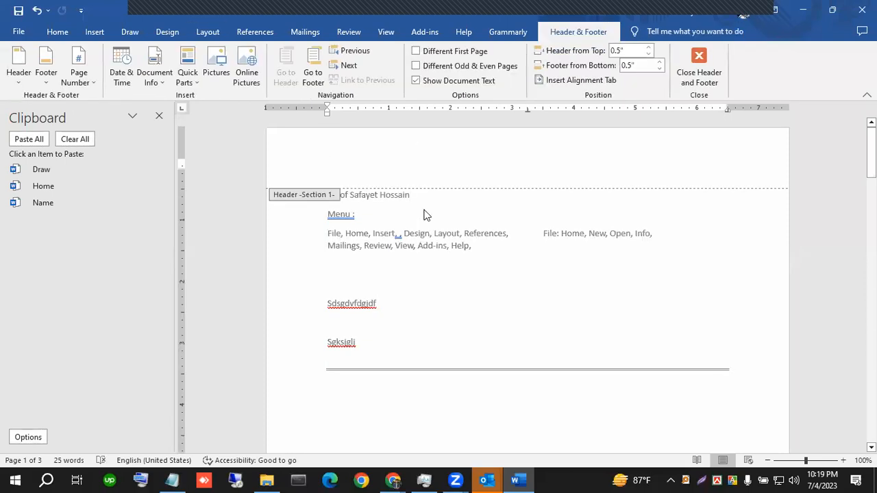
{"action": "double_click", "coordinate": [463, 218]}
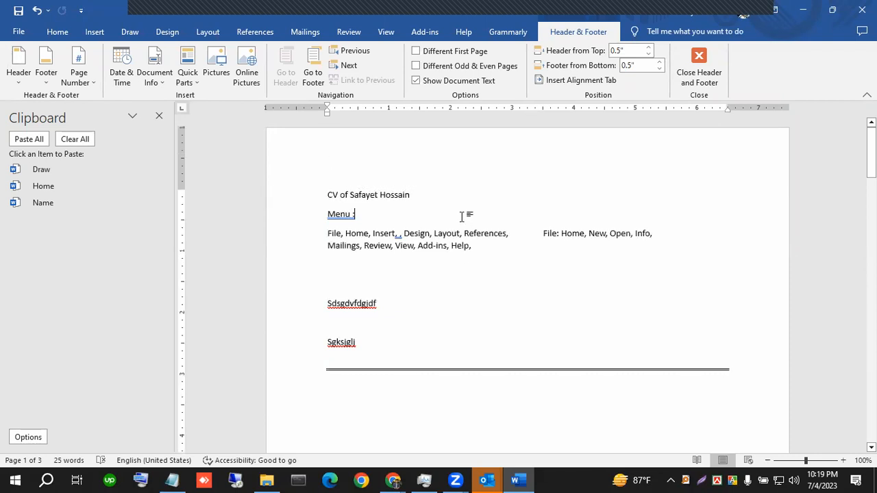
{"action": "left_click", "coordinate": [207, 32]}
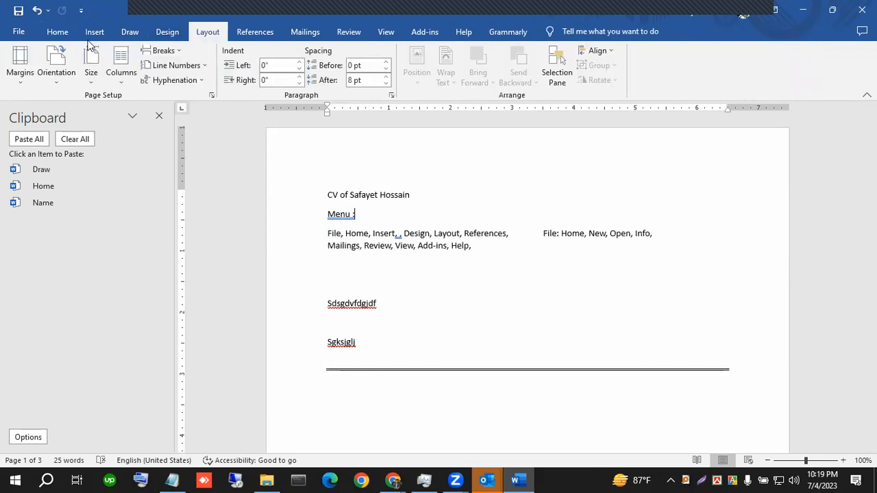
{"action": "left_click", "coordinate": [19, 82]}
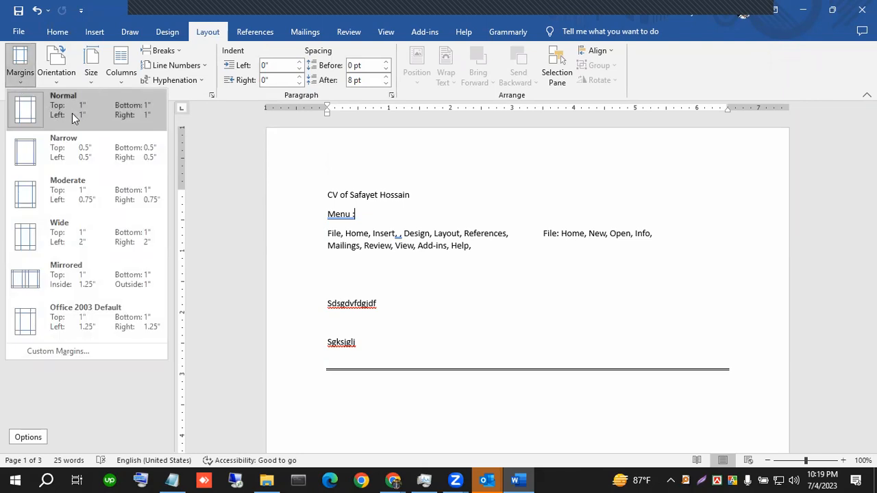
{"action": "left_click", "coordinate": [58, 352]}
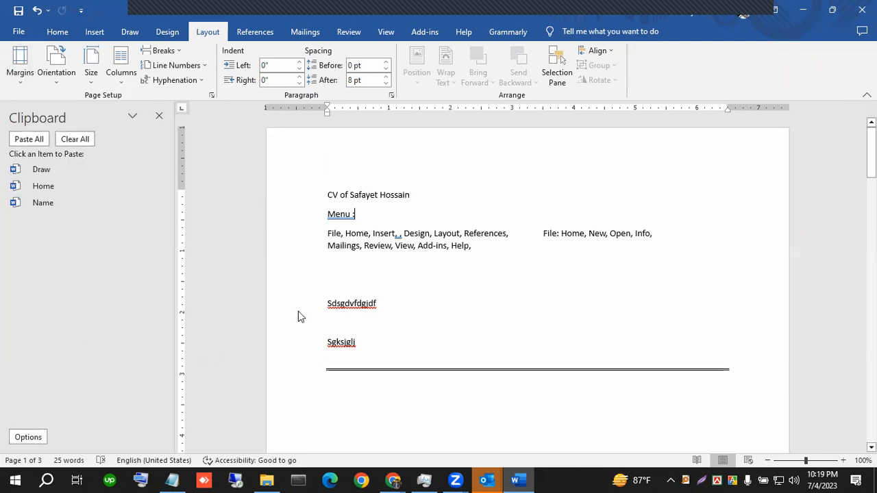
{"action": "left_click_drag", "start_coordinate": [416, 115], "coordinate": [418, 118]}
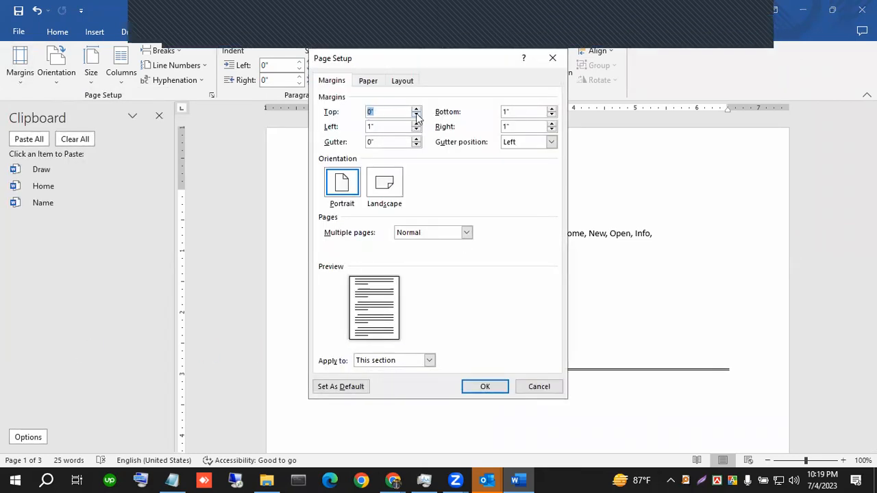
{"action": "left_click", "coordinate": [483, 386]}
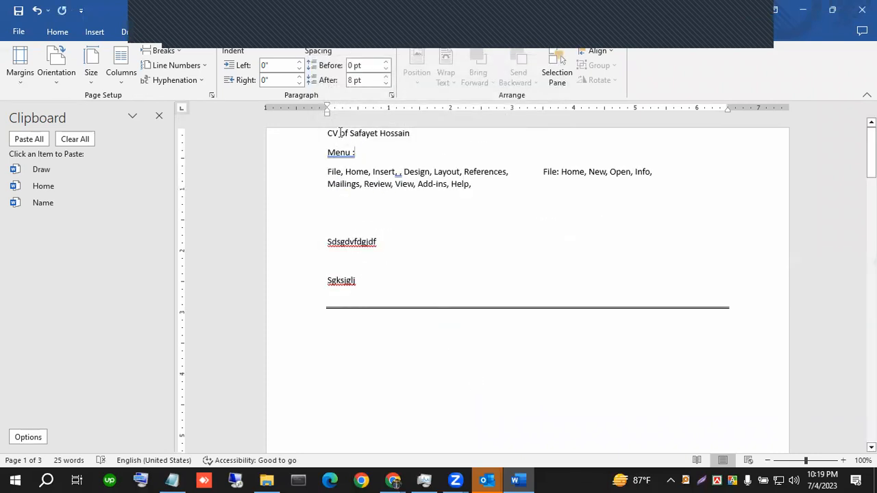
Close the Clipboard pane and clear the selection of the CV title line.
{"action": "left_click_drag", "start_coordinate": [339, 133], "coordinate": [418, 138]}
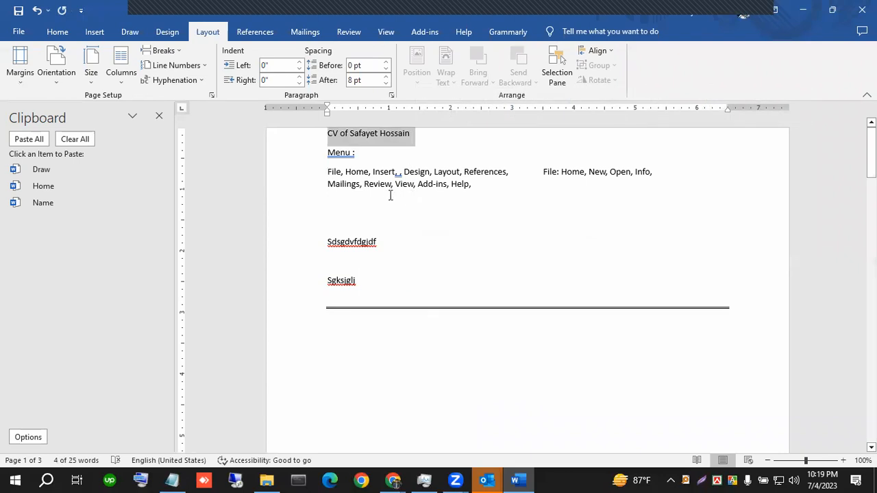
{"action": "left_click", "coordinate": [158, 115]}
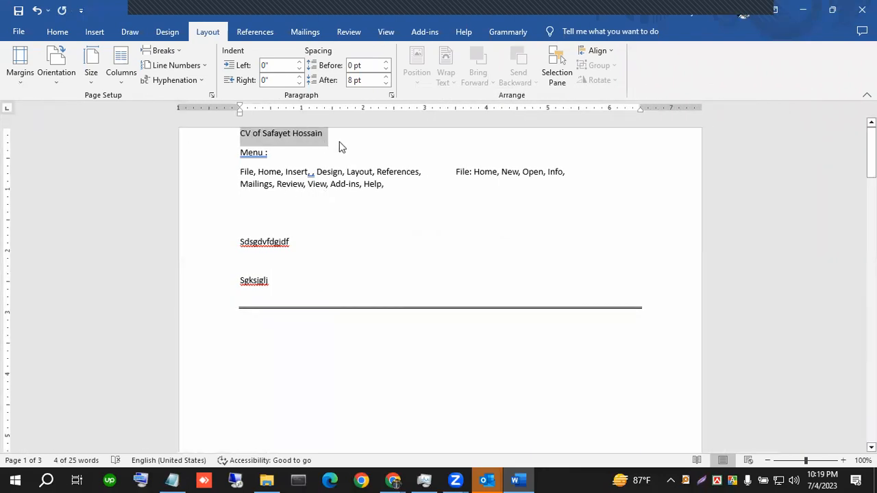
{"action": "left_click", "coordinate": [343, 139]}
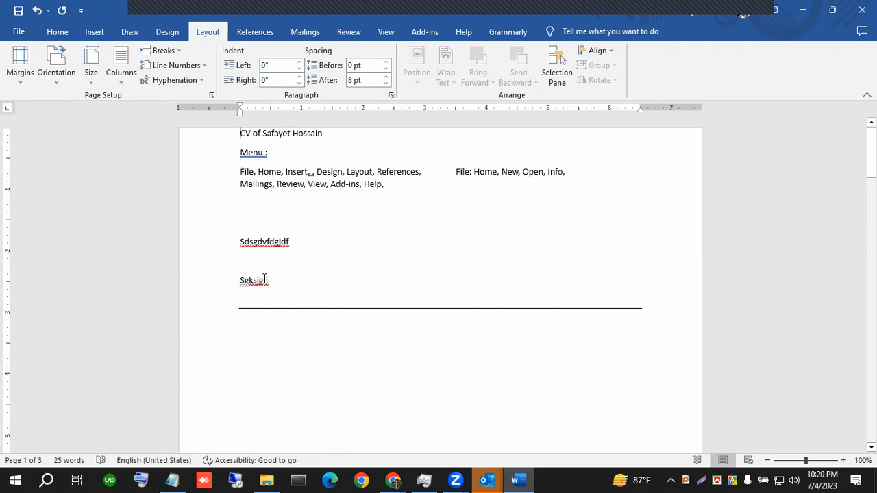
Set the top margin of the current section to 1" with custom margins.
{"action": "mouse_move", "coordinate": [9, 126]}
{"action": "left_mouse_down"}
{"action": "mouse_move", "coordinate": [3, 178]}
{"action": "mouse_move", "coordinate": [12, 125]}
{"action": "left_mouse_up"}
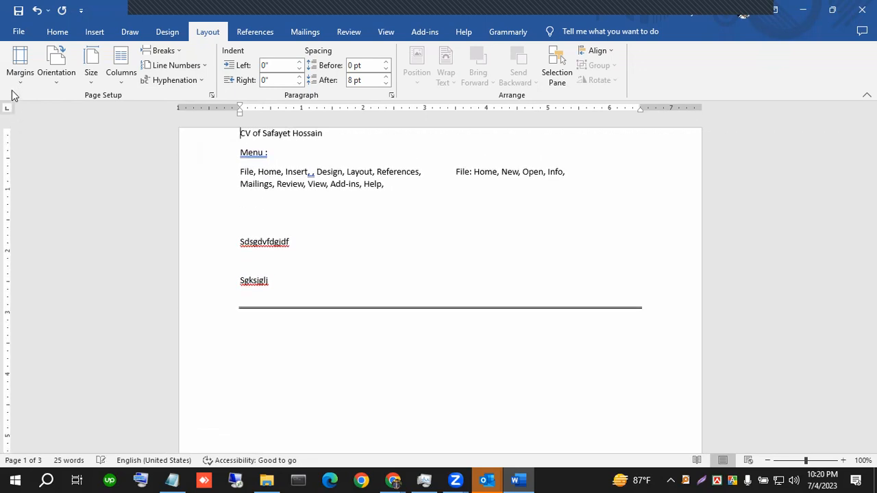
{"action": "left_click", "coordinate": [18, 68]}
{"action": "left_click", "coordinate": [93, 350]}
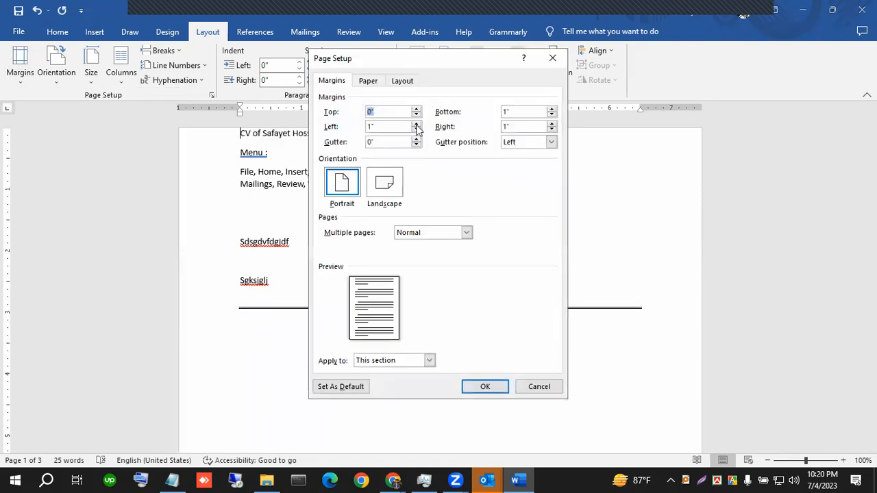
{"action": "type", "text": "1"}
{"action": "left_click", "coordinate": [485, 386]}
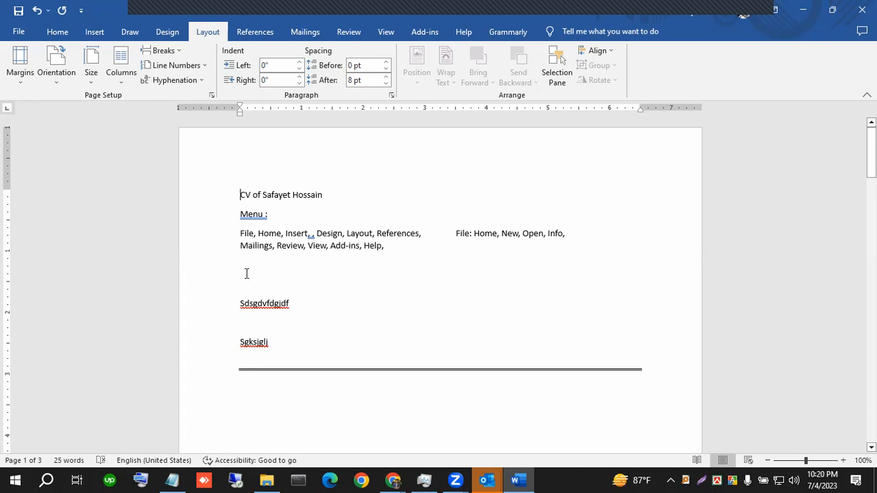
Indent the first line of the menu list in the first column by 0.5".
{"action": "scroll", "coordinate": [257, 246], "scroll_direction": "down", "scroll_amount": 3}
{"action": "scroll", "coordinate": [261, 239], "scroll_direction": "up", "scroll_amount": 3}
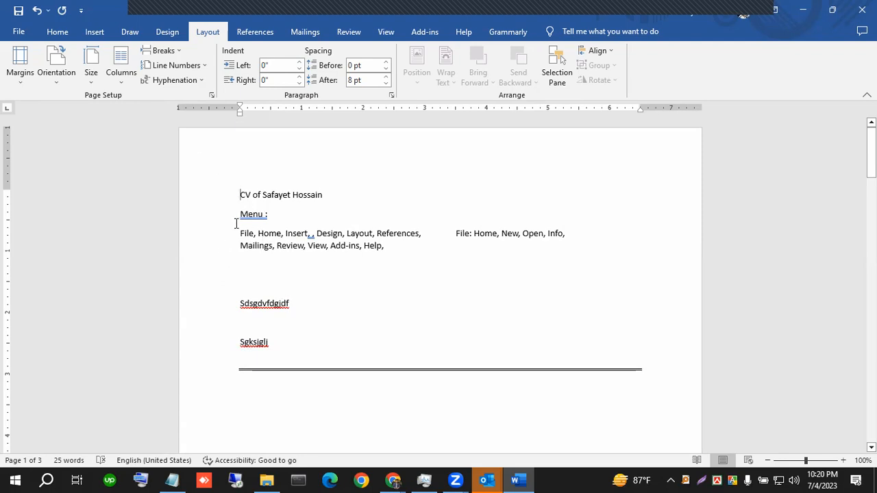
{"action": "left_click", "coordinate": [238, 233]}
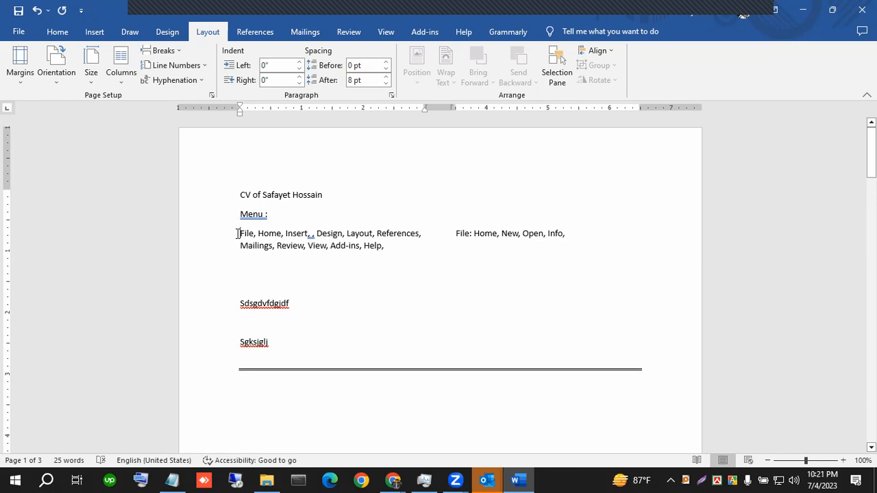
{"action": "key", "text": "Tab"}
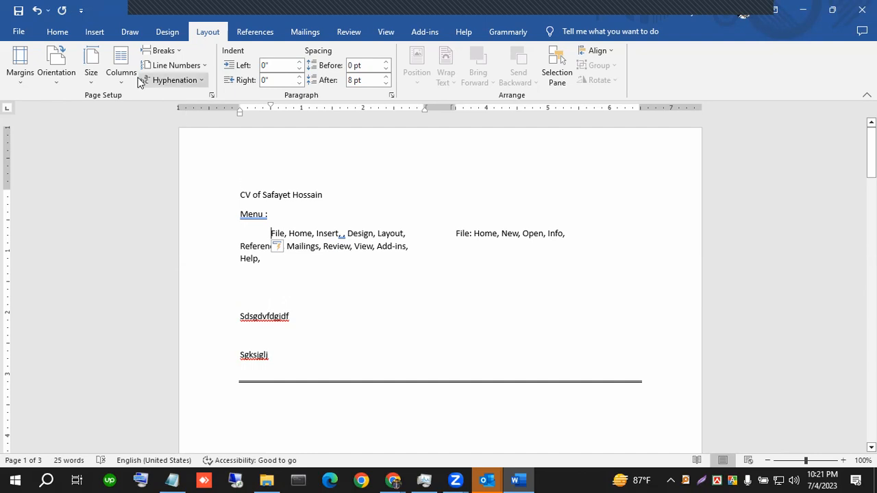
Right-align the menu list paragraph in the first column.
{"action": "left_click", "coordinate": [67, 32]}
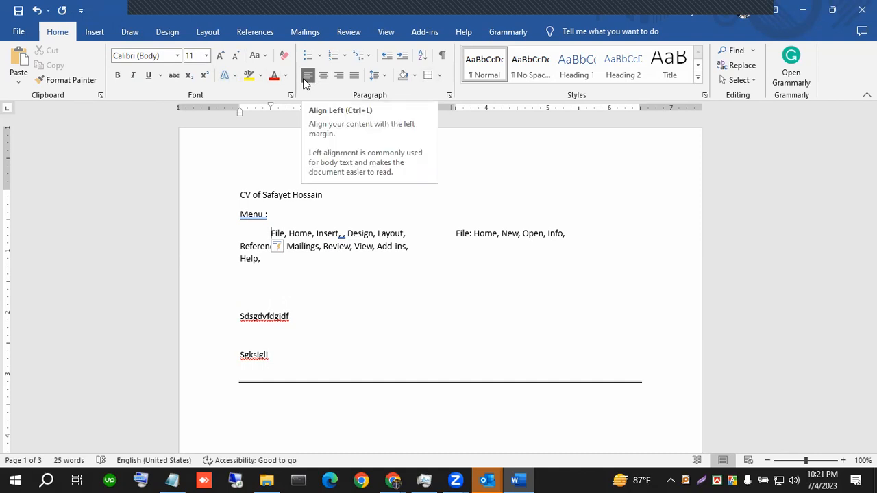
{"action": "left_click", "coordinate": [253, 303]}
{"action": "left_click", "coordinate": [264, 232]}
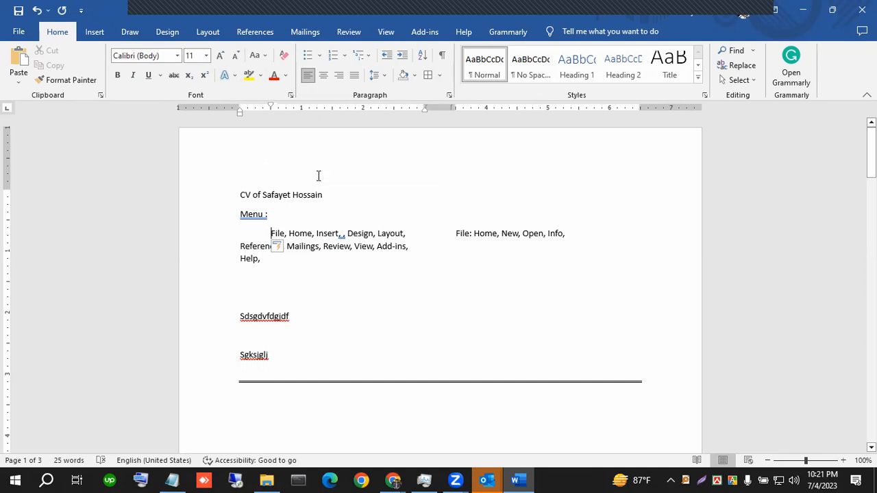
{"action": "left_click", "coordinate": [345, 80]}
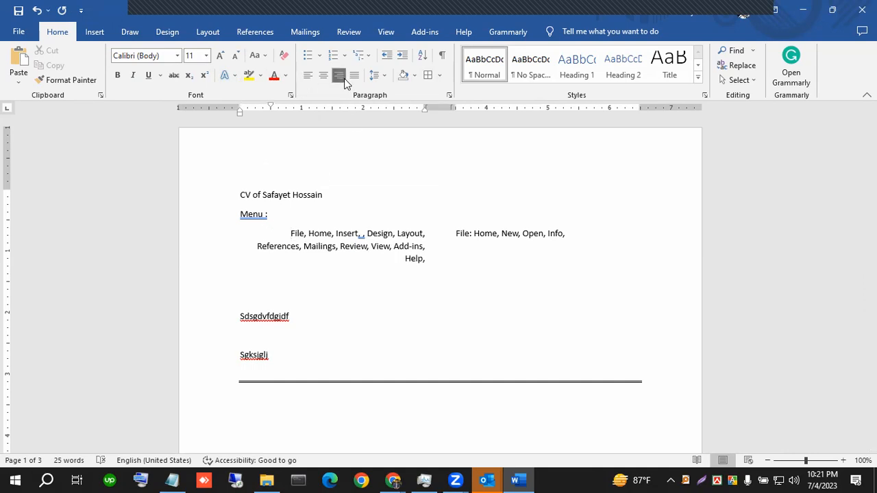
Add the filler text "hrhf" at the start of the second page and right-align it.
{"action": "left_click", "coordinate": [429, 236]}
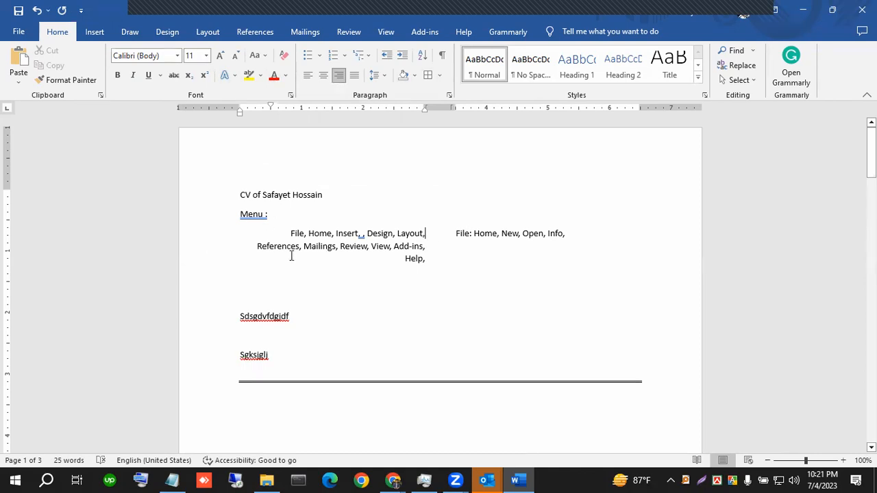
{"action": "scroll", "coordinate": [313, 314], "scroll_direction": "down", "scroll_amount": 3}
{"action": "left_click", "coordinate": [306, 317]}
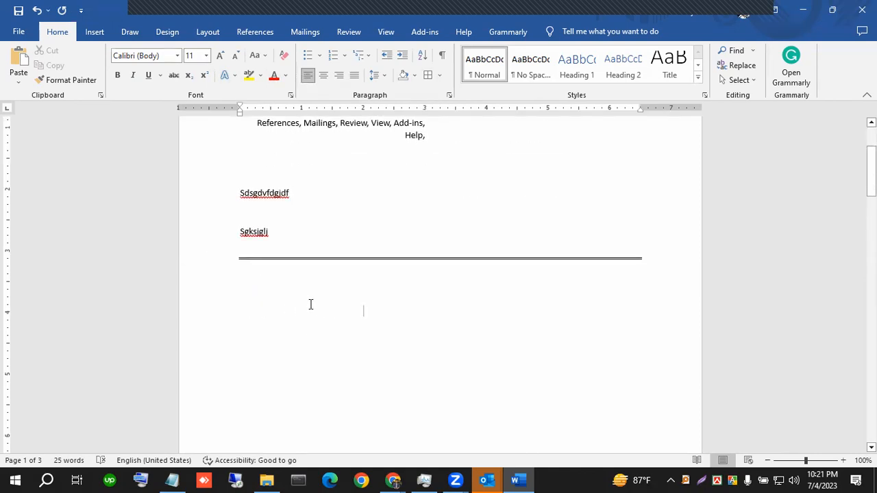
{"action": "key", "text": "ctrl+Return"}
{"action": "type", "text": "hhf"}
{"action": "scroll", "coordinate": [278, 386], "scroll_direction": "down", "scroll_amount": 2}
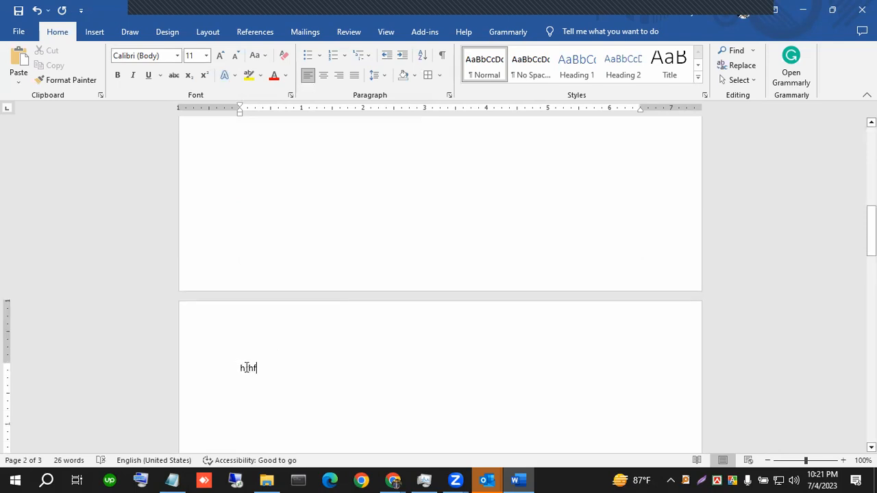
{"action": "left_click", "coordinate": [338, 75]}
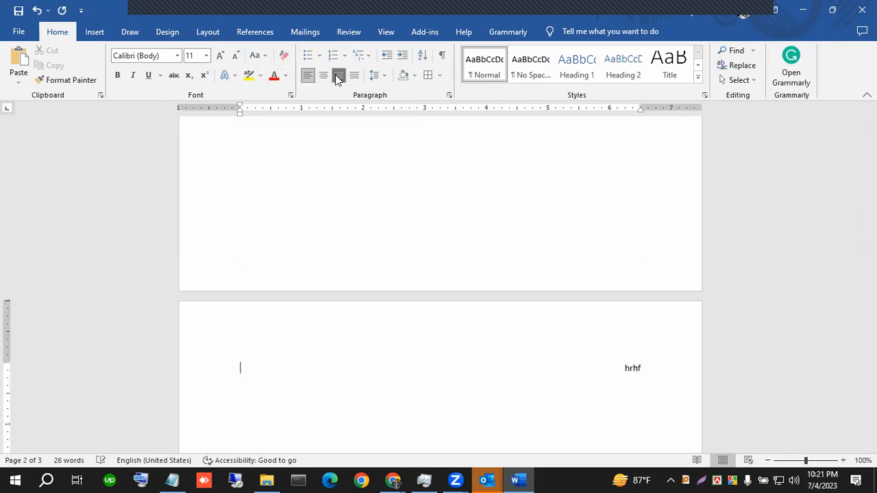
Justify the "hrhf" line and replace it with a long unbroken filler string starting with "slkvjsdlkgjvjgv".
{"action": "double_click", "coordinate": [630, 368]}
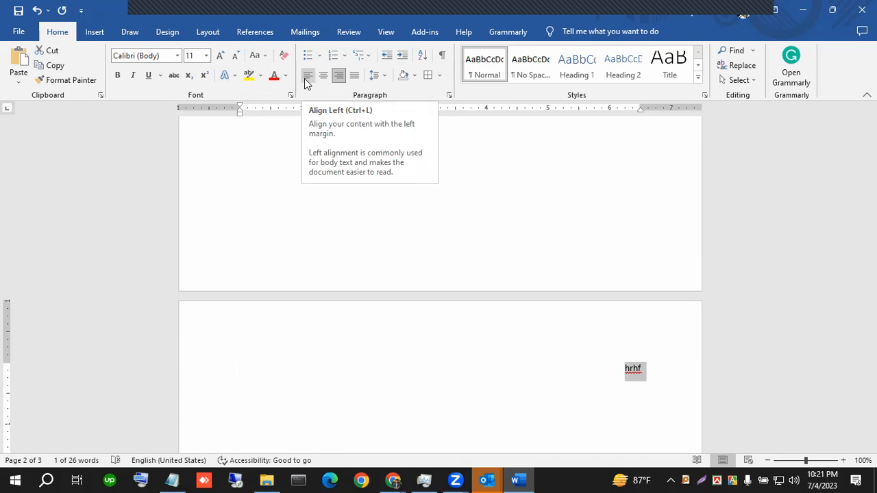
{"action": "left_click", "coordinate": [354, 75]}
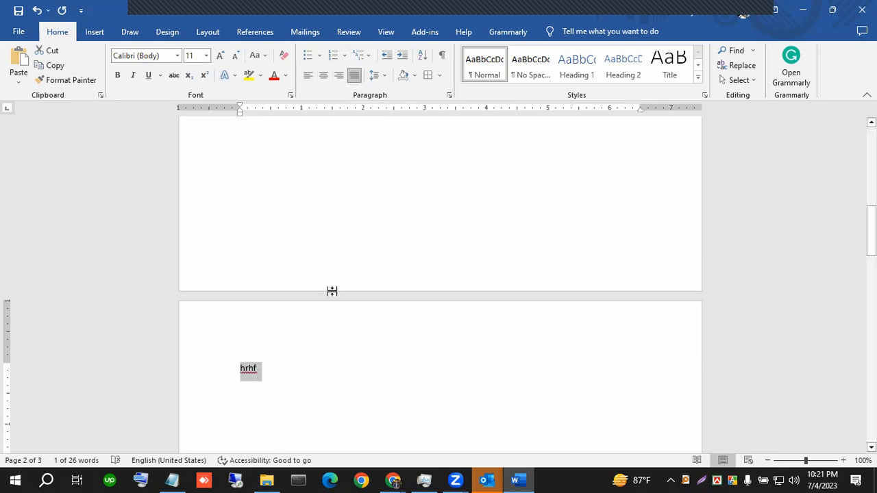
{"action": "type", "text": "slkvjsdlkgjvjgvdlkjvkljdlkgvjdskljvdlkfvslkfvskmslkmsdkl"}
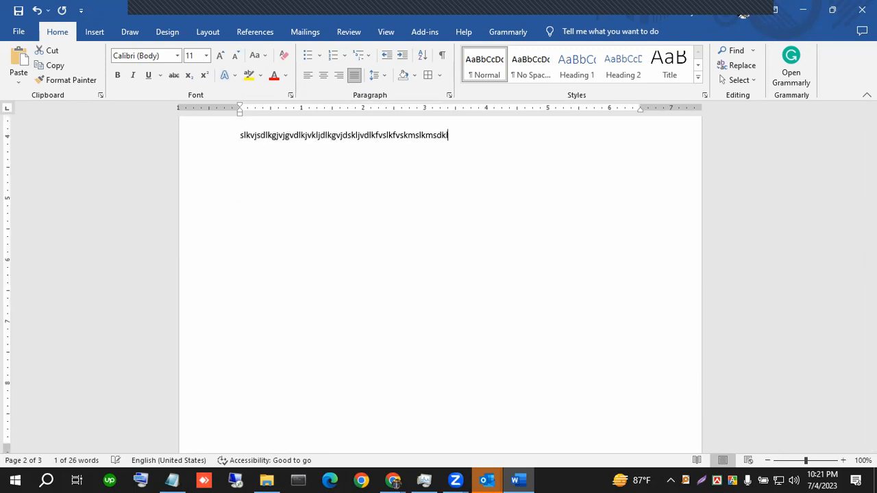
{"action": "type", "text": "vmdslkvdsklvmdsklvmlk"}
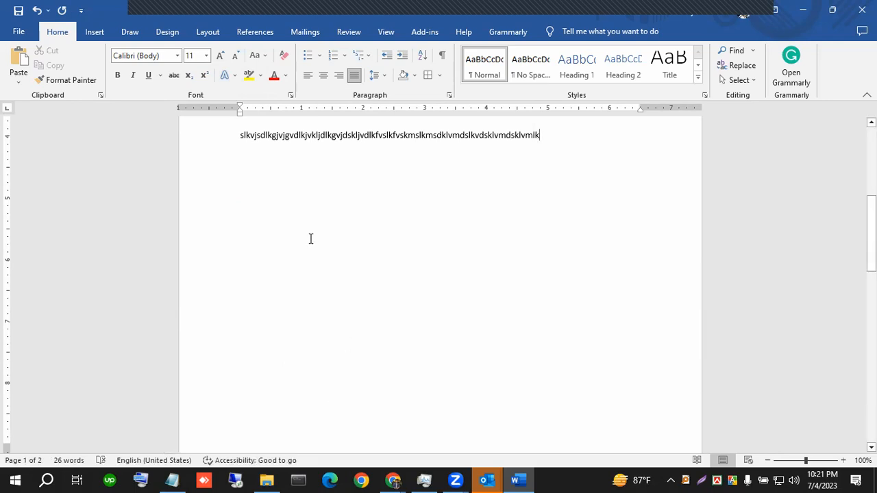
Copy the long filler line and paste it over itself and below until it fills eight lines.
{"action": "left_click", "coordinate": [222, 142]}
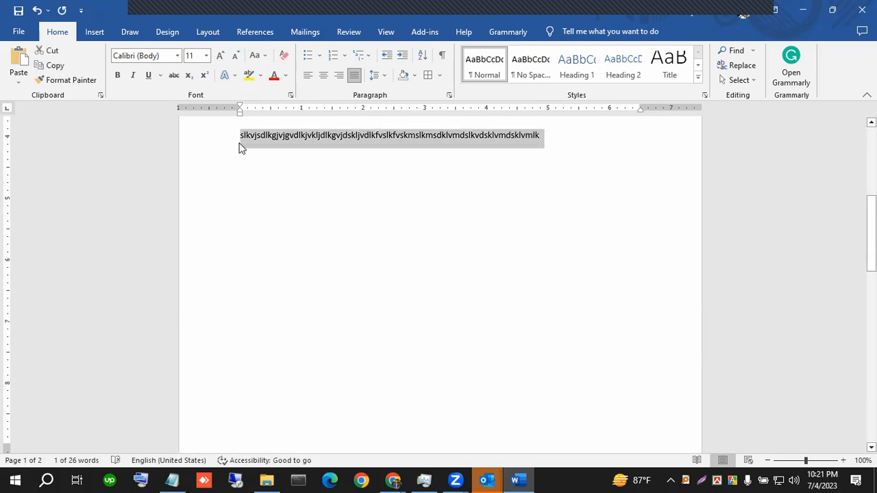
{"action": "key", "text": "ctrl+c"}
{"action": "key", "text": "ctrl+v"}
{"action": "key", "text": "ctrl+v"}
{"action": "key", "text": "ctrl+v"}
{"action": "key", "text": "ctrl+v"}
{"action": "key", "text": "ctrl+v"}
{"action": "key", "text": "ctrl+v"}
{"action": "key", "text": "ctrl+v"}
{"action": "key", "text": "ctrl+v"}
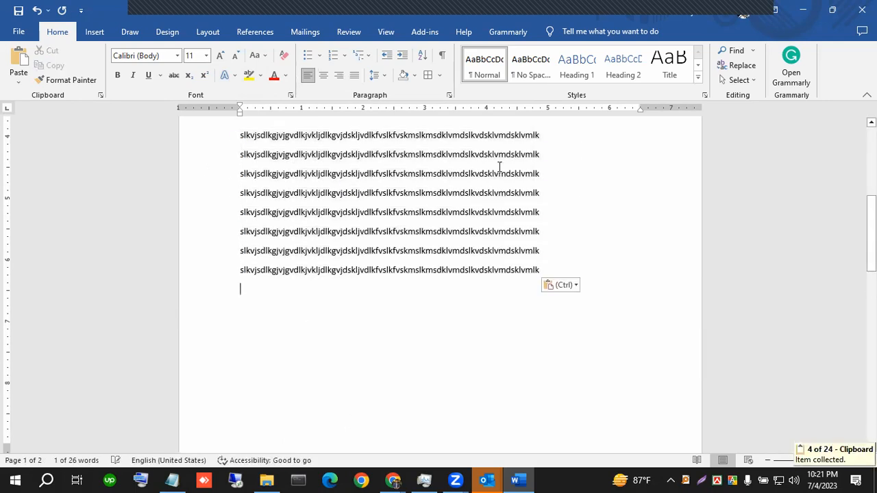
Paste the filler line twice more at the end of the first line and justify the empty paragraph that follows.
{"action": "left_click", "coordinate": [542, 135]}
{"action": "key", "text": "ctrl+v"}
{"action": "key", "text": "ctrl+v"}
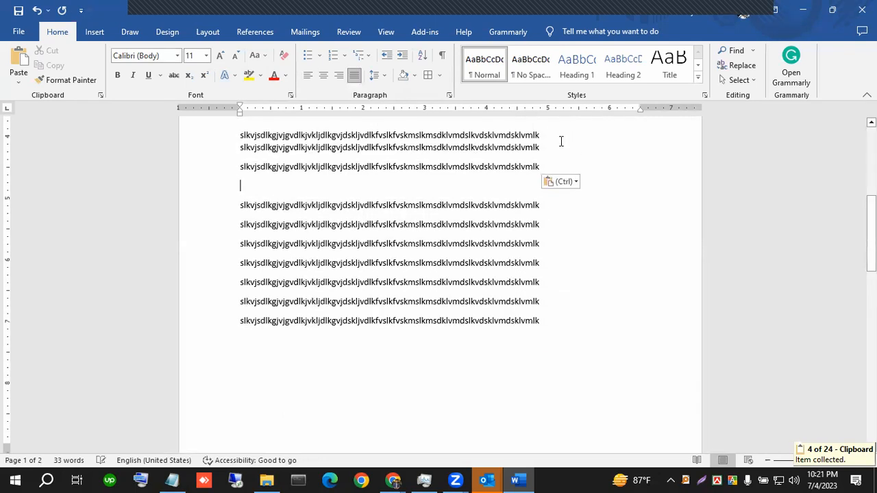
{"action": "left_click", "coordinate": [355, 79]}
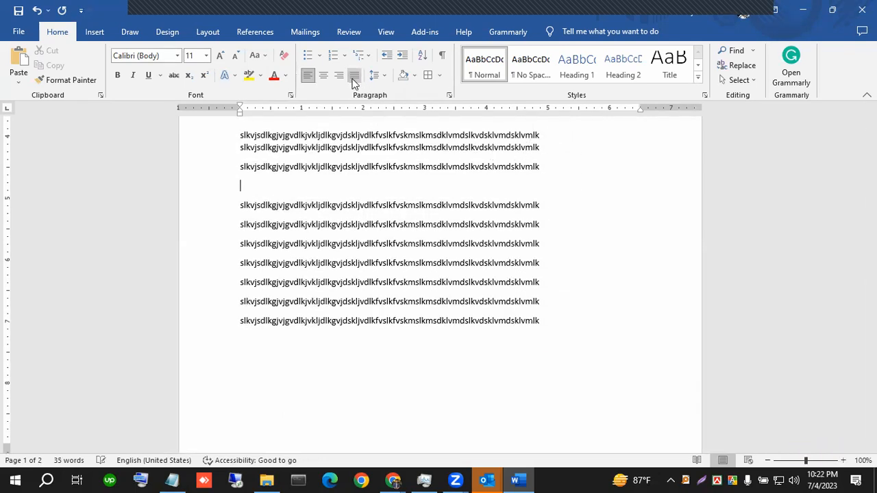
{"action": "left_click", "coordinate": [355, 78]}
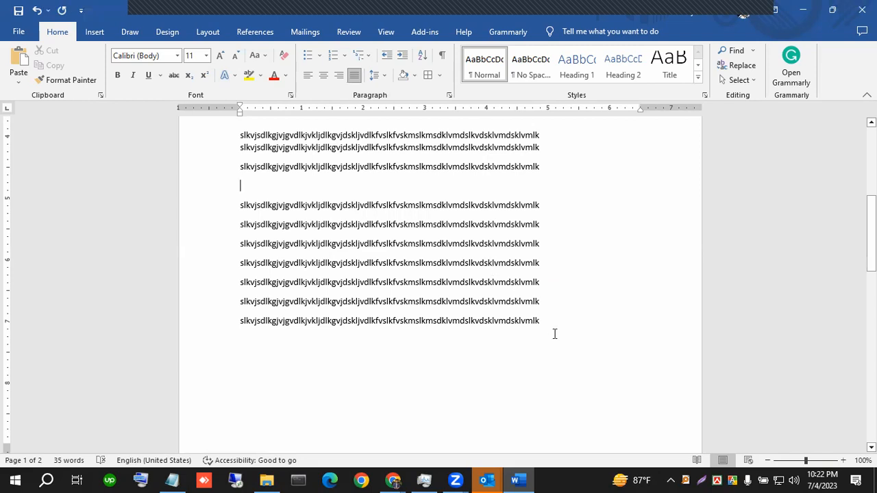
Delete all the repeated filler lines below the horizontal line.
{"action": "left_click", "coordinate": [221, 136]}
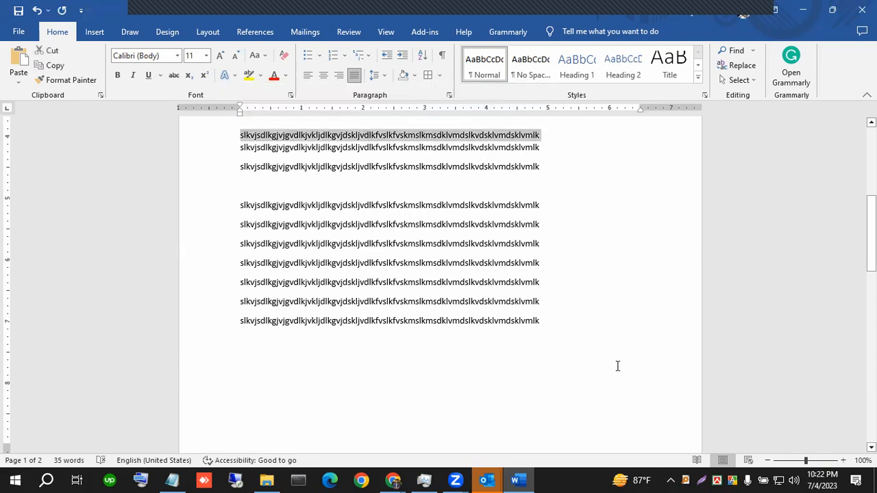
{"action": "left_click", "coordinate": [539, 321], "text": "shift"}
{"action": "key", "text": "BackSpace"}
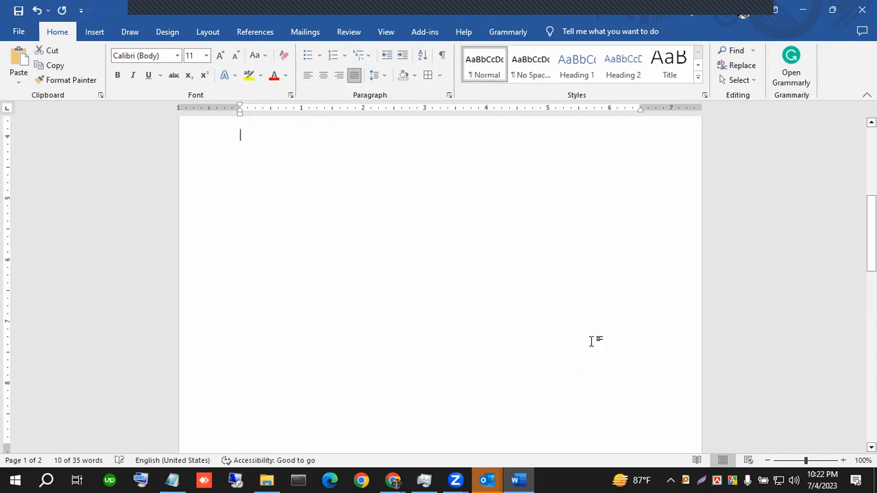
{"action": "scroll", "coordinate": [500, 342], "scroll_direction": "up", "scroll_amount": 5}
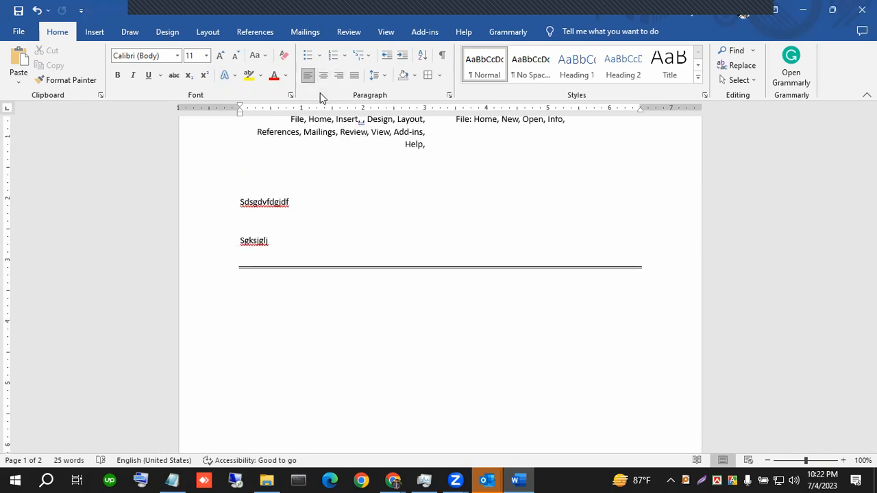
{"action": "left_click", "coordinate": [414, 77]}
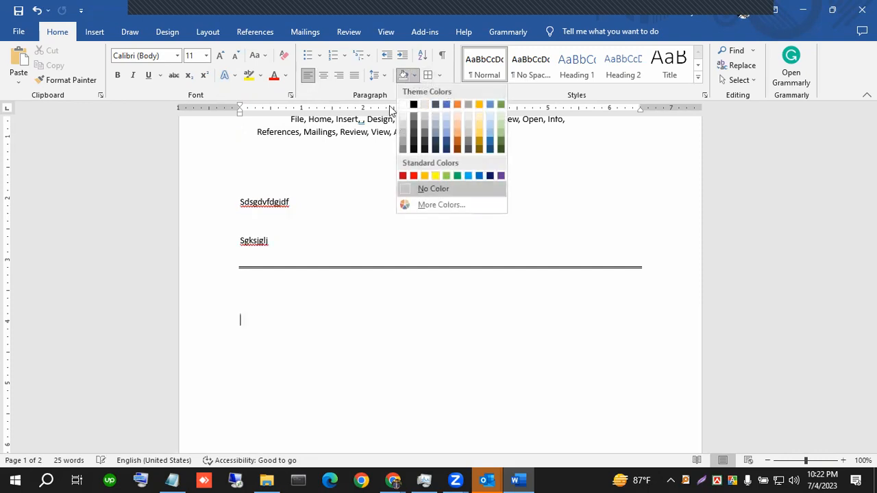
{"action": "left_click", "coordinate": [415, 76]}
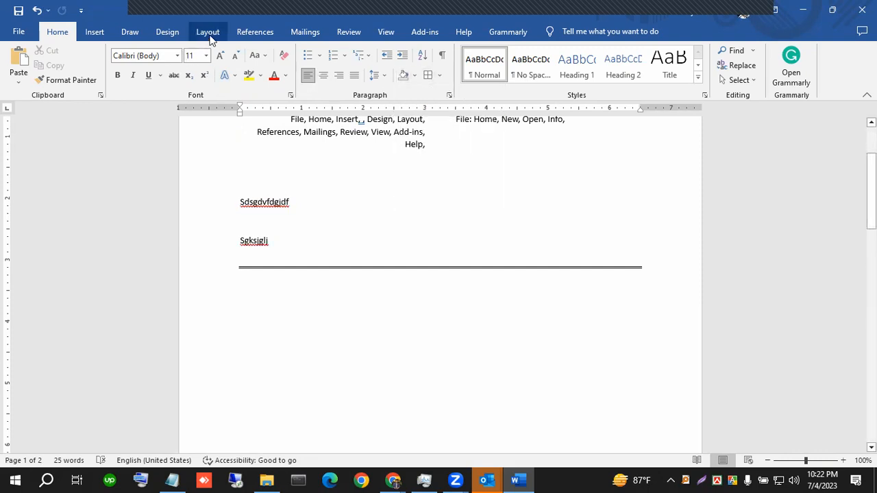
Set the paper size of the section containing the horizontal line to A4 (8.27" x 11.69").
{"action": "left_click", "coordinate": [209, 34]}
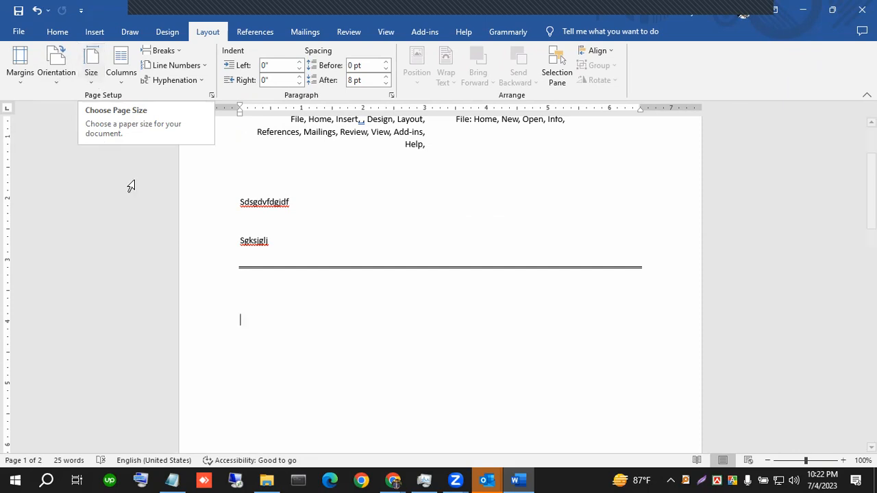
{"action": "scroll", "coordinate": [423, 312], "scroll_direction": "up", "scroll_amount": 3}
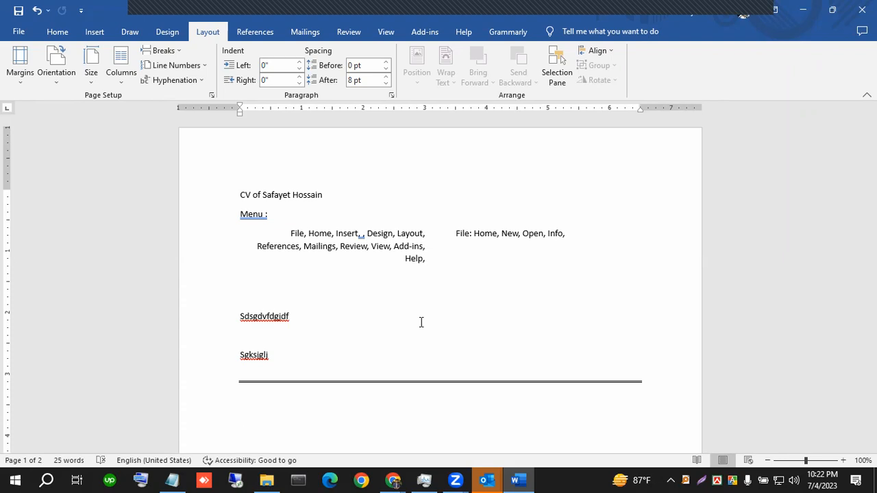
{"action": "left_click", "coordinate": [91, 87]}
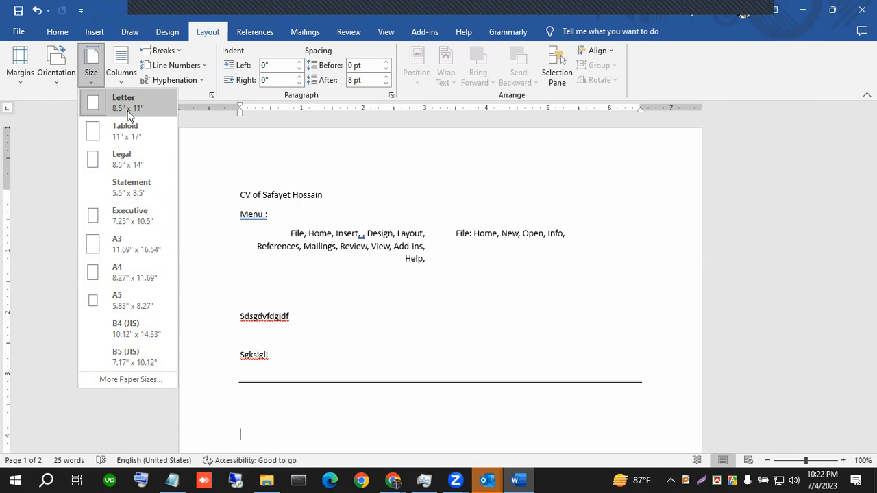
{"action": "left_click", "coordinate": [116, 274]}
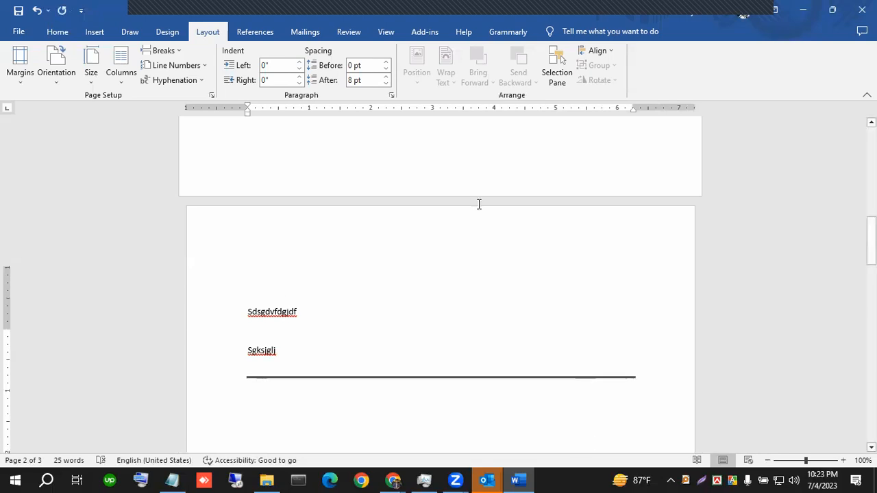
Compare the size of the first page with the A4 pages, viewing all three pages side by side at 40%.
{"action": "scroll", "coordinate": [384, 174], "scroll_direction": "up", "scroll_amount": 6}
{"action": "scroll", "coordinate": [384, 174], "scroll_direction": "down", "scroll_amount": 6}
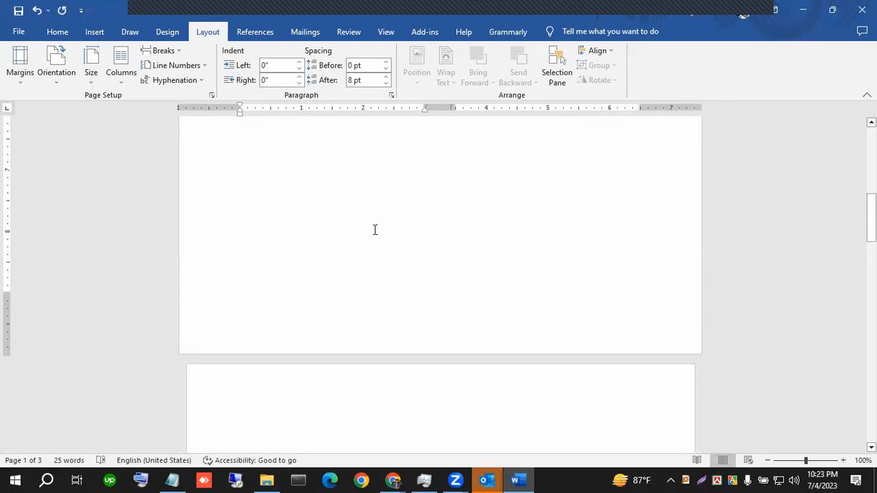
{"action": "left_click", "coordinate": [332, 248]}
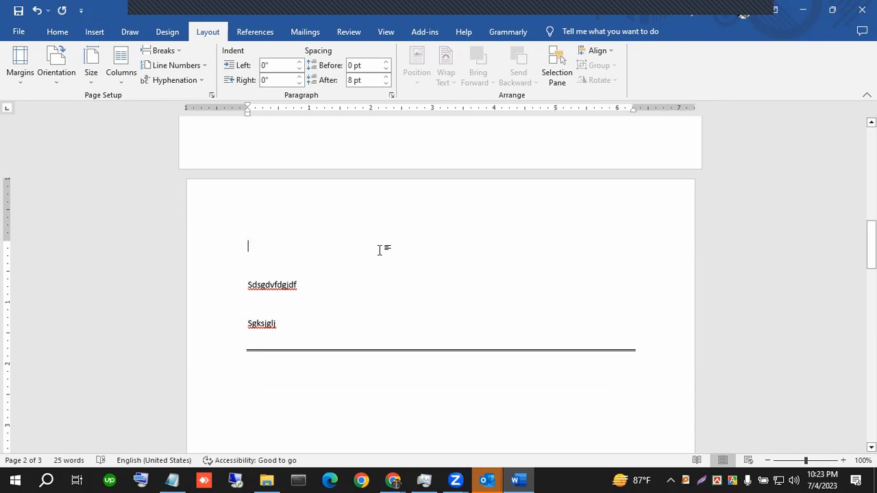
{"action": "scroll", "coordinate": [381, 251], "scroll_direction": "down", "scroll_amount": 2}
{"action": "scroll", "coordinate": [381, 250], "scroll_direction": "down", "scroll_amount": 1, "text": "ctrl"}
{"action": "scroll", "coordinate": [382, 250], "scroll_direction": "down", "scroll_amount": 2, "text": "ctrl"}
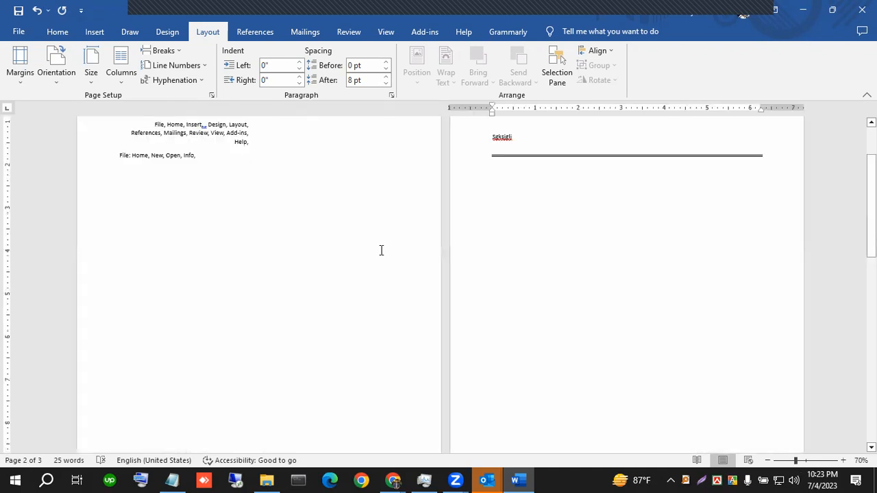
{"action": "scroll", "coordinate": [382, 250], "scroll_direction": "down", "scroll_amount": 3, "text": "ctrl"}
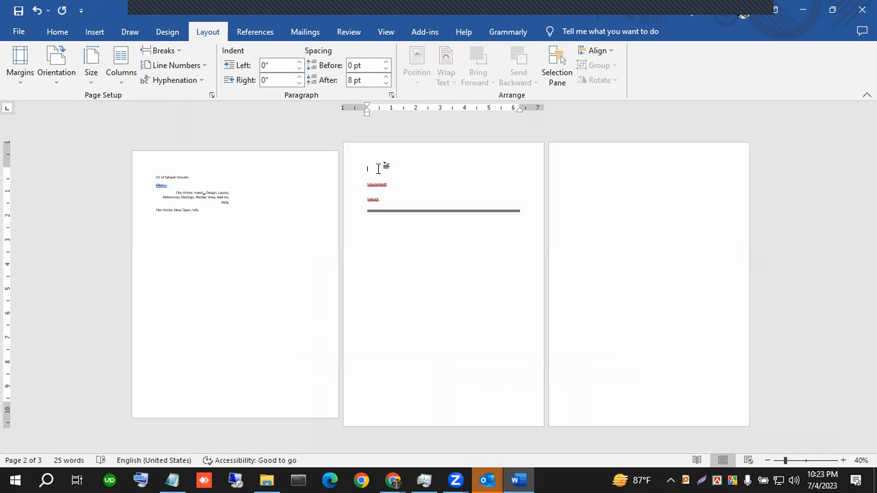
Change the orientation of the section with the second and third pages to Landscape.
{"action": "left_click", "coordinate": [602, 178]}
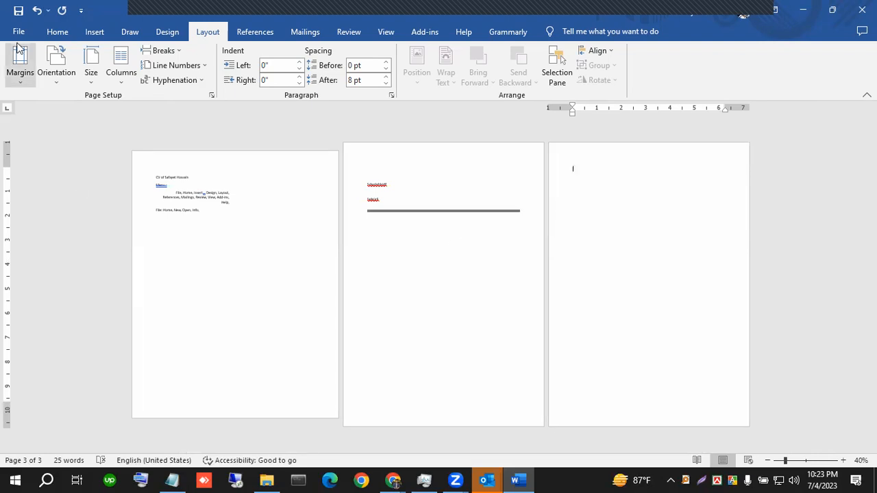
{"action": "left_click", "coordinate": [59, 83]}
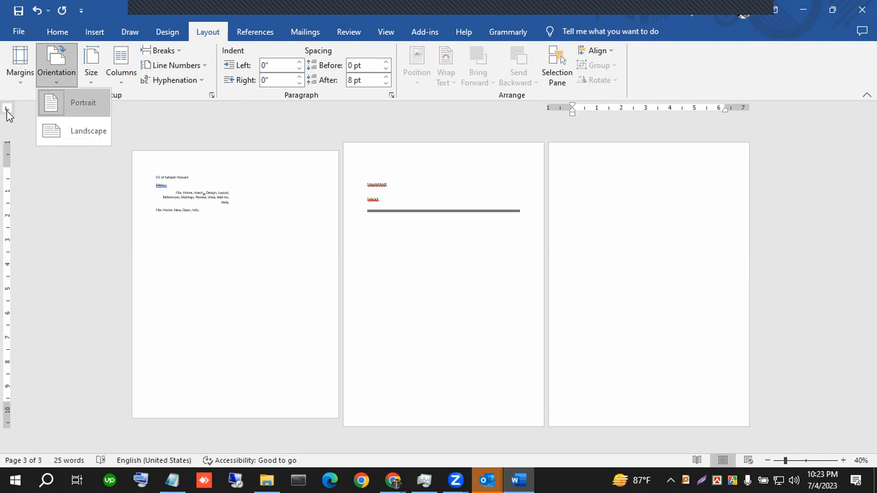
{"action": "left_click", "coordinate": [82, 130]}
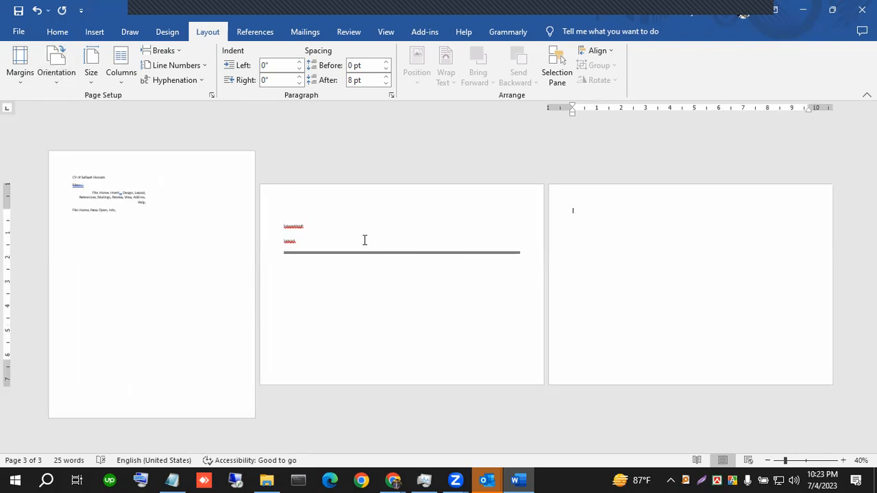
{"action": "left_click", "coordinate": [365, 240]}
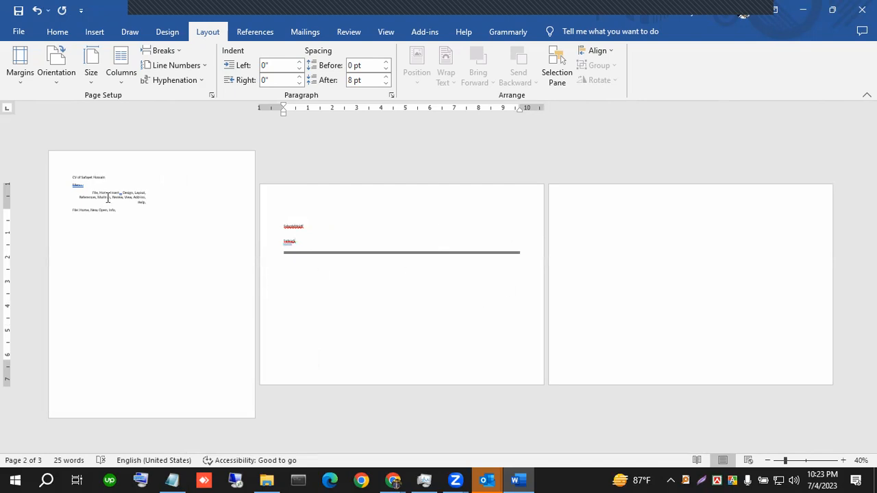
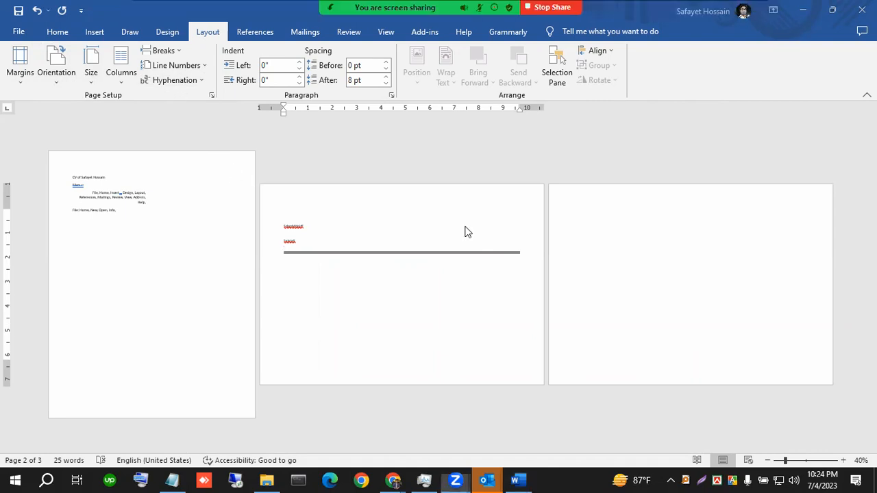
Switch to the course outline PDF in Chrome to check the Day 1 topics, and return to the Word document.
{"action": "key", "text": "alt+Tab"}
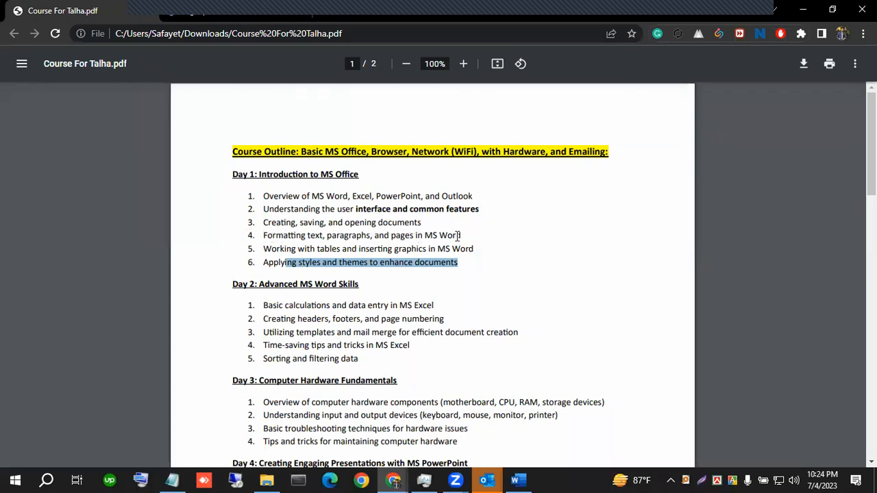
{"action": "key", "text": "alt+Tab"}
{"action": "key", "text": "alt+Tab"}
{"action": "scroll", "coordinate": [195, 247], "scroll_direction": "up", "scroll_amount": 2}
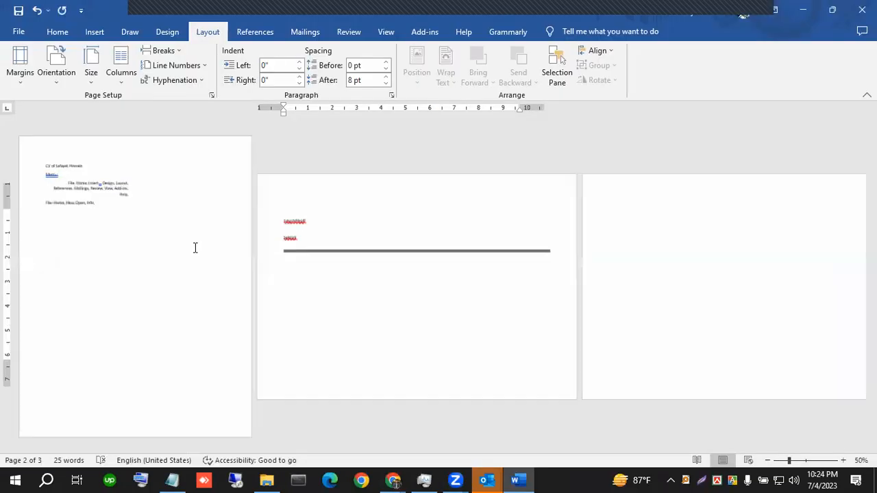
{"action": "scroll", "coordinate": [281, 259], "scroll_direction": "up", "scroll_amount": 2}
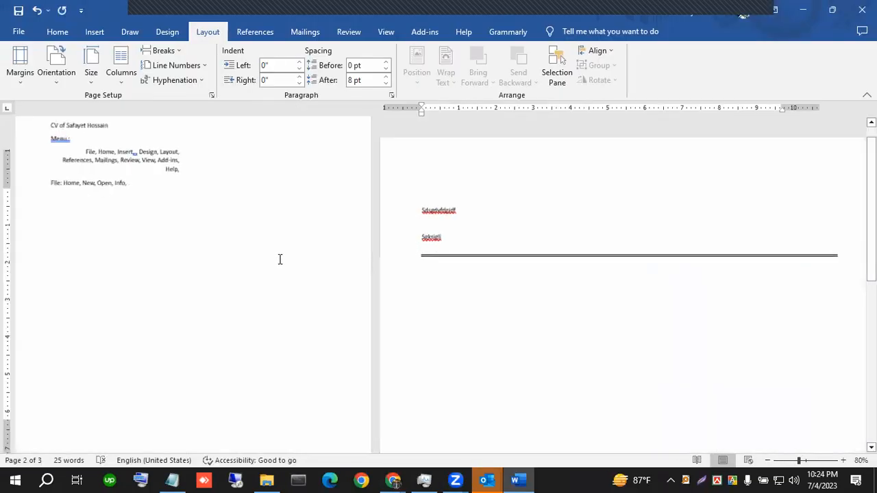
{"action": "left_click", "coordinate": [163, 33]}
{"action": "left_click", "coordinate": [204, 32]}
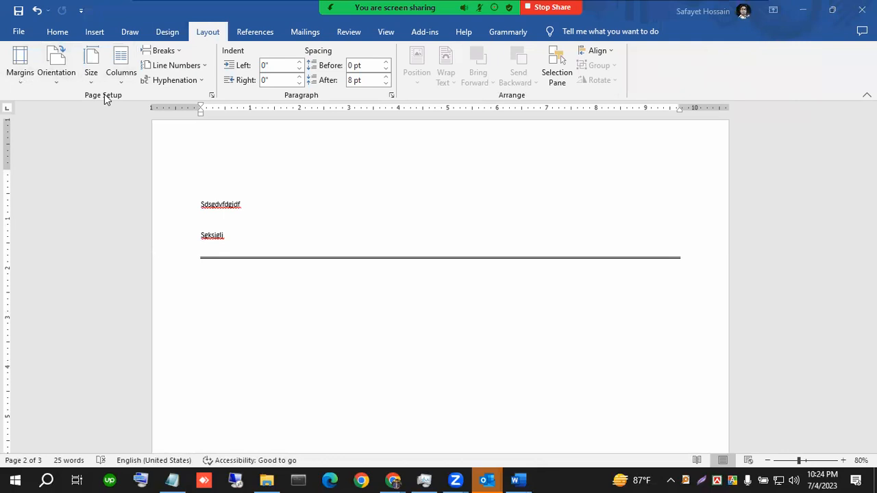
Switch to the course outline PDF in Chrome, highlight "Formatting text" in the Day 1 list, and return to the Word document.
{"action": "key", "text": "alt+Tab"}
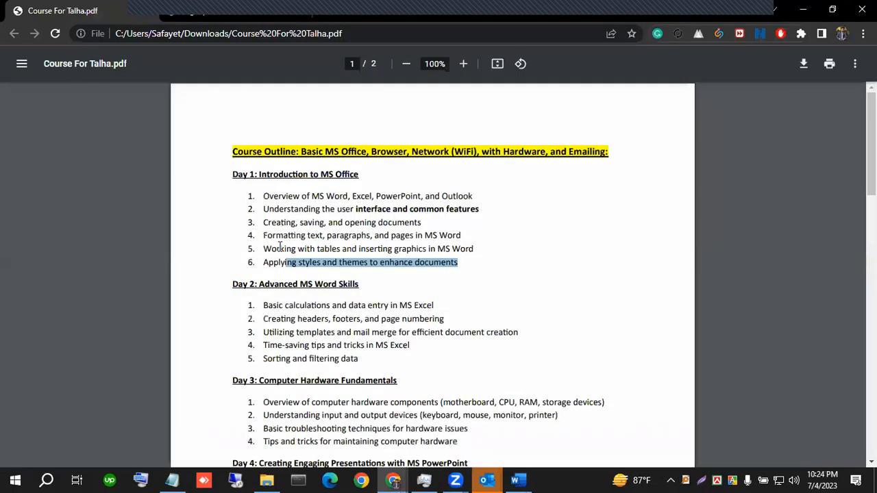
{"action": "left_click_drag", "start_coordinate": [269, 236], "coordinate": [323, 236]}
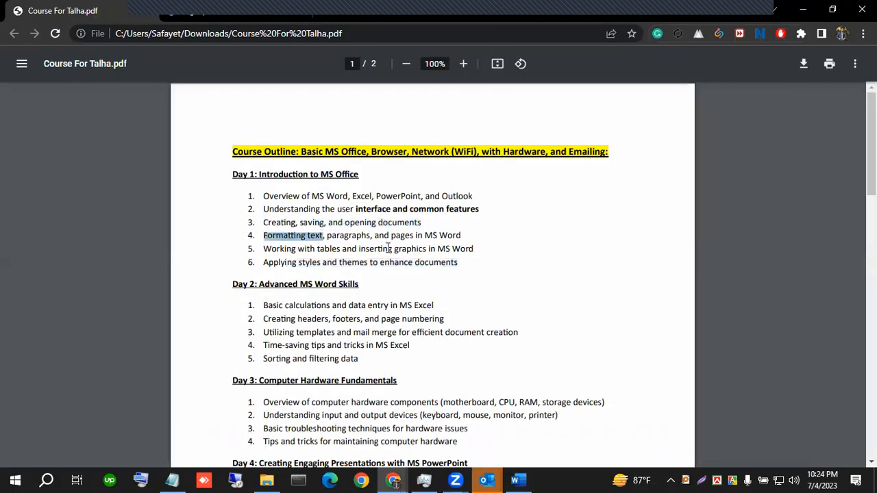
{"action": "key", "text": "alt+Tab"}
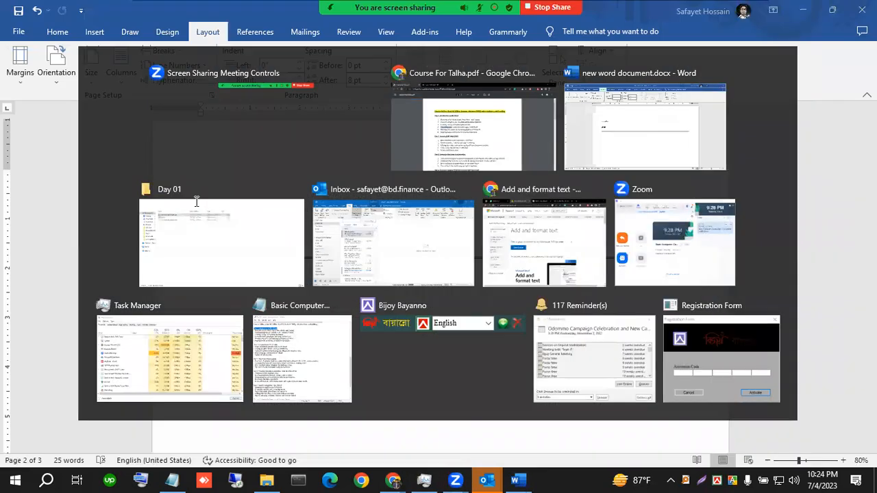
Copy the six Day 1 topics from the course outline PDF in Chrome and paste them below the horizontal line in the Word document.
{"action": "left_click", "coordinate": [230, 316]}
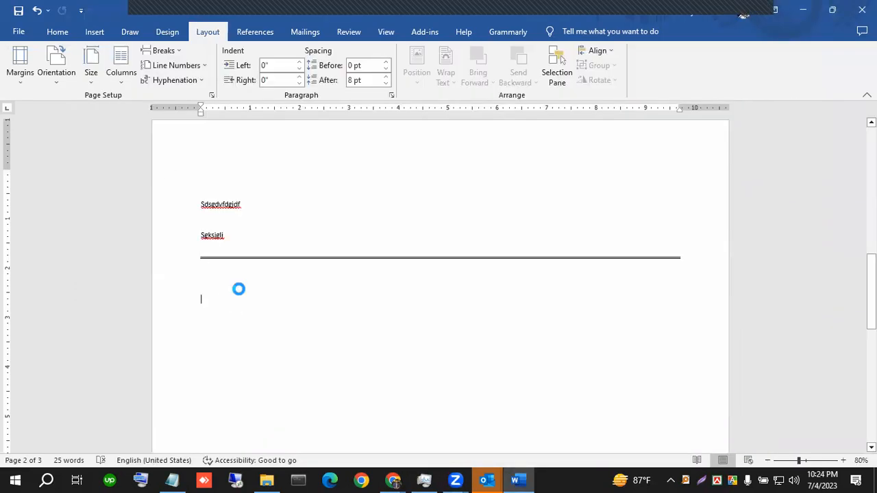
{"action": "key", "text": "alt+Tab"}
{"action": "key", "text": "alt+Tab"}
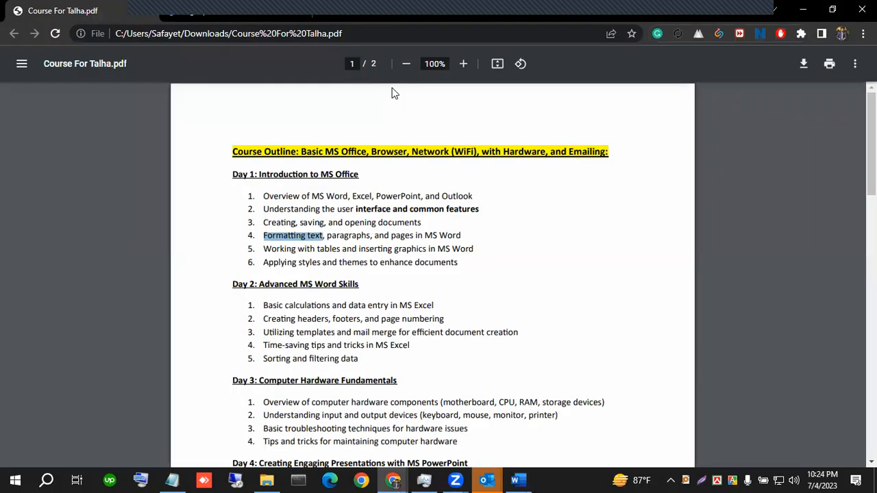
{"action": "left_click", "coordinate": [219, 9]}
{"action": "left_click", "coordinate": [110, 10]}
{"action": "left_click_drag", "start_coordinate": [265, 196], "coordinate": [456, 270]}
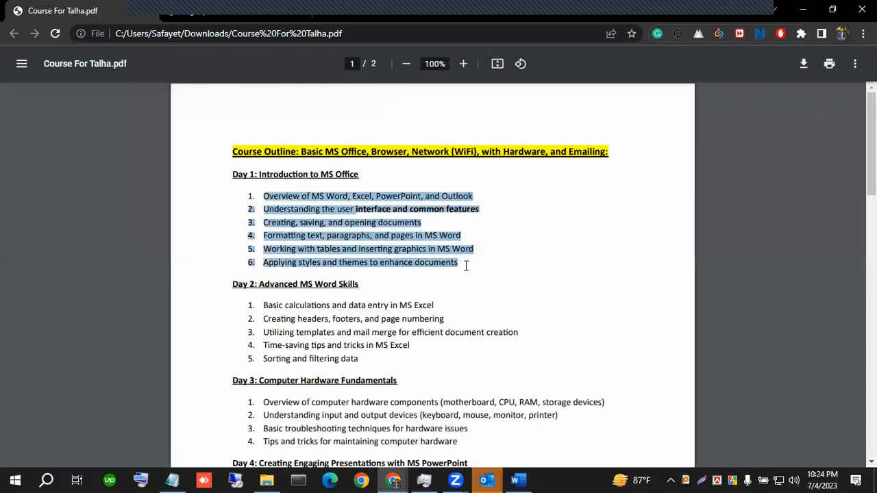
{"action": "key", "text": "ctrl+c"}
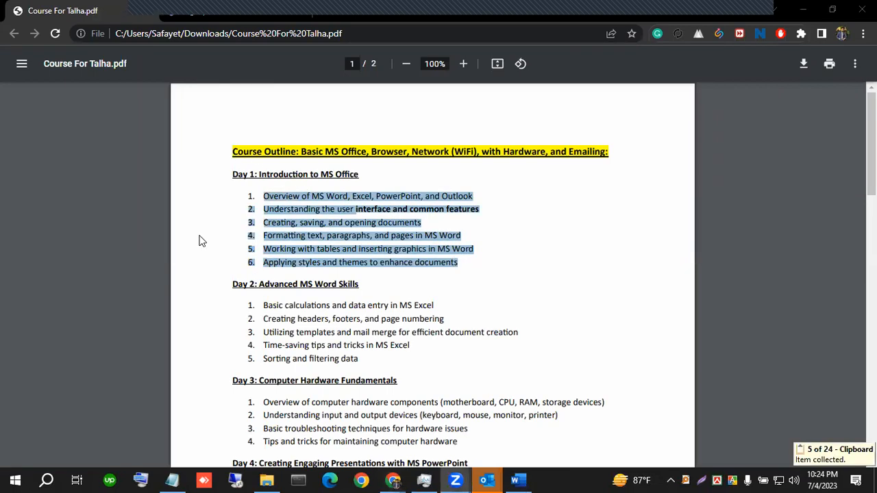
{"action": "key", "text": "alt+Tab"}
{"action": "key", "text": "ctrl+v"}
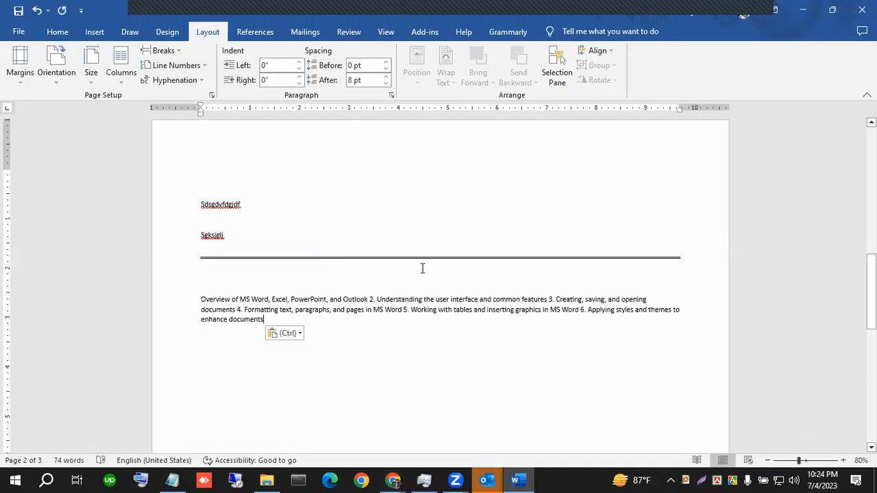
Examine the available paste options, including Paste Special, without applying any of them.
{"action": "left_click", "coordinate": [57, 33]}
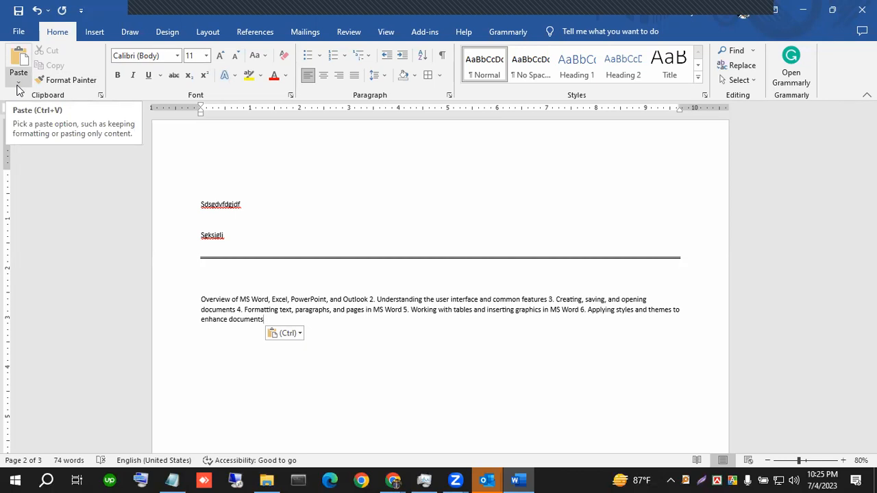
{"action": "left_click", "coordinate": [19, 83]}
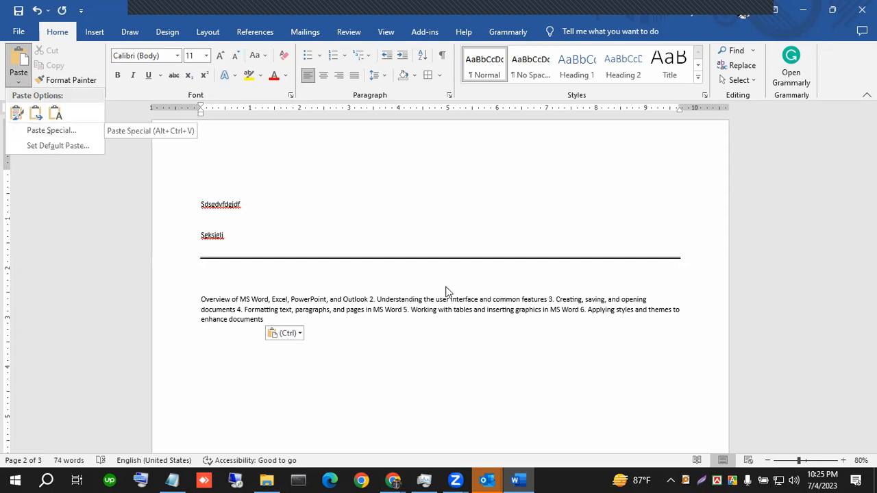
{"action": "left_click", "coordinate": [369, 297]}
Put "Understanding the user interface and common features" on its own line and delete its number "2.".
{"action": "left_click", "coordinate": [370, 299]}
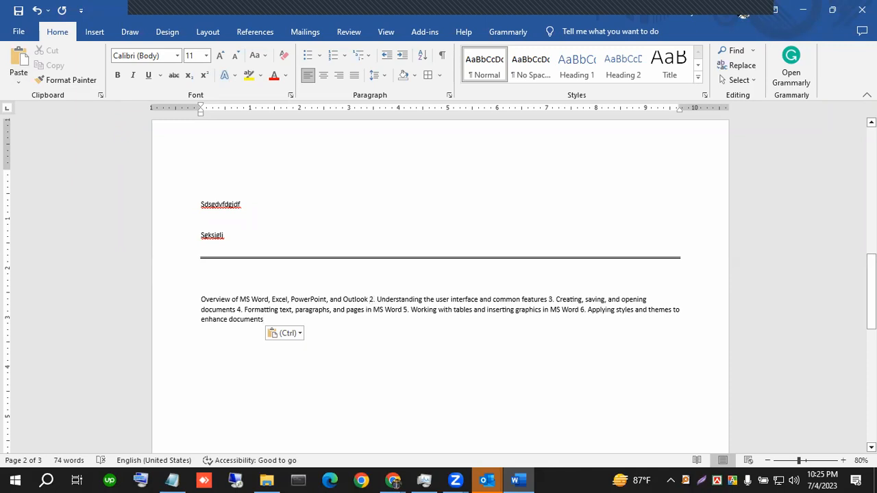
{"action": "key", "text": "Return"}
{"action": "left_click", "coordinate": [198, 314]}
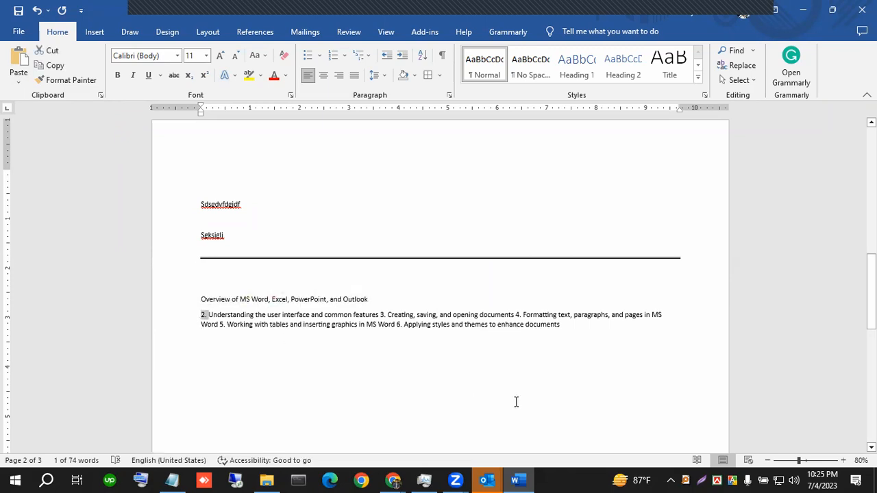
{"action": "key", "text": "BackSpace"}
Delete the number "3." and move "Creating, saving, and opening documents" to its own line.
{"action": "double_click", "coordinate": [377, 313]}
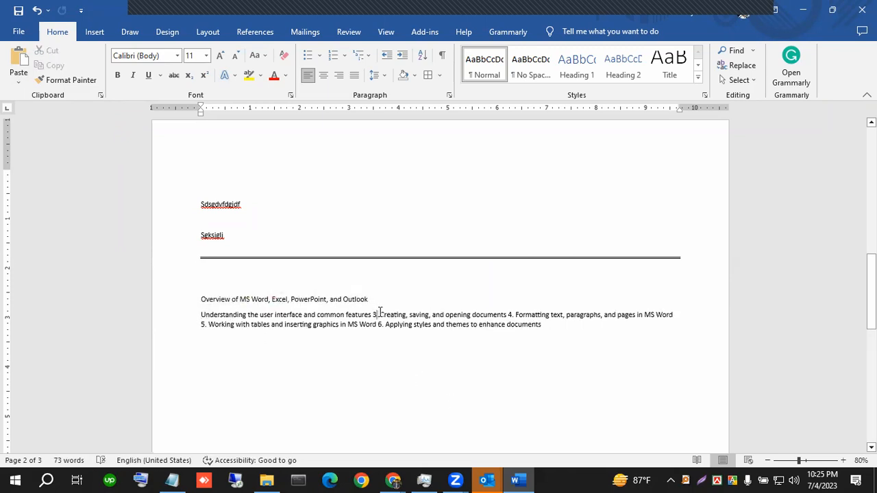
{"action": "left_click", "coordinate": [380, 314]}
{"action": "key", "text": "BackSpace"}
{"action": "key", "text": "BackSpace"}
{"action": "key", "text": "BackSpace"}
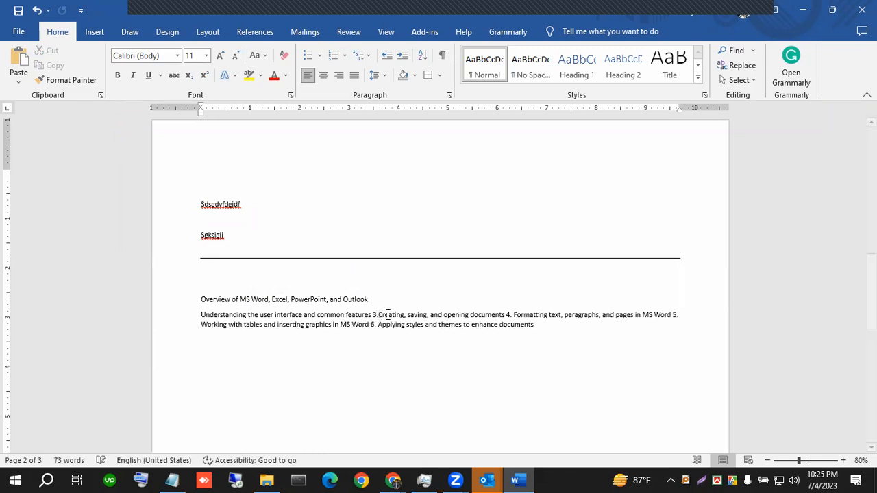
{"action": "key", "text": "Return"}
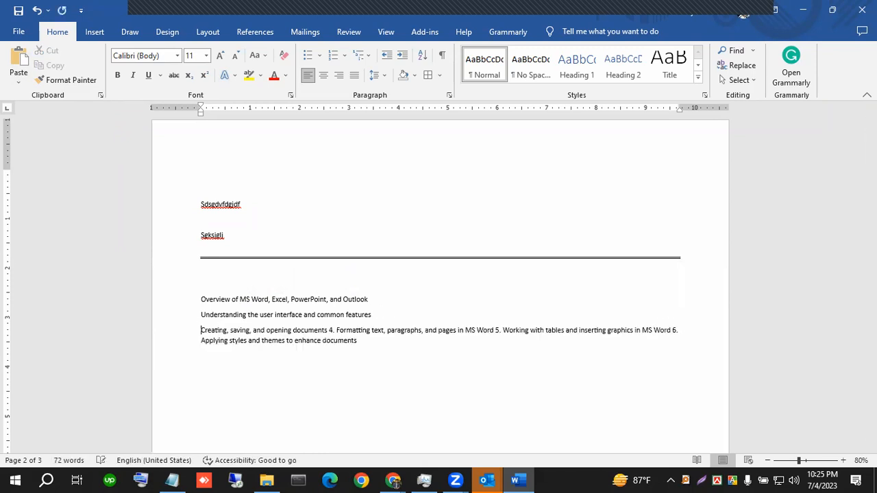
Delete the numbers "4." and "5." and start new lines at "Formatting text" and "Working with tables".
{"action": "left_click", "coordinate": [334, 330]}
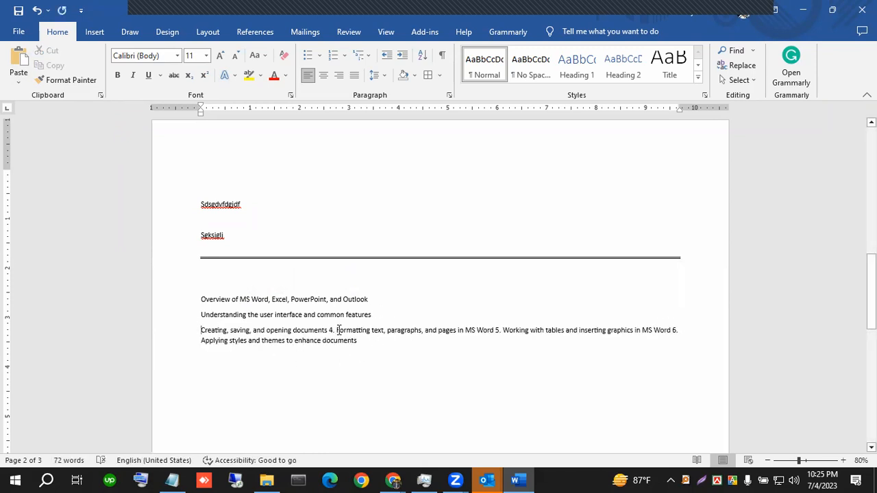
{"action": "double_click", "coordinate": [332, 330]}
{"action": "key", "text": "BackSpace"}
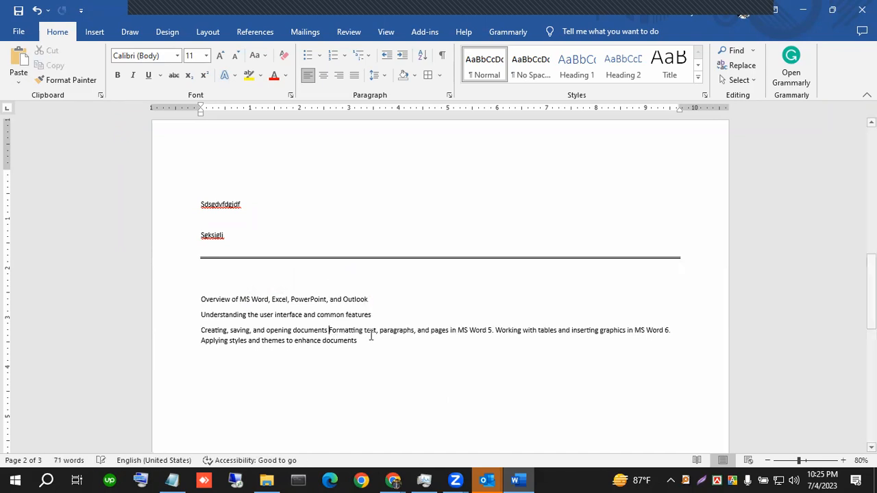
{"action": "key", "text": "Return"}
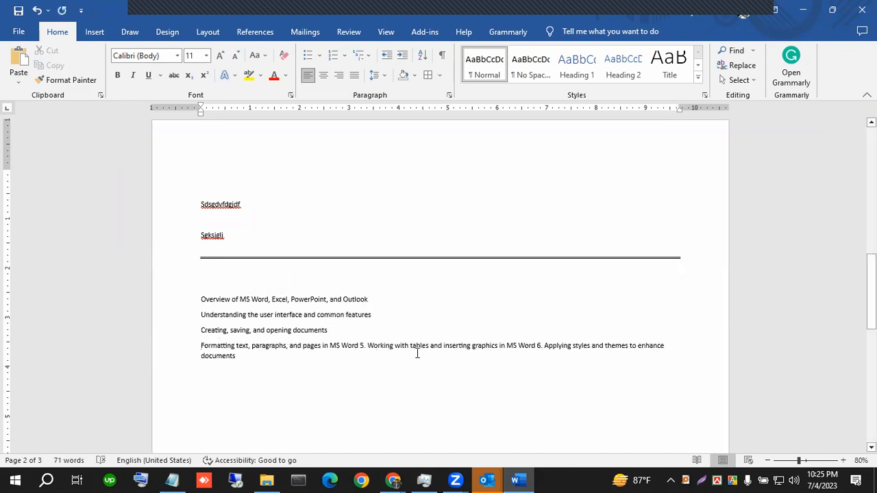
{"action": "double_click", "coordinate": [362, 344]}
{"action": "key", "text": "BackSpace"}
{"action": "key", "text": "Return"}
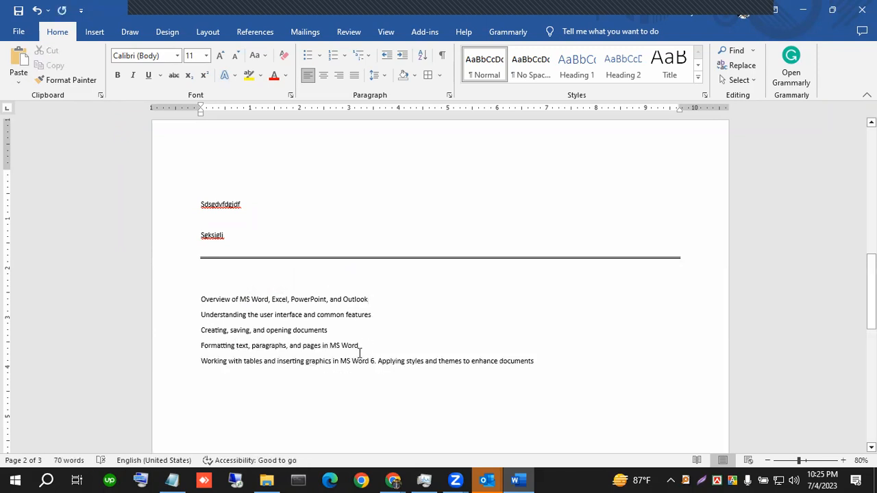
Delete the number "6." and place "Applying styles and themes to enhance documents" on its own line.
{"action": "double_click", "coordinate": [373, 361]}
{"action": "key", "text": "BackSpace"}
{"action": "key", "text": "BackSpace"}
{"action": "key", "text": "BackSpace"}
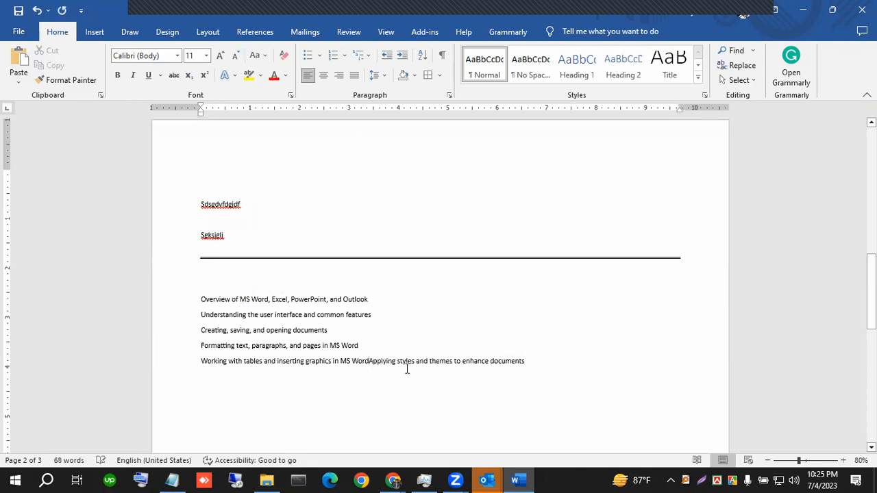
{"action": "key", "text": "Return"}
Select all six topic lines and enlarge the document view to 150%.
{"action": "left_click_drag", "start_coordinate": [357, 377], "coordinate": [199, 301]}
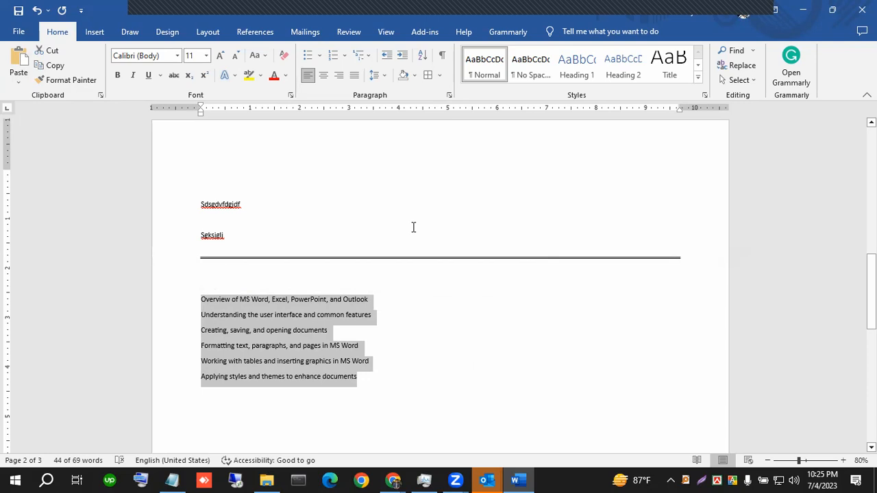
{"action": "scroll", "coordinate": [264, 343], "scroll_direction": "up", "scroll_amount": 7, "text": "ctrl"}
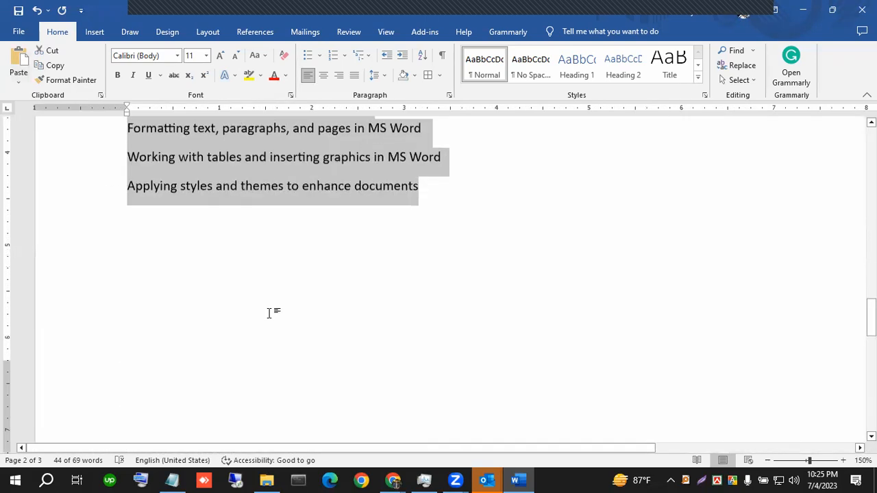
{"action": "scroll", "coordinate": [266, 296], "scroll_direction": "up", "scroll_amount": 3}
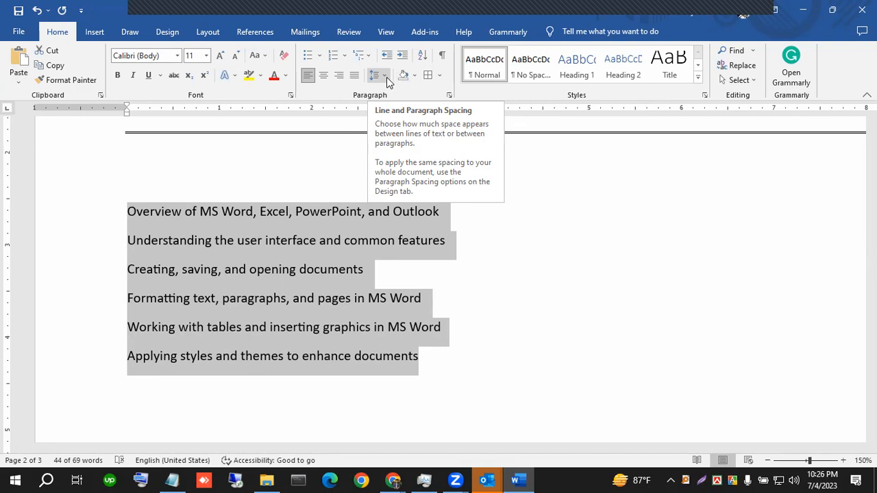
Copy the line "Overview of MS Word, Excel, PowerPoint, and Outlook" and go to the empty area below the topic list.
{"action": "left_click", "coordinate": [250, 212]}
{"action": "left_click_drag", "start_coordinate": [418, 215], "coordinate": [126, 212]}
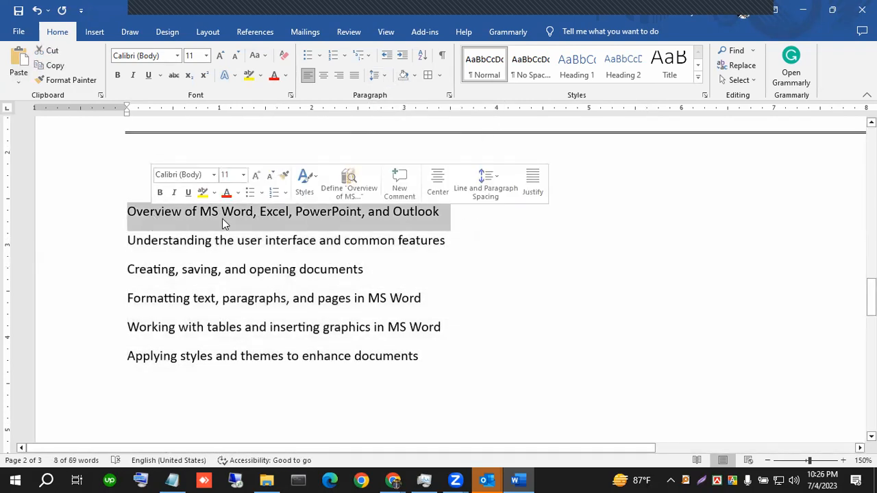
{"action": "left_click", "coordinate": [438, 218]}
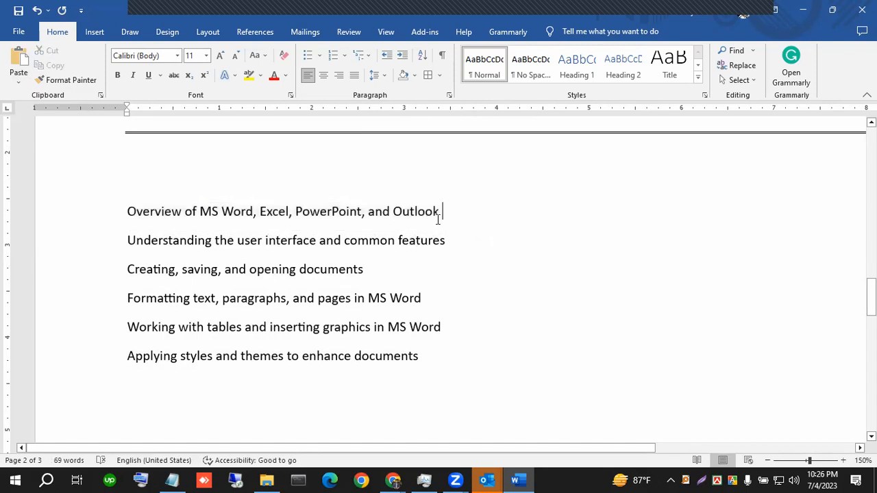
{"action": "left_click_drag", "start_coordinate": [388, 213], "coordinate": [149, 213]}
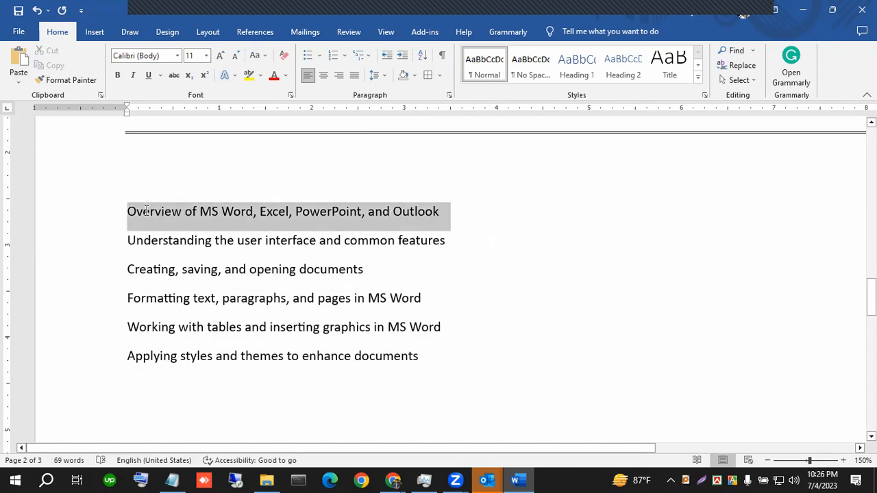
{"action": "key", "text": "ctrl+c"}
{"action": "scroll", "coordinate": [206, 236], "scroll_direction": "down", "scroll_amount": 4}
{"action": "scroll", "coordinate": [237, 240], "scroll_direction": "up", "scroll_amount": 1}
{"action": "left_click", "coordinate": [229, 196]}
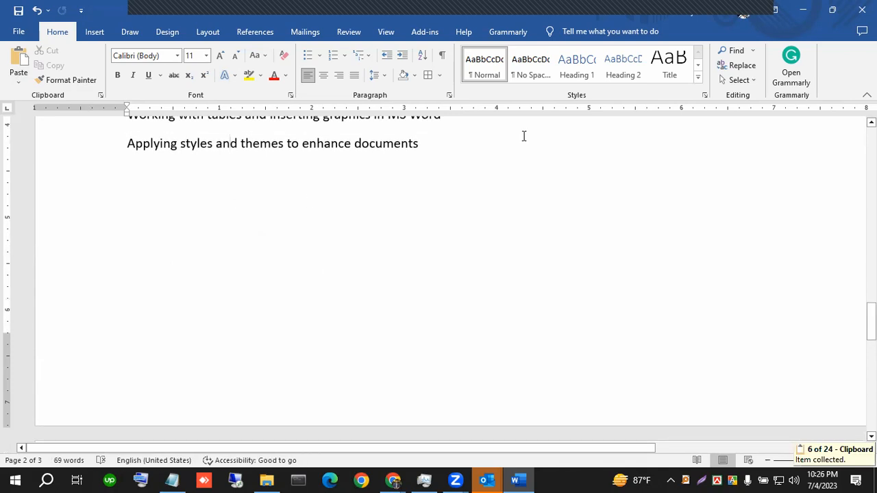
Leave a blank line after the "Applying styles and themes" line and paste the copied "Overview of MS Word, Excel, PowerPoint, and Outlook" line four times.
{"action": "left_click", "coordinate": [442, 152]}
{"action": "key", "text": "Return"}
{"action": "key", "text": "Return"}
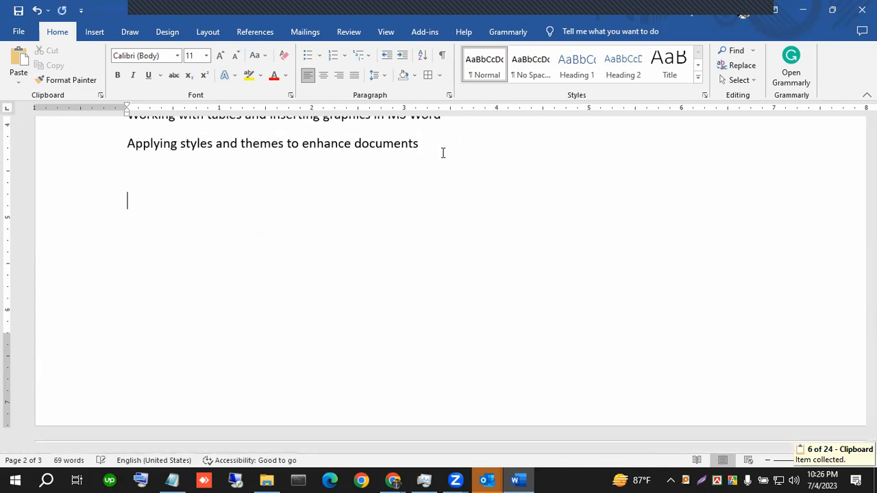
{"action": "key", "text": "ctrl+v"}
{"action": "key", "text": "ctrl+v"}
{"action": "key", "text": "ctrl+v"}
{"action": "key", "text": "ctrl+v"}
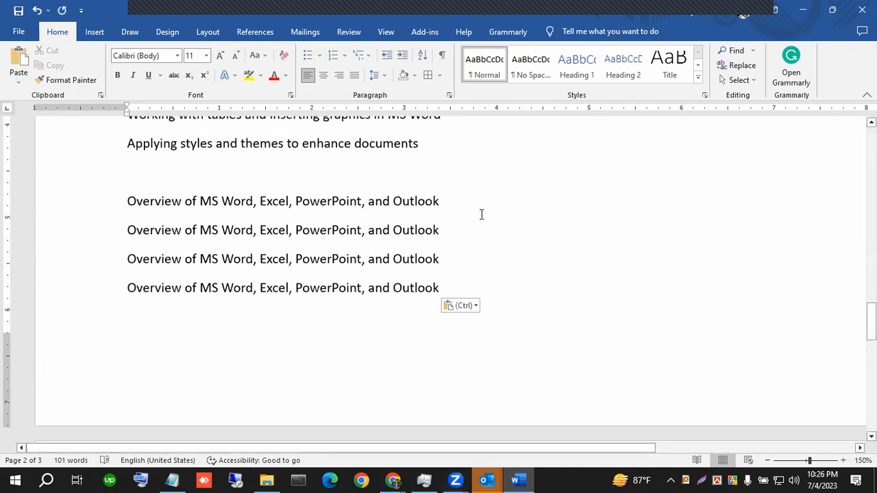
Undo the last three pastes and paste the Overview text once on the same line as the remaining copy.
{"action": "key", "text": "ctrl+z"}
{"action": "key", "text": "ctrl+z"}
{"action": "key", "text": "ctrl+z"}
{"action": "key", "text": "BackSpace"}
{"action": "key", "text": "ctrl+v"}
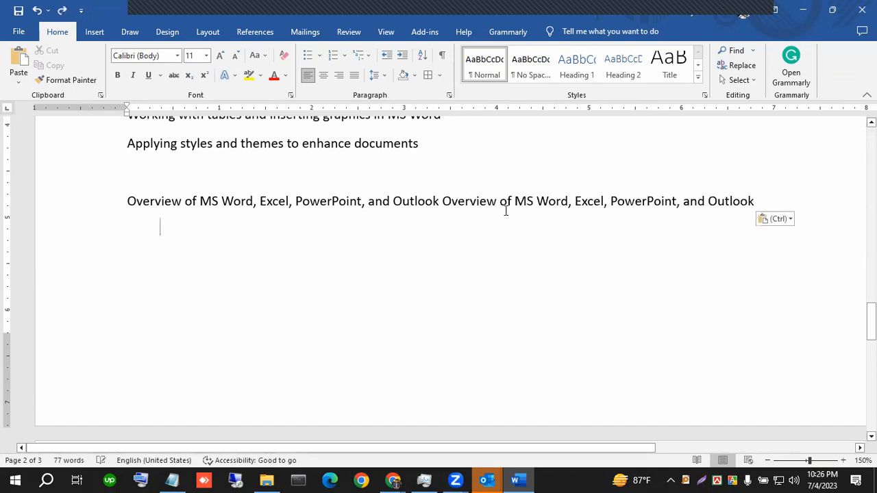
Copy the second Overview sentence on that line and paste it repeatedly at the line's end to build a four-line paragraph.
{"action": "left_click_drag", "start_coordinate": [753, 199], "coordinate": [442, 202]}
{"action": "key", "text": "ctrl+c"}
{"action": "key", "text": "End"}
{"action": "key", "text": "ctrl+v"}
{"action": "key", "text": "ctrl+v"}
{"action": "key", "text": "ctrl+v"}
{"action": "key", "text": "ctrl+v"}
{"action": "key", "text": "ctrl+v"}
{"action": "key", "text": "ctrl+v"}
{"action": "key", "text": "ctrl+v"}
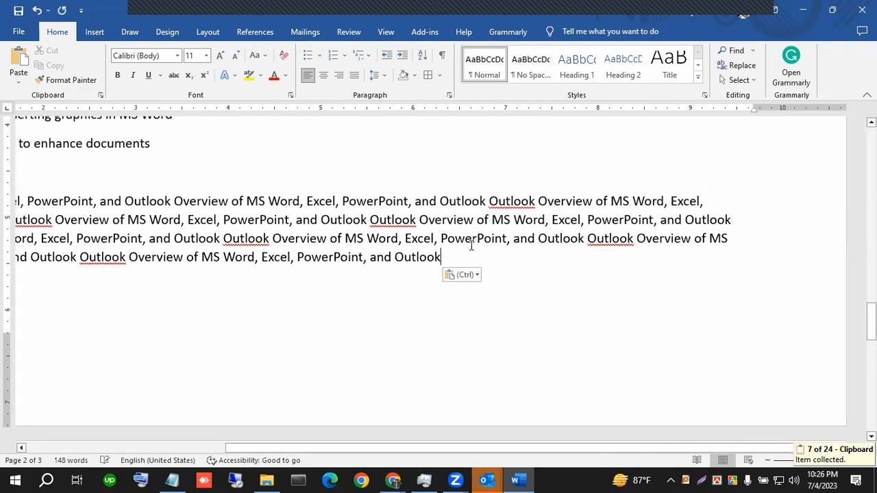
Examine the Before, After and line spacing values in the long paragraph's Paragraph settings without changing them.
{"action": "scroll", "coordinate": [525, 240], "scroll_direction": "down", "scroll_amount": 4}
{"action": "left_click_drag", "start_coordinate": [547, 254], "coordinate": [128, 213]}
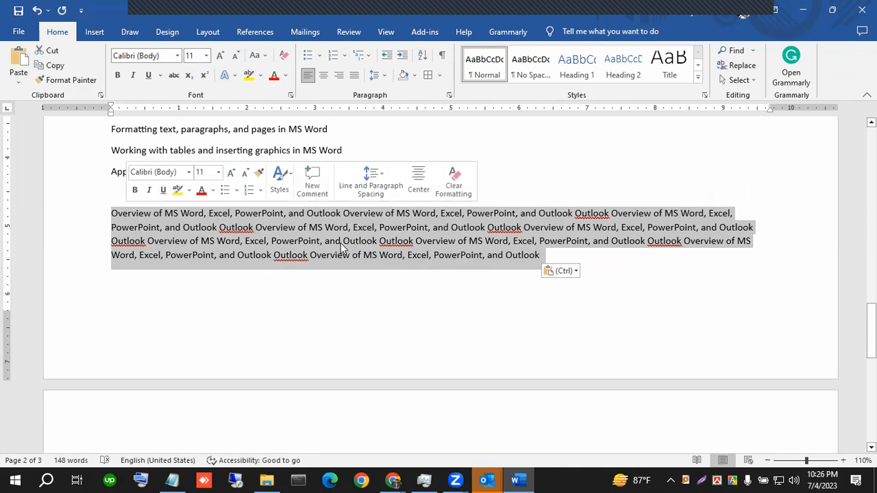
{"action": "left_click", "coordinate": [449, 96]}
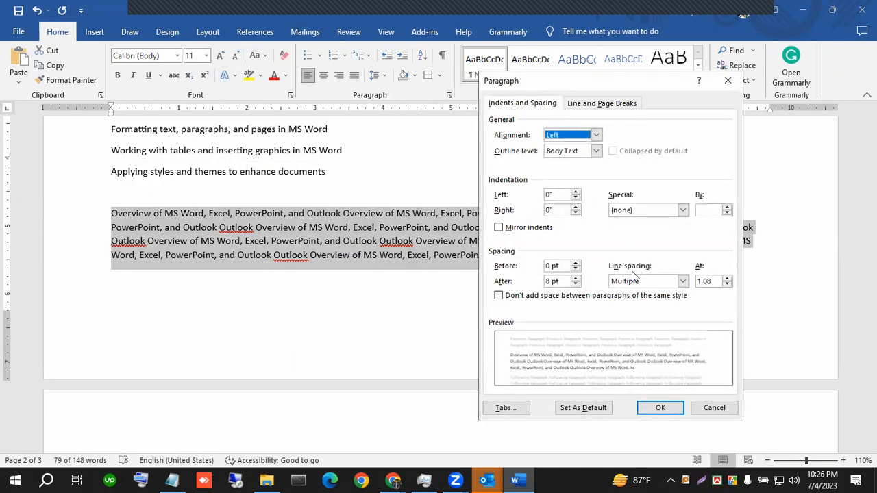
{"action": "left_click", "coordinate": [552, 281]}
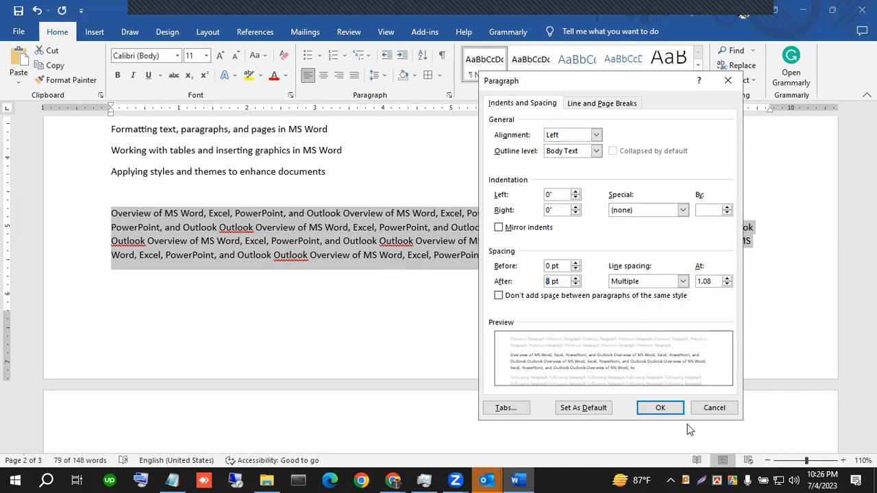
{"action": "left_click", "coordinate": [712, 408]}
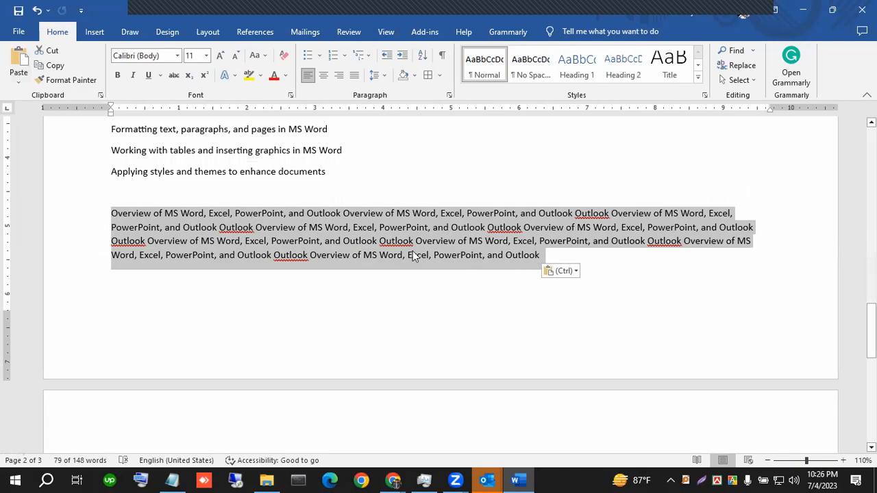
Set the long paragraph's spacing before to 8 pt.
{"action": "left_click", "coordinate": [450, 96]}
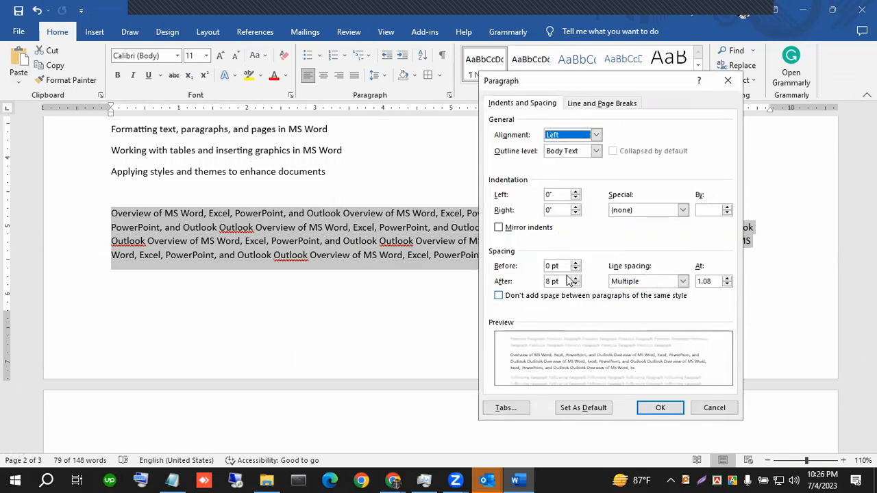
{"action": "left_click", "coordinate": [547, 266]}
{"action": "left_click_drag", "start_coordinate": [547, 266], "coordinate": [537, 267]}
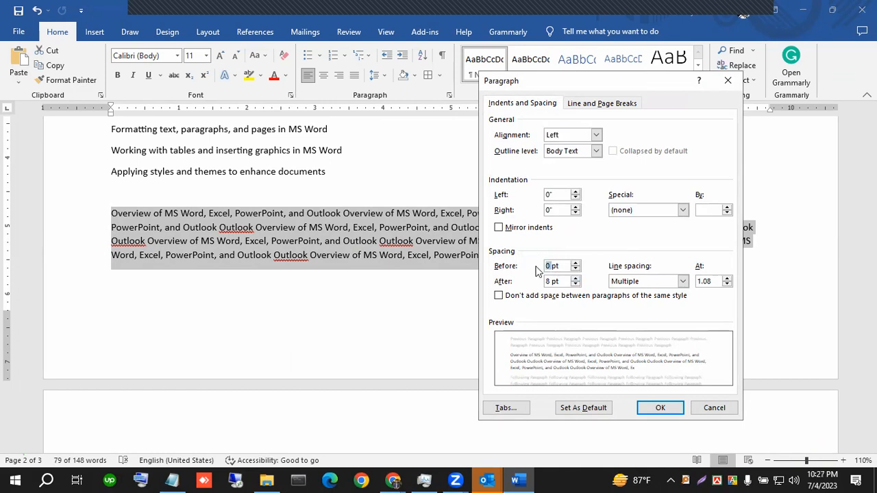
{"action": "type", "text": "8"}
{"action": "left_click", "coordinate": [661, 409]}
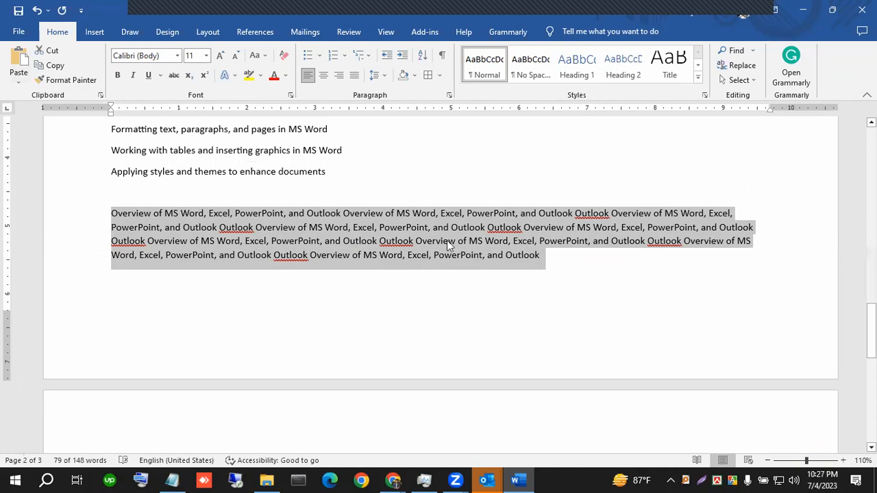
Duplicate the whole long Overview paragraph as a new paragraph directly below it.
{"action": "left_click_drag", "start_coordinate": [541, 259], "coordinate": [115, 214]}
{"action": "left_click", "coordinate": [552, 271]}
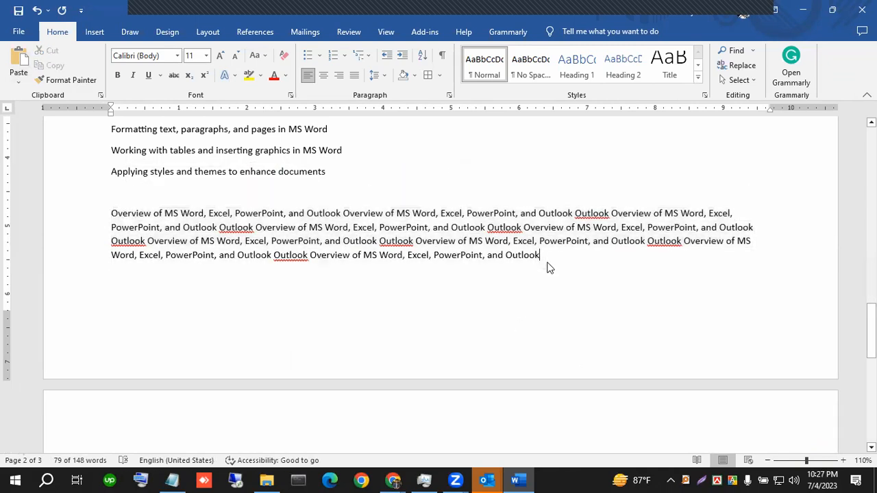
{"action": "key", "text": "Return"}
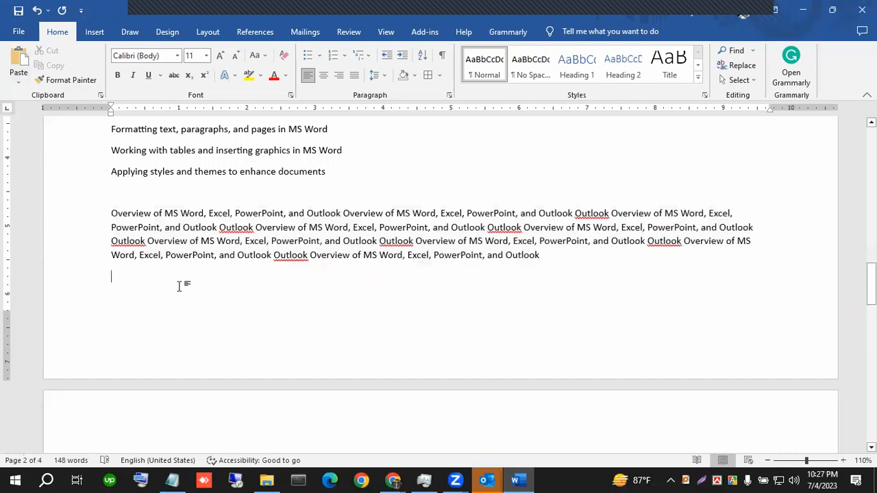
{"action": "left_click_drag", "start_coordinate": [539, 255], "coordinate": [118, 221]}
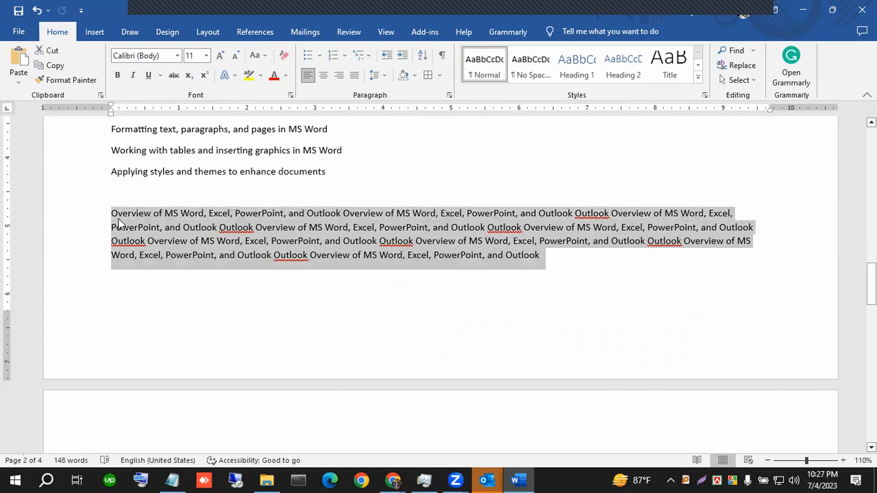
{"action": "key", "text": "ctrl+c"}
{"action": "left_click", "coordinate": [148, 282]}
{"action": "key", "text": "ctrl+v"}
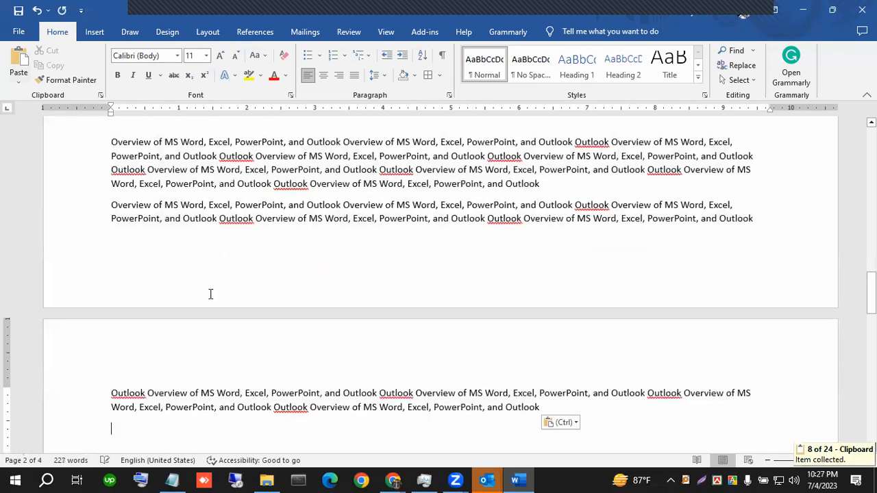
Delete the empty line and the horizontal rule above the six-line topic list.
{"action": "scroll", "coordinate": [214, 294], "scroll_direction": "up", "scroll_amount": 5}
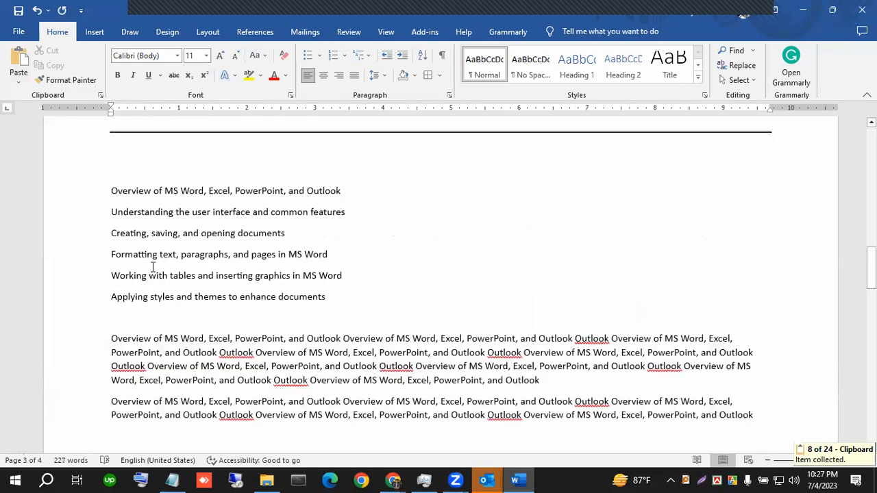
{"action": "scroll", "coordinate": [165, 287], "scroll_direction": "up", "scroll_amount": 3}
{"action": "left_click", "coordinate": [125, 304]}
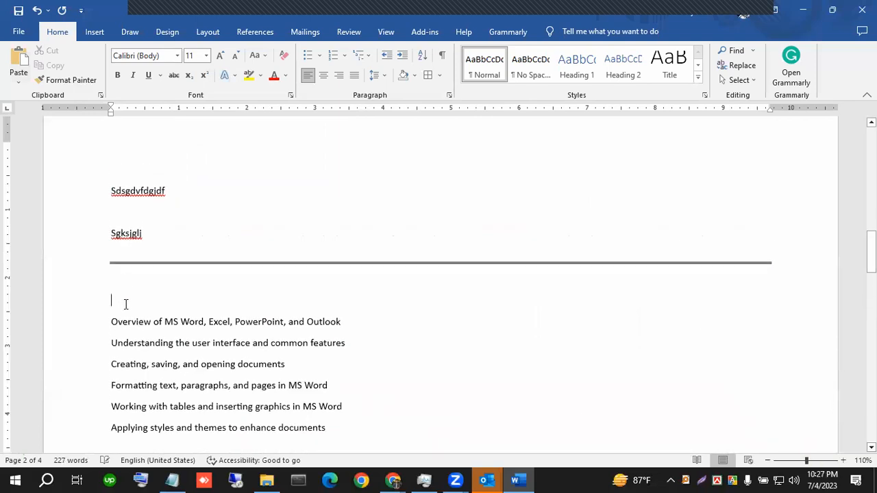
{"action": "key", "text": "BackSpace"}
{"action": "key", "text": "BackSpace"}
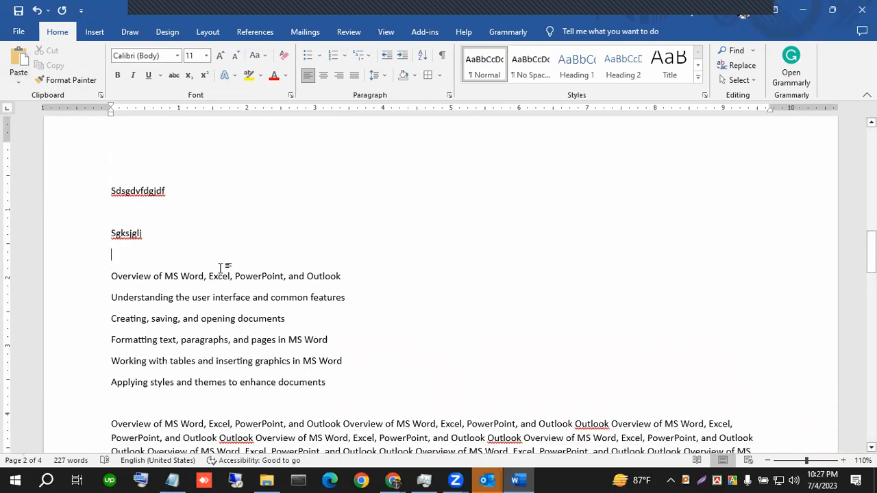
Examine the spacing between lines and paragraphs in the two long paragraphs and the topic list.
{"action": "scroll", "coordinate": [206, 268], "scroll_direction": "down", "scroll_amount": 2}
{"action": "scroll", "coordinate": [183, 268], "scroll_direction": "down", "scroll_amount": 3}
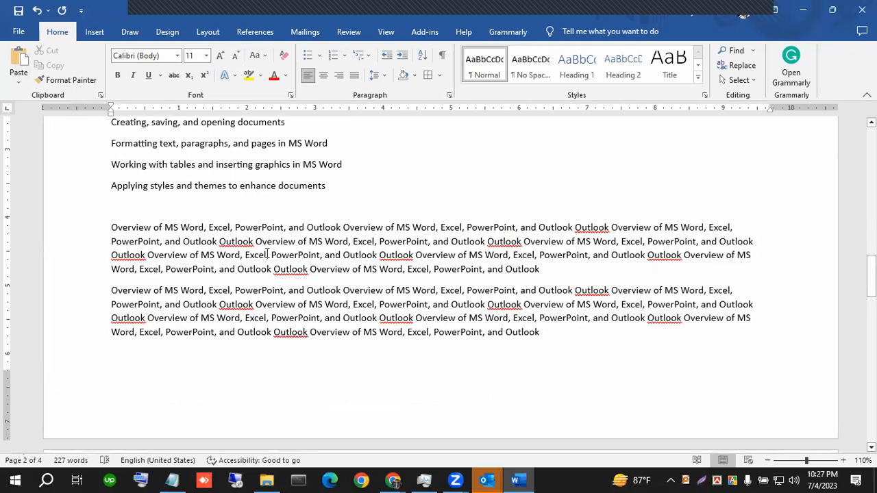
{"action": "left_click", "coordinate": [110, 271]}
{"action": "left_click", "coordinate": [117, 271]}
{"action": "left_click", "coordinate": [130, 257]}
{"action": "left_click", "coordinate": [129, 291]}
{"action": "left_click_drag", "start_coordinate": [143, 168], "coordinate": [196, 166]}
{"action": "left_click_drag", "start_coordinate": [131, 185], "coordinate": [158, 186]}
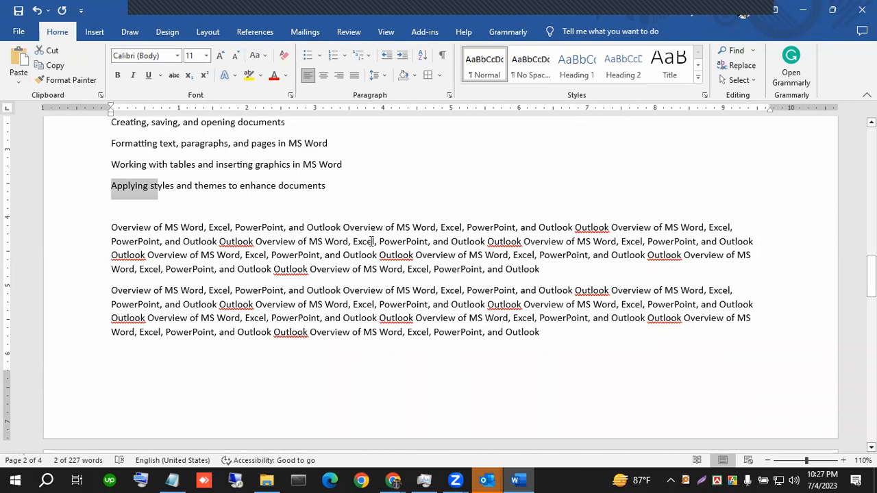
Remove the space after paragraphs in the six-line topic list and check its values in the Paragraph settings.
{"action": "scroll", "coordinate": [347, 226], "scroll_direction": "up", "scroll_amount": 2}
{"action": "left_click", "coordinate": [325, 251]}
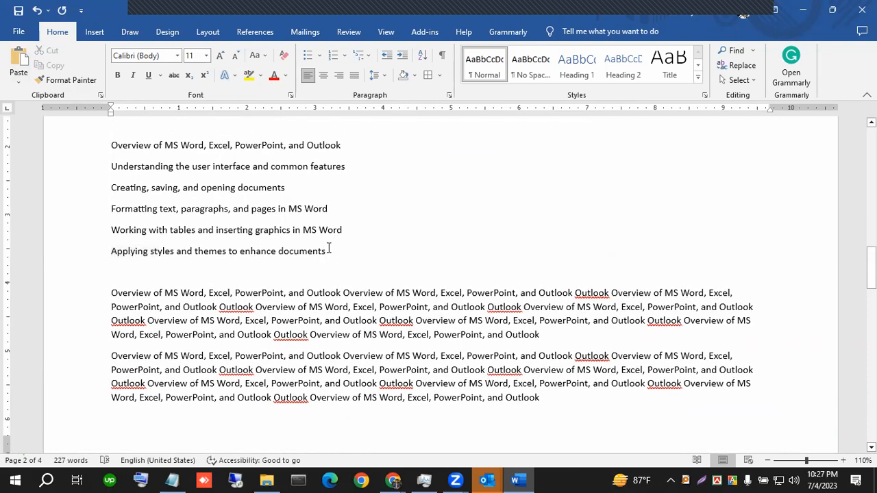
{"action": "left_click_drag", "start_coordinate": [328, 251], "coordinate": [118, 152]}
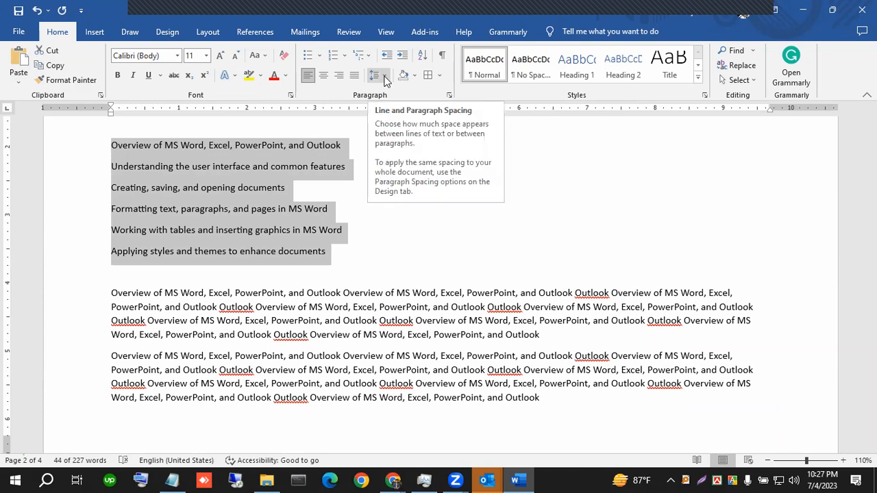
{"action": "left_click", "coordinate": [385, 76]}
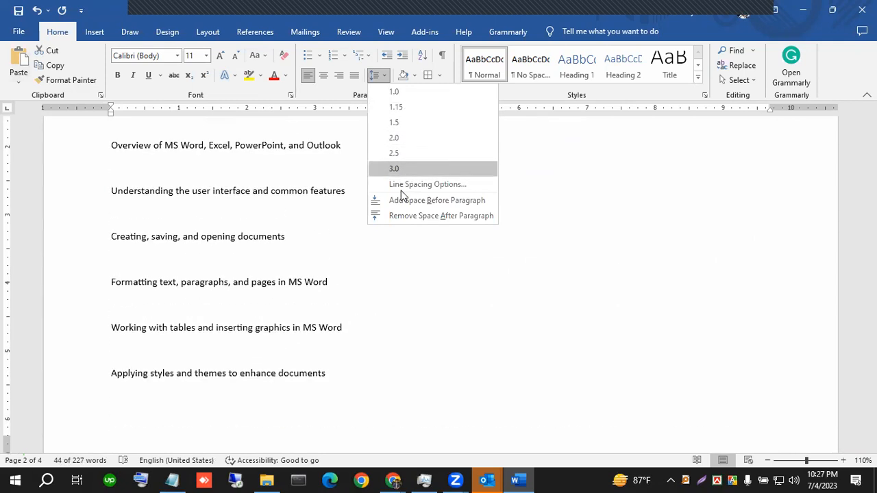
{"action": "left_click", "coordinate": [404, 216]}
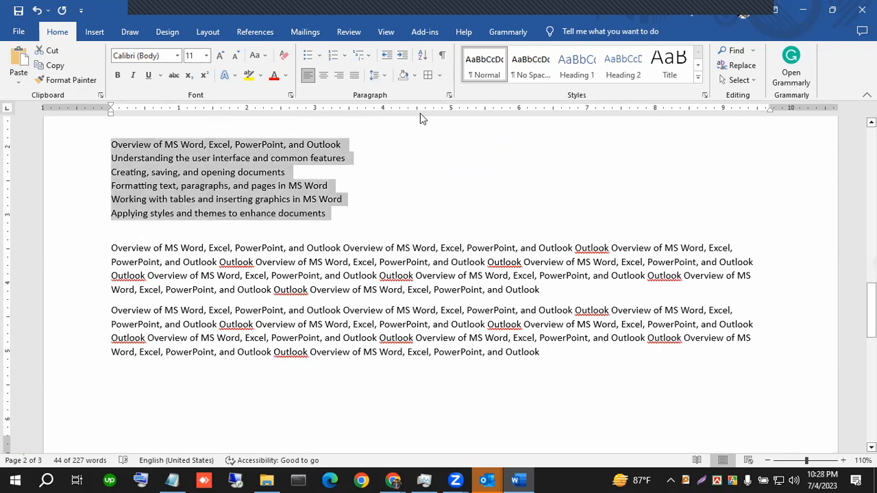
{"action": "left_click", "coordinate": [448, 94]}
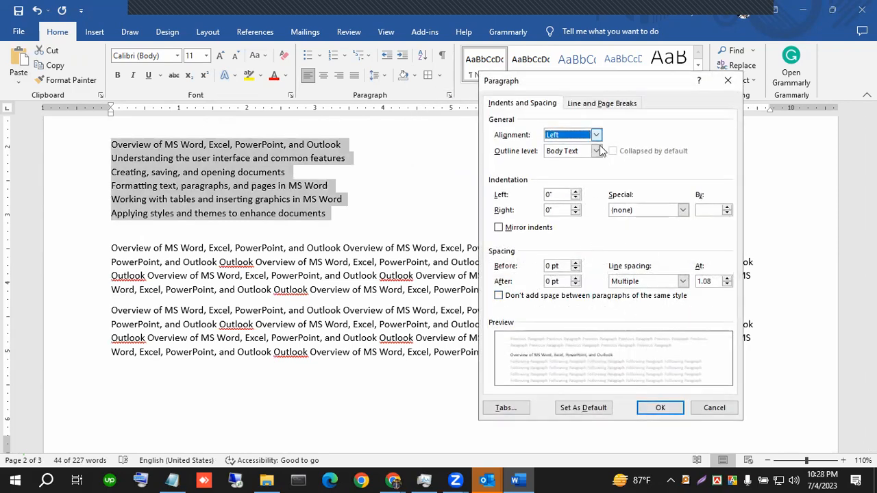
{"action": "left_click", "coordinate": [712, 408]}
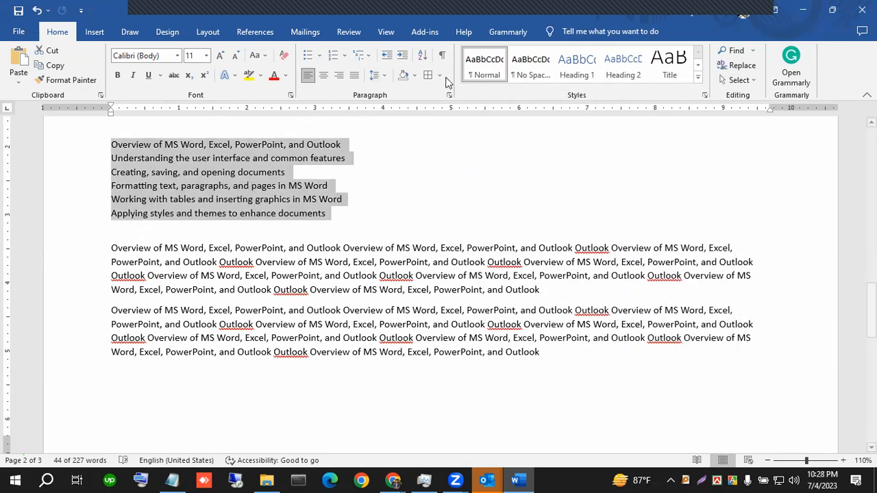
Switch to the course outline PDF in Chrome, copy the heading "Day 1: Introduction to MS Office", and return to the Word document.
{"action": "key", "text": "alt+Tab"}
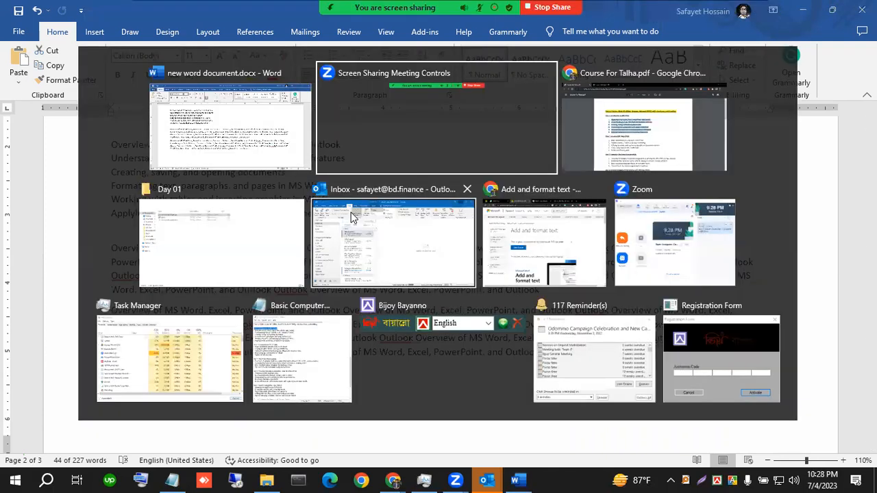
{"action": "left_click", "coordinate": [333, 232]}
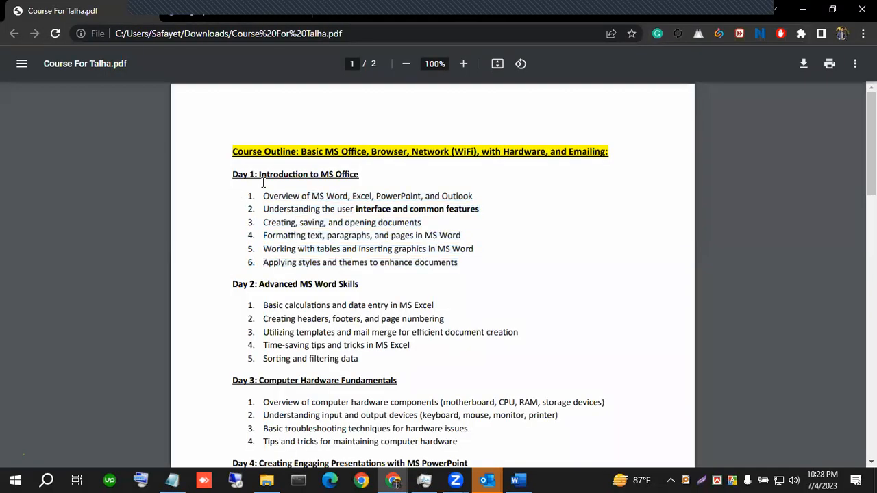
{"action": "left_click_drag", "start_coordinate": [230, 174], "coordinate": [361, 165]}
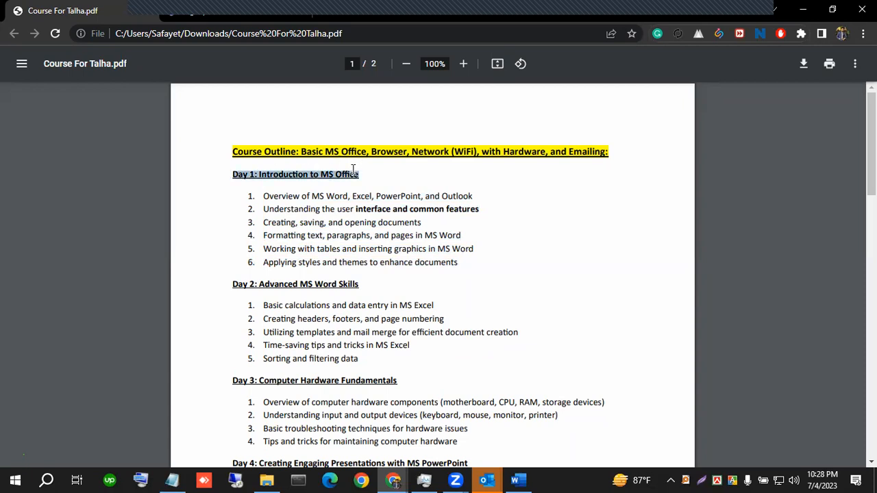
{"action": "key", "text": "ctrl+c"}
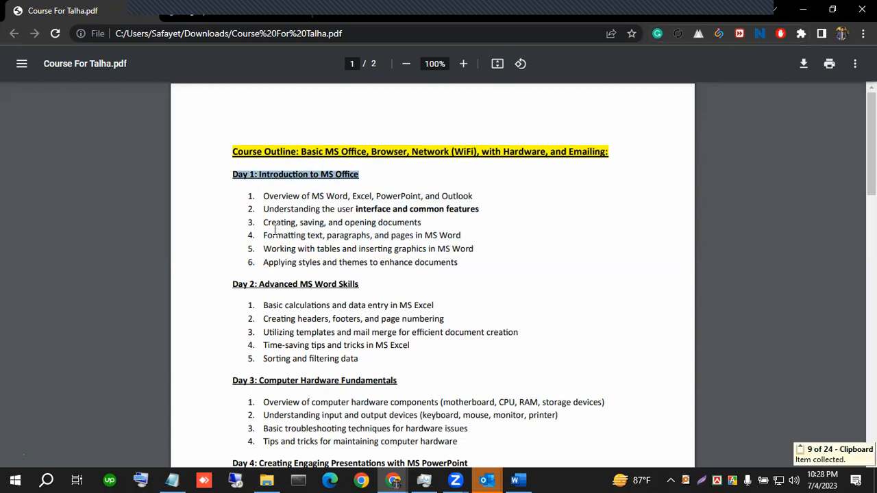
{"action": "left_click_drag", "start_coordinate": [247, 196], "coordinate": [457, 264]}
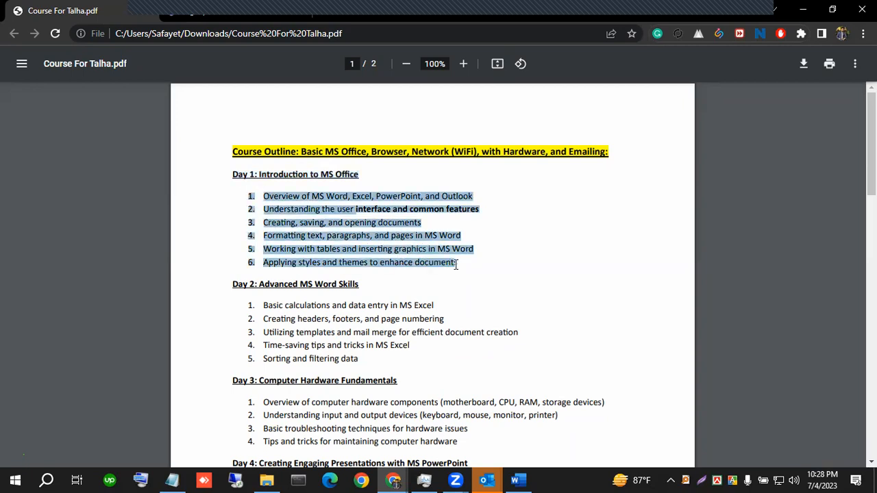
{"action": "key", "text": "alt+Tab"}
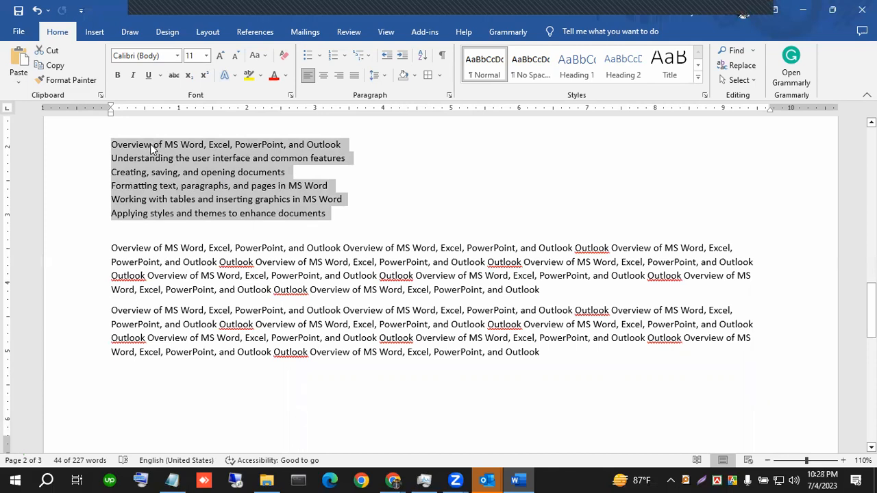
Replace the "Sgksjglj" line above the topic list with the copied "Day 1: Introduction to MS Office" heading and underline it.
{"action": "scroll", "coordinate": [145, 175], "scroll_direction": "up", "scroll_amount": 2}
{"action": "double_click", "coordinate": [125, 167]}
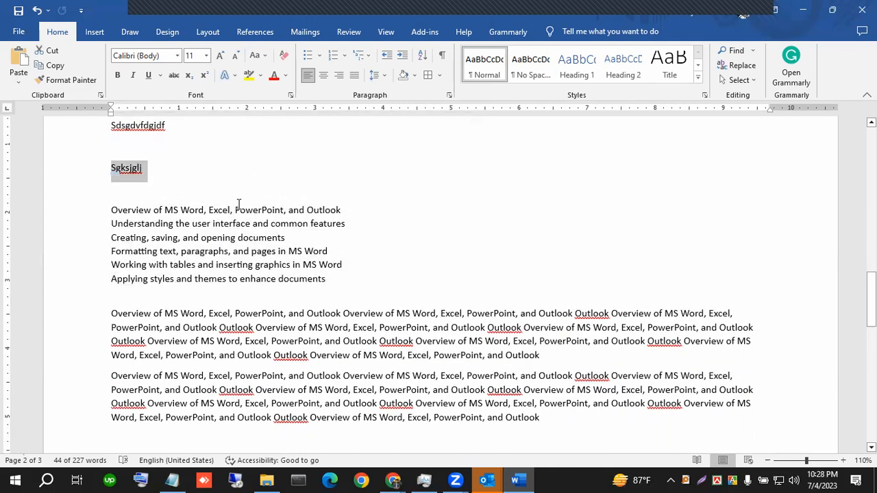
{"action": "key", "text": "ctrl+v"}
{"action": "triple_click", "coordinate": [248, 167]}
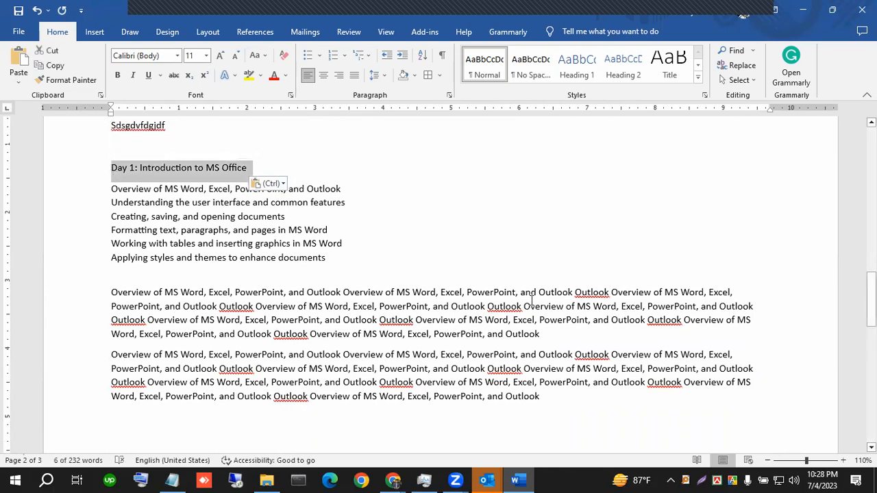
{"action": "left_click", "coordinate": [148, 74]}
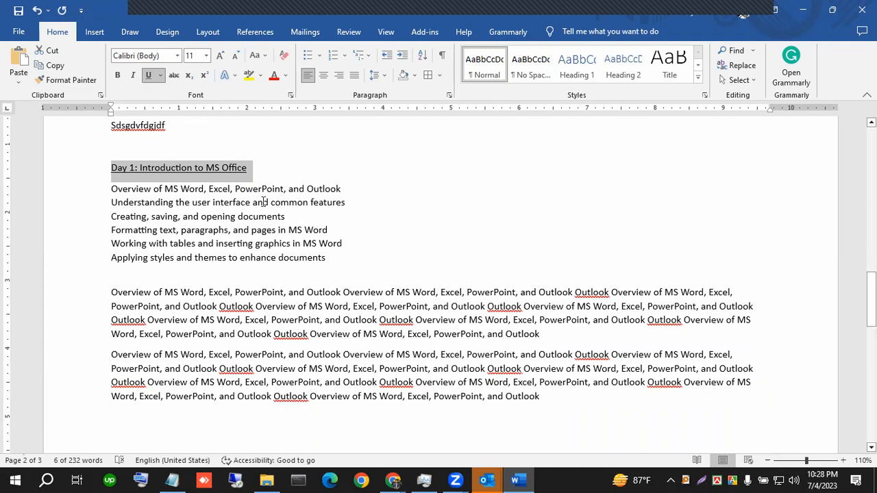
Make the underlined "Day 1: Introduction to MS Office" heading bold.
{"action": "left_click", "coordinate": [213, 172]}
{"action": "left_click_drag", "start_coordinate": [113, 169], "coordinate": [245, 166]}
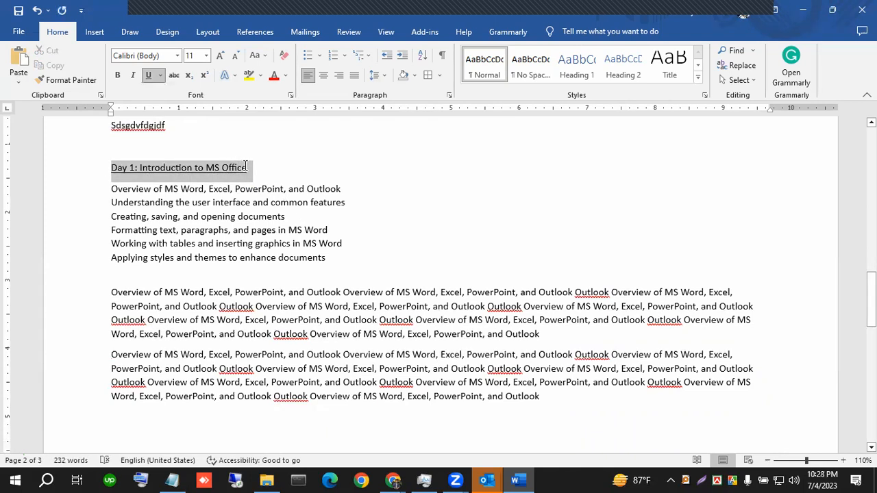
{"action": "left_click", "coordinate": [117, 74]}
{"action": "left_click", "coordinate": [233, 232]}
Turn the six topic lines under the Day 1 heading into a bulleted list using a newly defined heart symbol bullet.
{"action": "left_click_drag", "start_coordinate": [110, 190], "coordinate": [328, 260]}
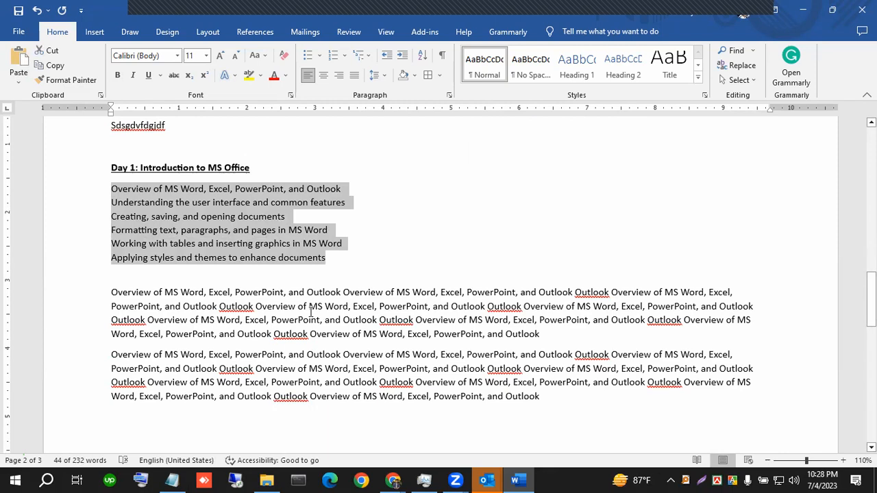
{"action": "left_click", "coordinate": [324, 57]}
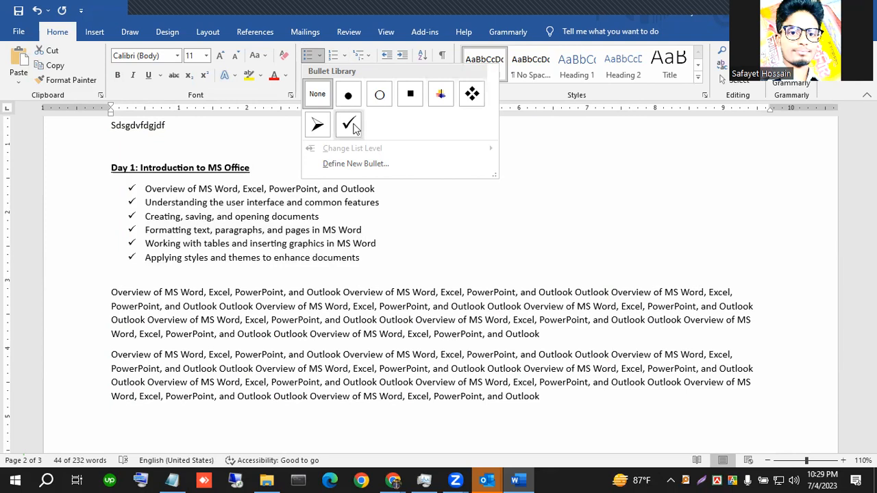
{"action": "left_click", "coordinate": [351, 164]}
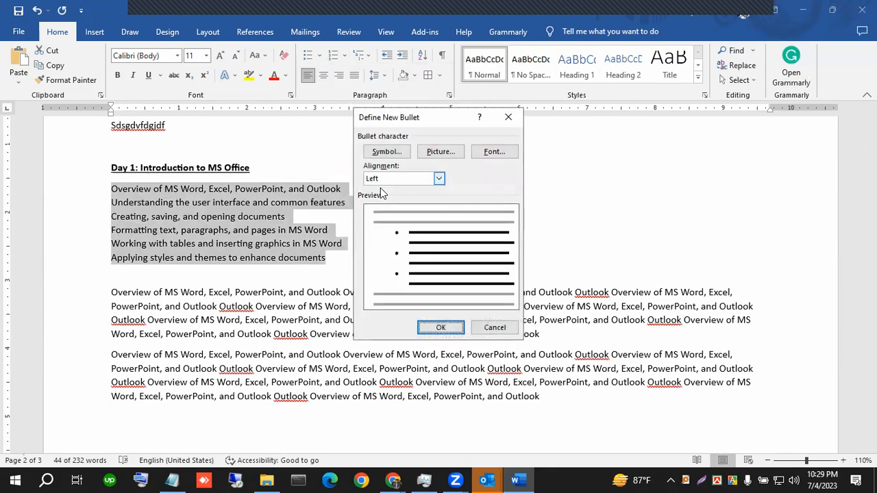
{"action": "left_click", "coordinate": [507, 117]}
{"action": "left_click", "coordinate": [319, 55]}
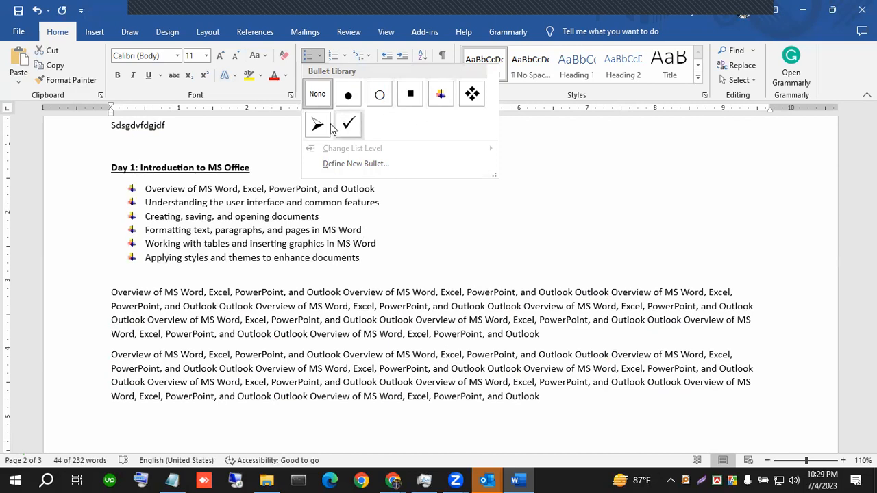
{"action": "left_click", "coordinate": [346, 166]}
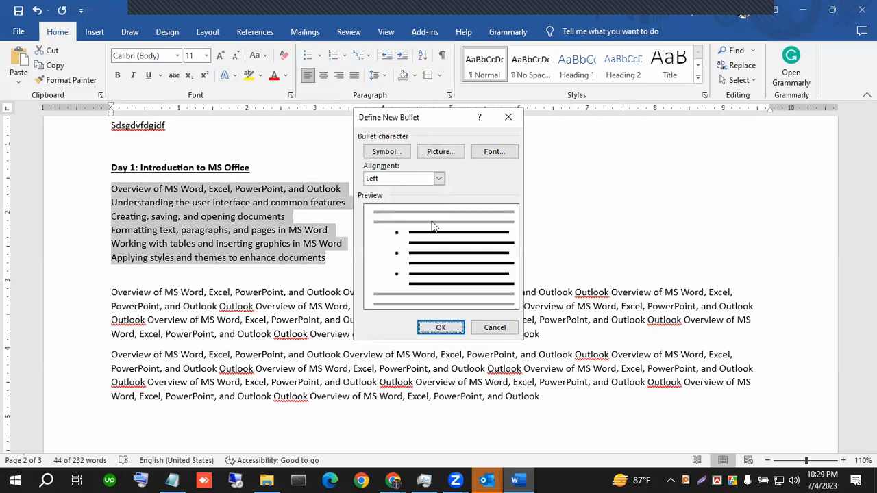
{"action": "left_click", "coordinate": [391, 155]}
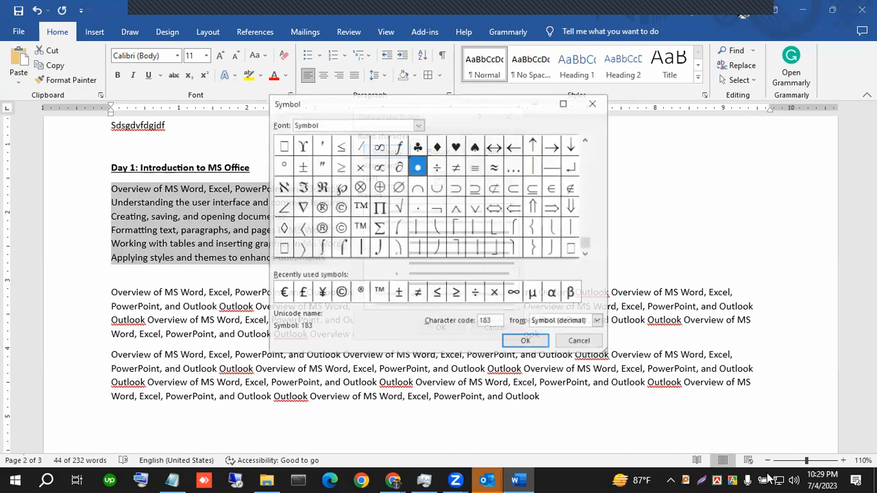
{"action": "left_click", "coordinate": [456, 147]}
{"action": "left_click", "coordinate": [525, 343]}
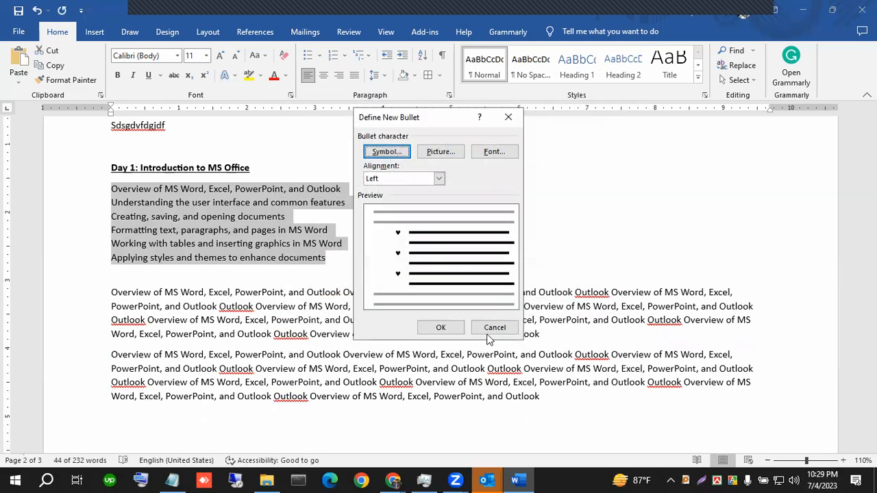
{"action": "left_click", "coordinate": [440, 328]}
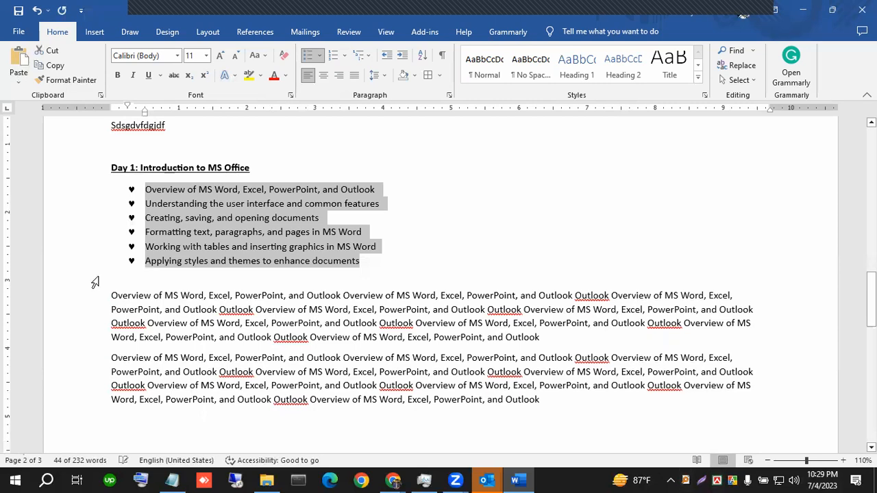
Switch to the course outline PDF in Chrome, review the Day 1 item on applying styles and themes, and return to the Word document.
{"action": "left_click", "coordinate": [294, 261]}
{"action": "left_click_drag", "start_coordinate": [363, 261], "coordinate": [145, 189]}
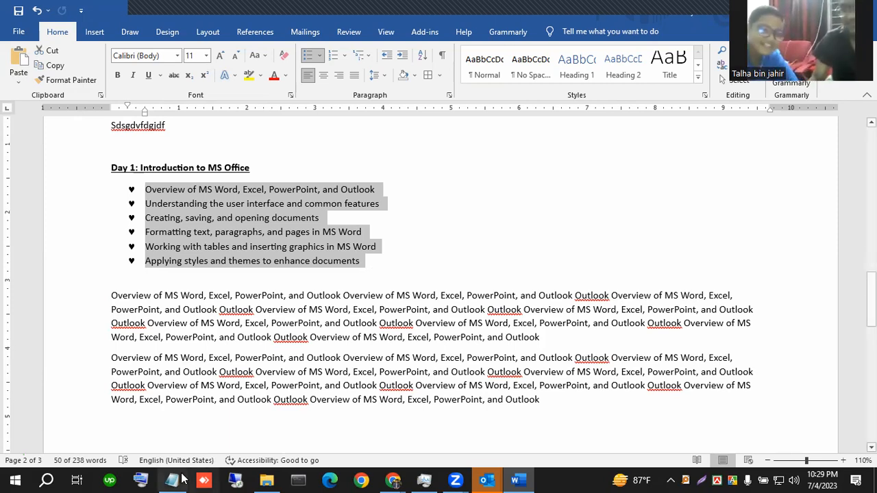
{"action": "key", "text": "alt+Tab"}
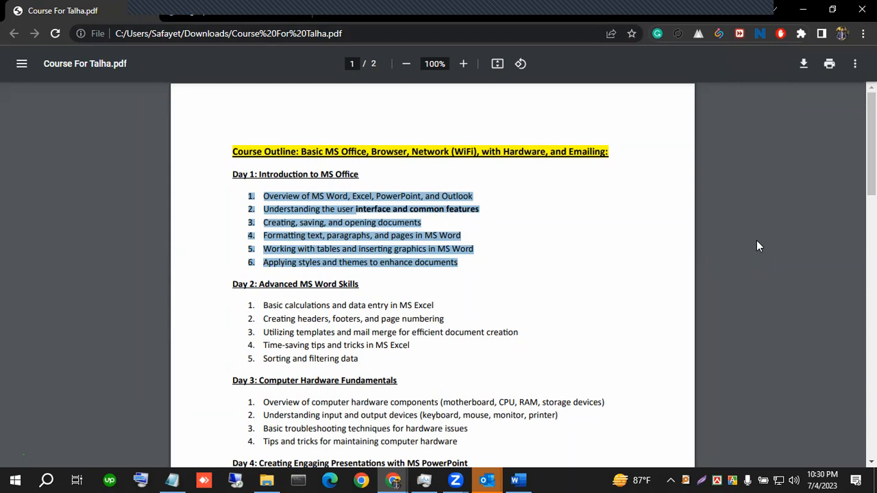
{"action": "left_click", "coordinate": [343, 249]}
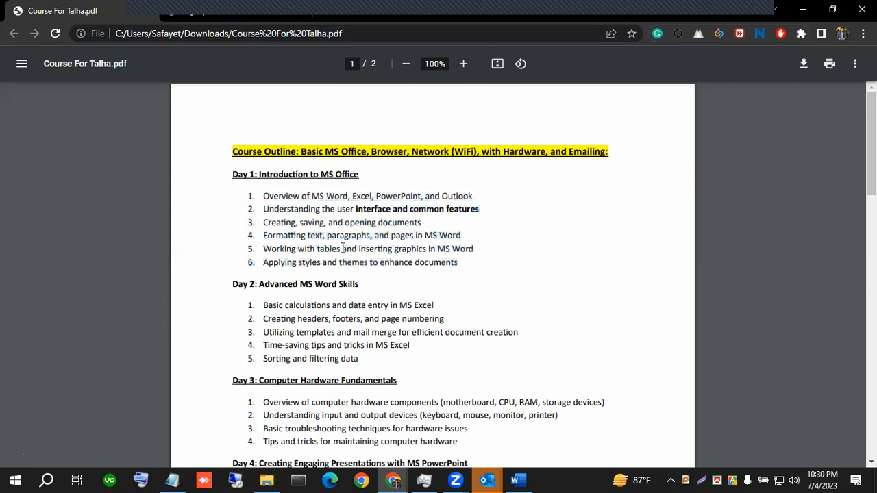
{"action": "left_click_drag", "start_coordinate": [264, 267], "coordinate": [316, 265]}
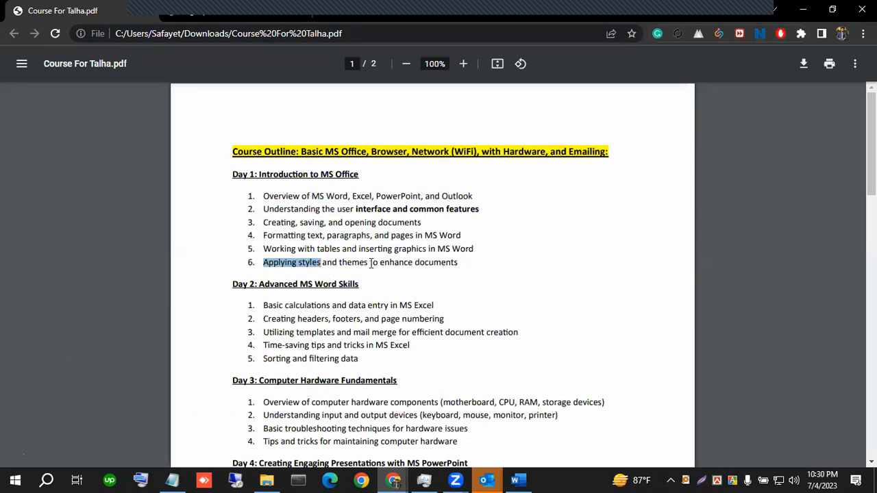
{"action": "key", "text": "alt+Tab"}
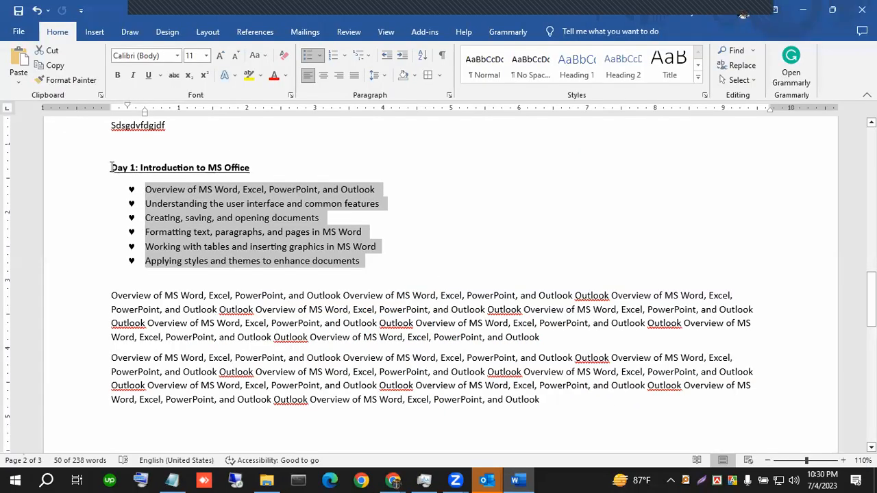
Highlight the first bullet line, "Overview of MS Word, Excel, PowerPoint, and Outlook", in yellow.
{"action": "left_click", "coordinate": [184, 218]}
{"action": "left_click_drag", "start_coordinate": [143, 191], "coordinate": [380, 190]}
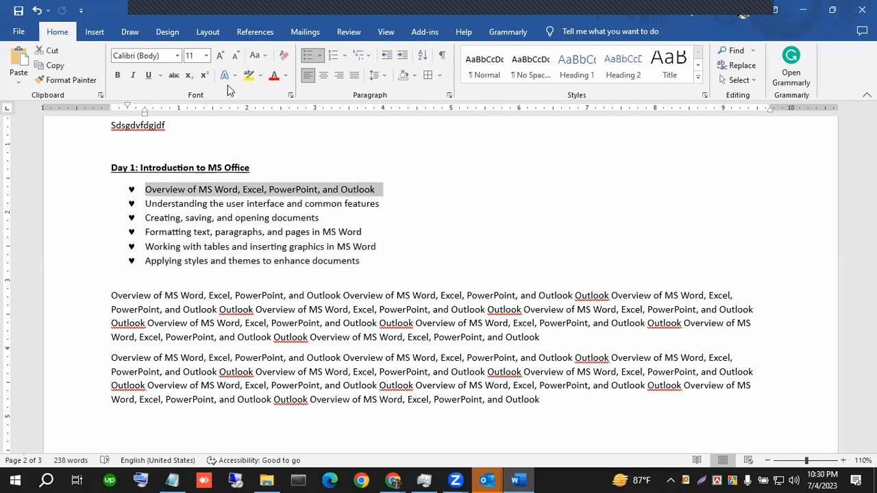
{"action": "left_click", "coordinate": [260, 75]}
{"action": "left_click", "coordinate": [250, 91]}
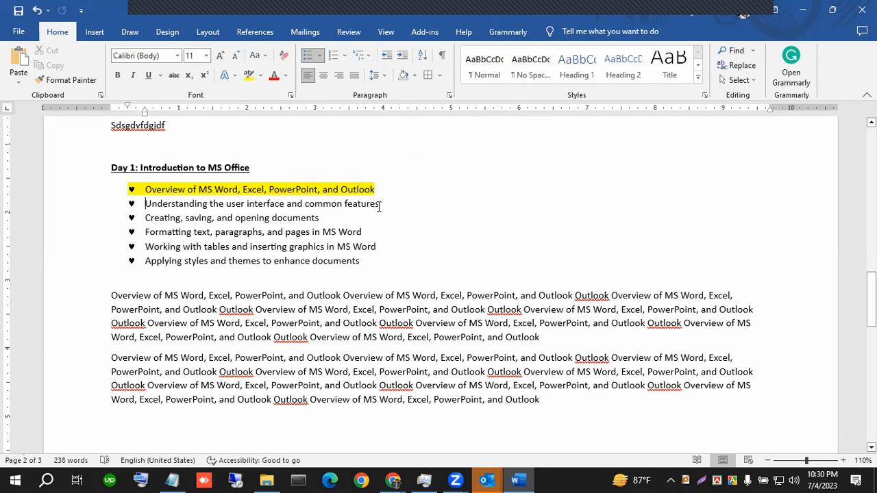
{"action": "left_click_drag", "start_coordinate": [376, 205], "coordinate": [137, 204]}
{"action": "left_click", "coordinate": [146, 204]}
Add two blank paragraphs after the "File: Home, New, Open, Info," line on page 1 and check the course outline PDF.
{"action": "scroll", "coordinate": [250, 199], "scroll_direction": "up", "scroll_amount": 10}
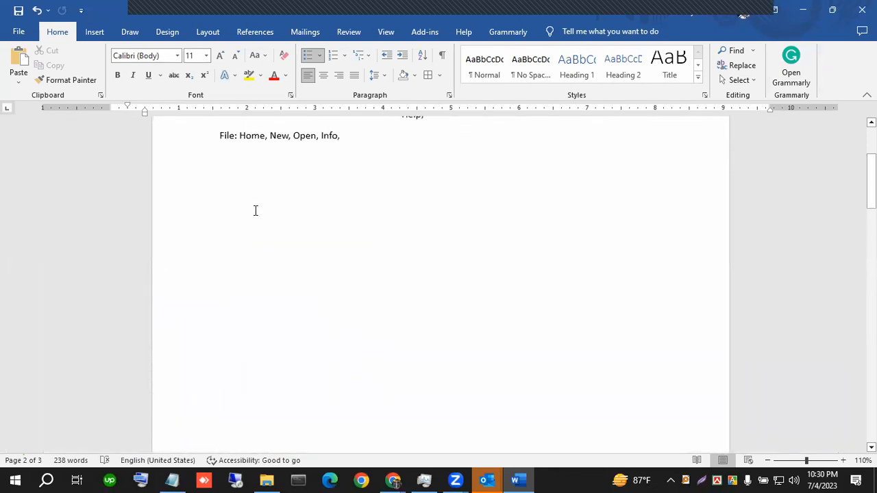
{"action": "scroll", "coordinate": [255, 211], "scroll_direction": "up", "scroll_amount": 3}
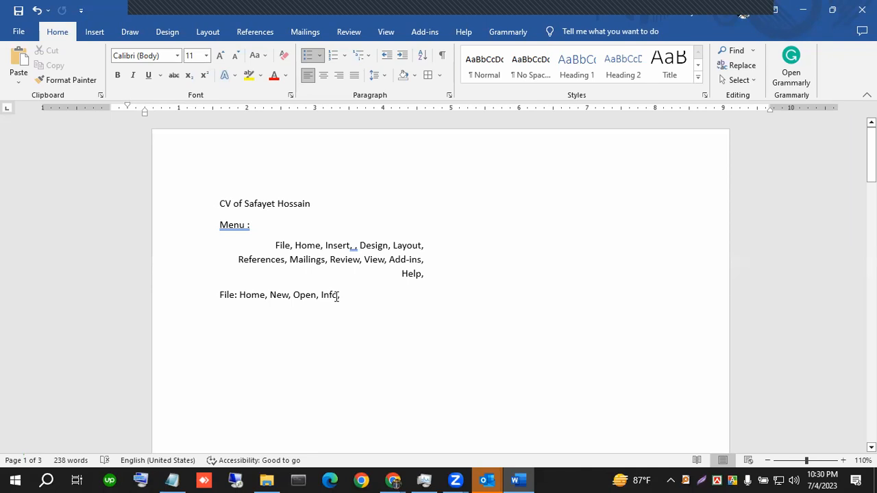
{"action": "left_click", "coordinate": [342, 295]}
{"action": "key", "text": "Return"}
{"action": "key", "text": "Return"}
{"action": "key", "text": "alt+Tab"}
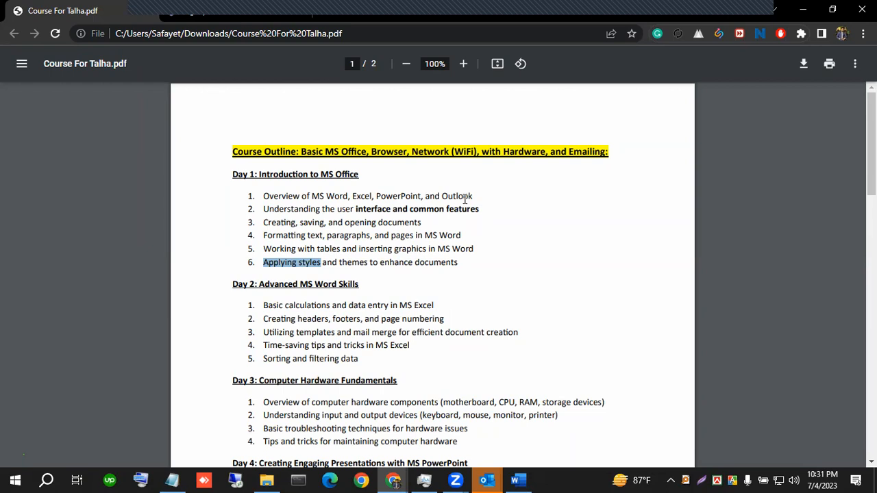
{"action": "key", "text": "alt+Tab"}
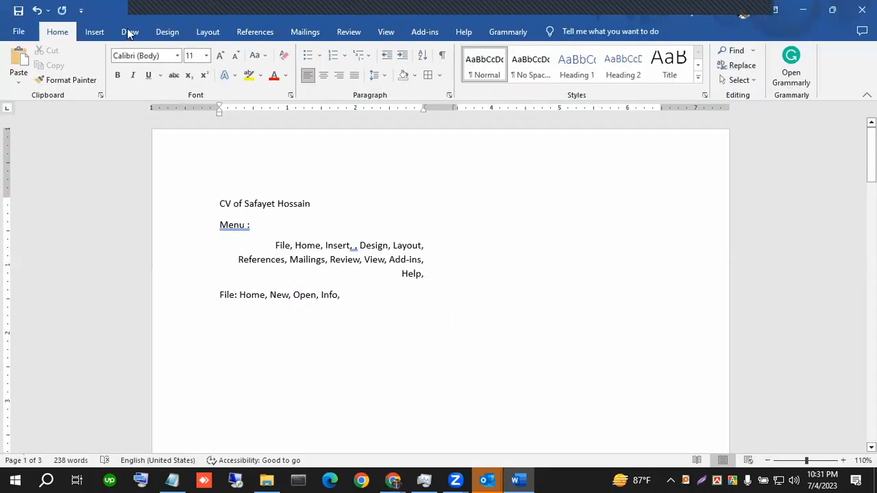
Insert a table with three columns and two rows below the "File: Home, New, Open, Info," line.
{"action": "left_click", "coordinate": [95, 32]}
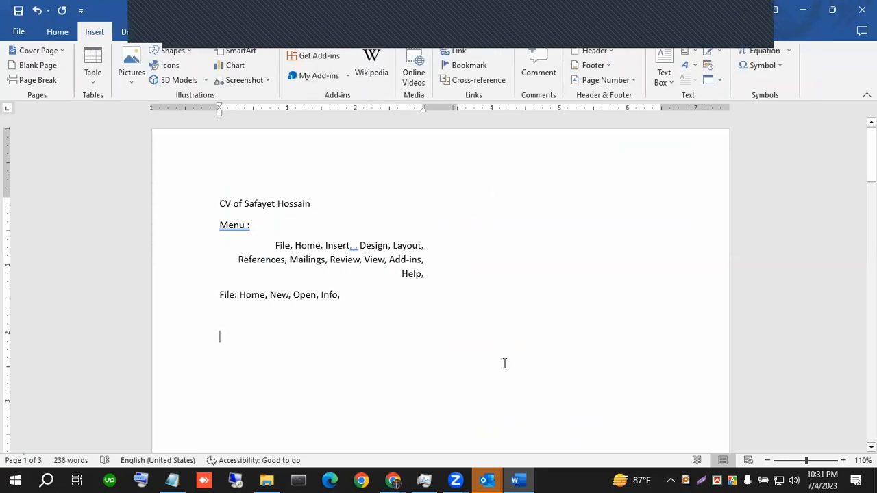
{"action": "left_click", "coordinate": [266, 321]}
{"action": "left_click", "coordinate": [92, 85]}
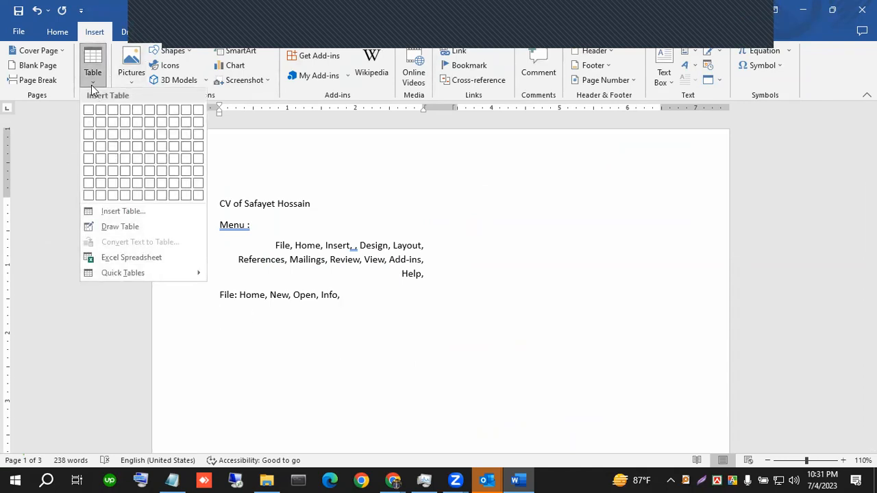
{"action": "left_click", "coordinate": [109, 126]}
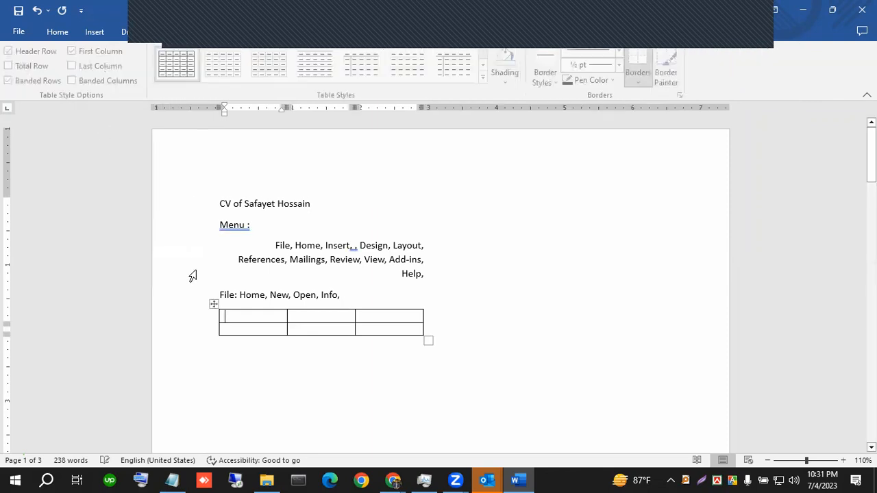
Switch to the course outline PDF, mark "tables and inserting" in Day 1 item 5, and return to the Word document.
{"action": "key", "text": "alt+Tab"}
{"action": "left_click_drag", "start_coordinate": [318, 248], "coordinate": [392, 249]}
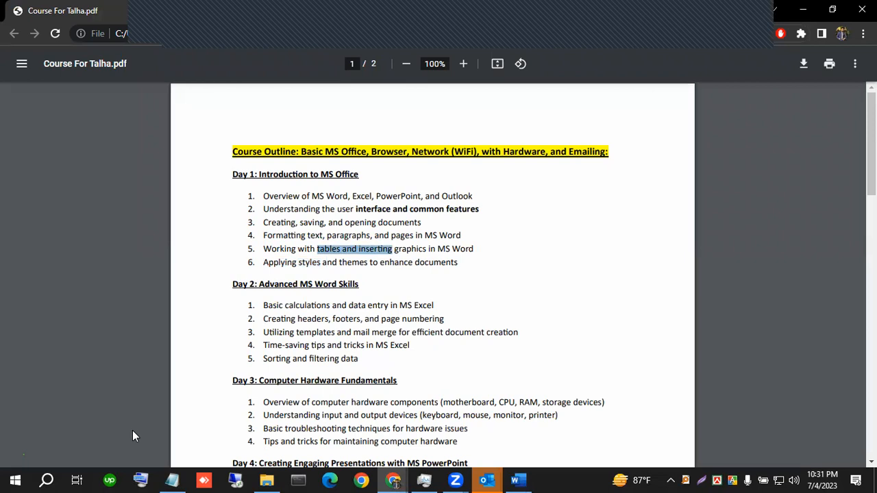
{"action": "key", "text": "alt+Tab"}
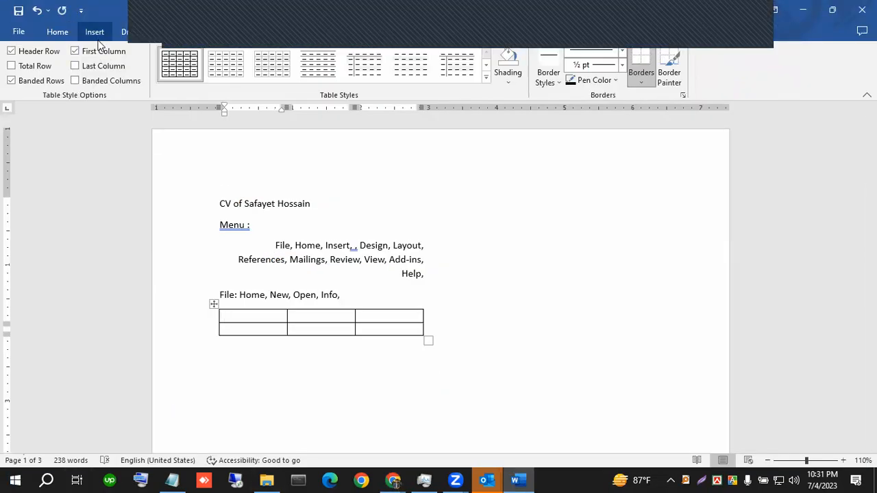
Select the whole table and widen its last column until the outer edge reaches about 6.75 inches on the ruler.
{"action": "left_click_drag", "start_coordinate": [254, 315], "coordinate": [380, 327]}
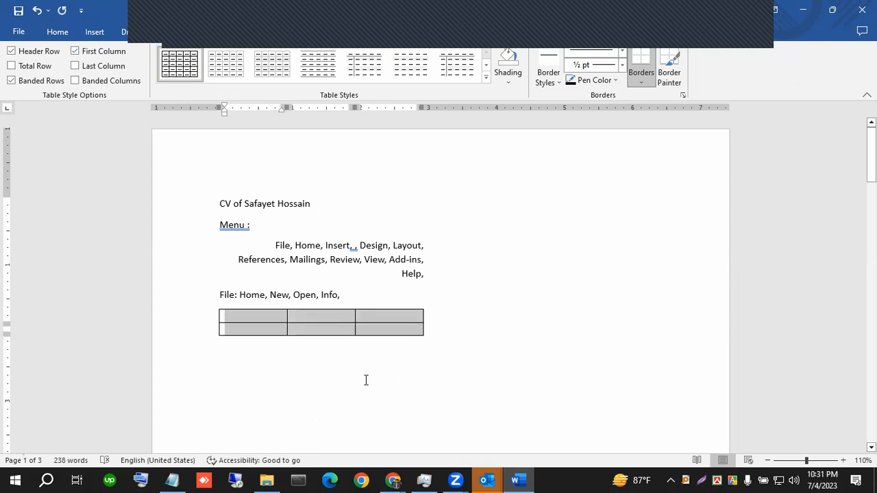
{"action": "left_click", "coordinate": [251, 319]}
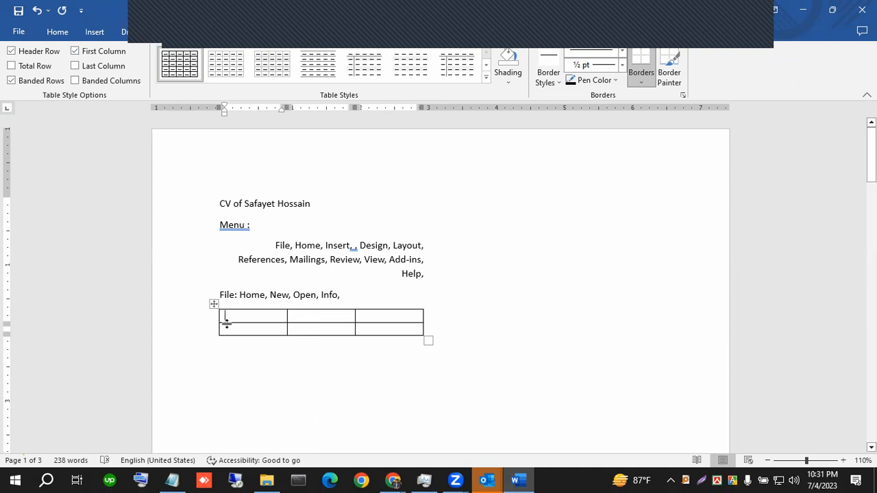
{"action": "left_click", "coordinate": [213, 304]}
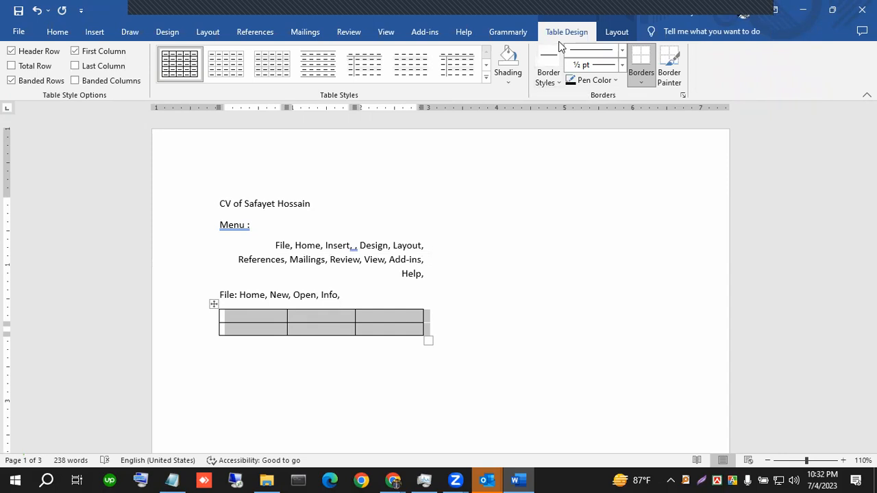
{"action": "left_click", "coordinate": [614, 32]}
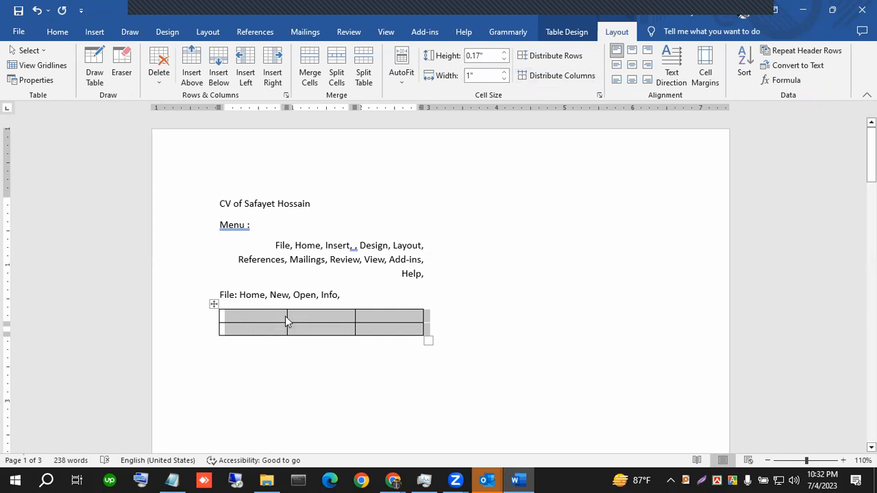
{"action": "left_click_drag", "start_coordinate": [424, 318], "coordinate": [679, 336]}
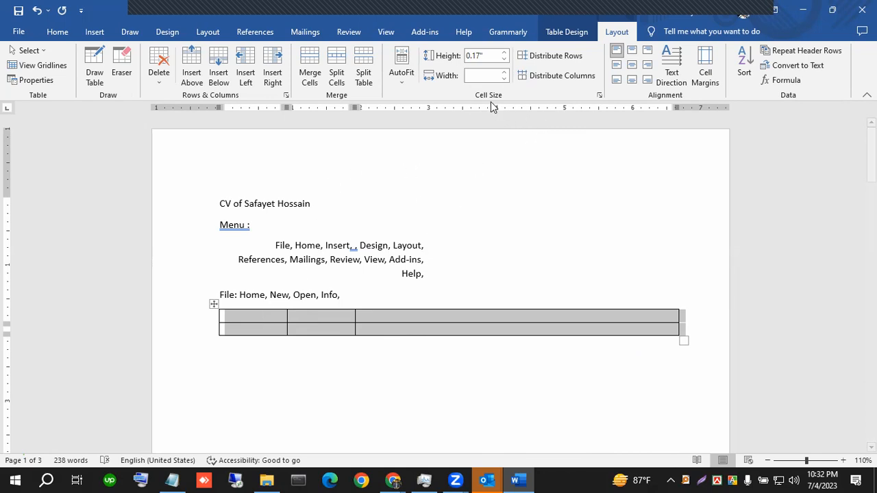
Examine the AutoFit choices for the table, then reselect the whole table and display its design options.
{"action": "left_click", "coordinate": [398, 81]}
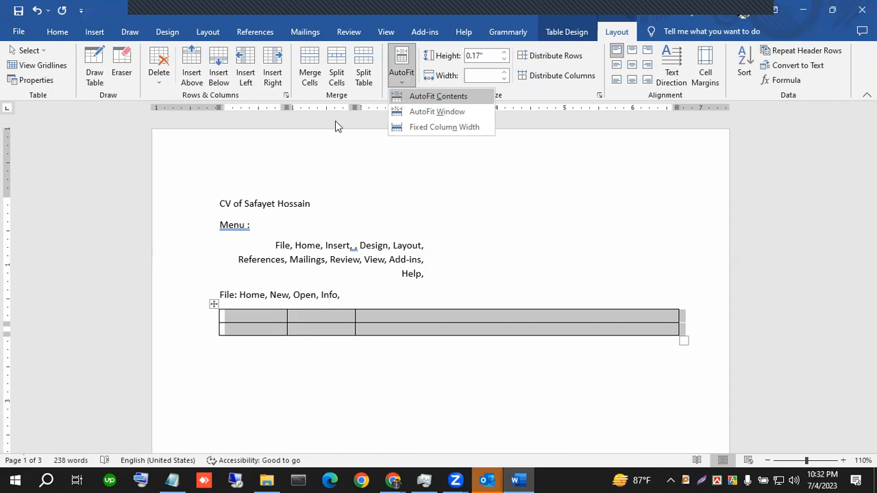
{"action": "left_click", "coordinate": [250, 322]}
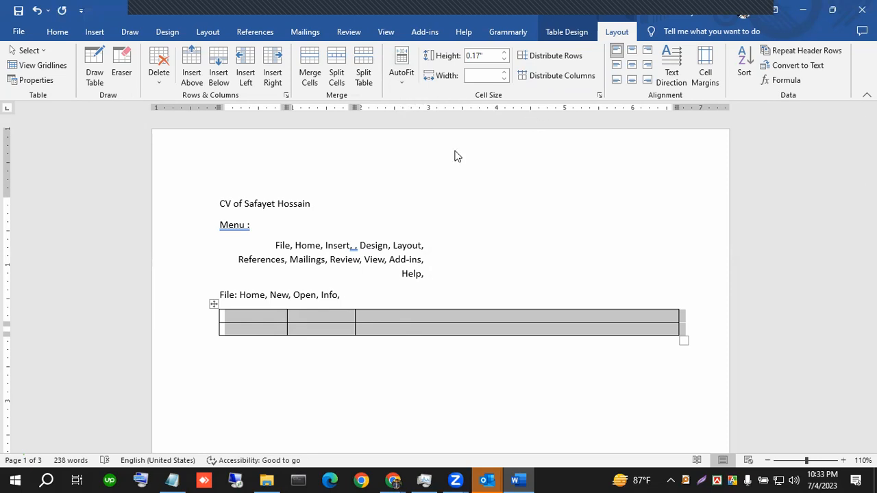
{"action": "left_click", "coordinate": [284, 362]}
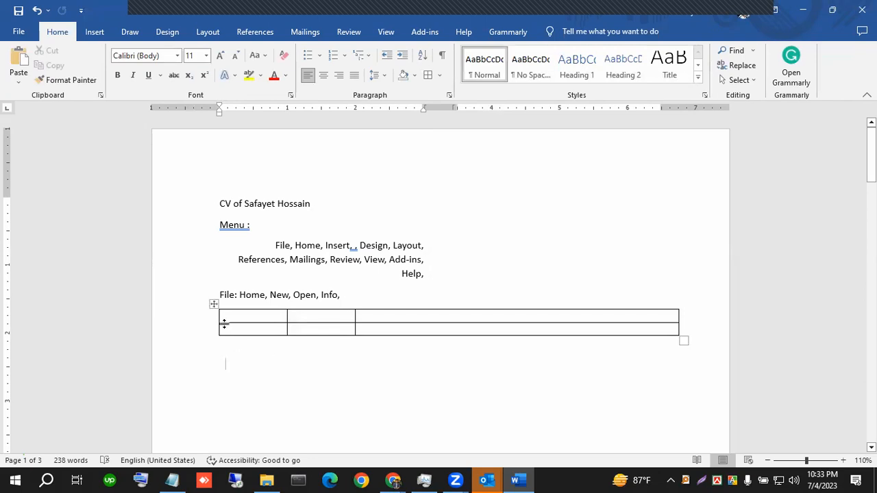
{"action": "left_click", "coordinate": [214, 304]}
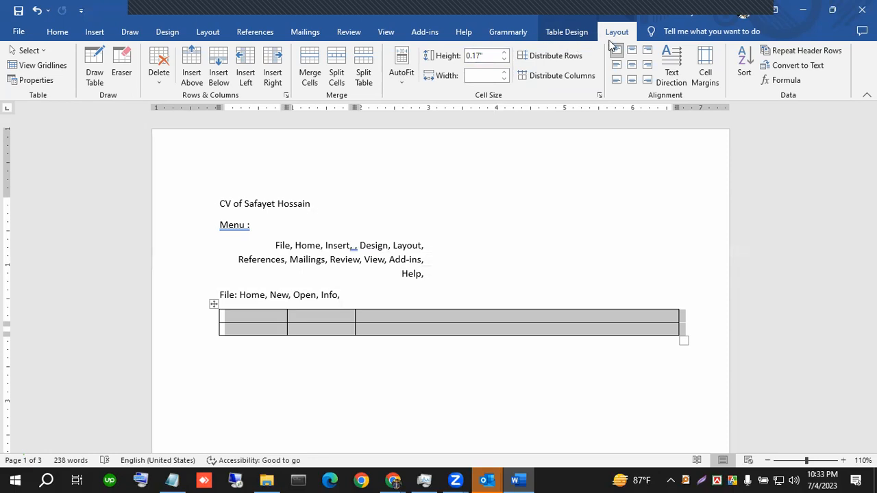
{"action": "left_click", "coordinate": [566, 34]}
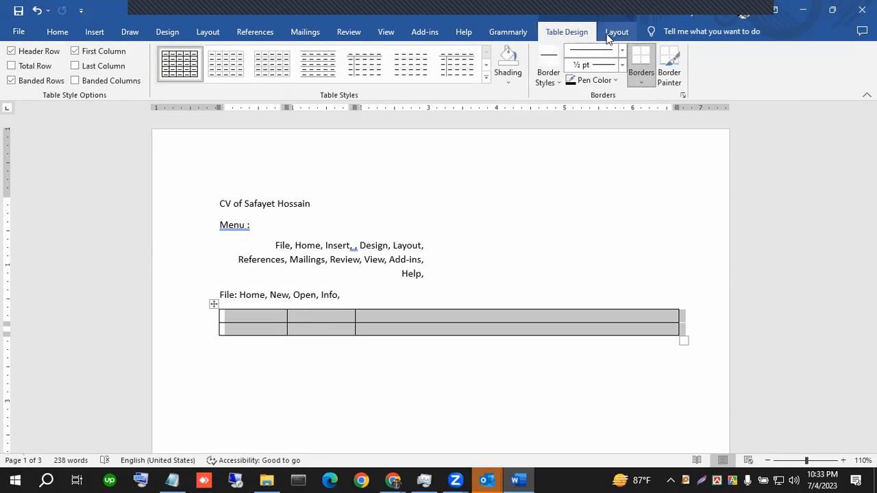
Fit the selected table's columns to their contents with AutoFit Contents.
{"action": "left_click", "coordinate": [606, 34]}
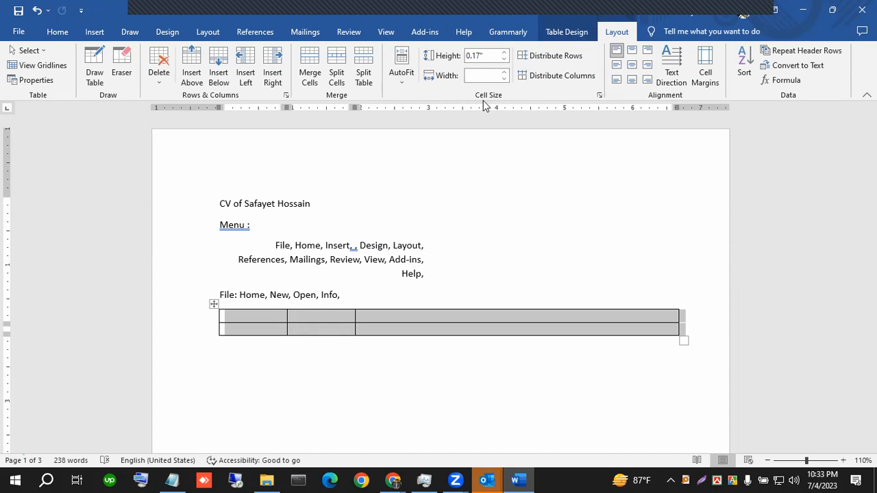
{"action": "left_click", "coordinate": [401, 82]}
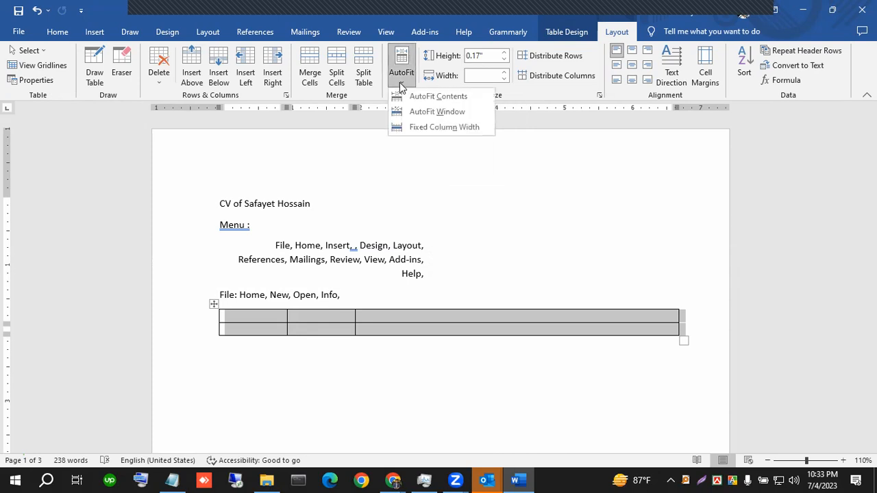
{"action": "left_click", "coordinate": [458, 99]}
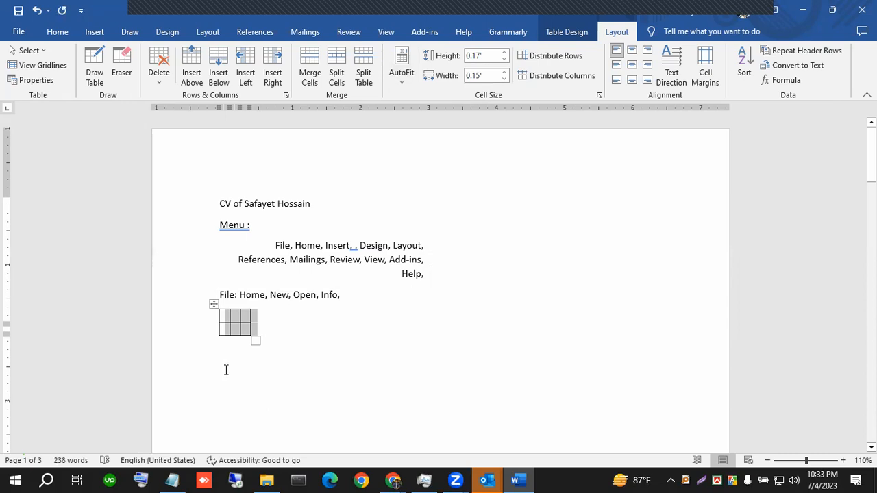
Enter a person's first name in each of the first two cells of the table's first row.
{"action": "left_click", "coordinate": [222, 318]}
{"action": "type", "text": "T"}
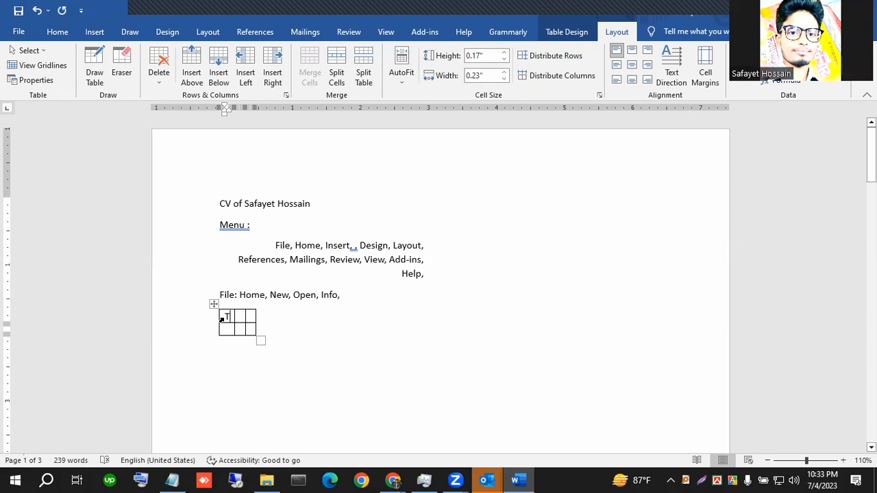
{"action": "type", "text": "alha"}
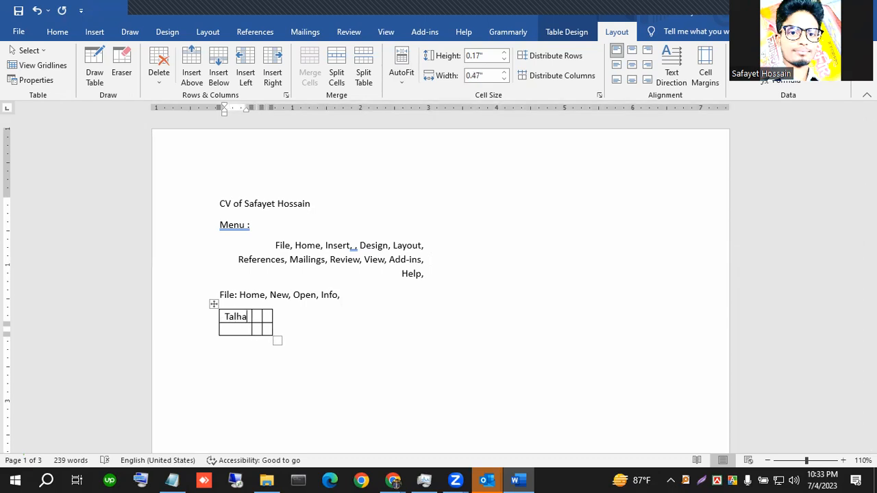
{"action": "key", "text": "Tab"}
{"action": "type", "text": "Safayet"}
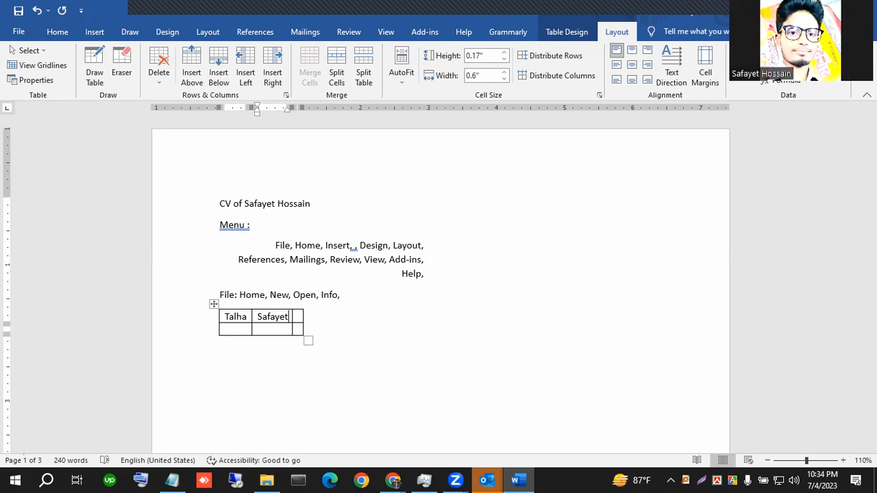
Select the whole table and stretch it to the text area's width with AutoFit Window.
{"action": "left_click", "coordinate": [405, 82]}
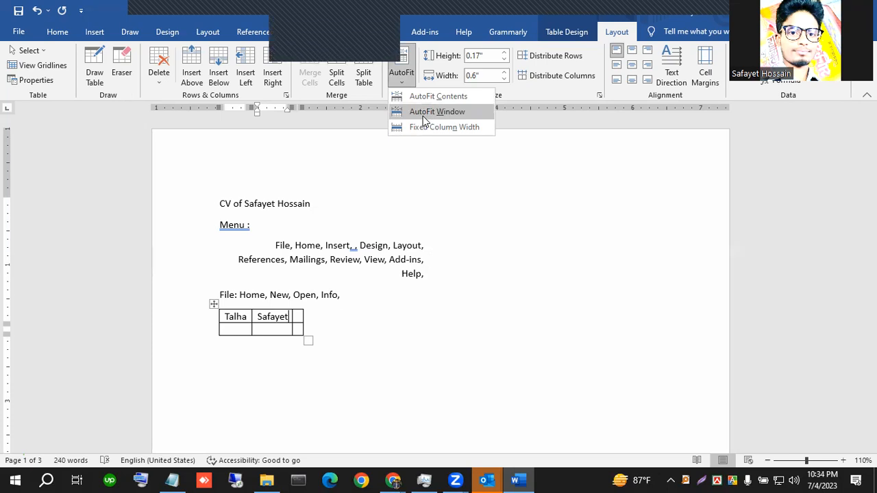
{"action": "left_click", "coordinate": [350, 317]}
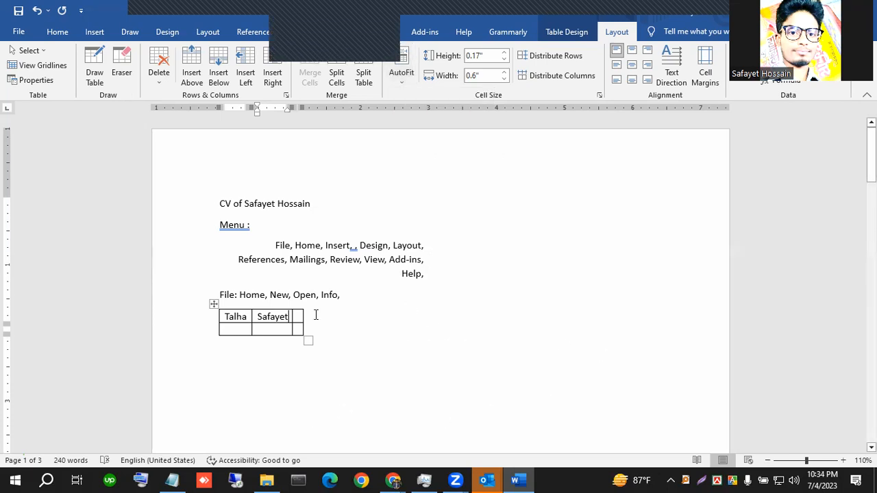
{"action": "left_click", "coordinate": [316, 315]}
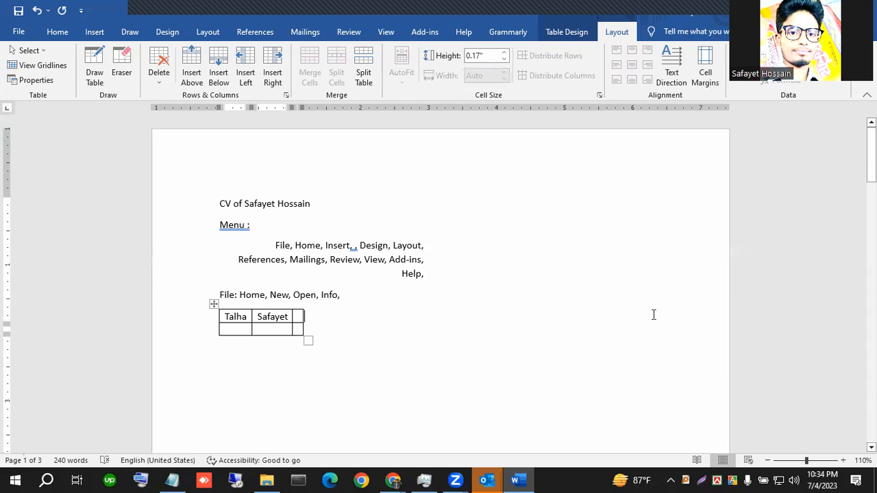
{"action": "left_click", "coordinate": [214, 302]}
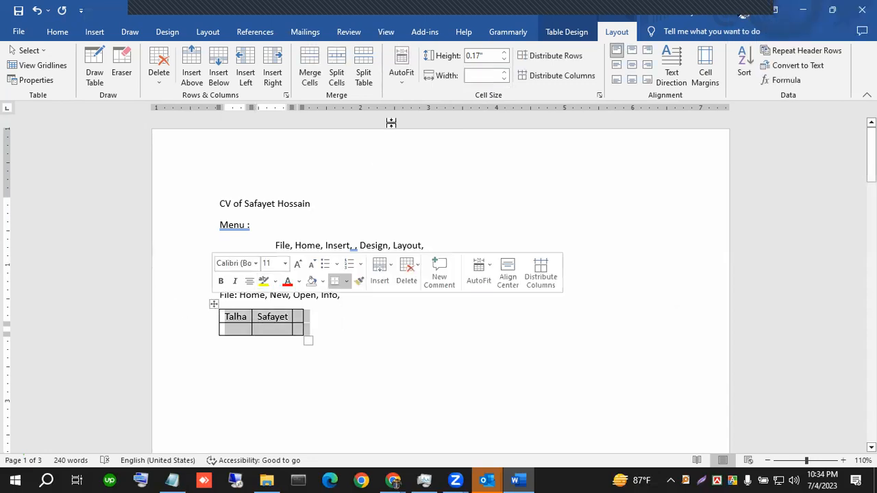
{"action": "left_click", "coordinate": [398, 85]}
{"action": "left_click", "coordinate": [434, 114]}
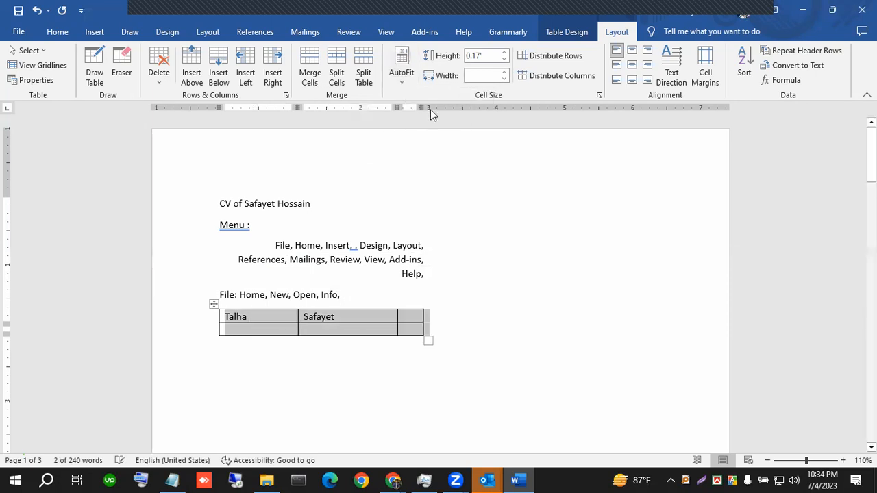
Review the Fixed Column Width option for the table, and widen the empty third column to about 0.63 inches.
{"action": "left_click", "coordinate": [411, 318]}
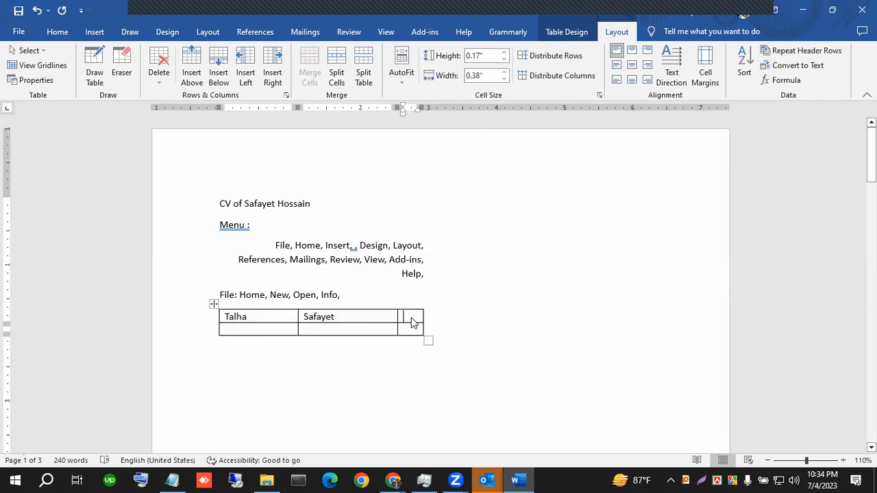
{"action": "left_click", "coordinate": [214, 304]}
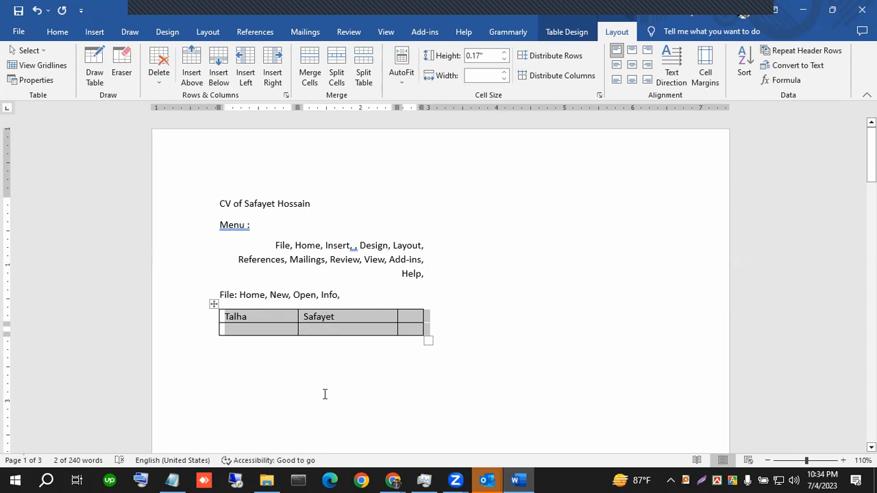
{"action": "left_click", "coordinate": [404, 81]}
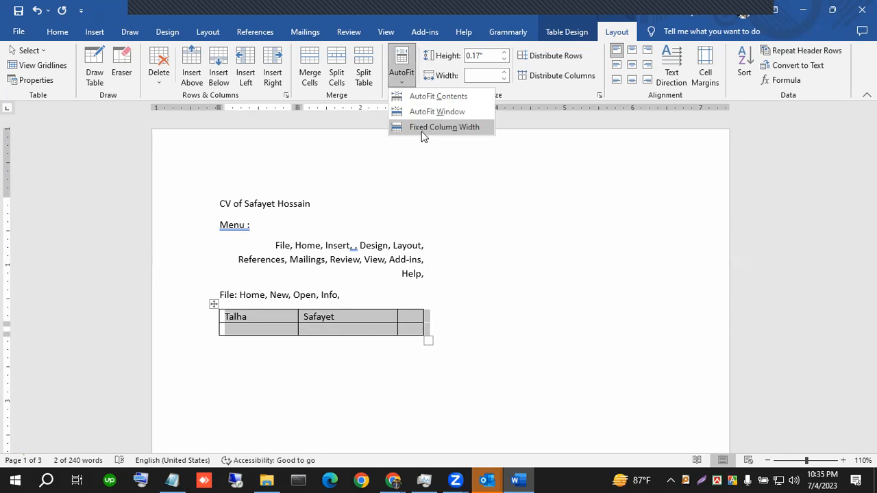
{"action": "left_click", "coordinate": [416, 323]}
{"action": "left_click", "coordinate": [400, 320]}
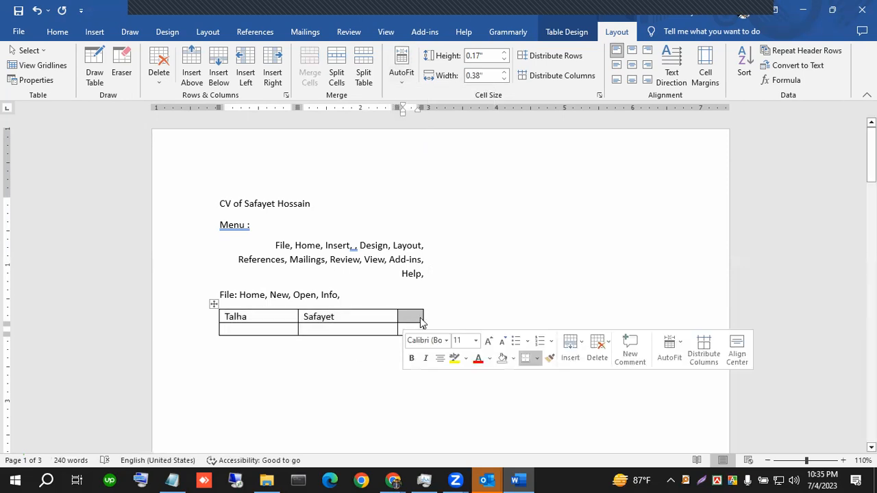
{"action": "left_click_drag", "start_coordinate": [423, 317], "coordinate": [441, 316]}
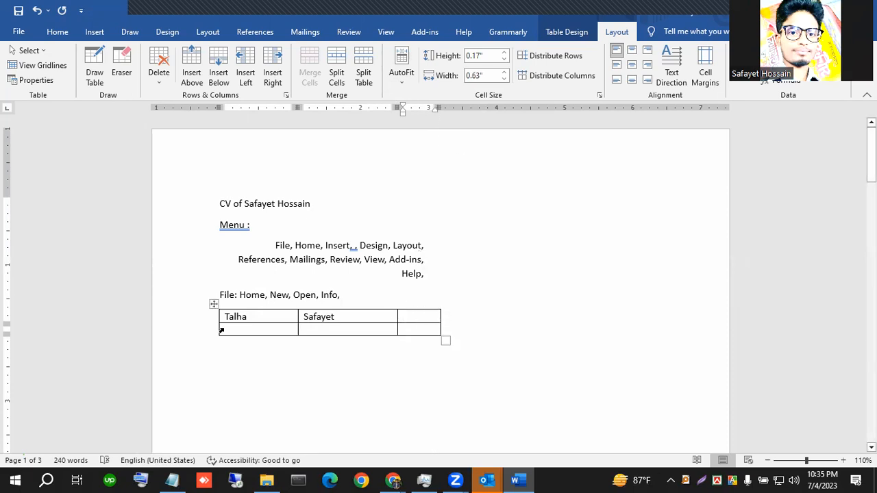
Apply Fixed Column Width to the whole table and fill the first row's third cell with a long unbroken string of random letters.
{"action": "left_click", "coordinate": [215, 303]}
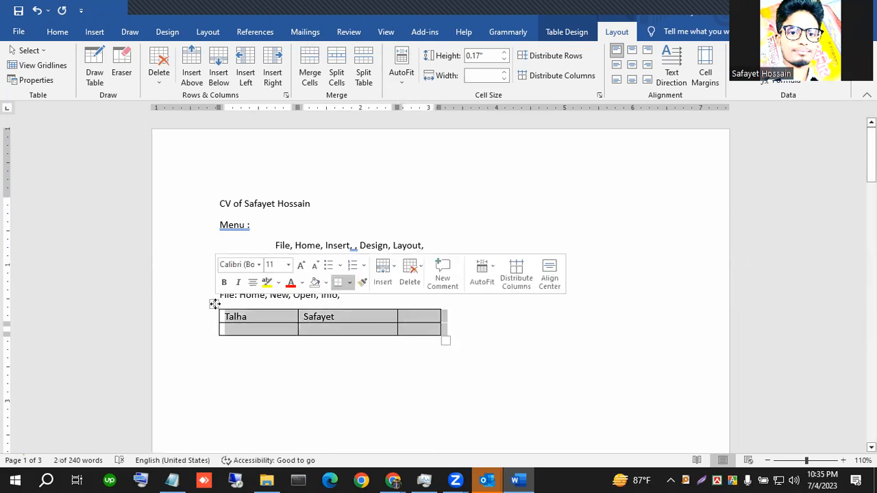
{"action": "left_click", "coordinate": [401, 85]}
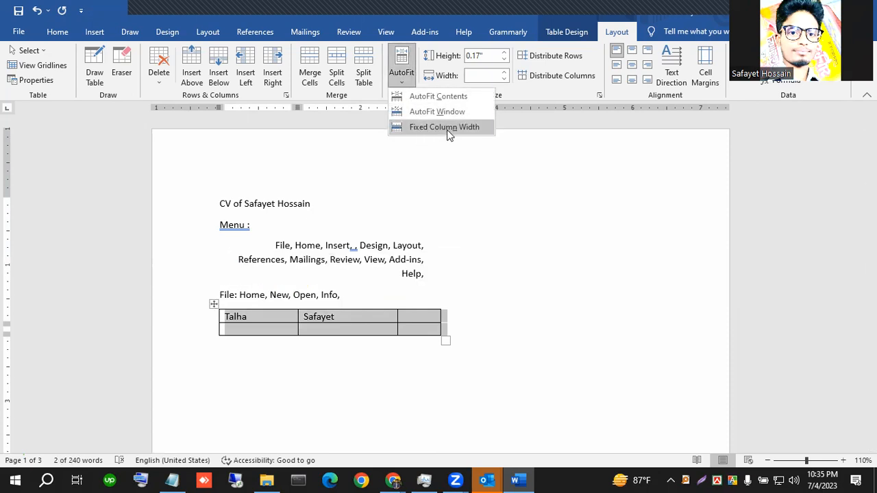
{"action": "left_click", "coordinate": [447, 129]}
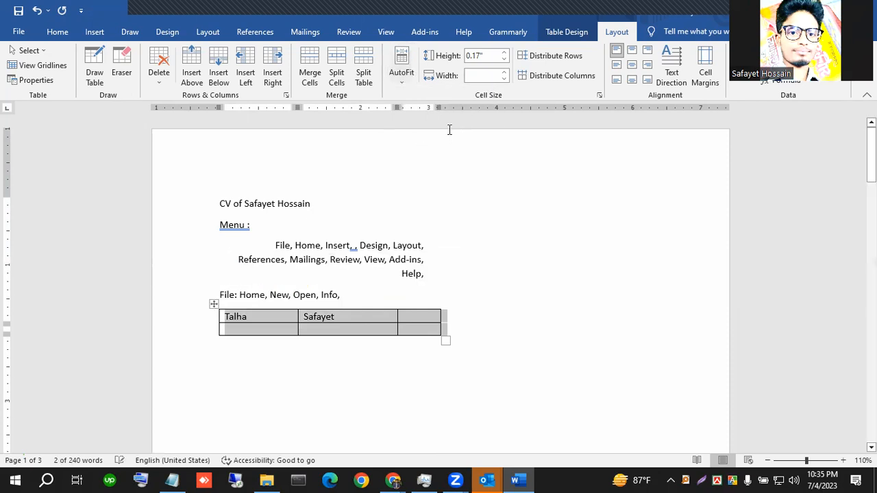
{"action": "left_click", "coordinate": [412, 319]}
{"action": "type", "text": "jfskjglsjglskgjsdkljgdskjgdskljgd"}
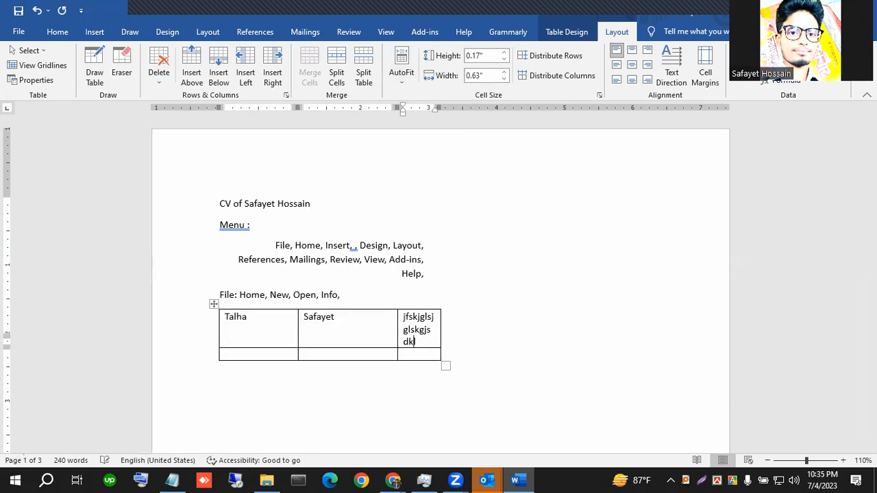
{"action": "type", "text": "sklgjsljdslkgjsdlslg"}
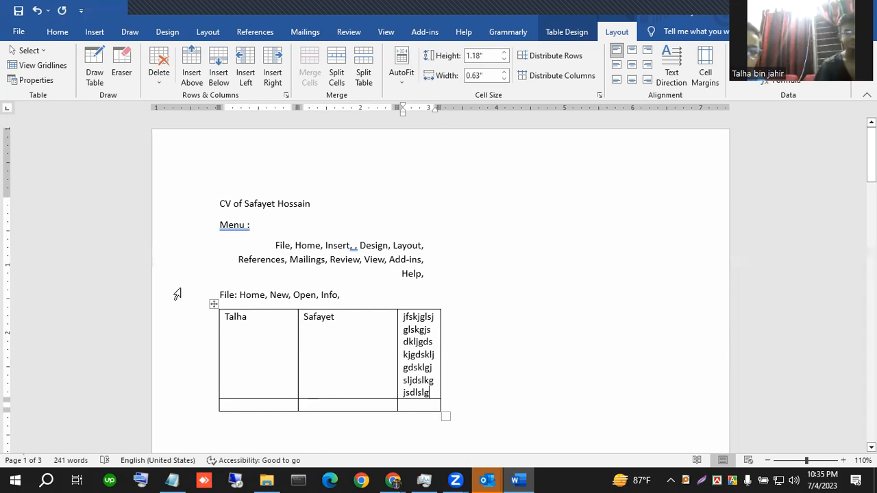
Widen the table's third column to about 3.13 inches.
{"action": "left_click", "coordinate": [213, 306]}
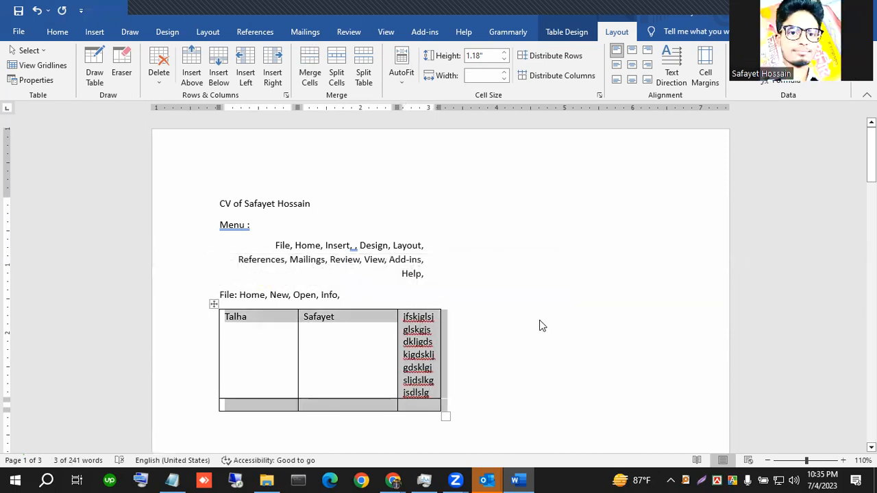
{"action": "left_click", "coordinate": [413, 341]}
{"action": "left_click_drag", "start_coordinate": [439, 329], "coordinate": [610, 320]}
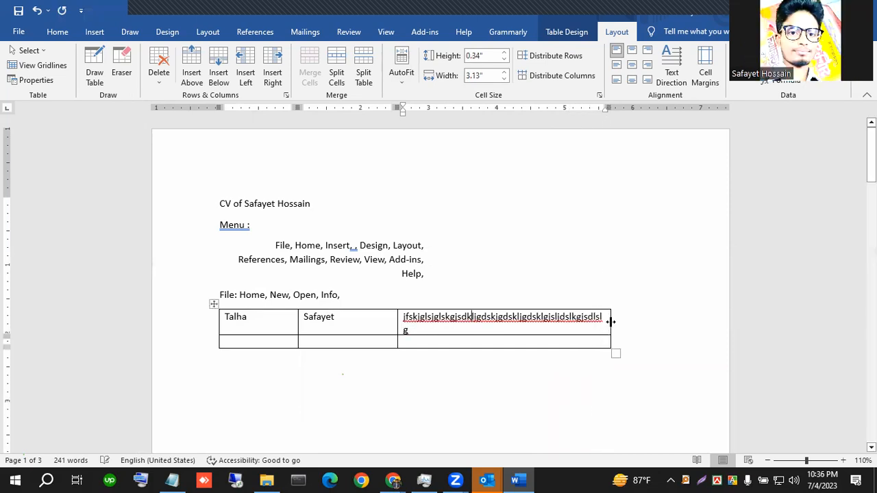
Select the whole table and apply AutoFit Window, followed by AutoFit Contents.
{"action": "left_click", "coordinate": [215, 304]}
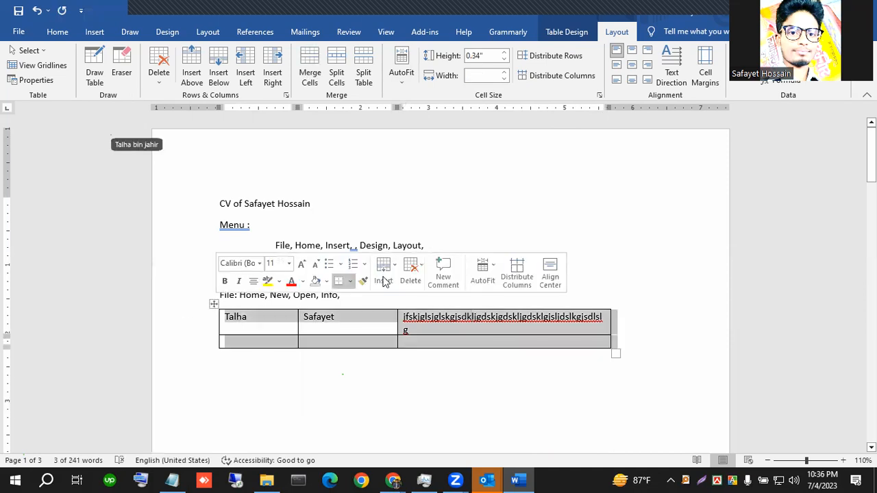
{"action": "left_click", "coordinate": [413, 87]}
{"action": "left_click", "coordinate": [436, 113]}
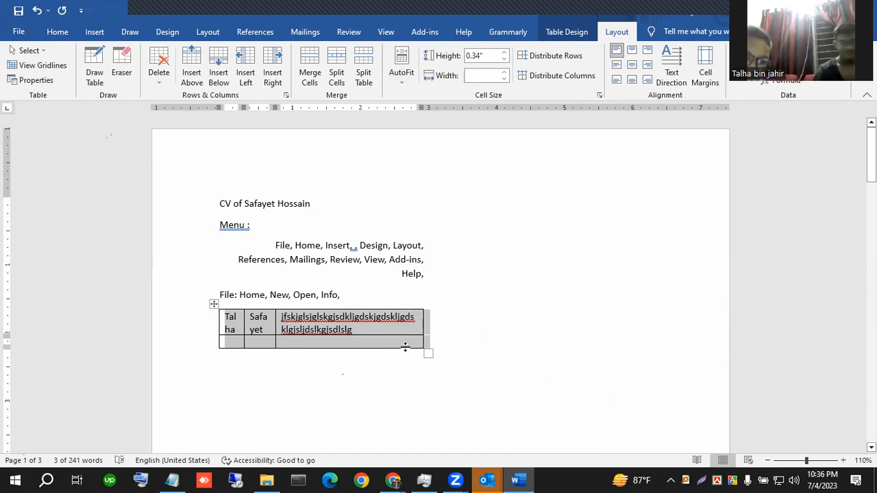
{"action": "left_click", "coordinate": [400, 76]}
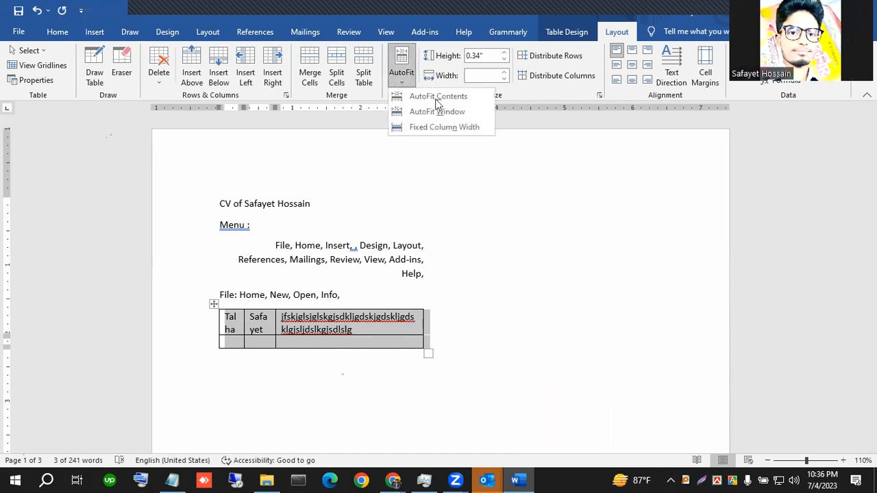
{"action": "left_click", "coordinate": [433, 98]}
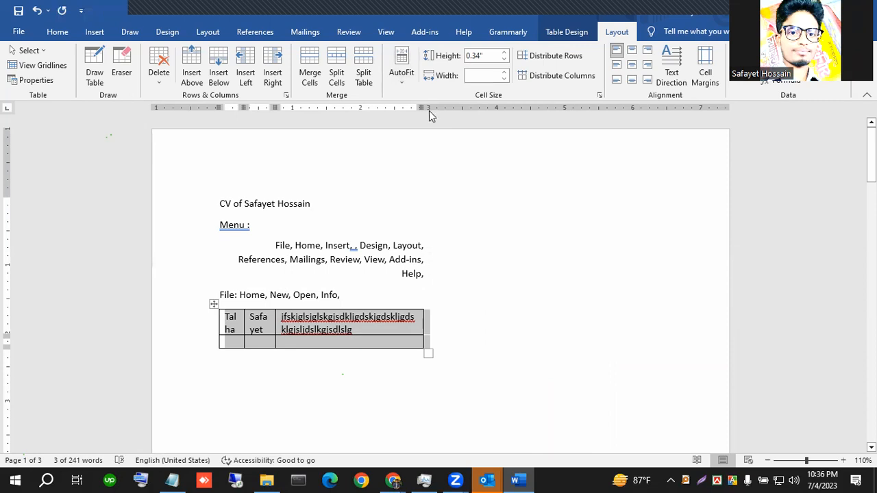
Widen the last column until the table's outer edge reaches about 5.6 inches on the ruler, and reapply AutoFit Contents.
{"action": "left_click_drag", "start_coordinate": [427, 319], "coordinate": [607, 316]}
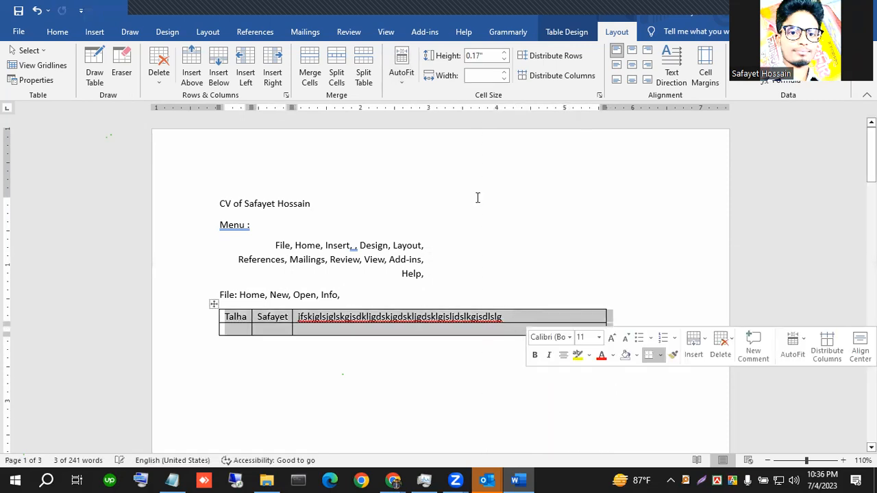
{"action": "left_click", "coordinate": [407, 86]}
{"action": "left_click", "coordinate": [411, 99]}
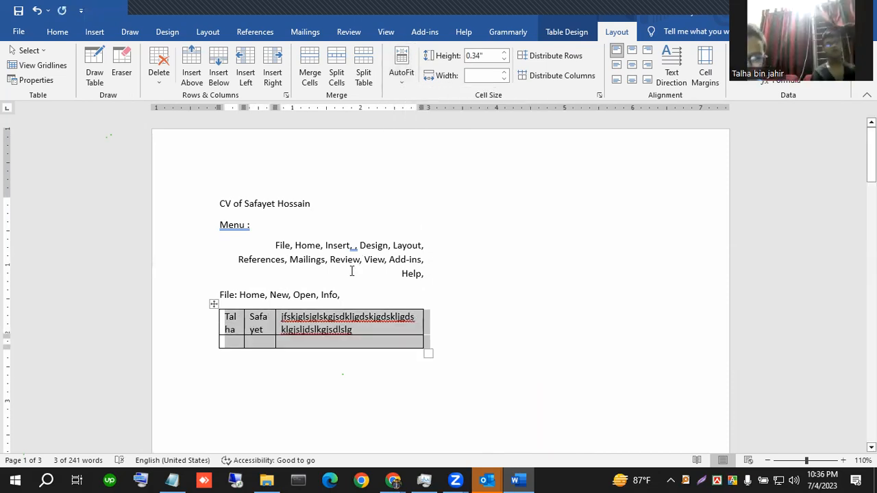
Select the whole table and set the cell width of all its columns to 5 inches.
{"action": "left_click", "coordinate": [283, 336]}
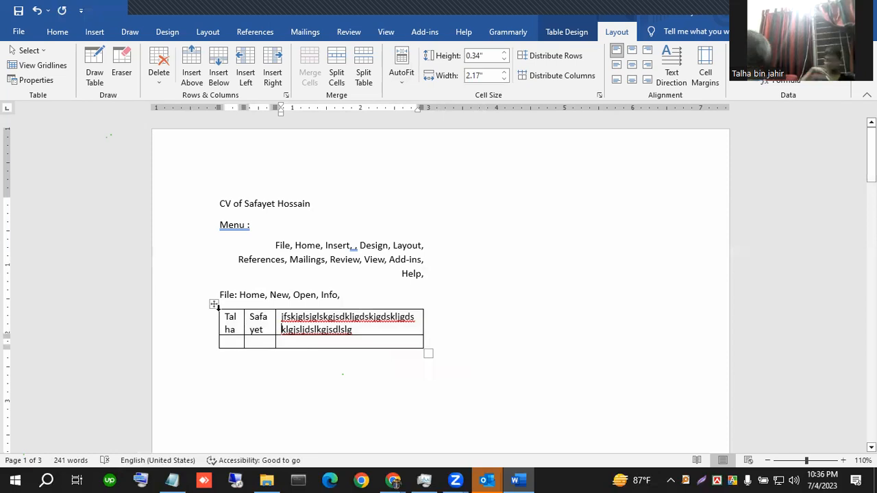
{"action": "left_click", "coordinate": [213, 305]}
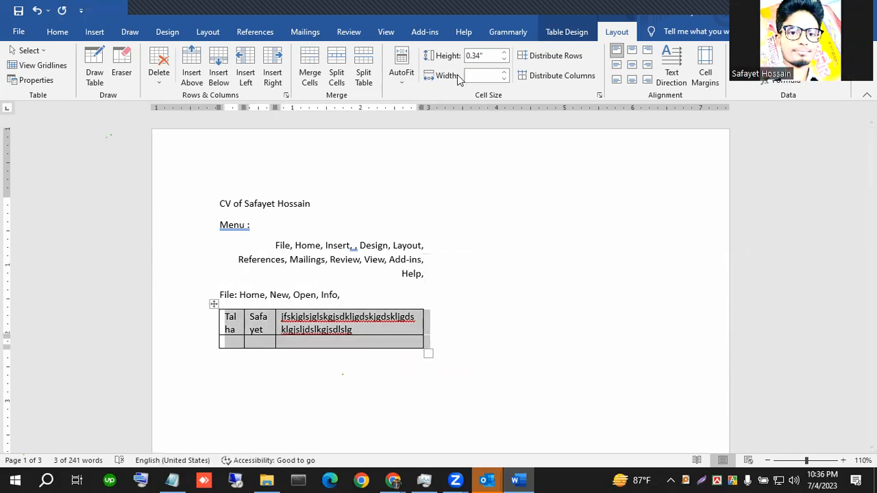
{"action": "left_click", "coordinate": [481, 74]}
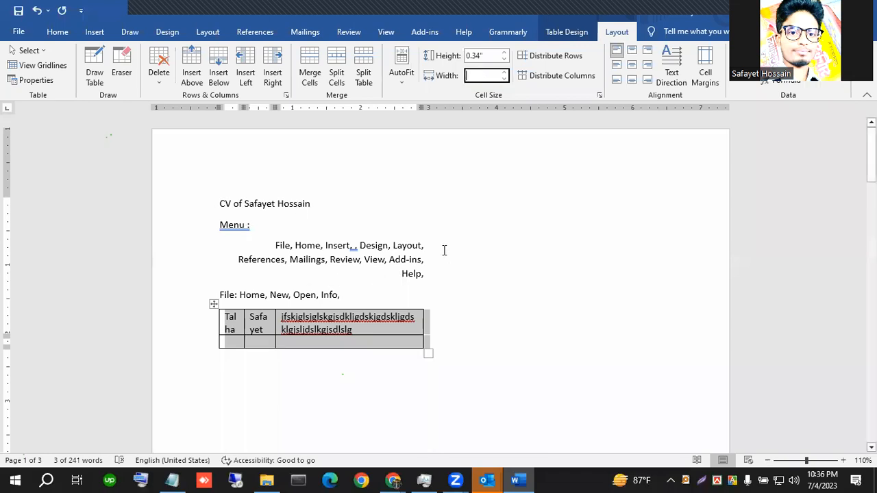
{"action": "type", "text": "5"}
{"action": "key", "text": "Return"}
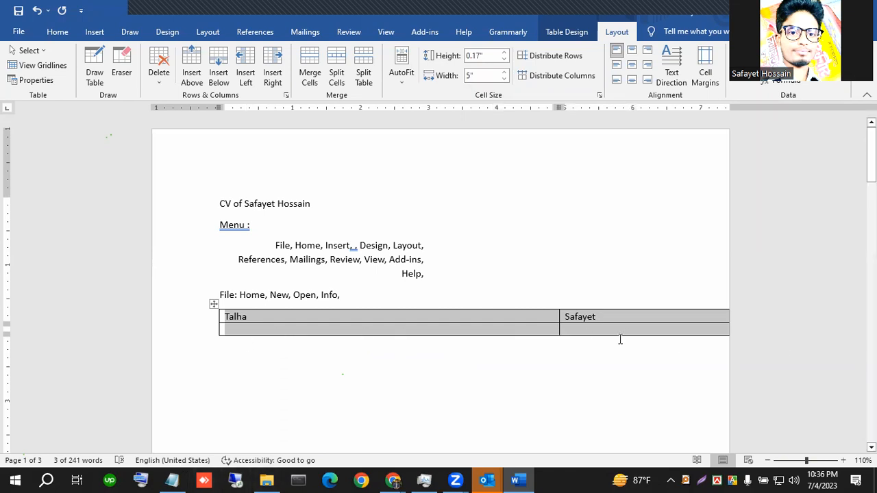
Set the cell width of all columns in the selected table to 2 inches.
{"action": "left_click", "coordinate": [469, 76]}
{"action": "key", "text": "BackSpace"}
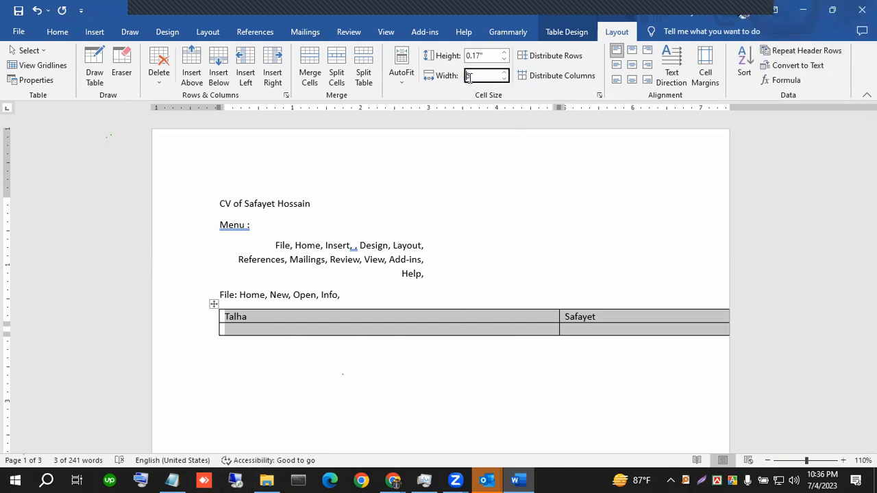
{"action": "double_click", "coordinate": [470, 76]}
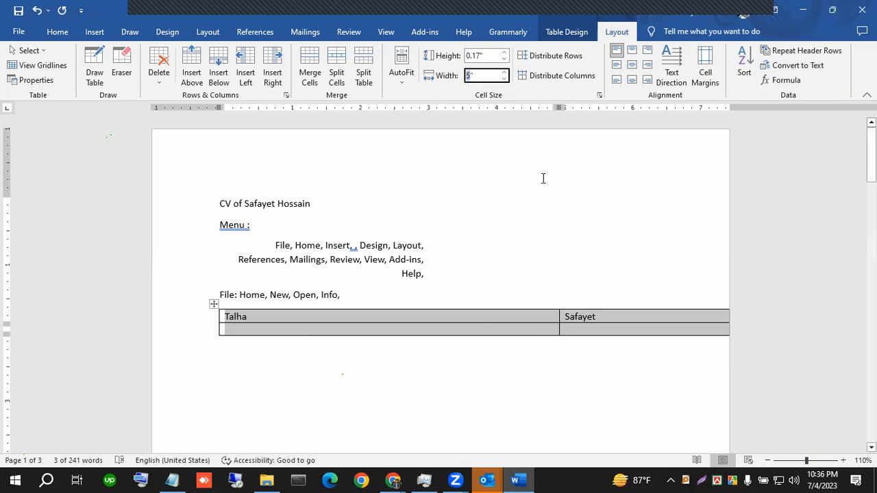
{"action": "type", "text": "2"}
{"action": "key", "text": "Return"}
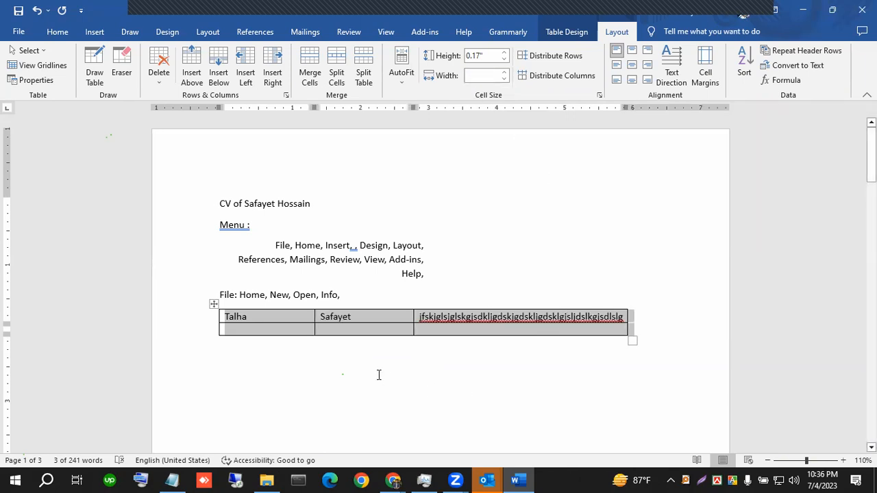
{"action": "left_click", "coordinate": [400, 338]}
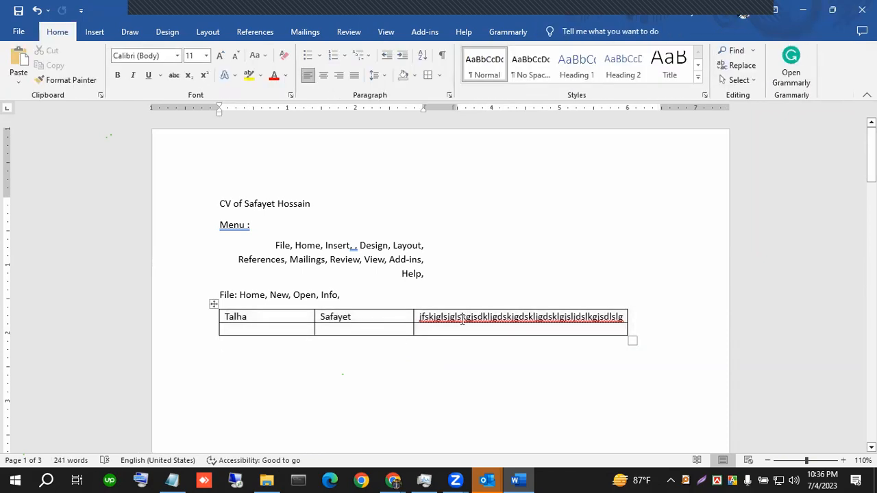
{"action": "left_click", "coordinate": [214, 304]}
{"action": "left_click", "coordinate": [485, 74]}
{"action": "type", "text": "2"}
{"action": "key", "text": "Escape"}
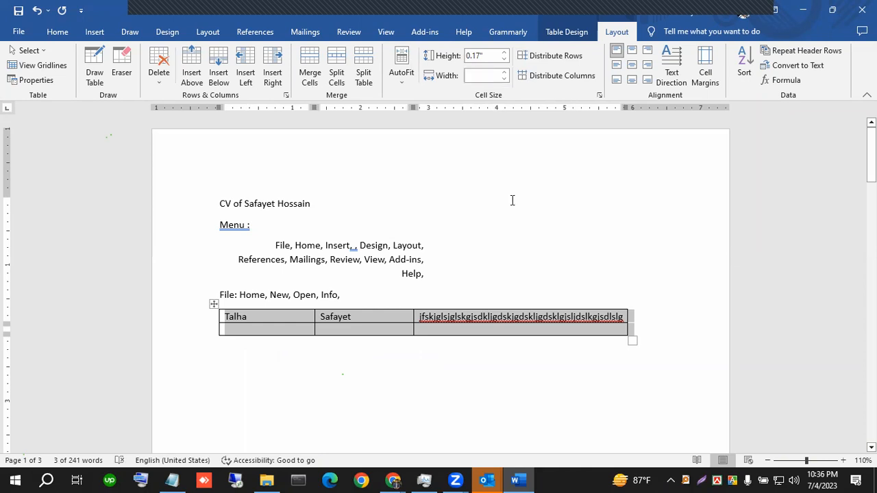
Delete the long filler text from the first cell of the third column and place the cursor in the cell below it.
{"action": "double_click", "coordinate": [567, 320]}
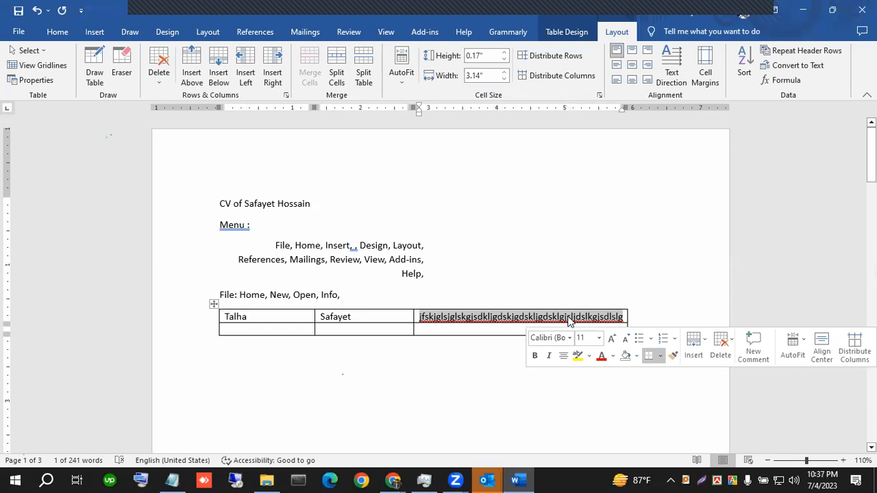
{"action": "key", "text": "Delete"}
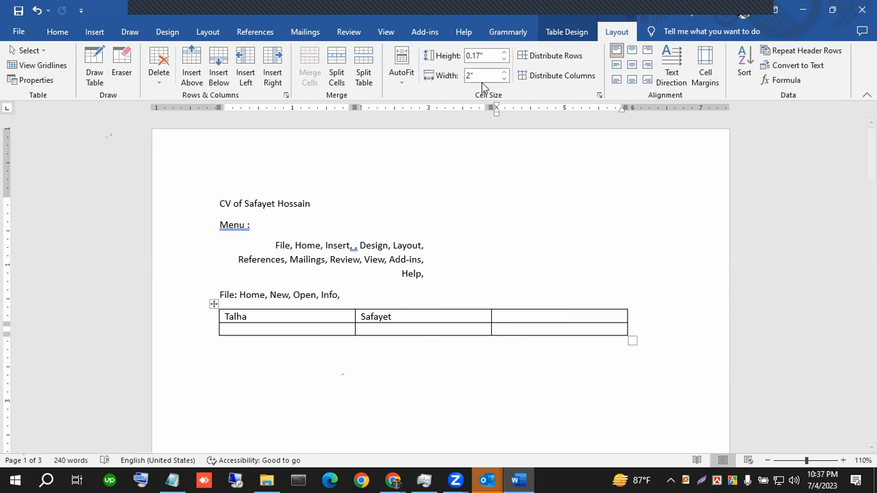
{"action": "left_click", "coordinate": [510, 325]}
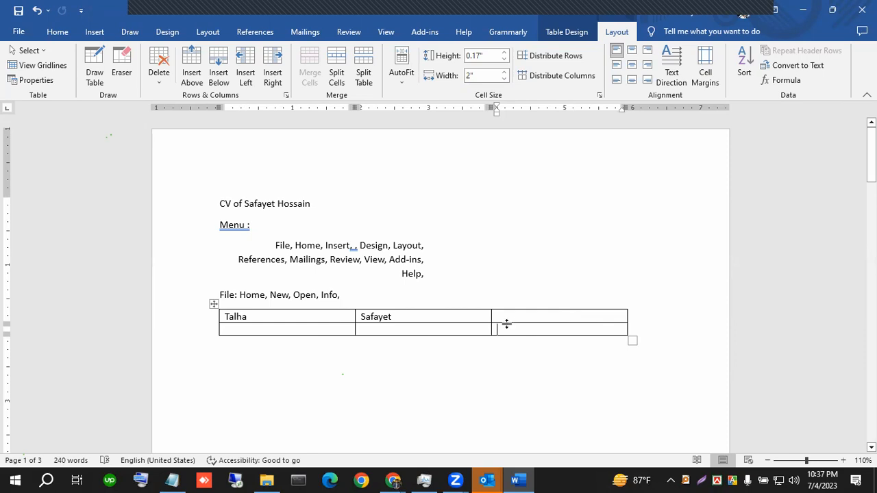
Switch to the course outline PDF in Chrome and review the Day 1 topics from the MS Office overview to creating, saving and opening documents.
{"action": "key", "text": "alt+Tab"}
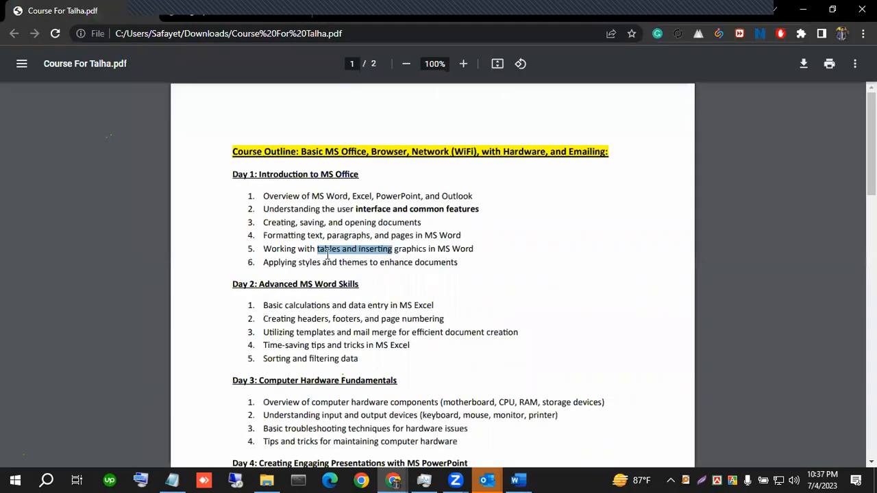
{"action": "left_click", "coordinate": [320, 251]}
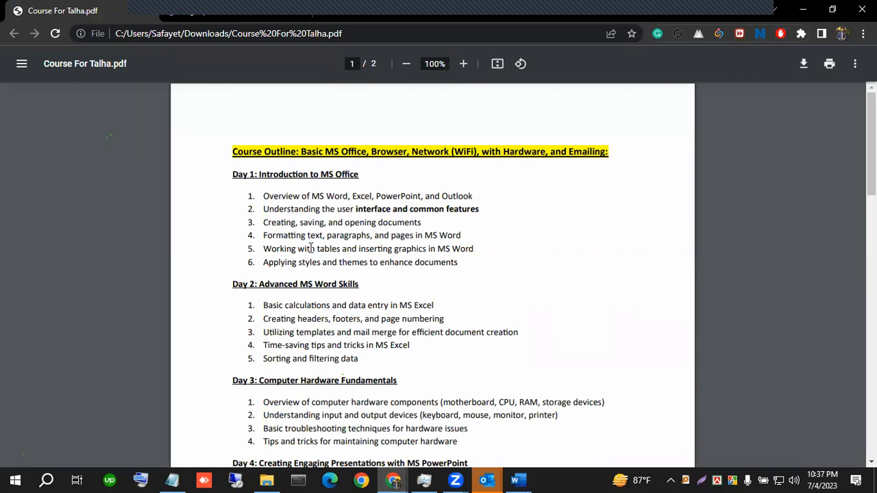
{"action": "key", "text": "alt+Tab"}
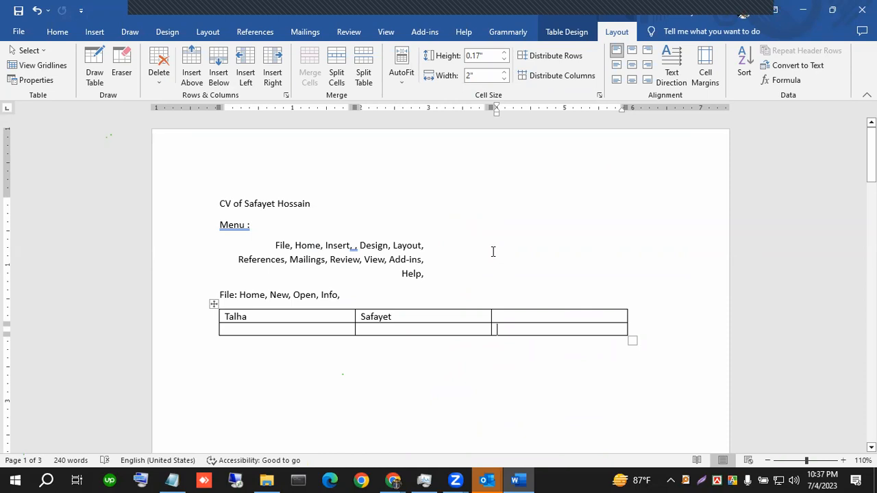
{"action": "key", "text": "alt+Tab"}
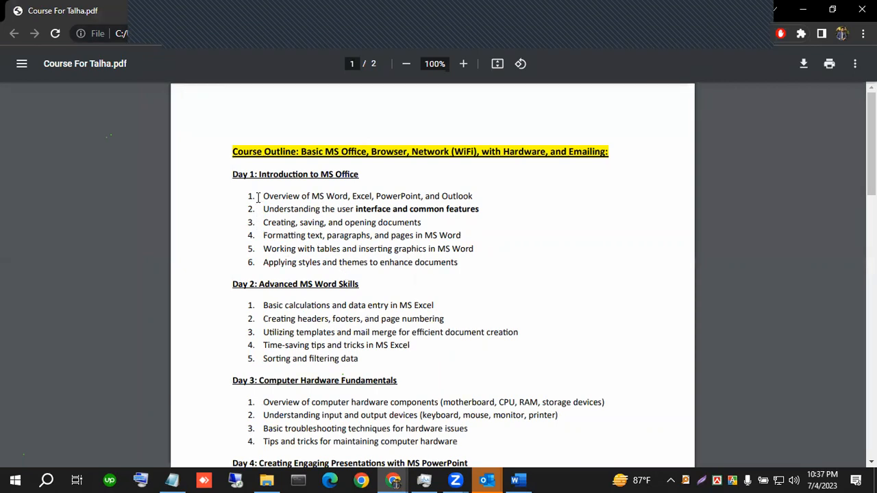
{"action": "left_click_drag", "start_coordinate": [261, 196], "coordinate": [473, 196]}
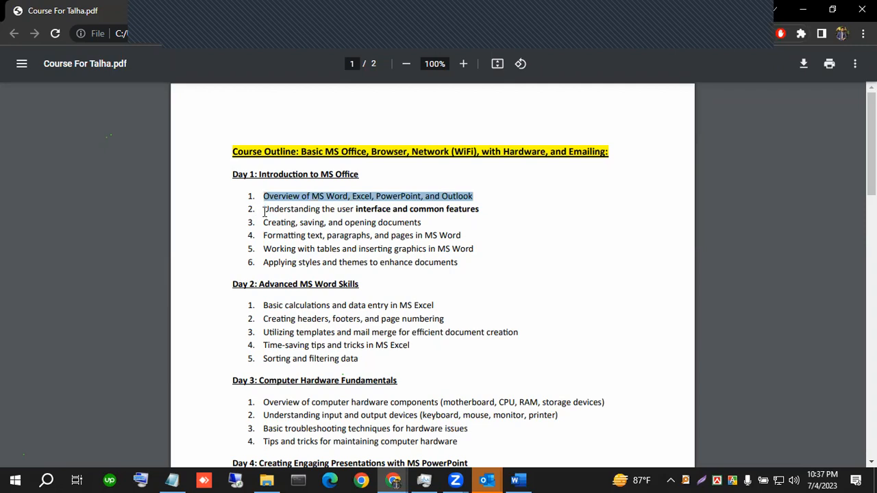
{"action": "left_click_drag", "start_coordinate": [264, 210], "coordinate": [352, 208]}
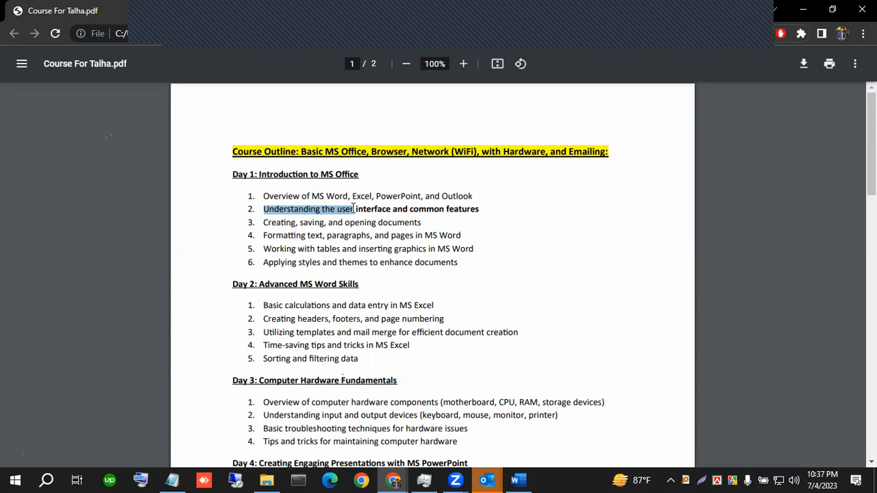
{"action": "left_click_drag", "start_coordinate": [265, 223], "coordinate": [421, 224]}
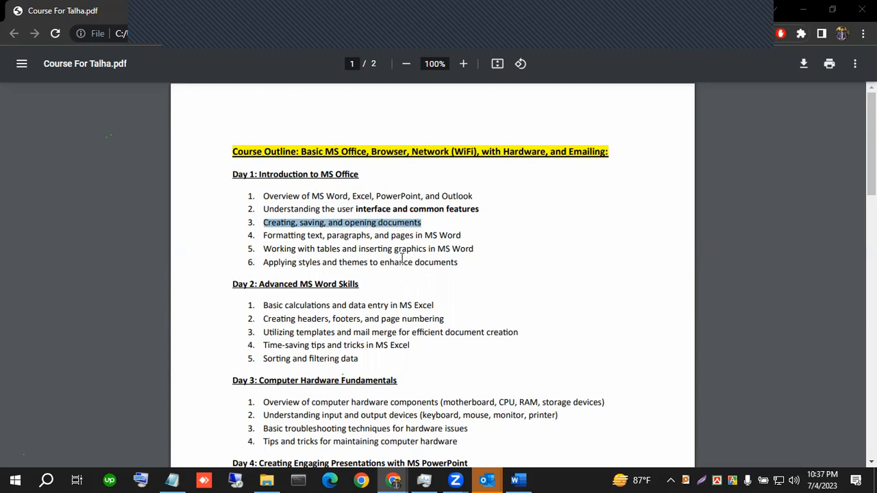
{"action": "key", "text": "alt+Tab"}
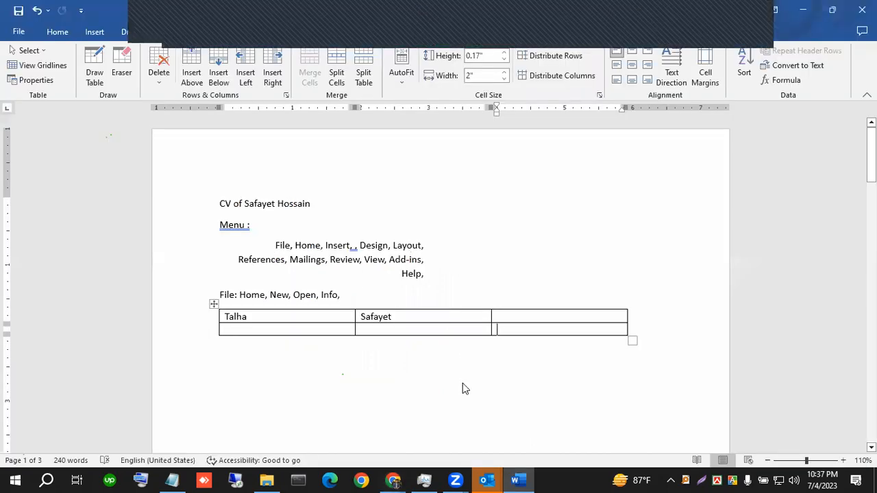
Return to the course outline PDF and skim the daily topics across both pages.
{"action": "key", "text": "alt+Tab"}
{"action": "key", "text": "alt+Tab"}
{"action": "key", "text": "alt+Tab"}
{"action": "key", "text": "Tab"}
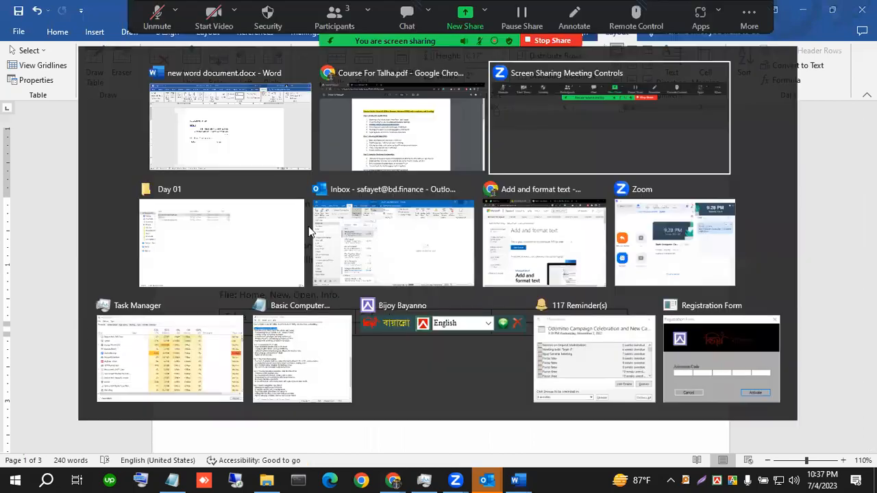
{"action": "left_click", "coordinate": [377, 171]}
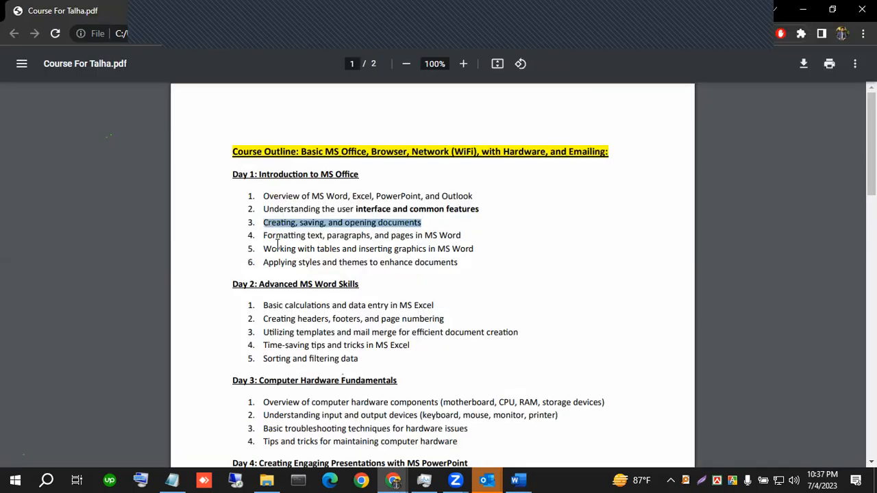
{"action": "scroll", "coordinate": [281, 264], "scroll_direction": "down", "scroll_amount": 3}
{"action": "scroll", "coordinate": [283, 270], "scroll_direction": "down", "scroll_amount": 2}
{"action": "scroll", "coordinate": [283, 270], "scroll_direction": "up", "scroll_amount": 6}
{"action": "scroll", "coordinate": [290, 264], "scroll_direction": "down", "scroll_amount": 6}
{"action": "scroll", "coordinate": [292, 280], "scroll_direction": "down", "scroll_amount": 5}
{"action": "scroll", "coordinate": [288, 268], "scroll_direction": "up", "scroll_amount": 12}
{"action": "key", "text": "alt+Tab"}
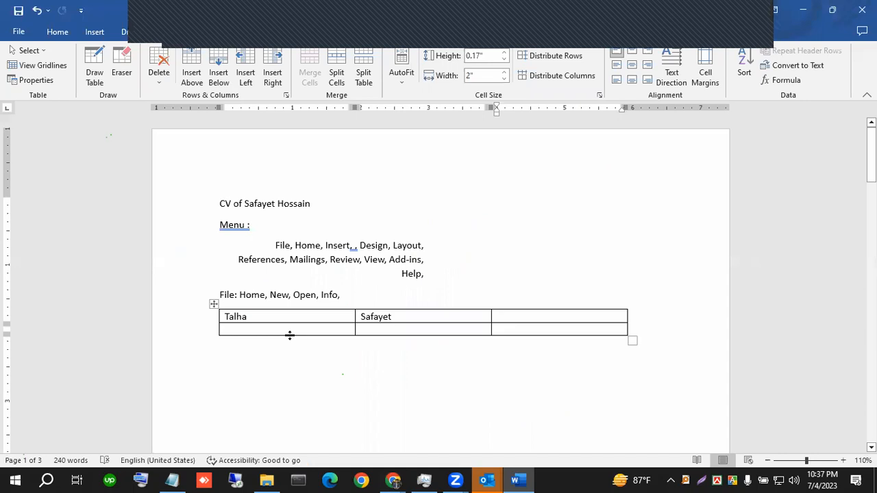
{"action": "key", "text": "alt+Tab"}
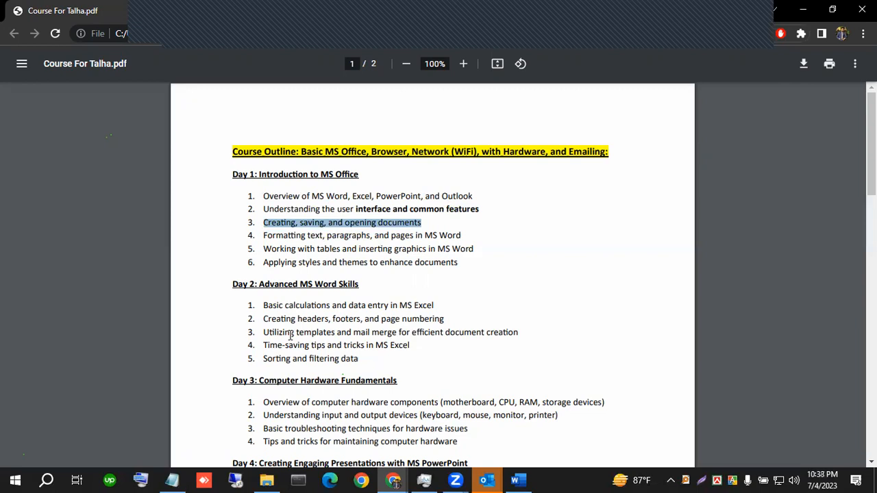
Review the course outline's title, its later days and the Day 1 overview topic in the PDF.
{"action": "left_click", "coordinate": [291, 272]}
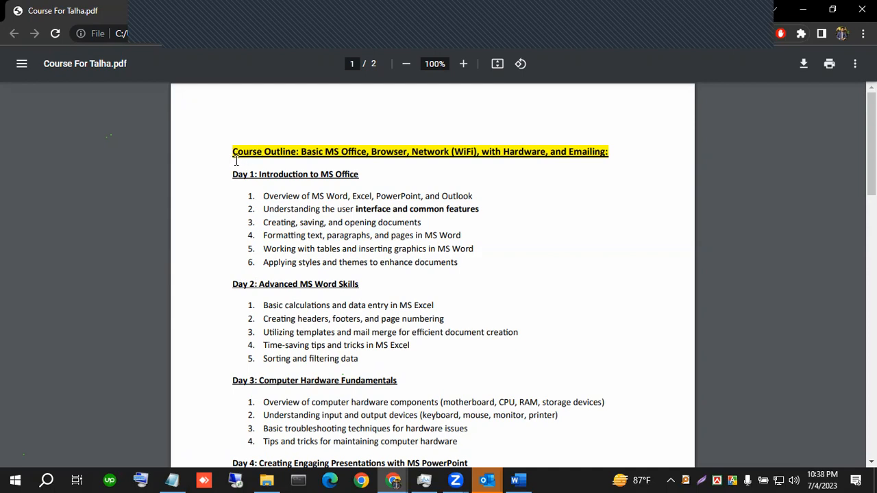
{"action": "left_click_drag", "start_coordinate": [296, 151], "coordinate": [232, 152]}
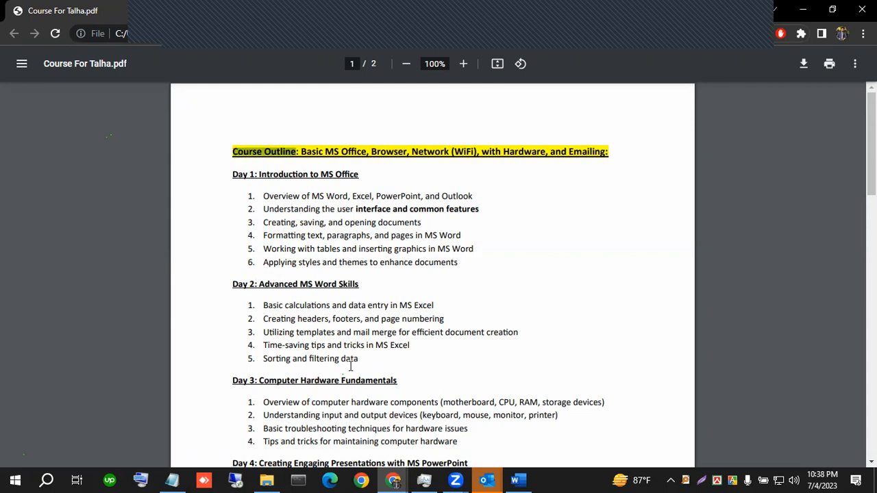
{"action": "scroll", "coordinate": [309, 325], "scroll_direction": "down", "scroll_amount": 5}
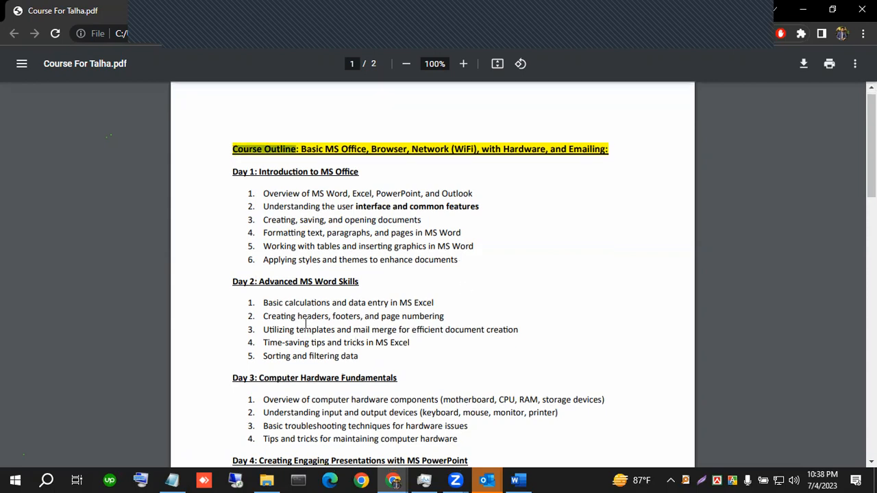
{"action": "scroll", "coordinate": [305, 323], "scroll_direction": "down", "scroll_amount": 2}
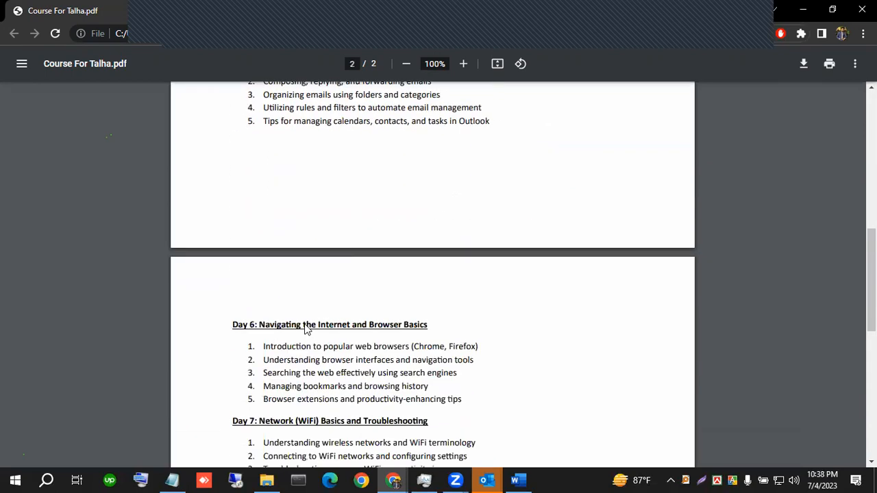
{"action": "scroll", "coordinate": [306, 327], "scroll_direction": "up", "scroll_amount": 5}
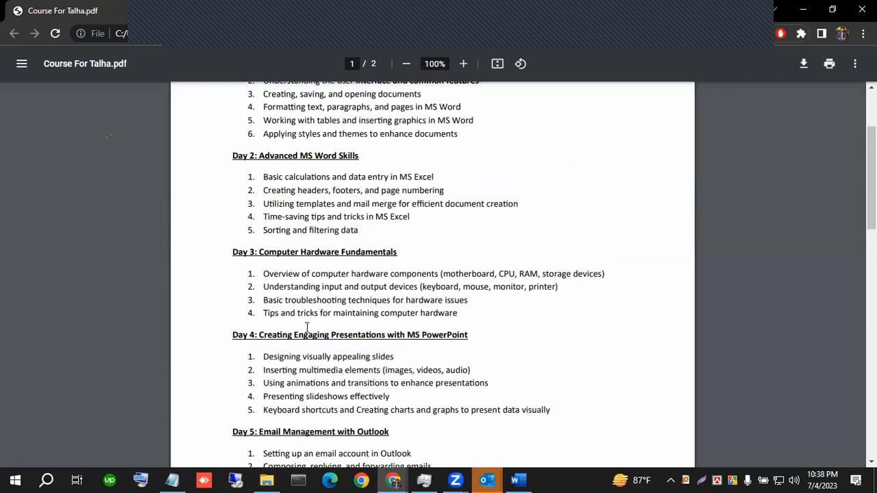
{"action": "scroll", "coordinate": [307, 328], "scroll_direction": "up", "scroll_amount": 2}
{"action": "left_click_drag", "start_coordinate": [263, 197], "coordinate": [474, 200]}
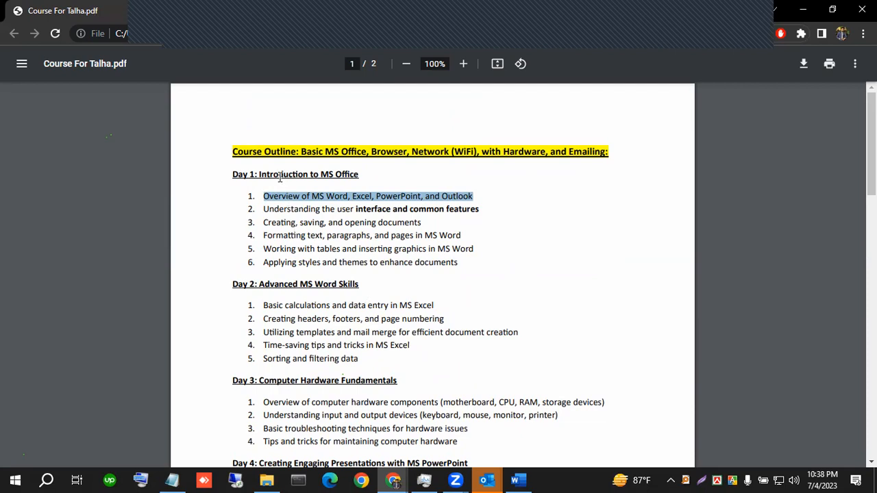
{"action": "left_click_drag", "start_coordinate": [278, 174], "coordinate": [324, 198]}
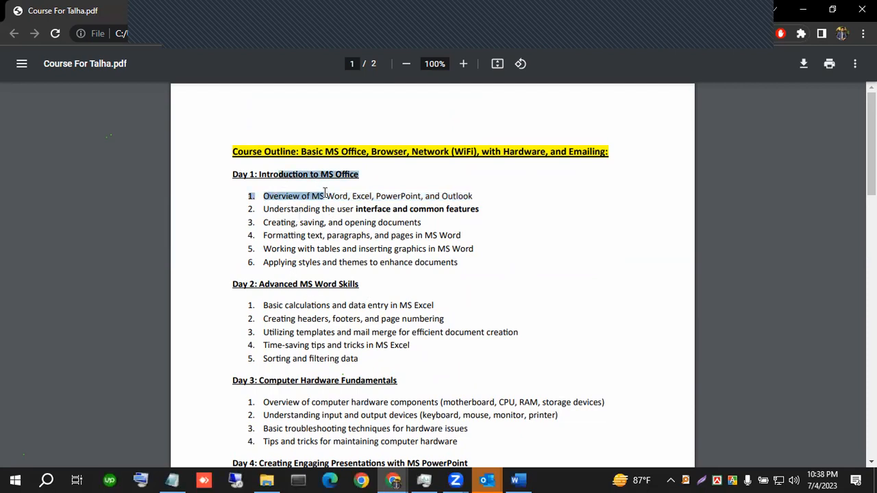
{"action": "left_click", "coordinate": [325, 195]}
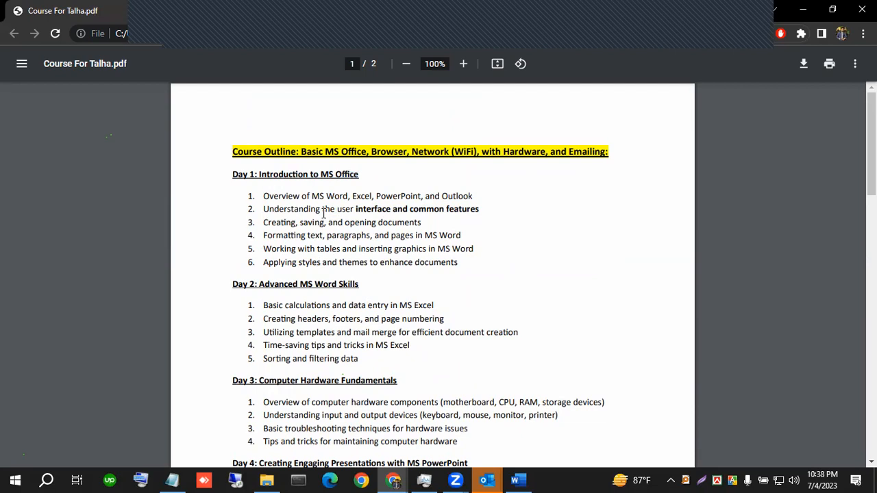
Read through the outline to Day 7 and examine the full course title above Day 1.
{"action": "scroll", "coordinate": [318, 246], "scroll_direction": "down", "scroll_amount": 10}
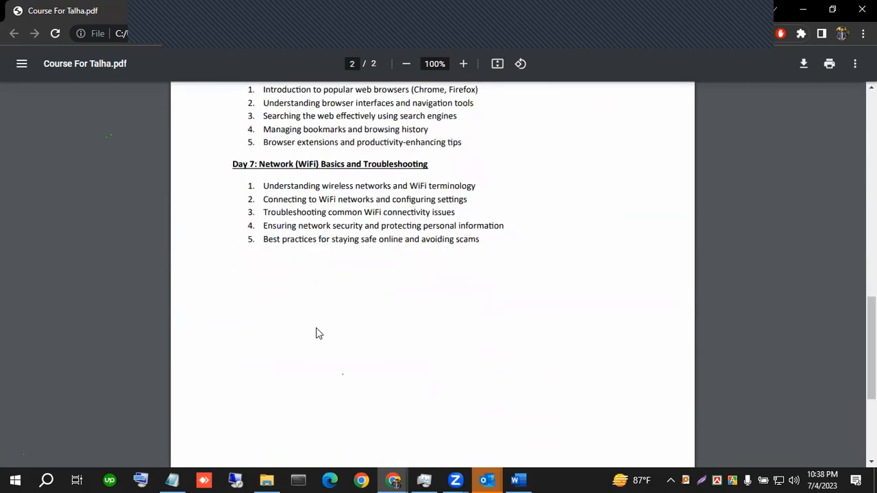
{"action": "scroll", "coordinate": [316, 329], "scroll_direction": "up", "scroll_amount": 8}
{"action": "scroll", "coordinate": [321, 299], "scroll_direction": "up", "scroll_amount": 4}
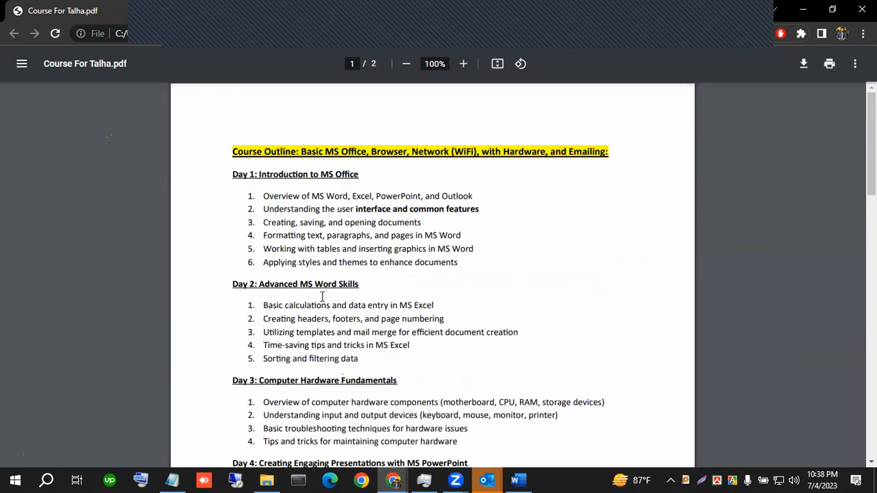
{"action": "scroll", "coordinate": [322, 294], "scroll_direction": "down", "scroll_amount": 6}
{"action": "scroll", "coordinate": [322, 290], "scroll_direction": "down", "scroll_amount": 3}
{"action": "scroll", "coordinate": [322, 290], "scroll_direction": "up", "scroll_amount": 9}
{"action": "left_click_drag", "start_coordinate": [233, 151], "coordinate": [611, 152]}
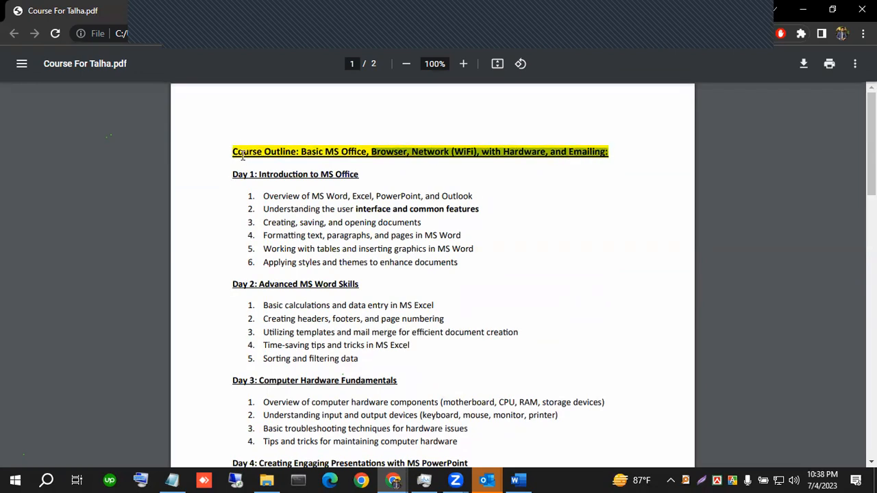
{"action": "left_click", "coordinate": [217, 152]}
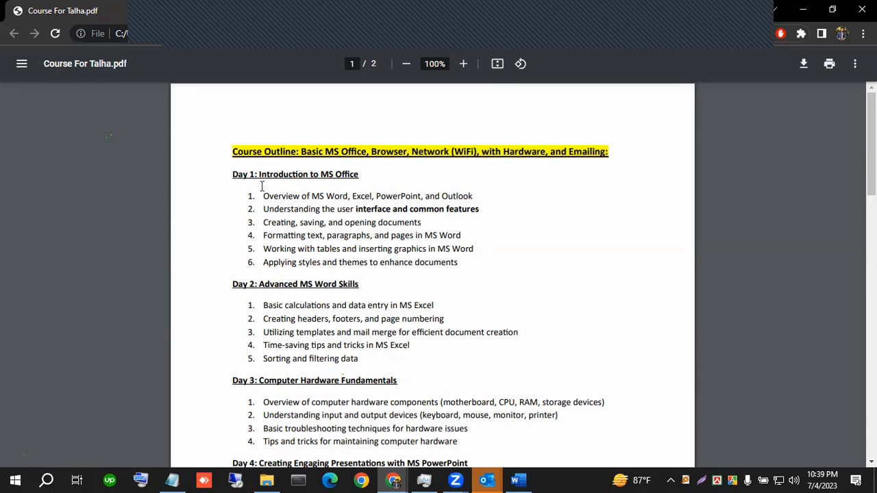
{"action": "left_click_drag", "start_coordinate": [232, 151], "coordinate": [609, 152]}
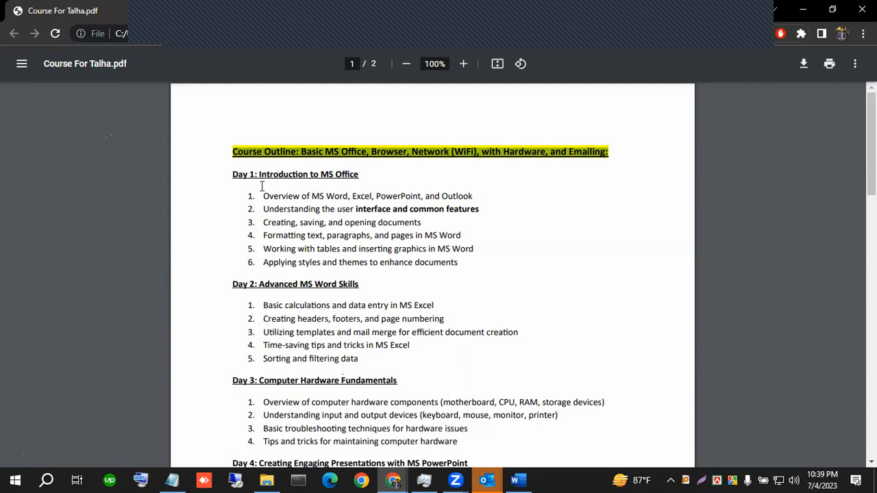
{"action": "left_click", "coordinate": [270, 151]}
{"action": "left_click_drag", "start_coordinate": [233, 152], "coordinate": [596, 160]}
Switch to the Word document and look at the available text highlight colors.
{"action": "key", "text": "alt+Tab"}
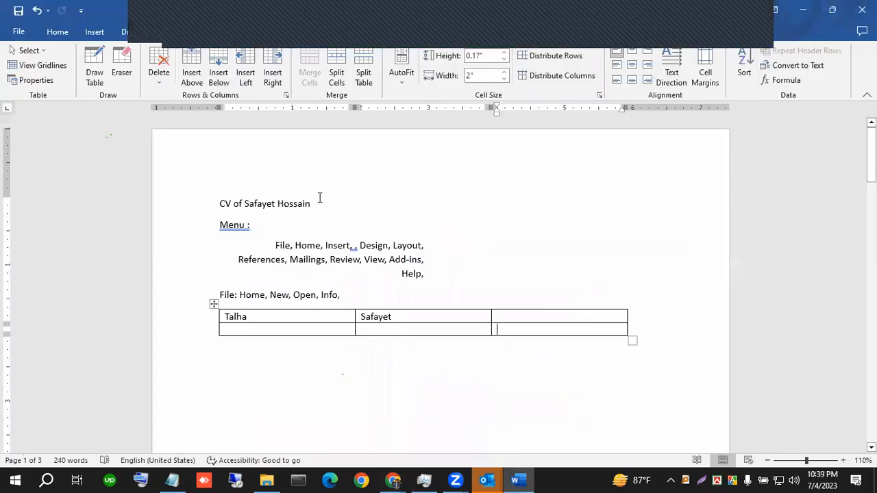
{"action": "left_click", "coordinate": [95, 32]}
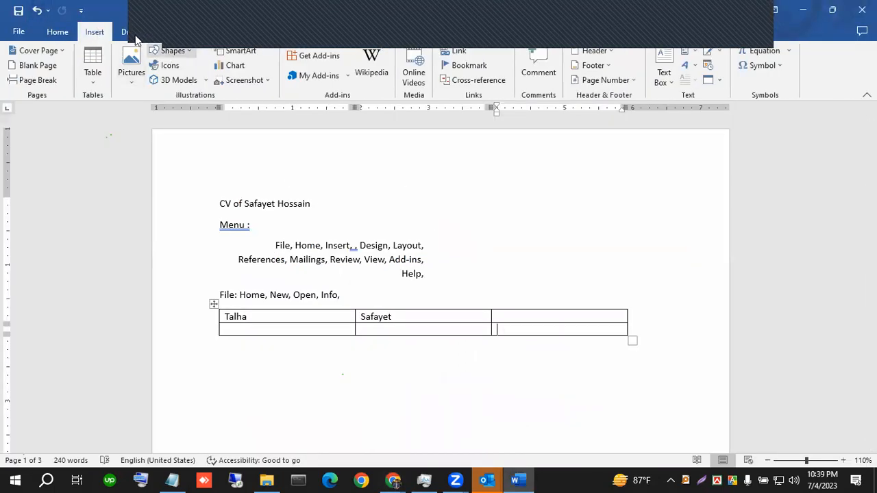
{"action": "left_click", "coordinate": [58, 32]}
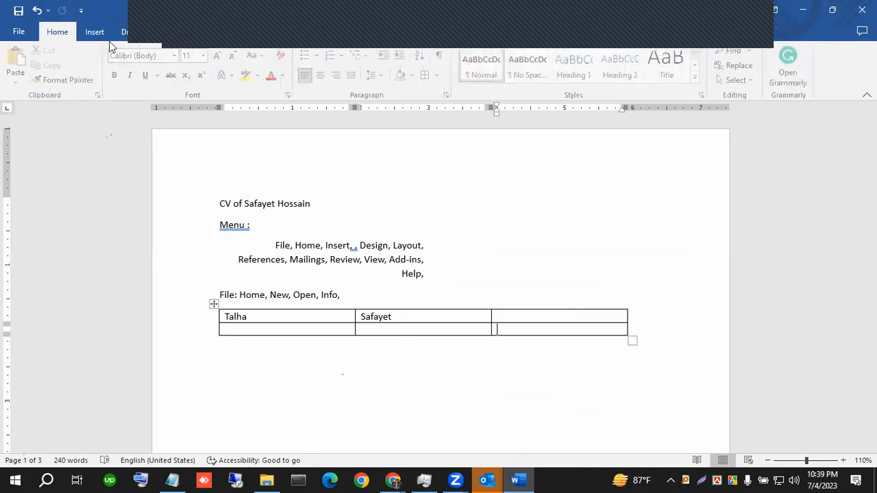
{"action": "left_click", "coordinate": [261, 76]}
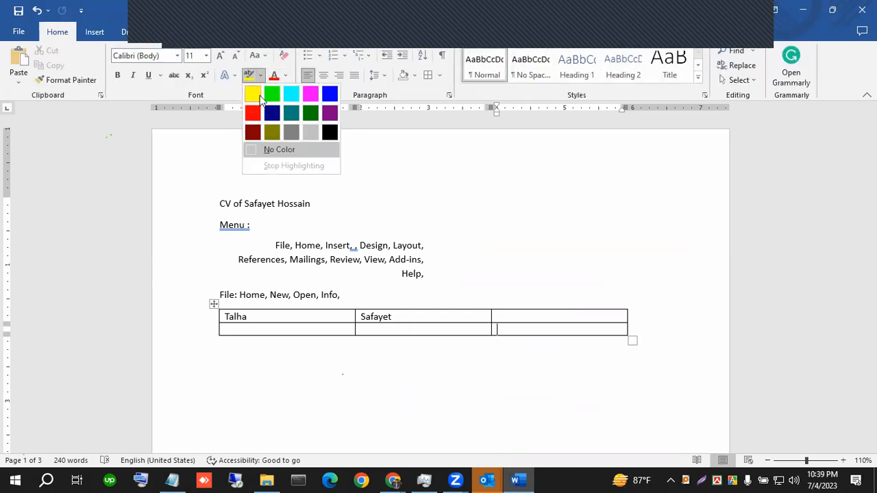
{"action": "left_click", "coordinate": [242, 363]}
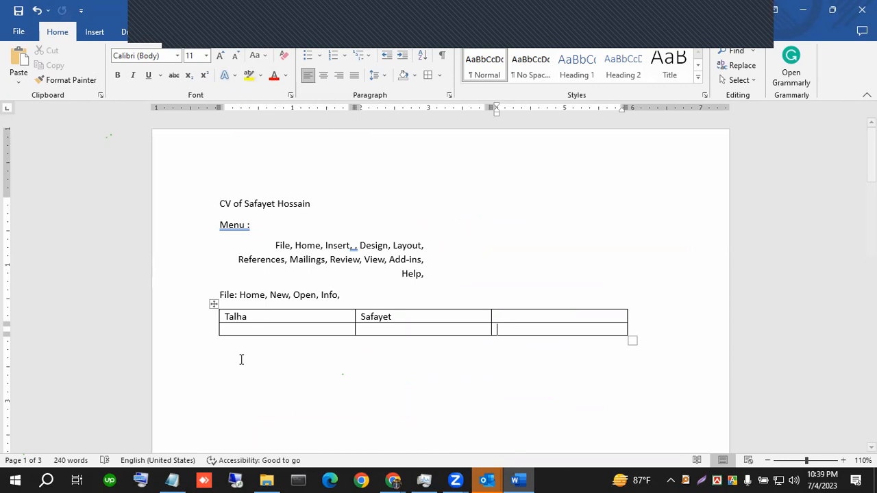
Apply outside borders to the "File, Home, Insert, , Design, Layout" text under the Menu heading.
{"action": "left_click_drag", "start_coordinate": [276, 246], "coordinate": [411, 250]}
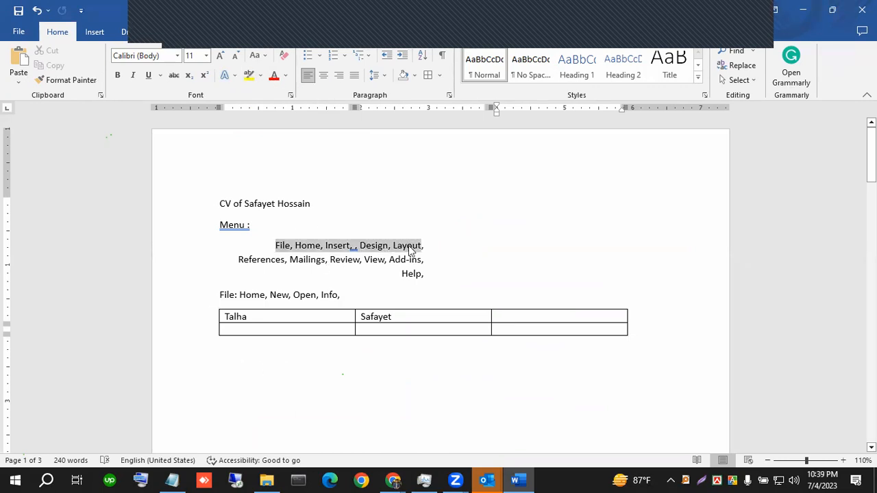
{"action": "left_click", "coordinate": [439, 75]}
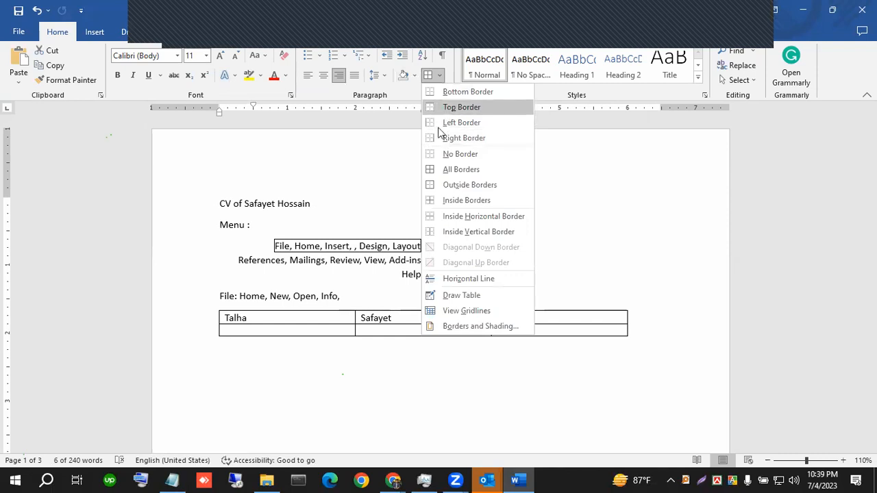
{"action": "left_click", "coordinate": [442, 183]}
Shade the bordered menu text with the Solid (100%) pattern style, applied to the text, through Borders and Shading.
{"action": "left_click", "coordinate": [439, 77]}
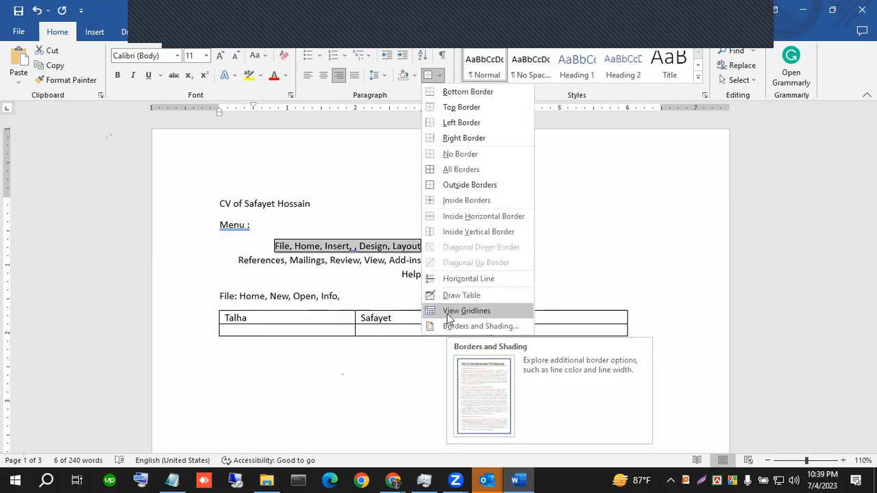
{"action": "left_click", "coordinate": [450, 326]}
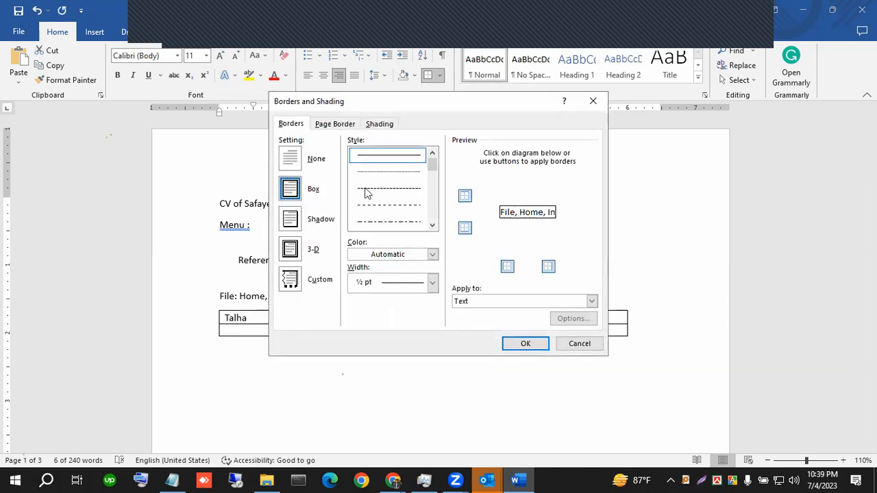
{"action": "left_click", "coordinate": [335, 124]}
{"action": "left_click", "coordinate": [380, 124]}
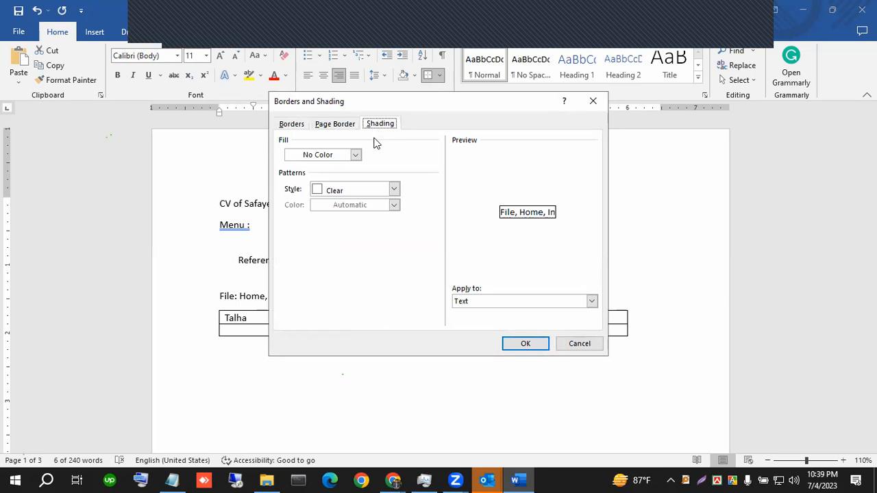
{"action": "left_click", "coordinate": [325, 192]}
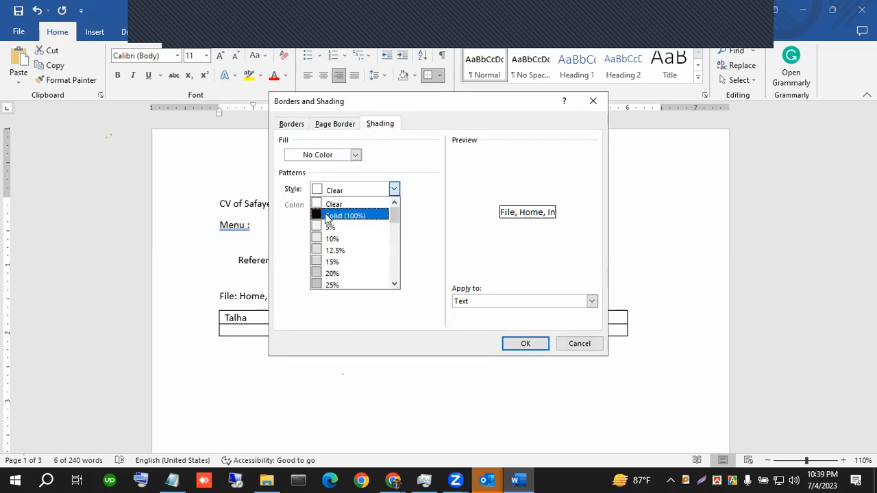
{"action": "left_click", "coordinate": [330, 215]}
{"action": "left_click", "coordinate": [528, 344]}
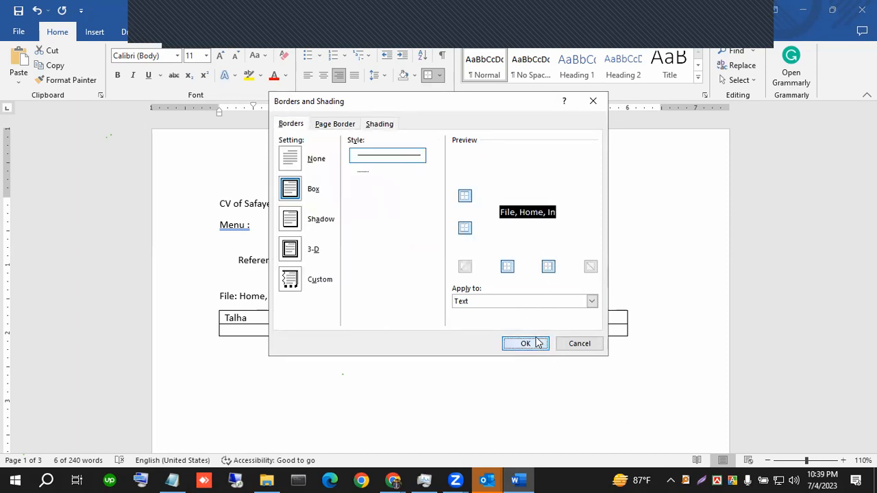
{"action": "left_click", "coordinate": [316, 257]}
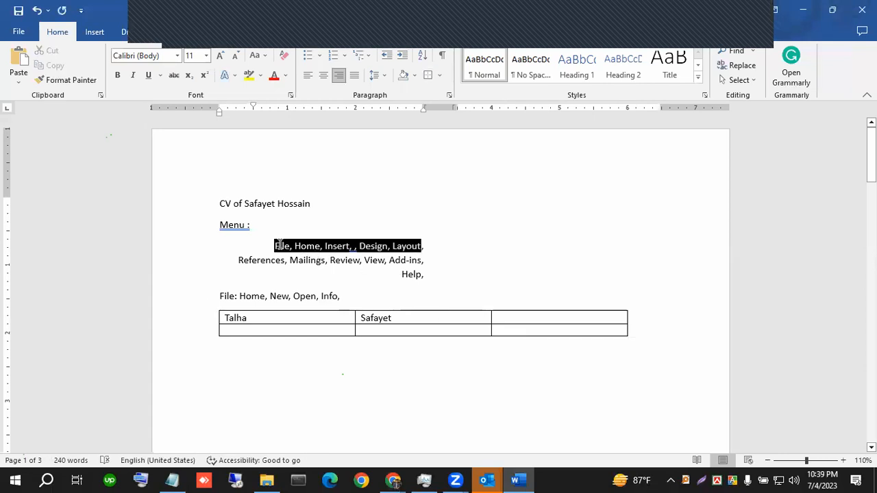
Select the shaded menu text and compare it with the highlighted title in the course outline PDF in Chrome.
{"action": "mouse_move", "coordinate": [275, 245]}
{"action": "left_mouse_down"}
{"action": "mouse_move", "coordinate": [390, 260]}
{"action": "mouse_move", "coordinate": [422, 248]}
{"action": "left_mouse_up"}
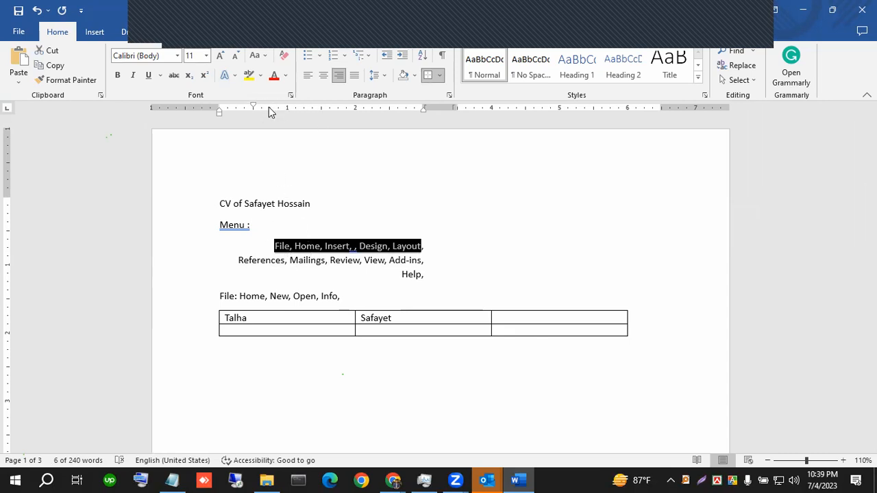
{"action": "key", "text": "alt+Tab"}
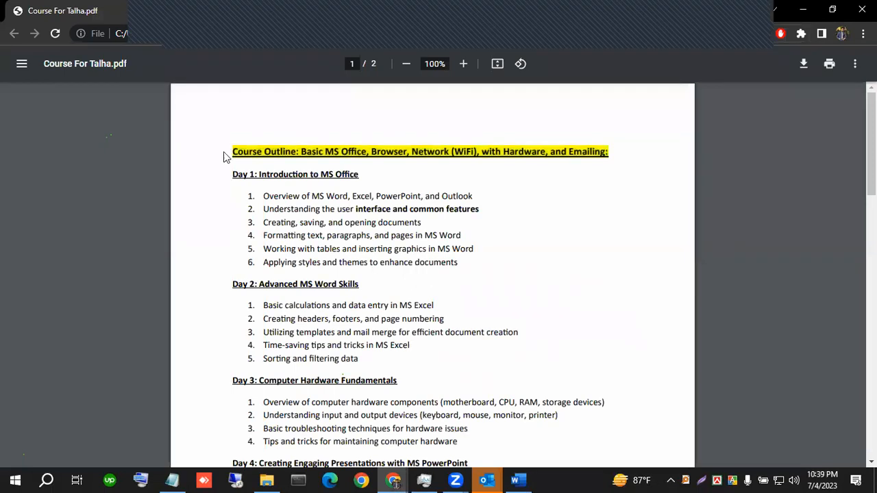
{"action": "key", "text": "alt+Tab"}
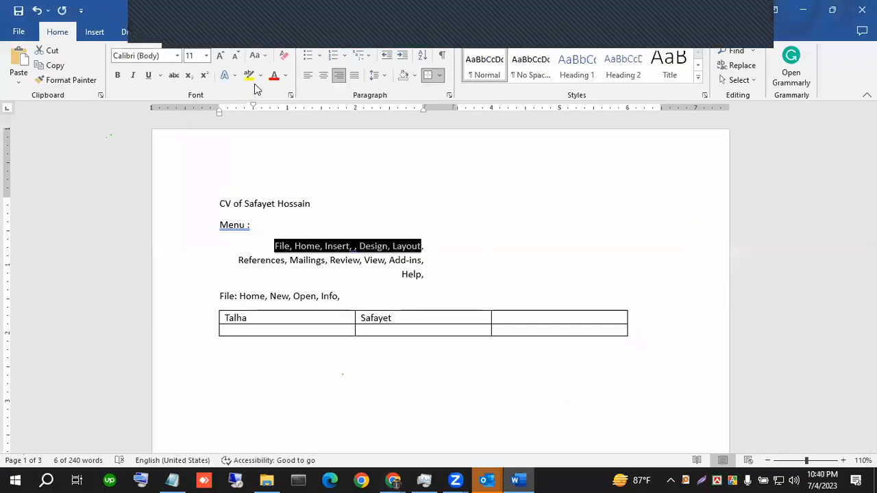
Place the insertion point in the blank area below the table and view the line spacing options.
{"action": "scroll", "coordinate": [235, 319], "scroll_direction": "down", "scroll_amount": 3}
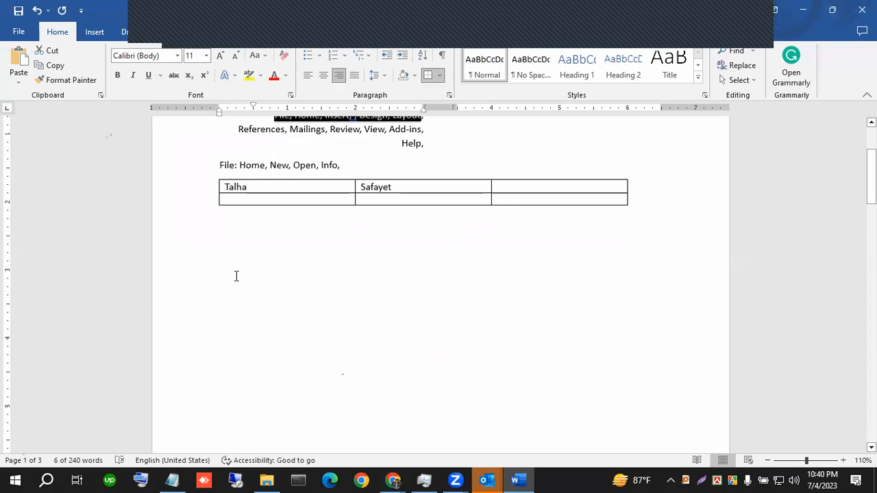
{"action": "left_click", "coordinate": [243, 244]}
{"action": "key", "text": "alt+Tab"}
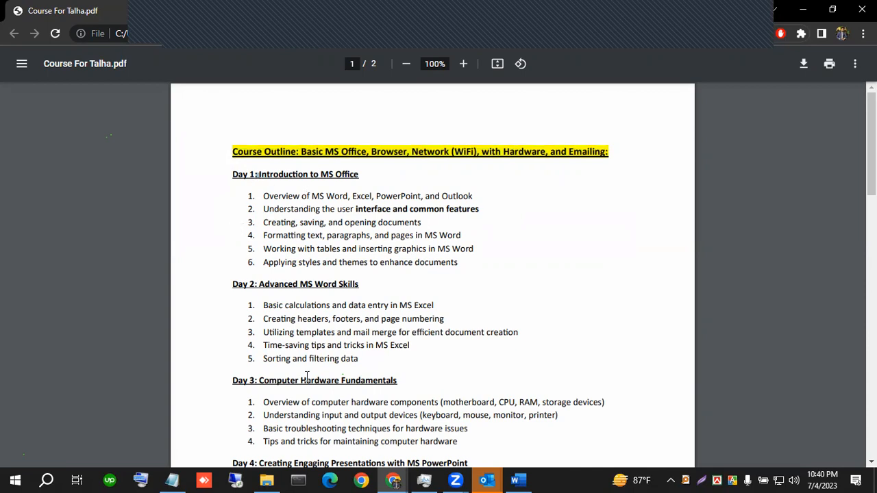
{"action": "key", "text": "alt+Tab"}
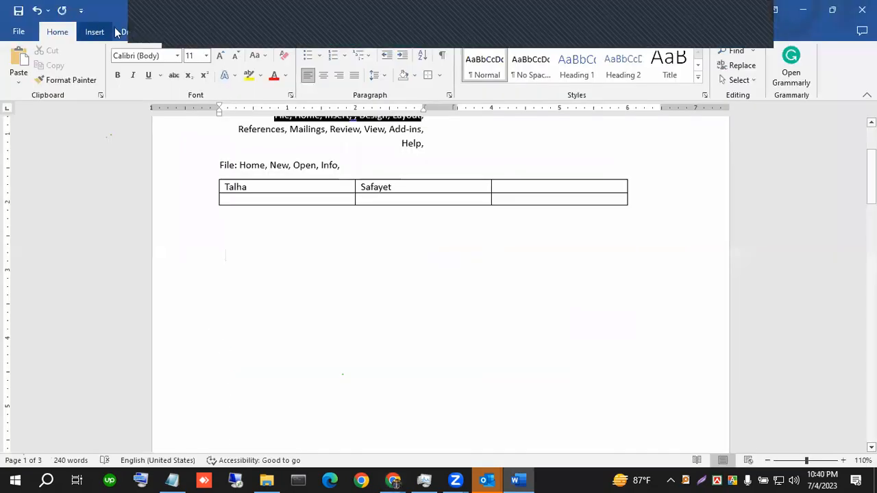
{"action": "left_click", "coordinate": [387, 78]}
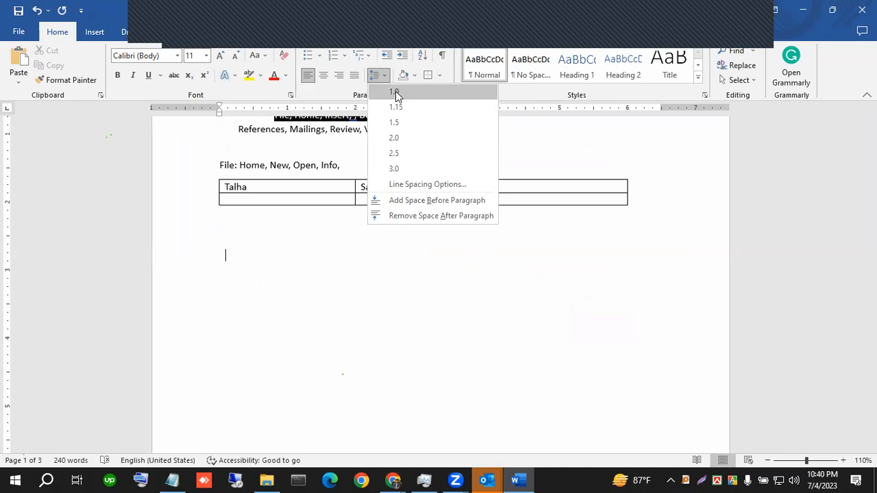
{"action": "left_click", "coordinate": [236, 299]}
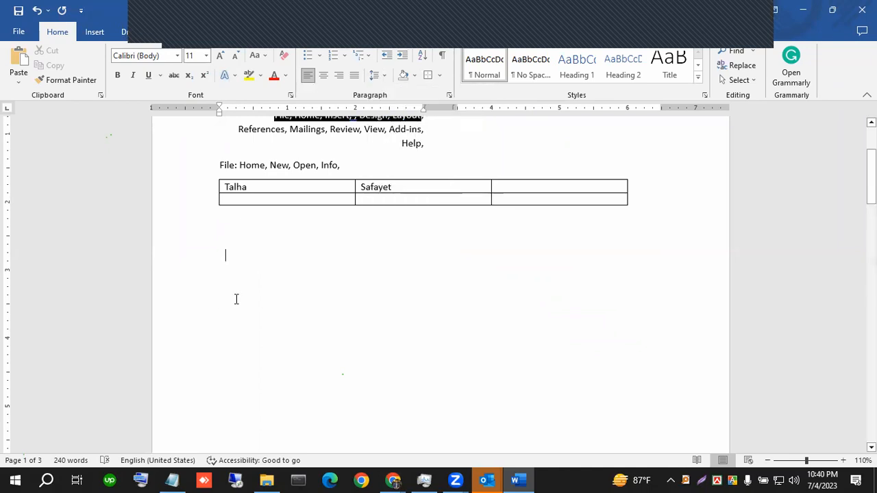
Switch to the course outline PDF in Chrome and review its topics from the title through Day 5.
{"action": "key", "text": "alt+Tab"}
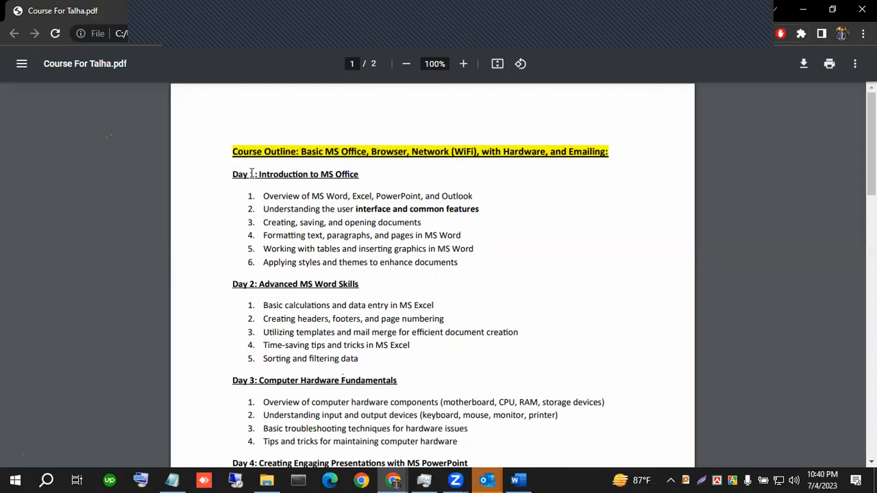
{"action": "left_click_drag", "start_coordinate": [231, 152], "coordinate": [470, 445]}
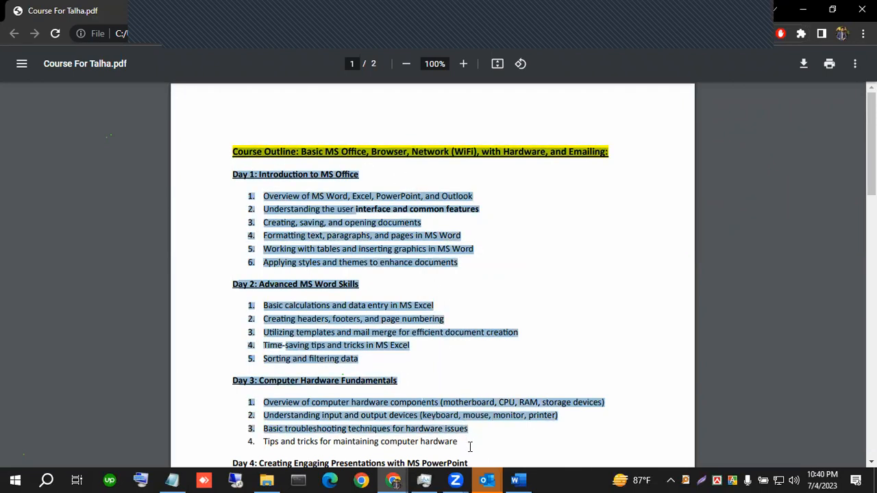
{"action": "scroll", "coordinate": [469, 390], "scroll_direction": "down", "scroll_amount": 4}
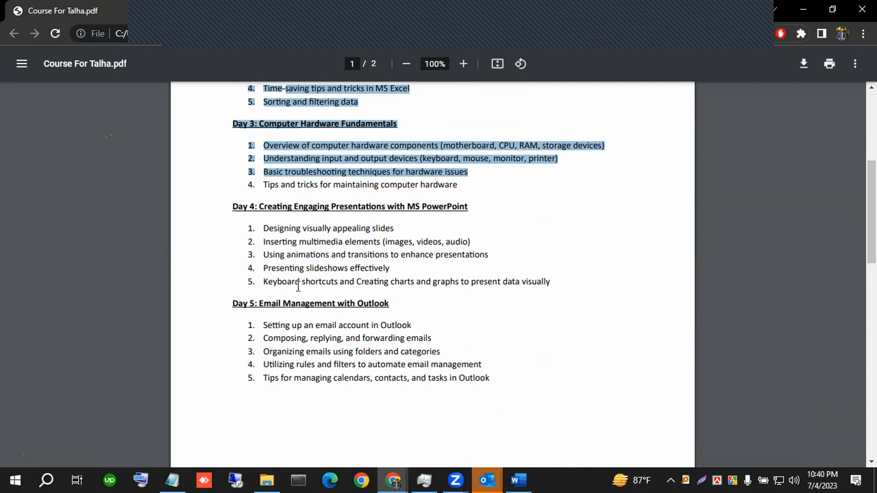
{"action": "scroll", "coordinate": [299, 325], "scroll_direction": "up", "scroll_amount": 4}
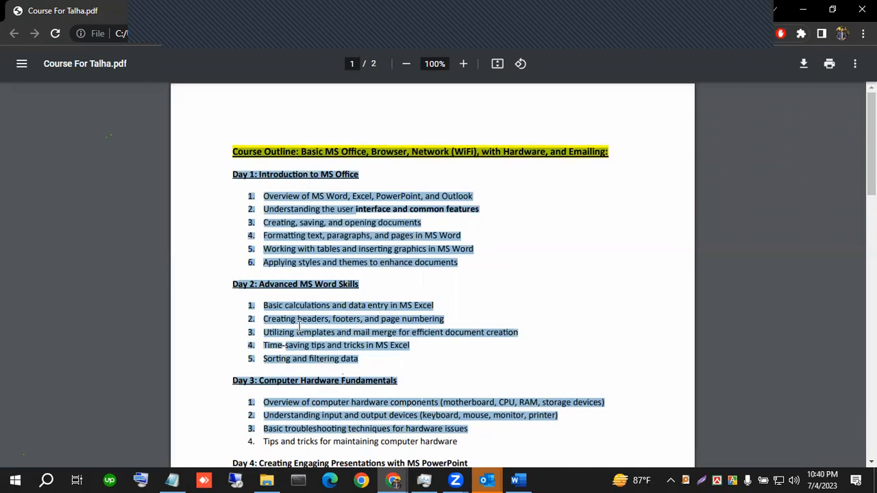
{"action": "left_click", "coordinate": [292, 194]}
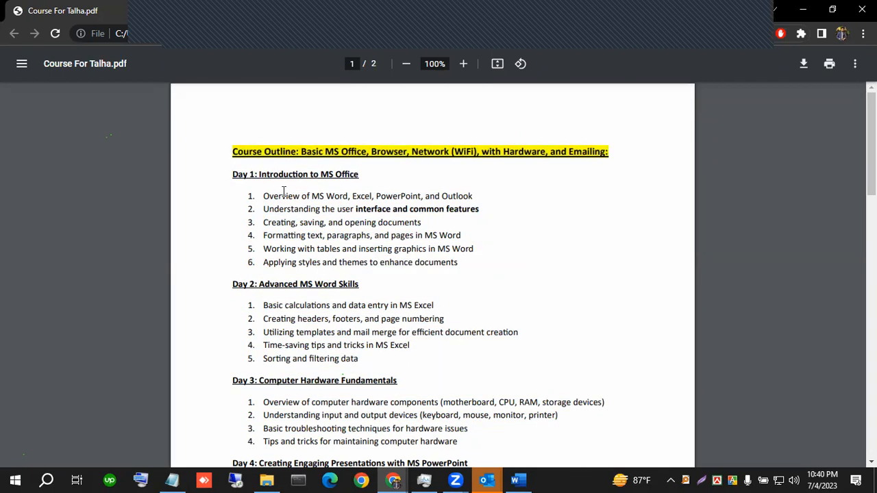
Copy the Day 1 topic "Overview of MS Word, Excel, PowerPoint, and Outlook" from the PDF and return to the Word document.
{"action": "left_click_drag", "start_coordinate": [262, 196], "coordinate": [475, 199]}
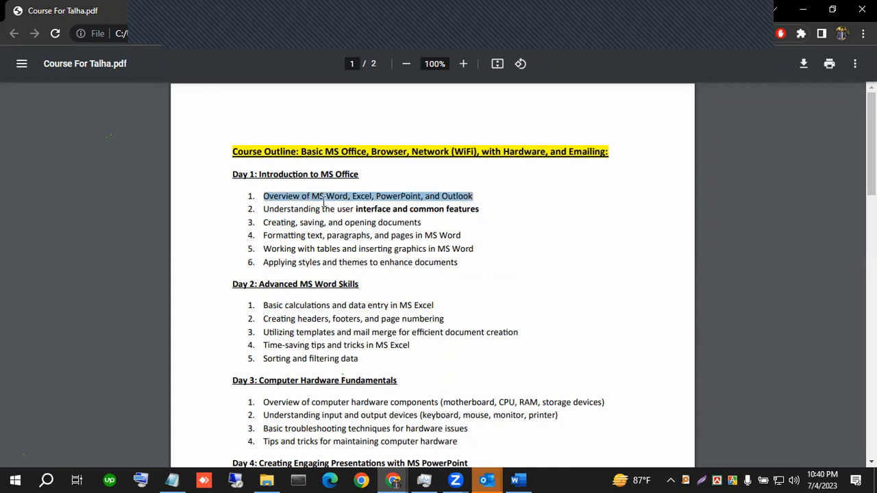
{"action": "key", "text": "alt+Tab"}
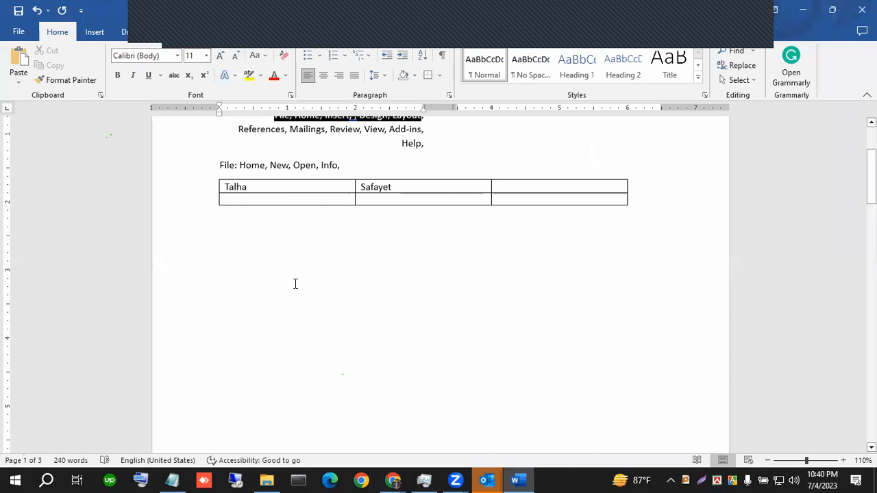
{"action": "key", "text": "alt+Tab"}
{"action": "right_click", "coordinate": [348, 198]}
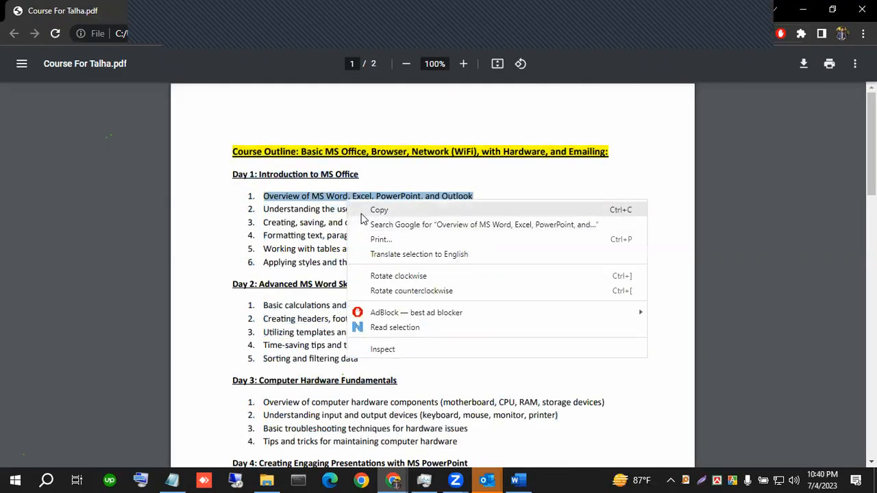
{"action": "left_click", "coordinate": [356, 209]}
{"action": "key", "text": "alt+Tab"}
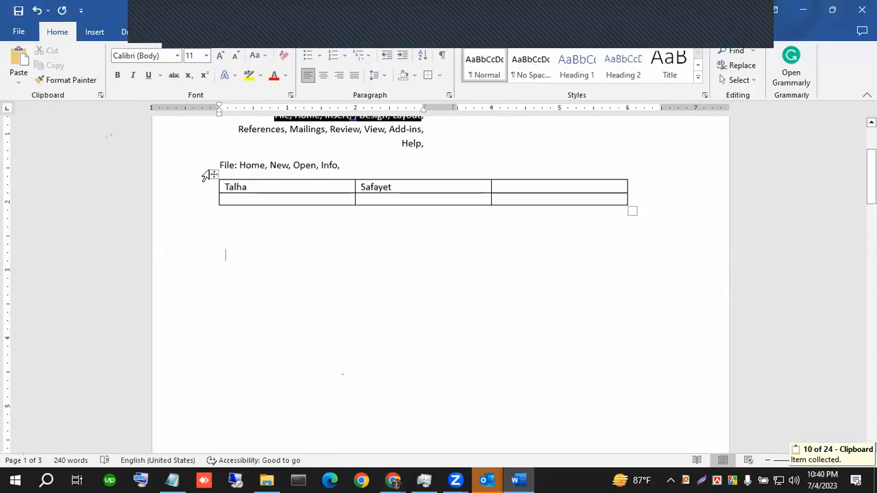
Try font size 36 at the insertion point below the table and set it to 72.
{"action": "left_click", "coordinate": [205, 55]}
{"action": "left_click", "coordinate": [194, 230]}
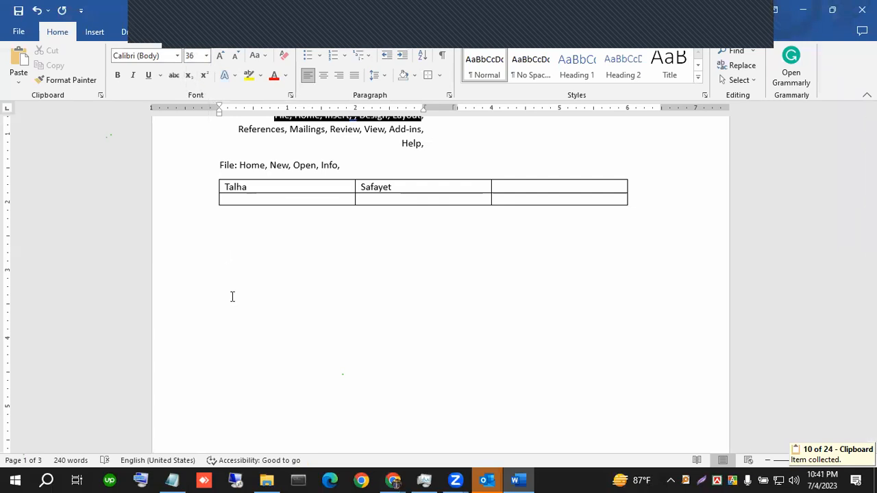
{"action": "left_click", "coordinate": [205, 56]}
{"action": "left_click", "coordinate": [190, 254]}
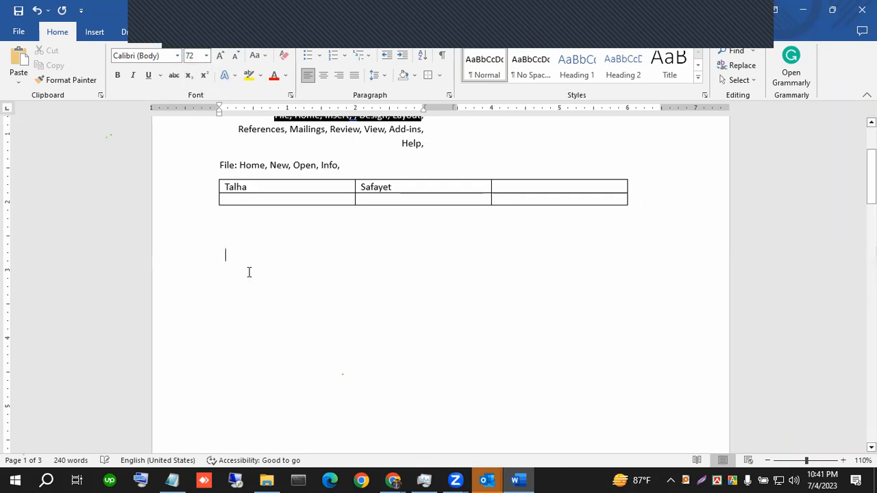
Paste the copied topic below the table, select its "Outloo" line and view the whole document at 30% zoom.
{"action": "left_click", "coordinate": [14, 82]}
{"action": "left_click", "coordinate": [46, 115]}
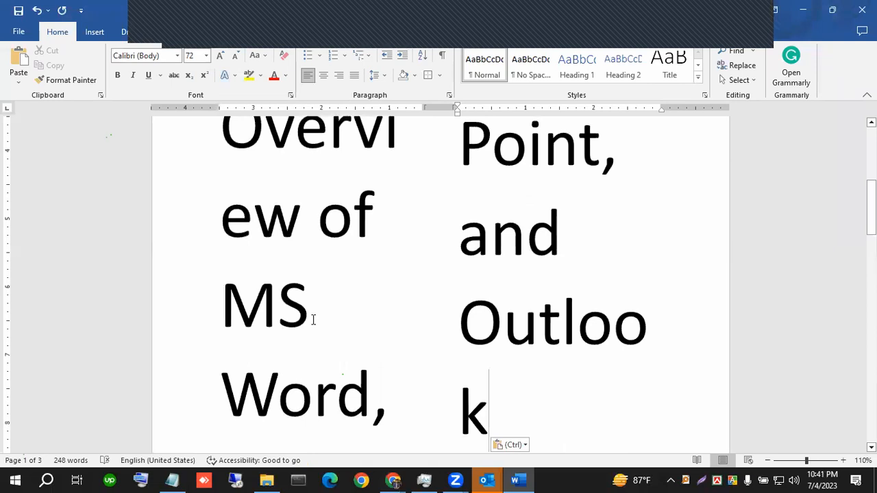
{"action": "left_click", "coordinate": [438, 318]}
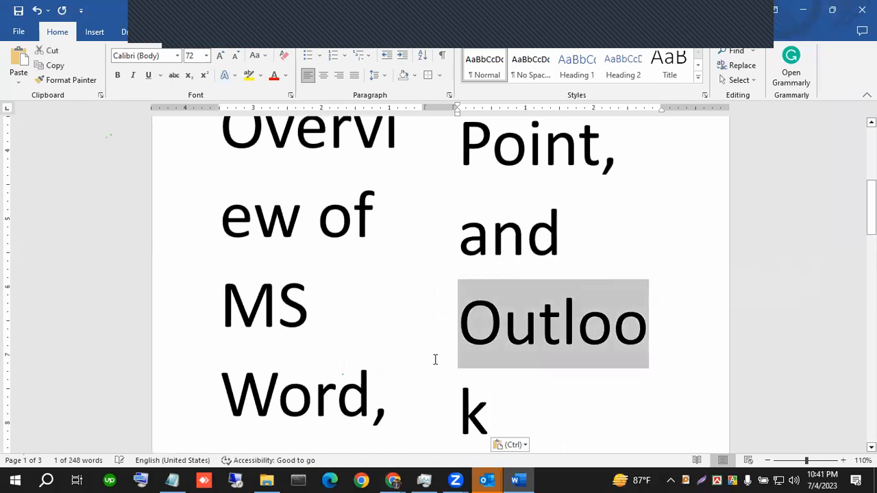
{"action": "scroll", "coordinate": [426, 341], "scroll_direction": "down", "scroll_amount": 8, "text": "ctrl"}
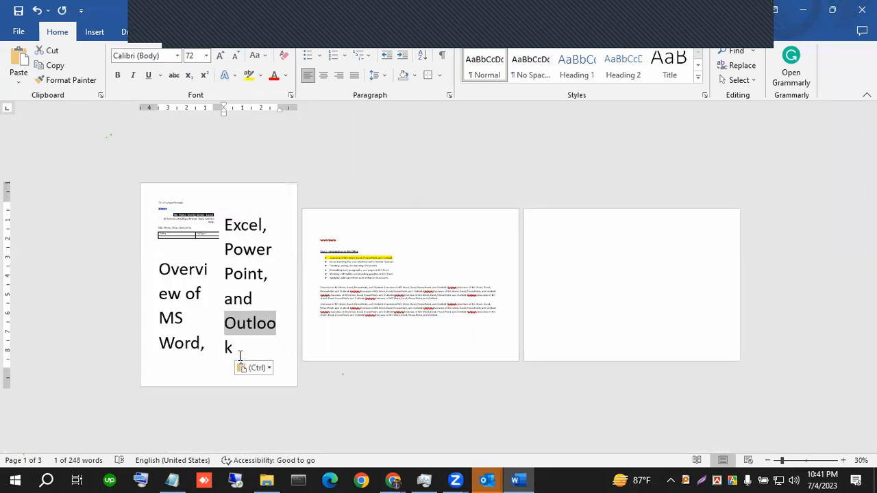
Set the pasted overview topic below the table to font size 8 and select its line at 110% zoom.
{"action": "left_click_drag", "start_coordinate": [240, 355], "coordinate": [217, 249]}
{"action": "left_click", "coordinate": [206, 56]}
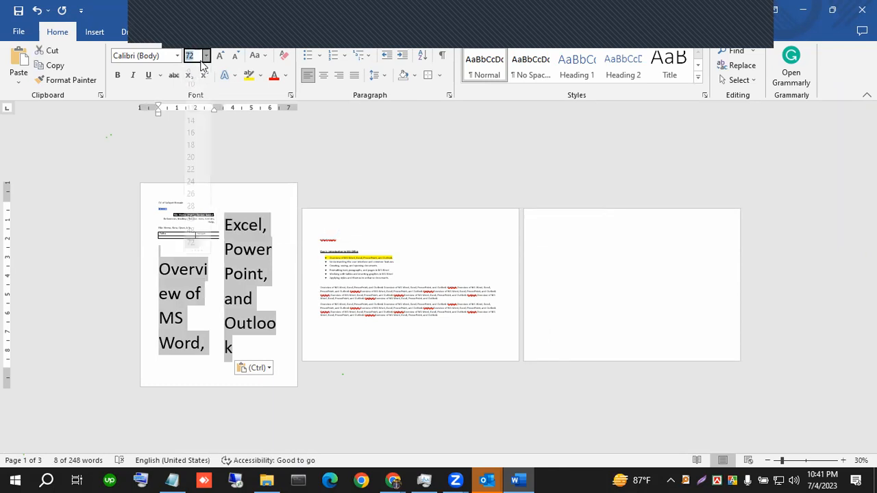
{"action": "left_click", "coordinate": [189, 70]}
{"action": "left_click", "coordinate": [229, 306]}
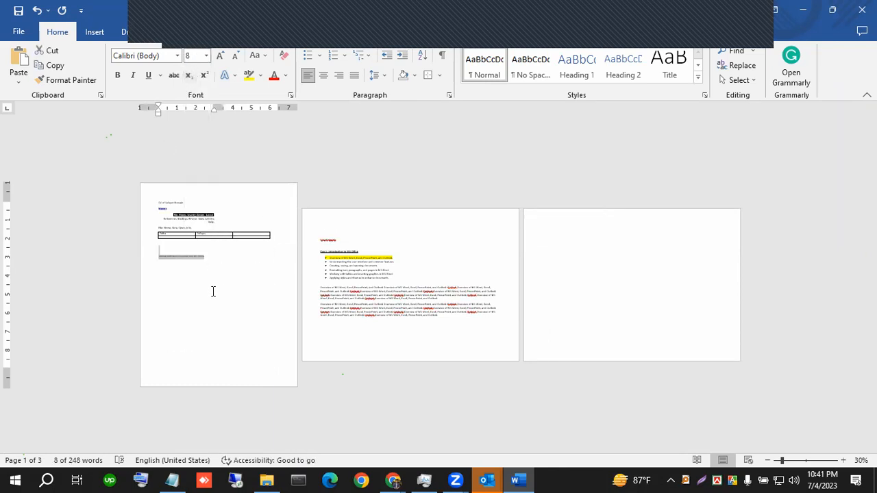
{"action": "scroll", "coordinate": [219, 308], "scroll_direction": "up", "scroll_amount": 8}
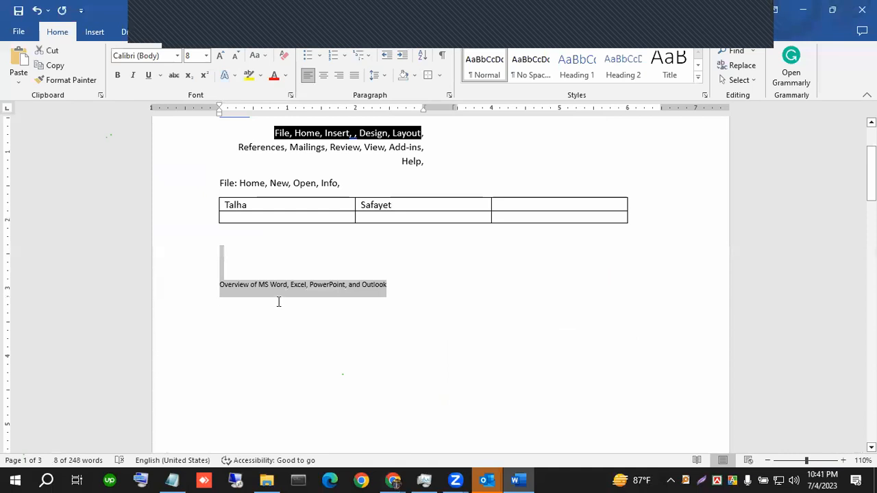
{"action": "left_click_drag", "start_coordinate": [219, 283], "coordinate": [388, 285]}
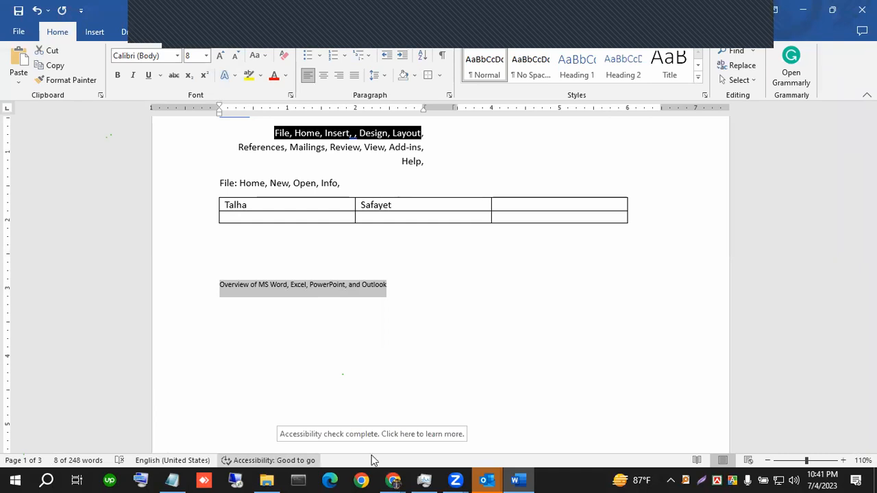
{"action": "left_click", "coordinate": [792, 480]}
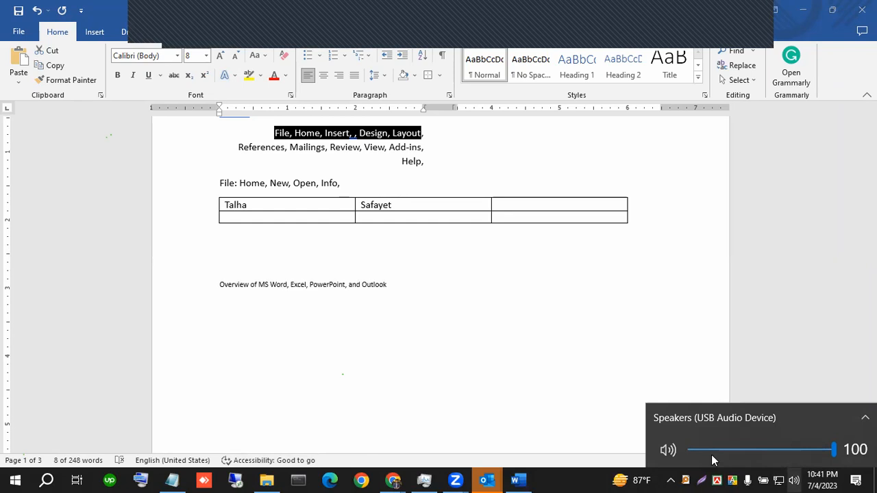
{"action": "left_click", "coordinate": [391, 299]}
Switch to the course outline PDF in Chrome, fit it to the page, copy everything from the title through Day 5, and return to Word.
{"action": "key", "text": "alt+Tab"}
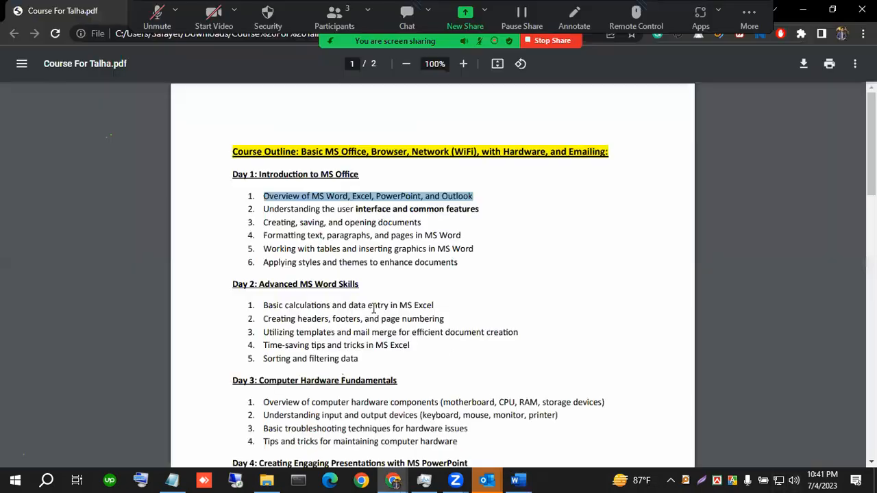
{"action": "left_click", "coordinate": [295, 214]}
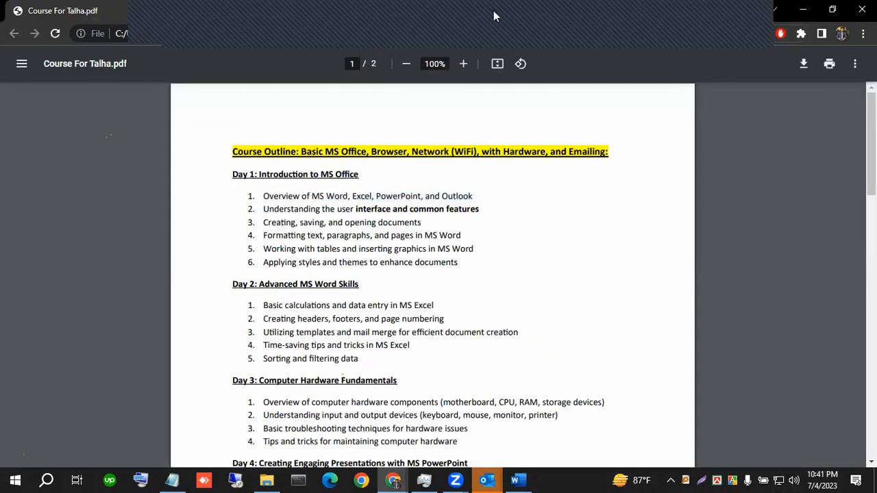
{"action": "left_click", "coordinate": [498, 64]}
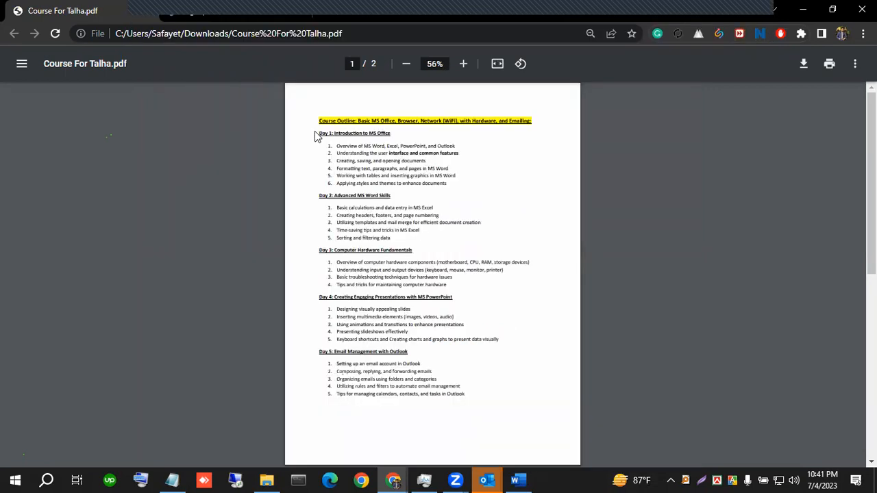
{"action": "left_click_drag", "start_coordinate": [320, 120], "coordinate": [473, 395]}
{"action": "key", "text": "alt+Tab"}
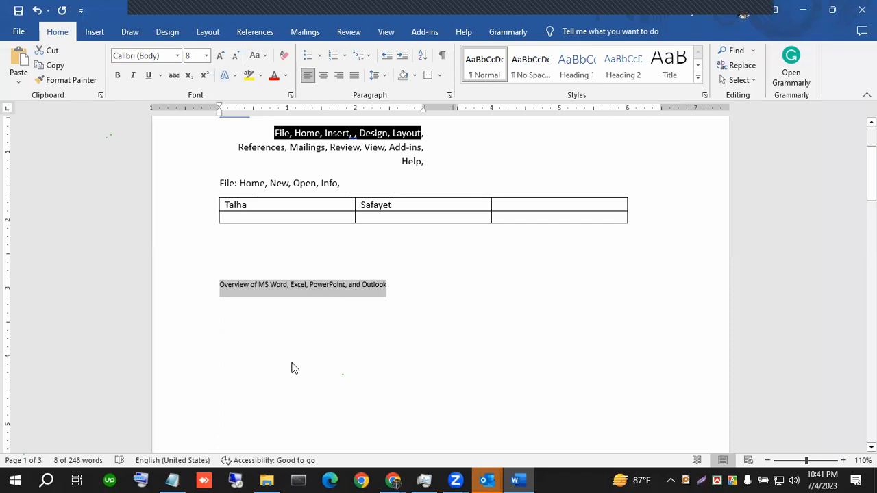
{"action": "key", "text": "alt+Tab"}
{"action": "key", "text": "ctrl+c"}
{"action": "key", "text": "alt+Tab"}
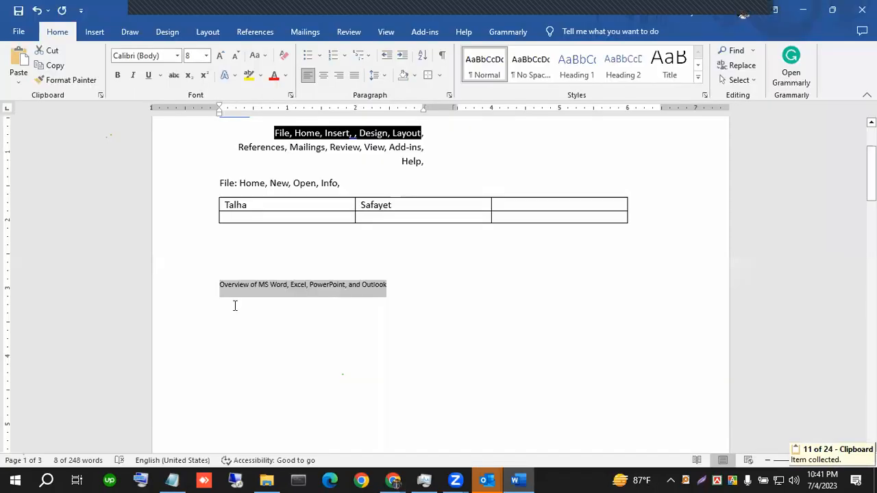
Create a new blank document, paste the copied course outline and open the paste options.
{"action": "key", "text": "ctrl+n"}
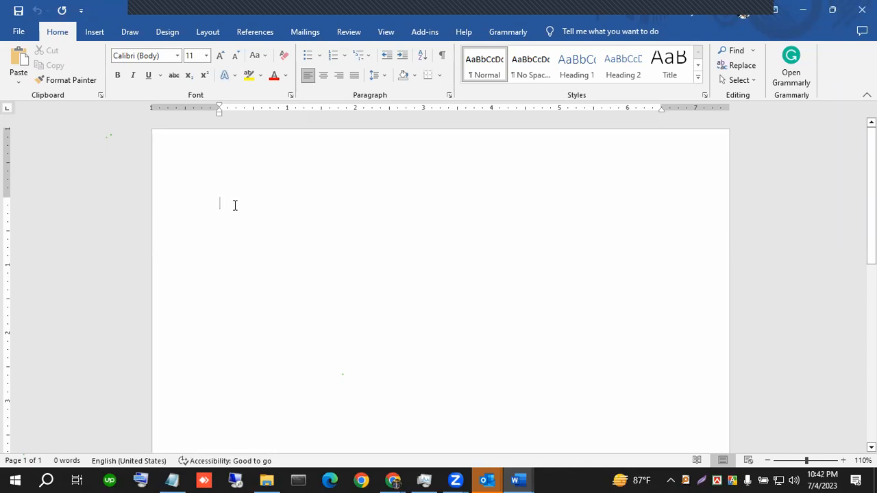
{"action": "key", "text": "ctrl+v"}
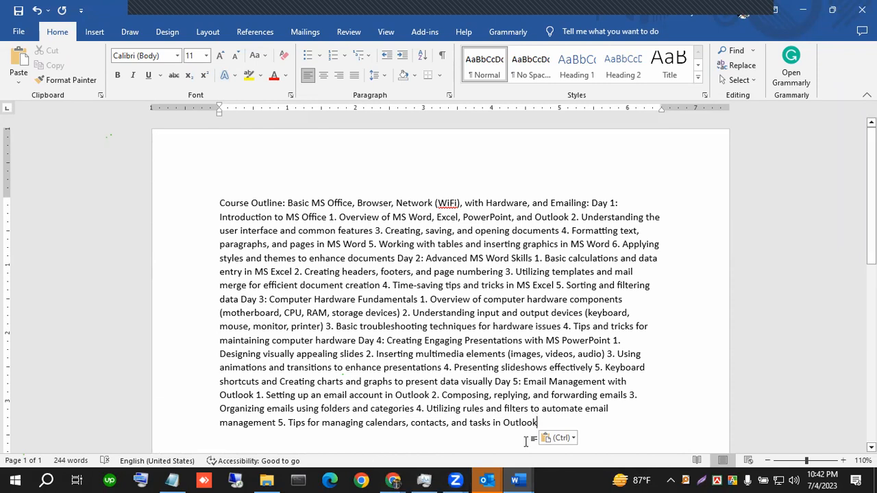
{"action": "left_click", "coordinate": [19, 81]}
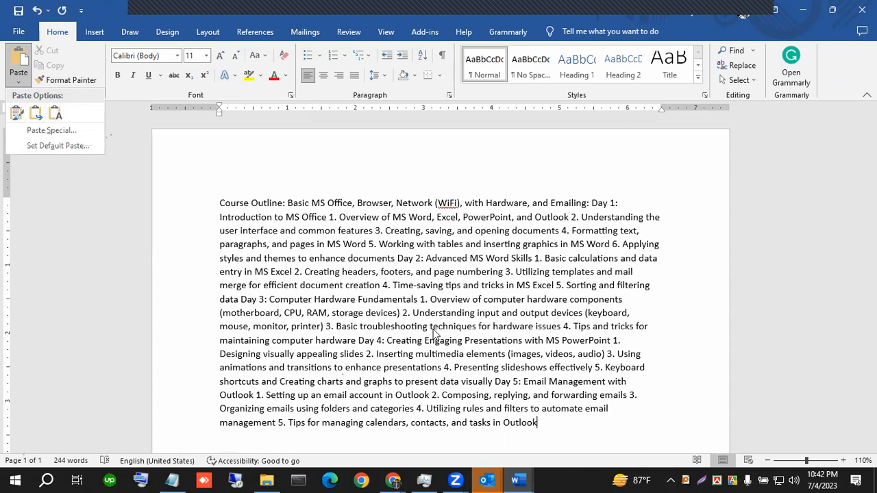
Delete all of the pasted outline text from the new document.
{"action": "left_click", "coordinate": [221, 203]}
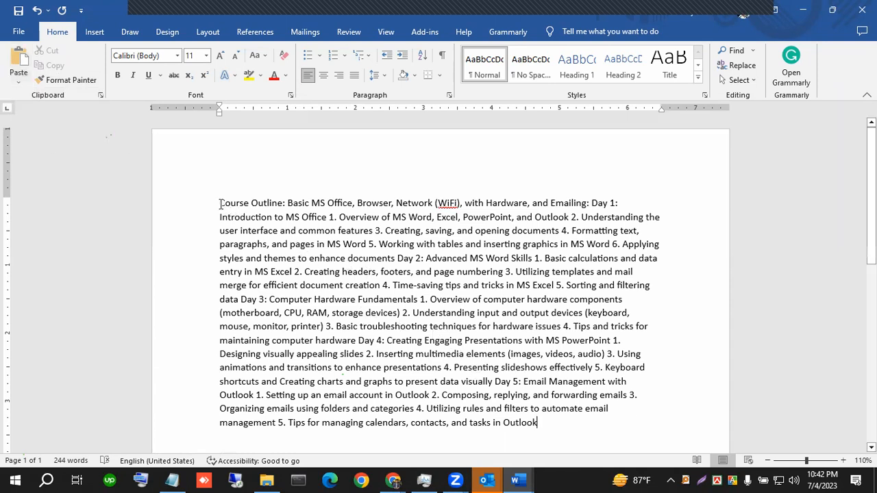
{"action": "left_click", "coordinate": [220, 204]}
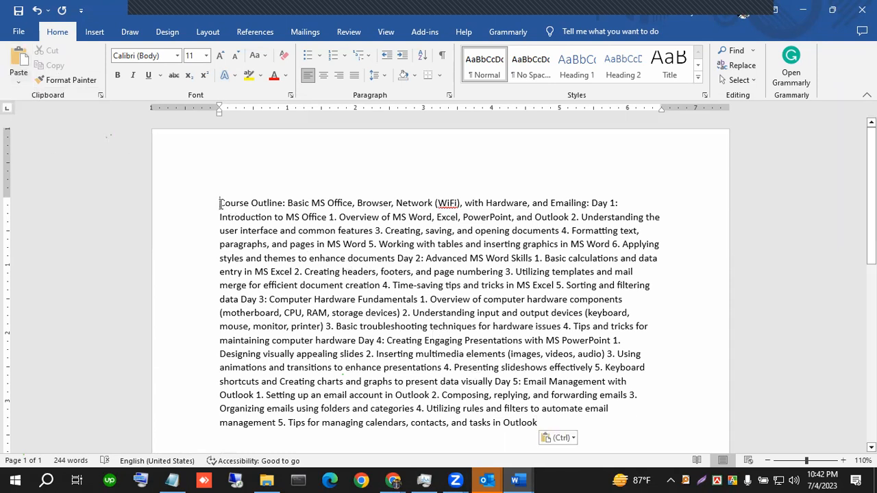
{"action": "left_click", "coordinate": [541, 423], "text": "shift"}
{"action": "key", "text": "Delete"}
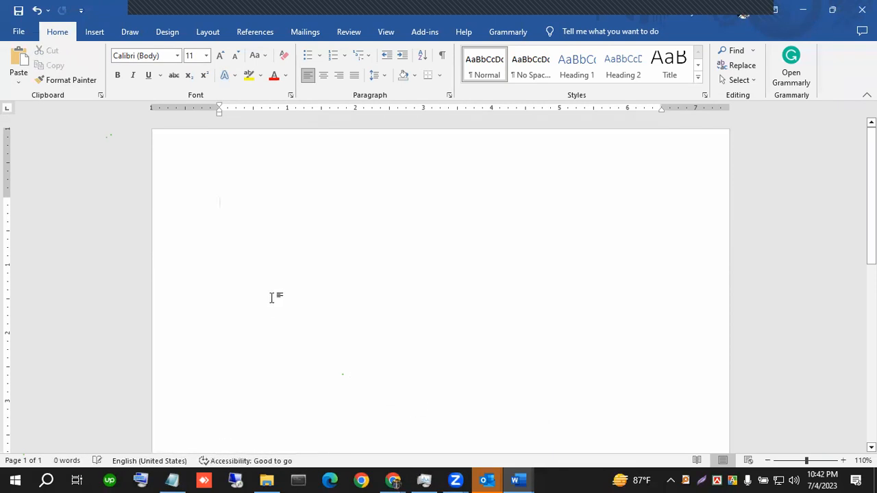
Copy only the six Day 1 topics from the course outline PDF and return to Word.
{"action": "key", "text": "ctrl+z"}
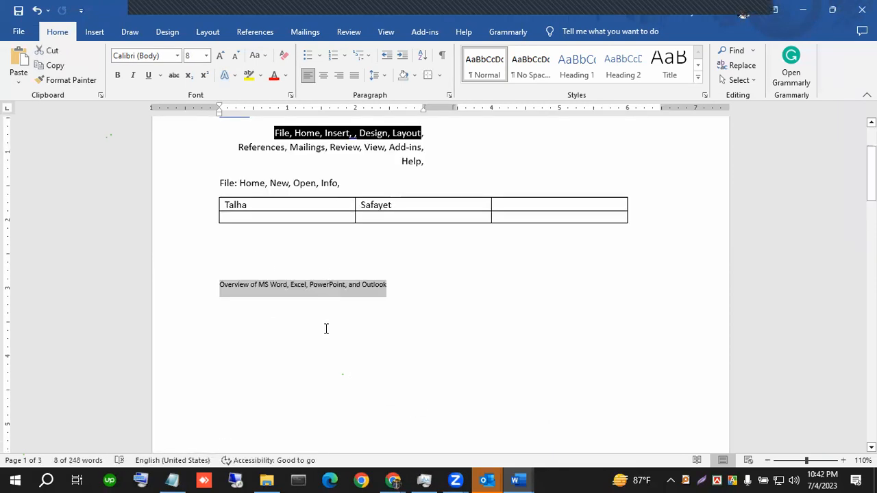
{"action": "key", "text": "alt+Tab"}
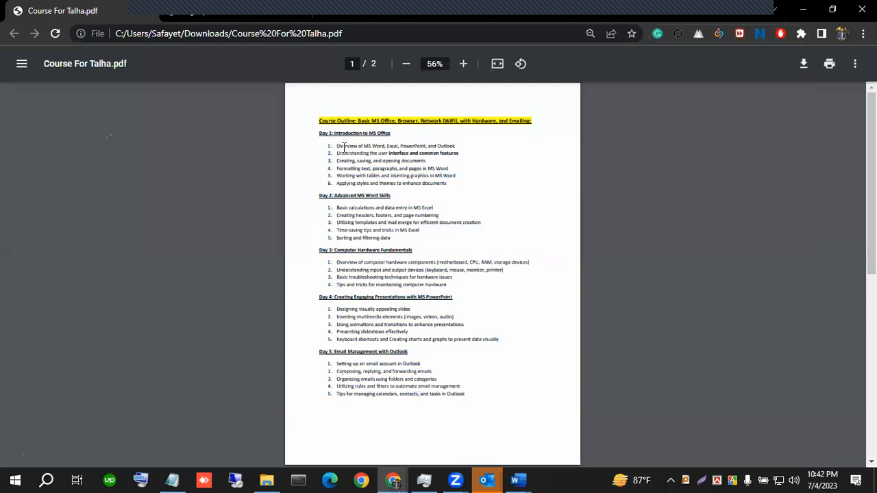
{"action": "left_click_drag", "start_coordinate": [344, 146], "coordinate": [451, 181]}
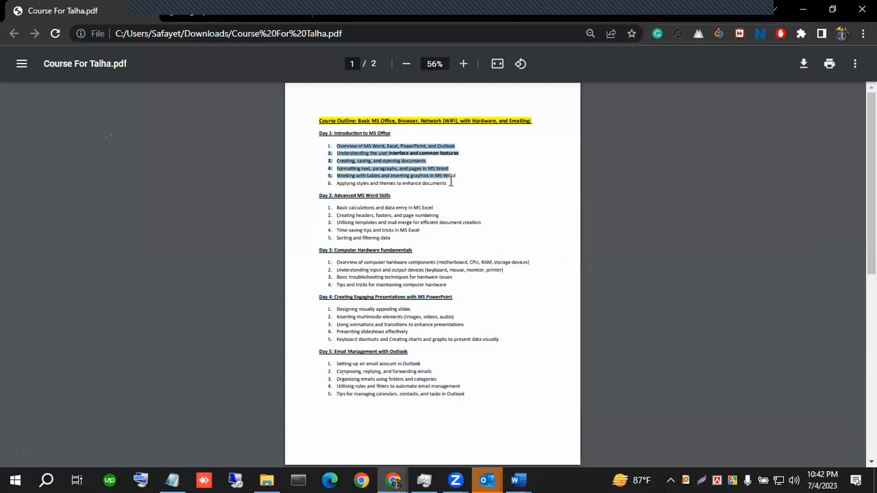
{"action": "left_click", "coordinate": [326, 149]}
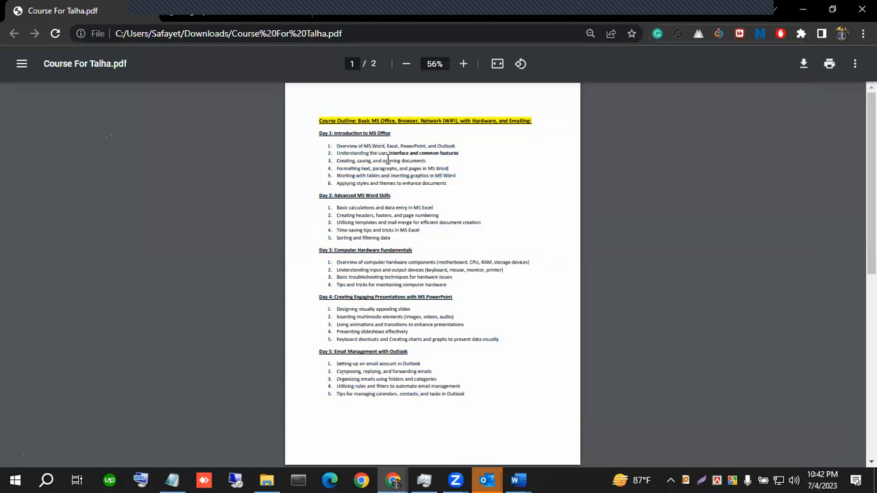
{"action": "left_click_drag", "start_coordinate": [448, 183], "coordinate": [329, 146]}
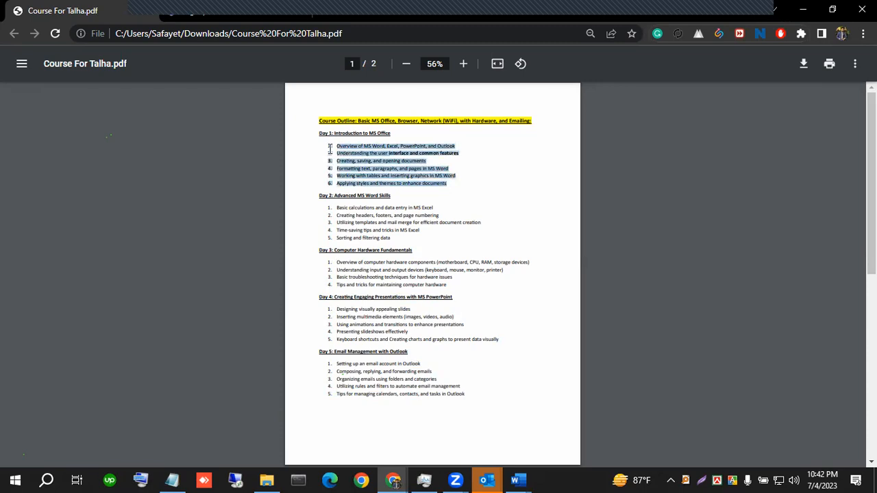
{"action": "key", "text": "ctrl+c"}
{"action": "key", "text": "alt+Tab"}
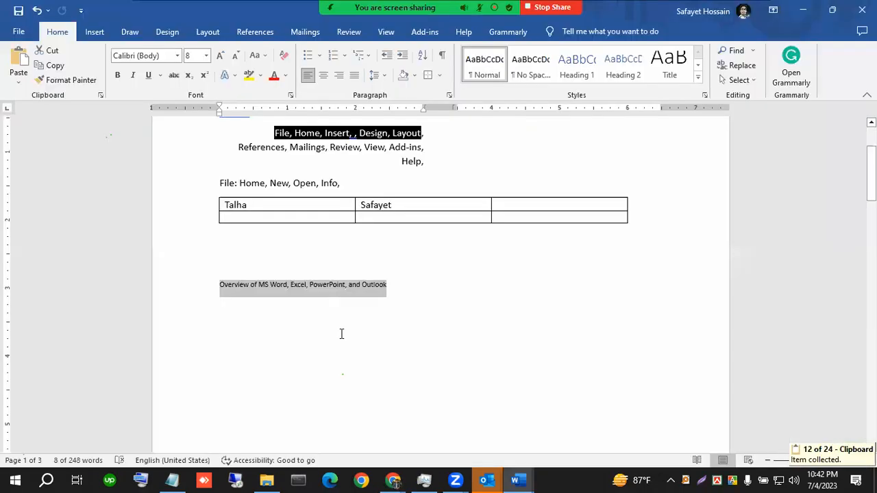
Paste the six Day 1 topics into the blank document with the Merge Formatting paste option.
{"action": "key", "text": "alt+Tab"}
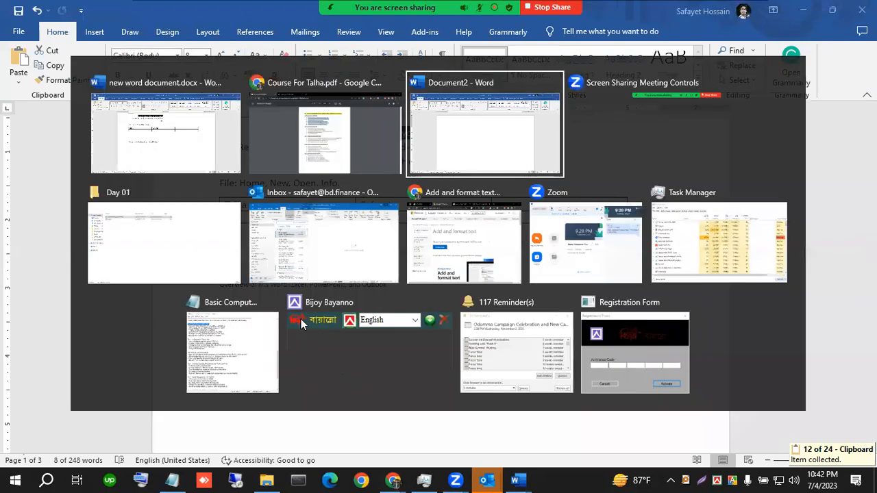
{"action": "key", "text": "ctrl+v"}
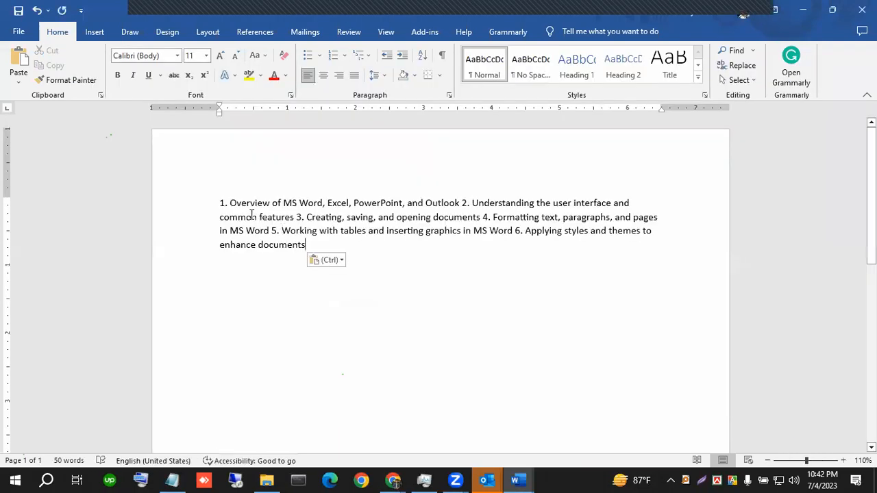
{"action": "left_click", "coordinate": [341, 261]}
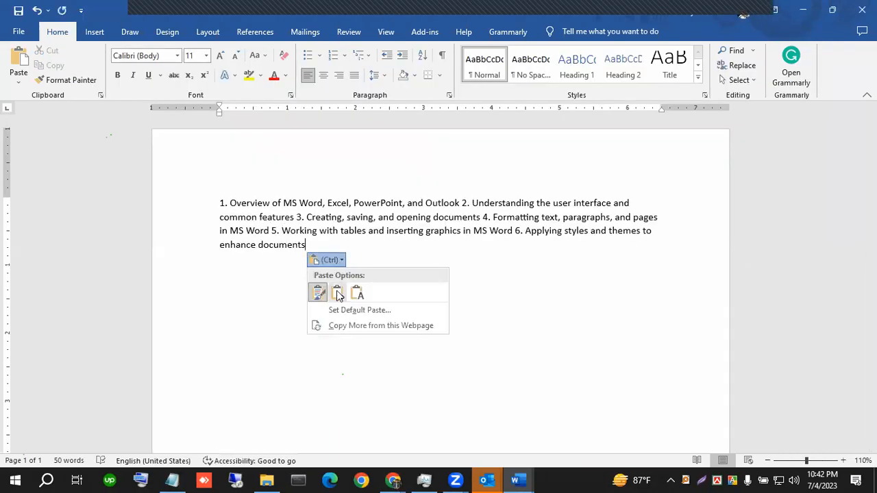
{"action": "left_click", "coordinate": [337, 289]}
{"action": "left_click", "coordinate": [336, 263]}
{"action": "left_click", "coordinate": [335, 291]}
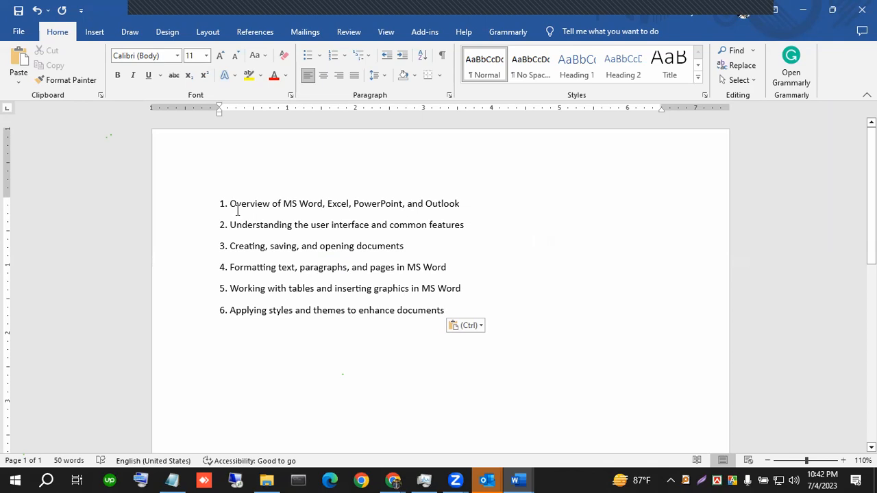
Compare the layout and numbering of the pasted six topics with the Day 1 list in the course outline PDF.
{"action": "key", "text": "alt+Tab"}
{"action": "key", "text": "alt+Tab"}
{"action": "key", "text": "alt+Tab"}
{"action": "key", "text": "alt+Tab"}
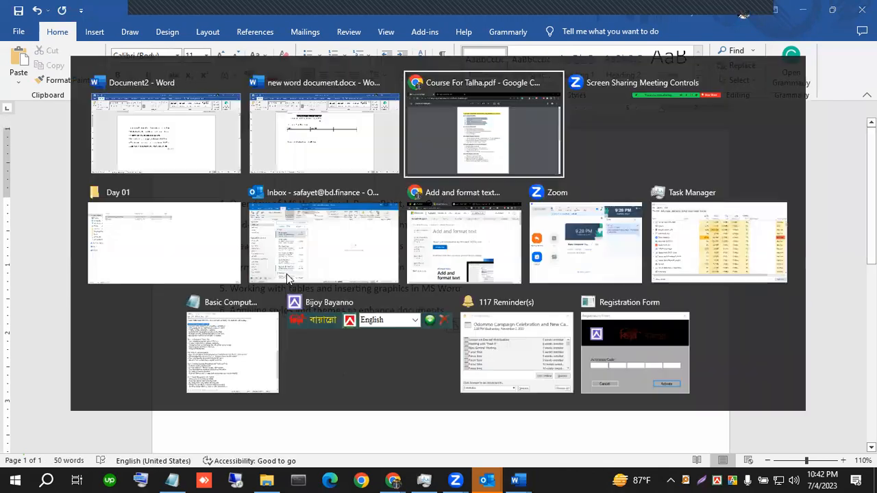
{"action": "left_click", "coordinate": [347, 165]}
{"action": "left_click_drag", "start_coordinate": [341, 150], "coordinate": [398, 167]}
{"action": "key", "text": "alt+Tab"}
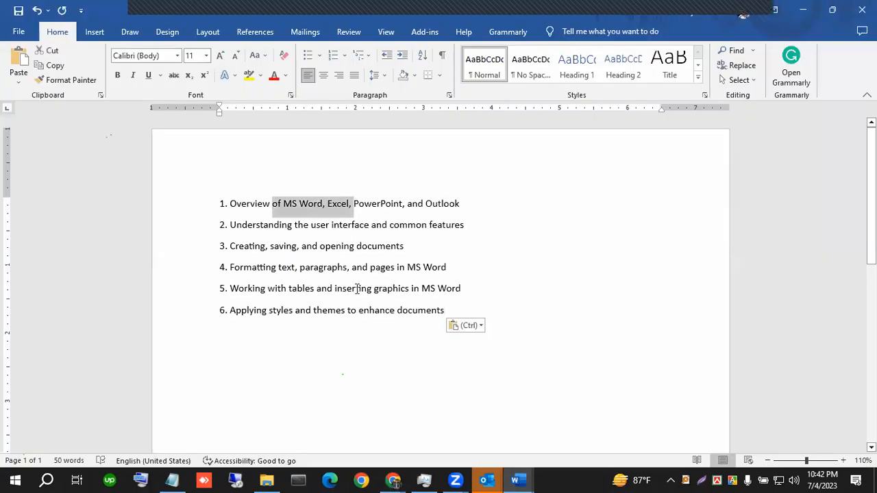
{"action": "left_click", "coordinate": [284, 245]}
{"action": "left_click_drag", "start_coordinate": [422, 306], "coordinate": [234, 209]}
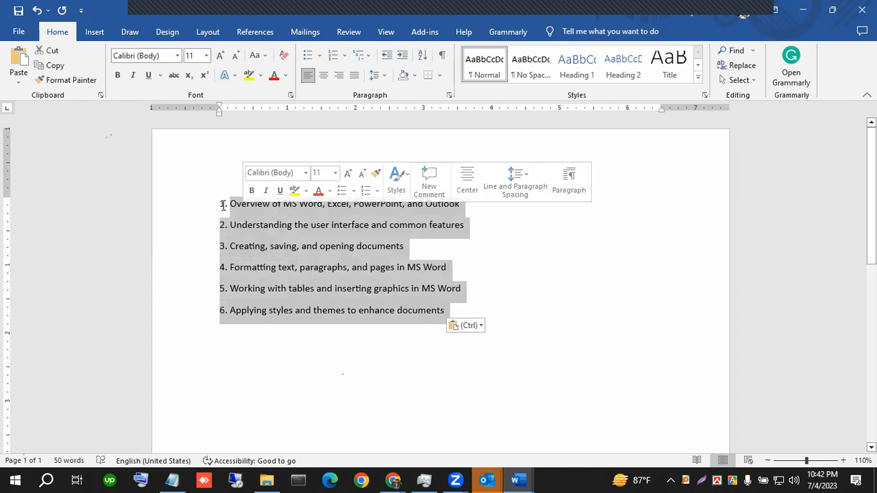
{"action": "left_click", "coordinate": [231, 205]}
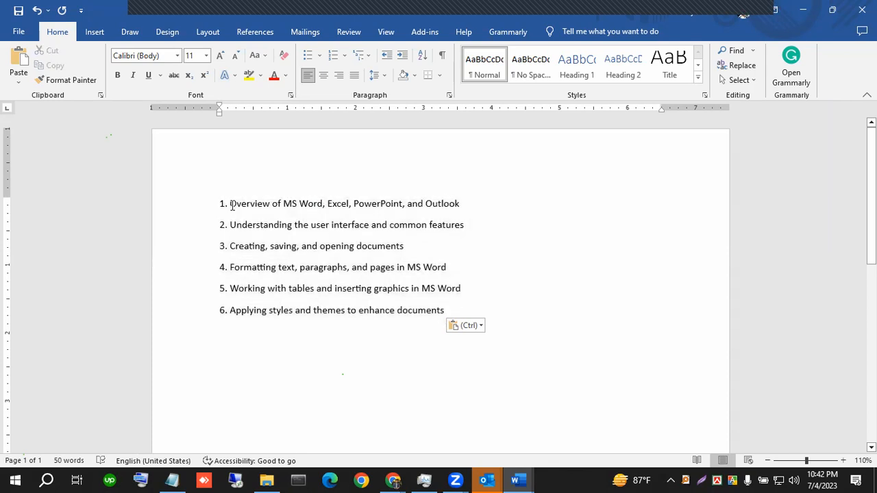
{"action": "key", "text": "alt+Tab"}
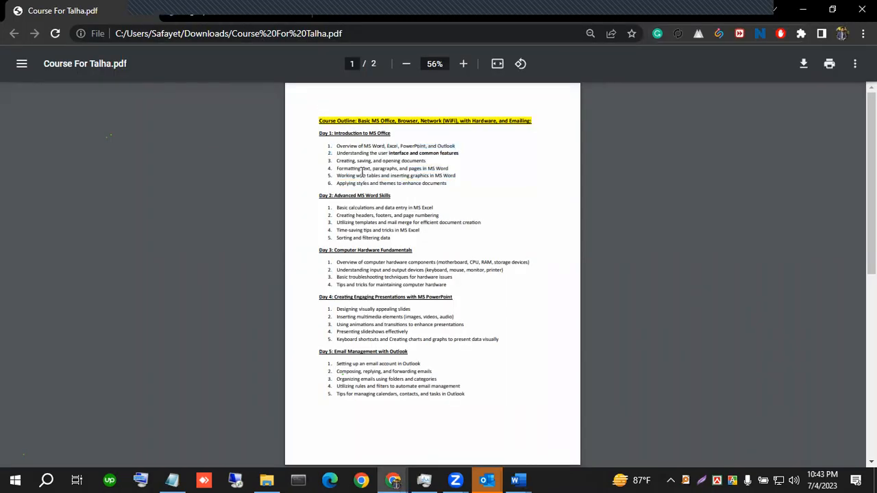
{"action": "key", "text": "alt+Tab"}
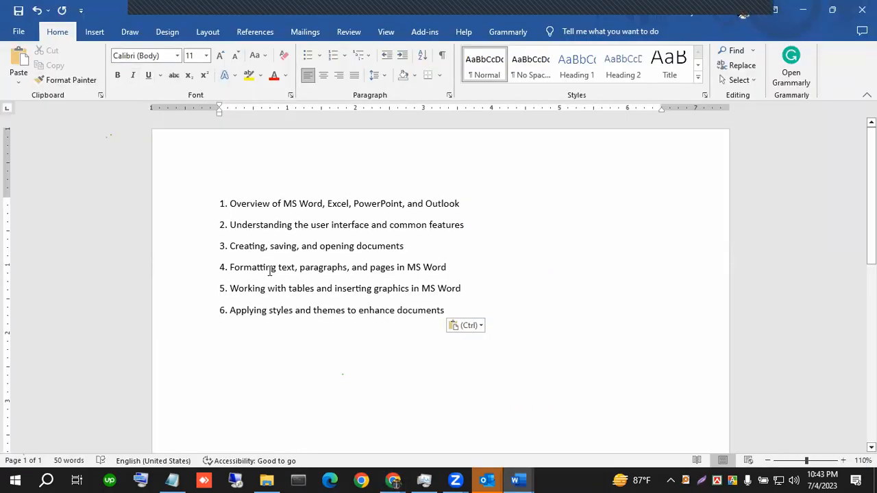
{"action": "key", "text": "alt+Tab"}
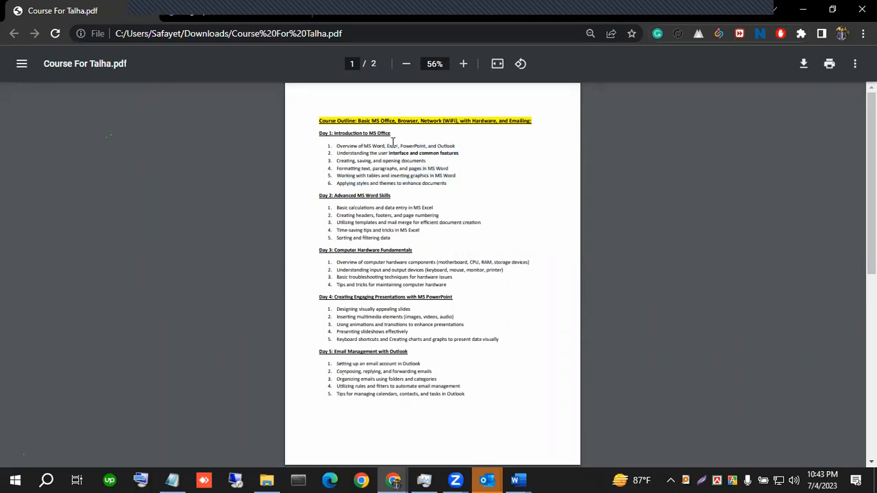
{"action": "key", "text": "alt+Tab"}
{"action": "key", "text": "alt+Tab"}
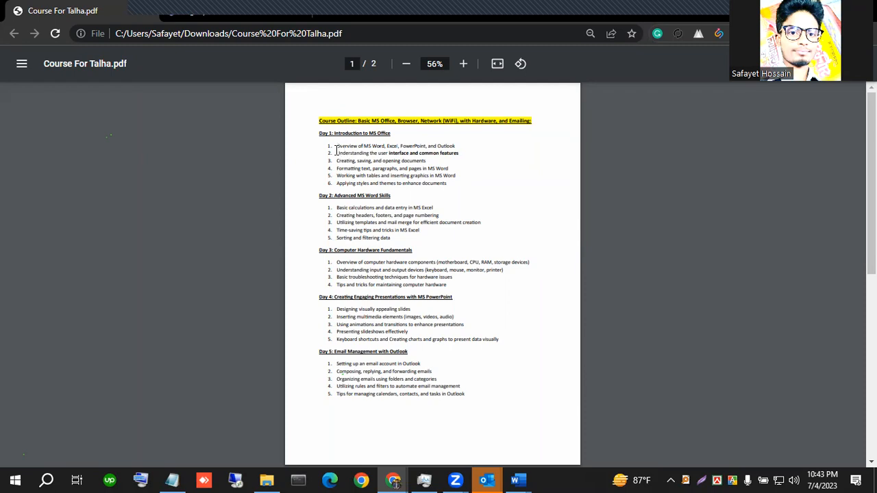
Switch to Word, clear the formatting of the six pasted topics, and remove the space after their paragraphs.
{"action": "key", "text": "alt+Tab"}
{"action": "left_click_drag", "start_coordinate": [447, 315], "coordinate": [221, 203]}
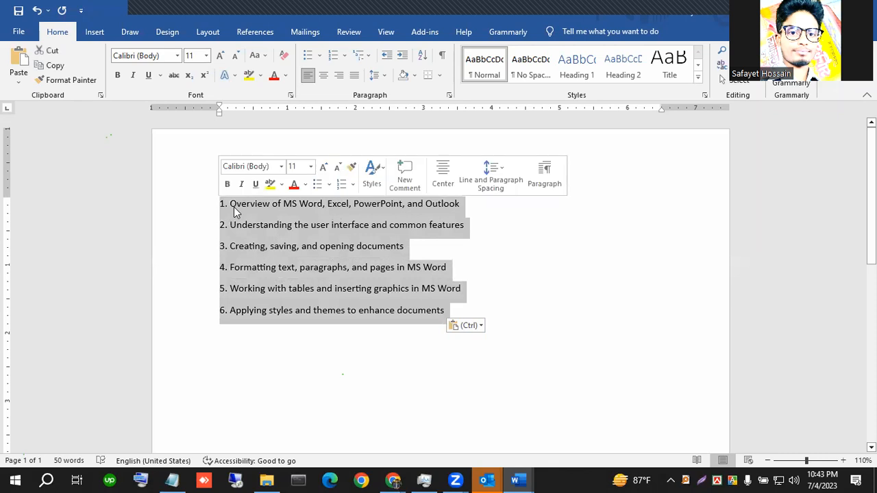
{"action": "left_click", "coordinate": [286, 58]}
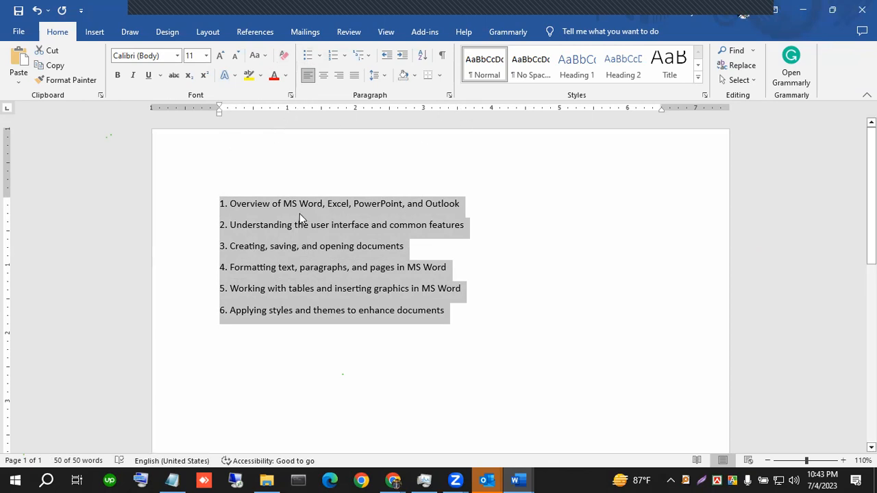
{"action": "left_click", "coordinate": [385, 75]}
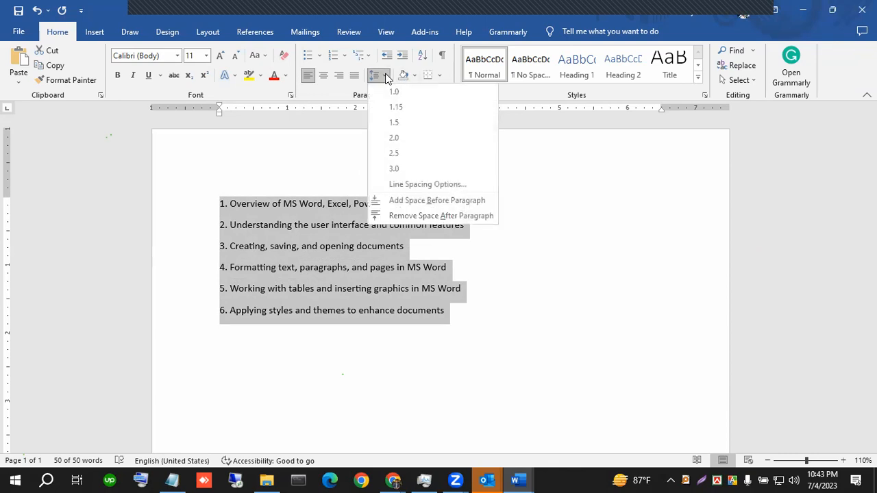
{"action": "left_click", "coordinate": [419, 215]}
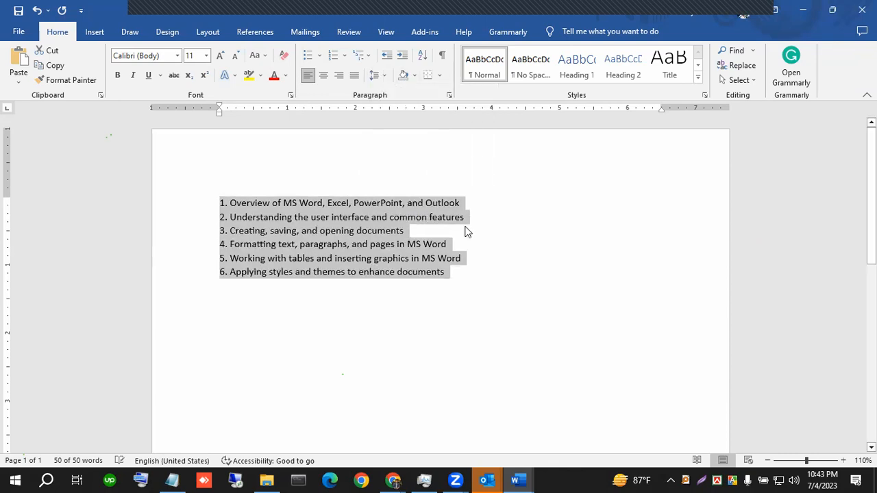
Convert the six pasted topics into an automatic numbered list.
{"action": "left_click", "coordinate": [333, 60]}
{"action": "left_click", "coordinate": [316, 233]}
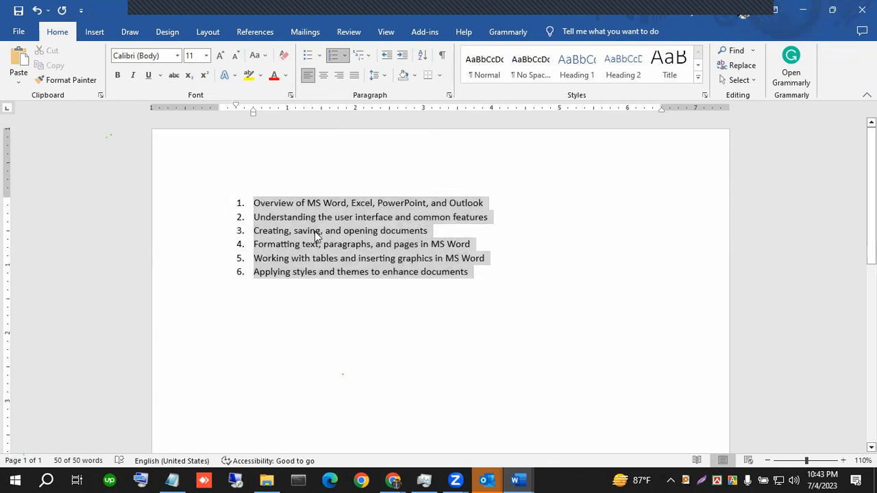
Compare the numbered list in Word with the Day 1 list in the course outline PDF, both enlarged.
{"action": "key", "text": "alt+Tab"}
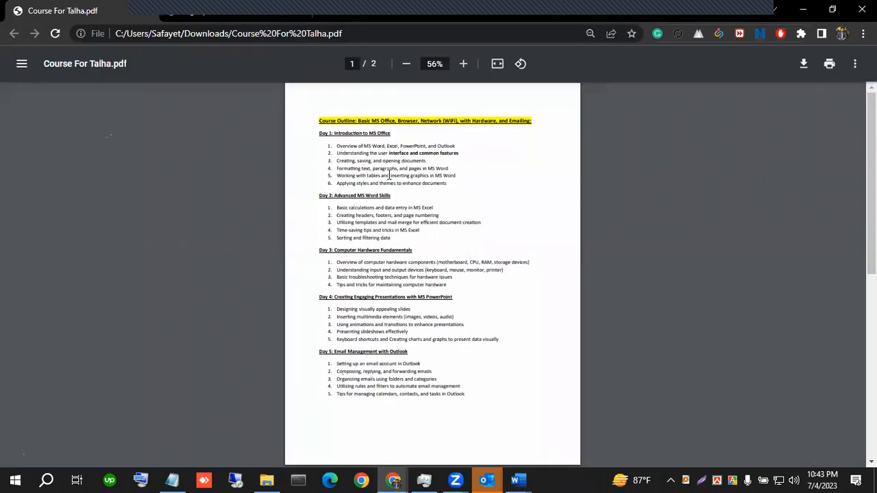
{"action": "left_click", "coordinate": [496, 64]}
{"action": "key", "text": "alt+Tab"}
{"action": "scroll", "coordinate": [415, 296], "scroll_direction": "up", "scroll_amount": 10}
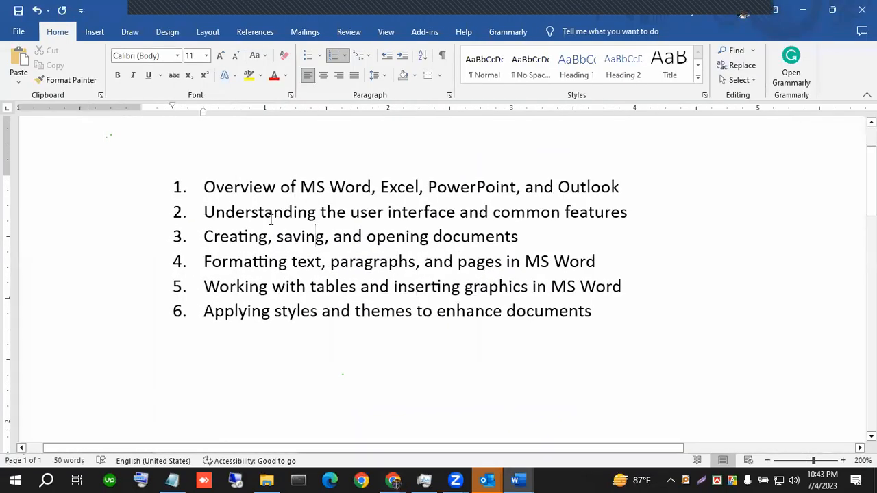
{"action": "left_click_drag", "start_coordinate": [216, 190], "coordinate": [483, 214]}
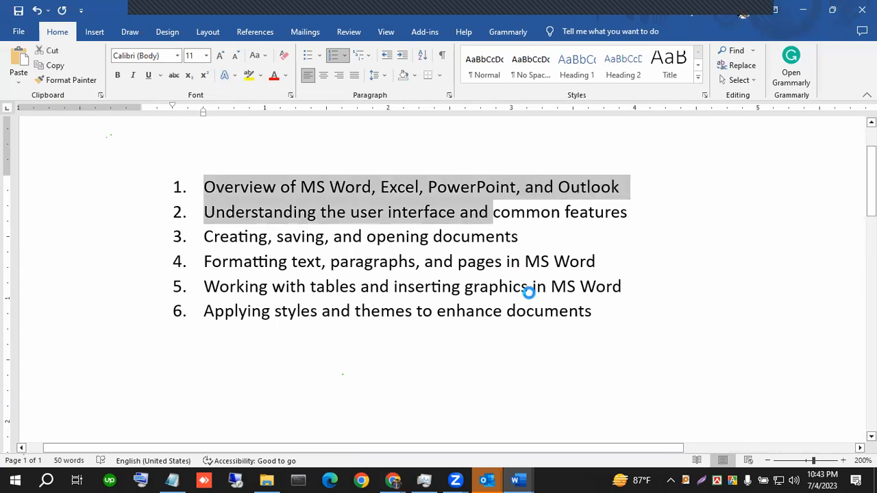
{"action": "key", "text": "alt+Tab"}
{"action": "scroll", "coordinate": [520, 296], "scroll_direction": "down", "scroll_amount": 4}
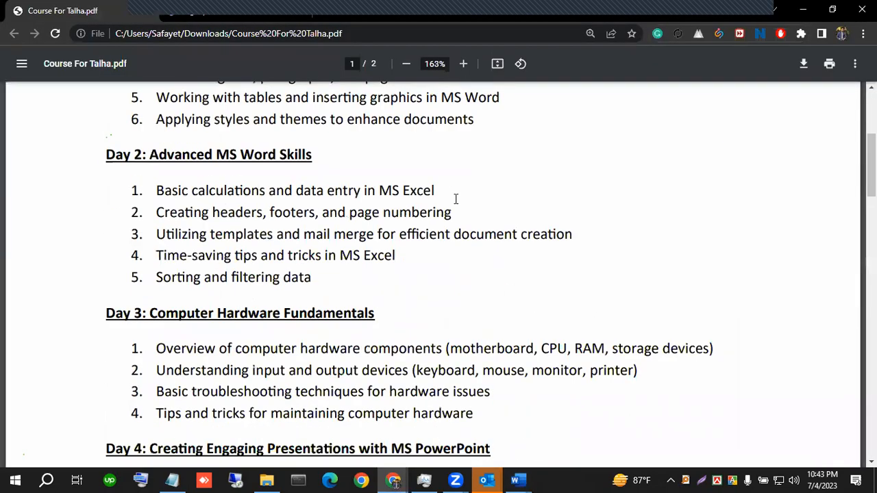
{"action": "scroll", "coordinate": [452, 198], "scroll_direction": "up", "scroll_amount": 2}
{"action": "left_click_drag", "start_coordinate": [281, 199], "coordinate": [156, 141]}
{"action": "left_click", "coordinate": [235, 166]}
{"action": "key", "text": "alt+Tab"}
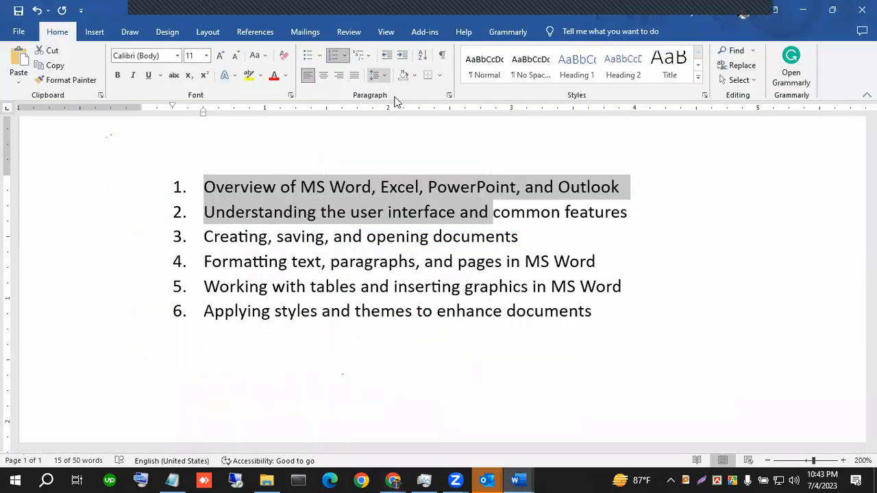
Check the line and paragraph spacing options for the first two list items and highlight the six-topic list.
{"action": "left_click", "coordinate": [385, 78]}
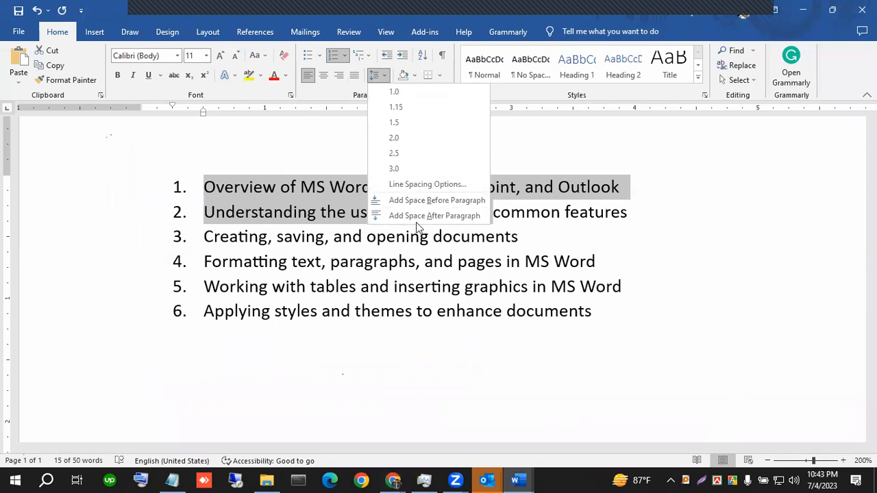
{"action": "left_click", "coordinate": [281, 189]}
{"action": "left_click", "coordinate": [267, 189]}
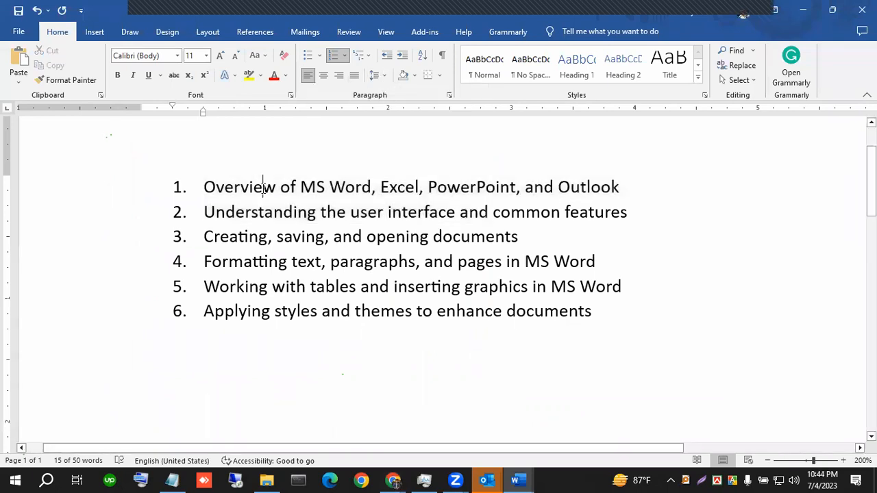
{"action": "left_click_drag", "start_coordinate": [204, 188], "coordinate": [553, 321]}
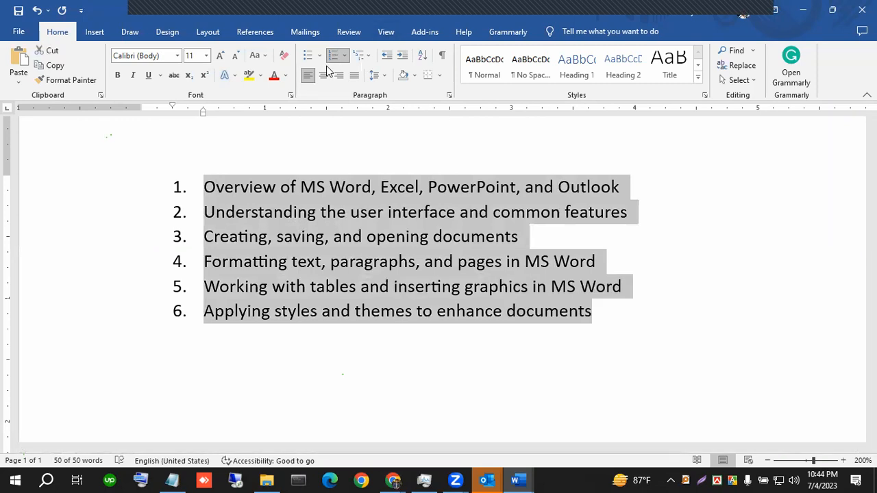
{"action": "left_click", "coordinate": [323, 212]}
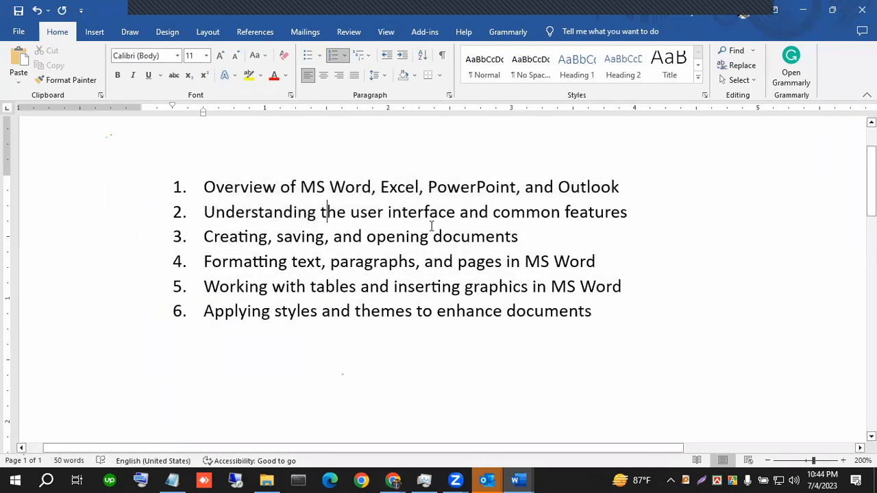
{"action": "left_click_drag", "start_coordinate": [264, 187], "coordinate": [436, 311]}
Compare the document's print preview with the Day 1 list in the PDF, focusing on the formatting of "interface and common features".
{"action": "key", "text": "alt+Tab"}
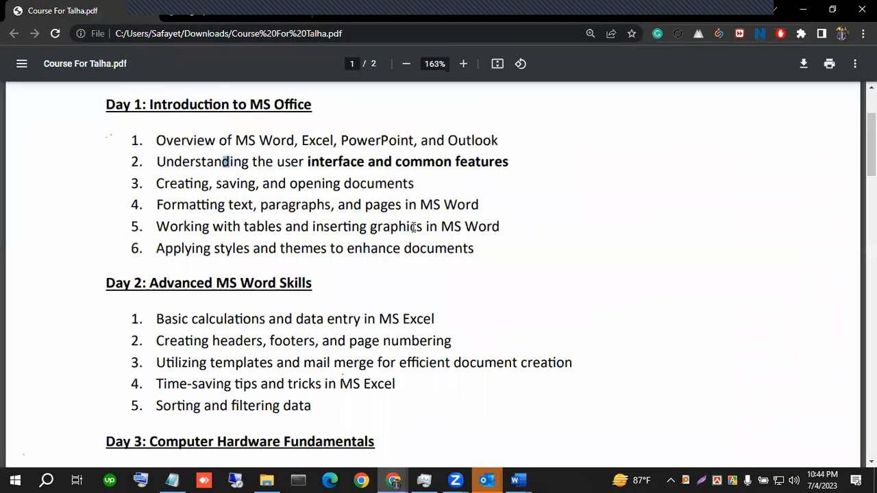
{"action": "key", "text": "alt+Tab"}
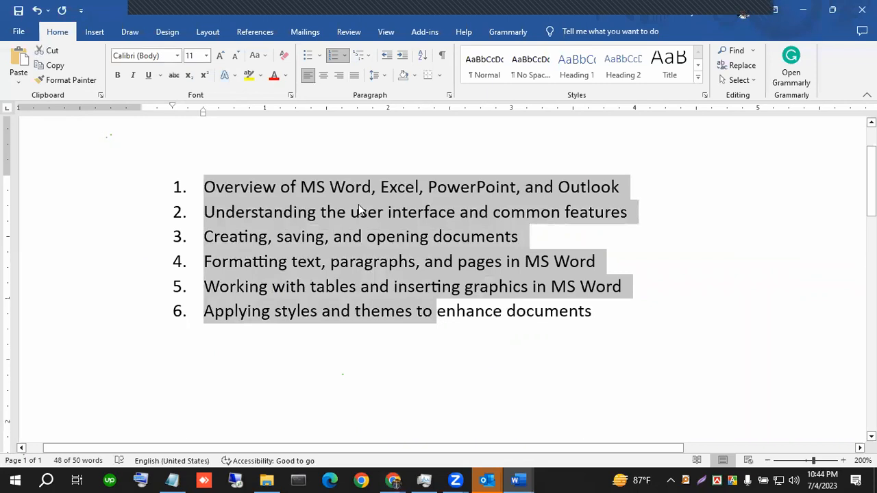
{"action": "key", "text": "ctrl+p"}
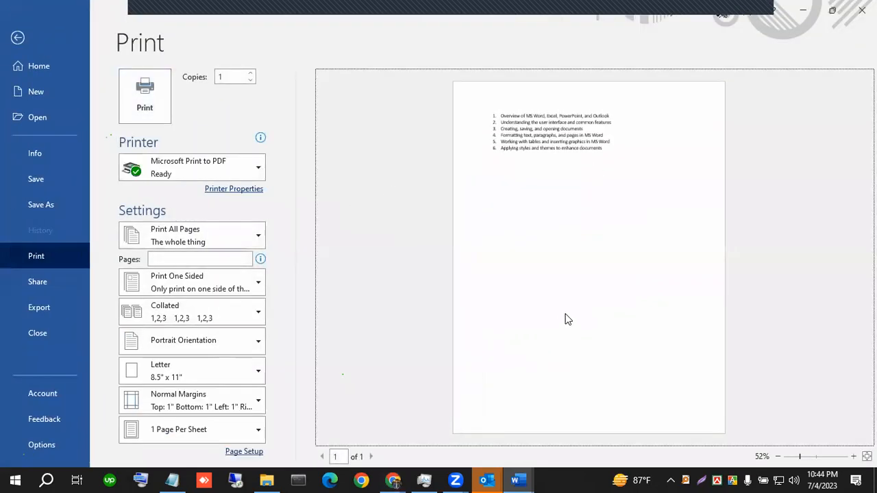
{"action": "scroll", "coordinate": [566, 319], "scroll_direction": "up", "scroll_amount": 7}
{"action": "key", "text": "alt+Tab"}
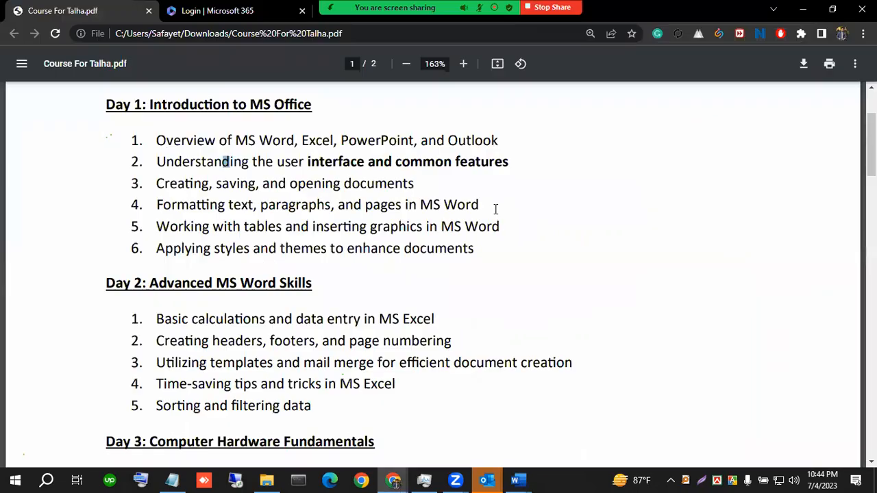
{"action": "key", "text": "alt+Tab"}
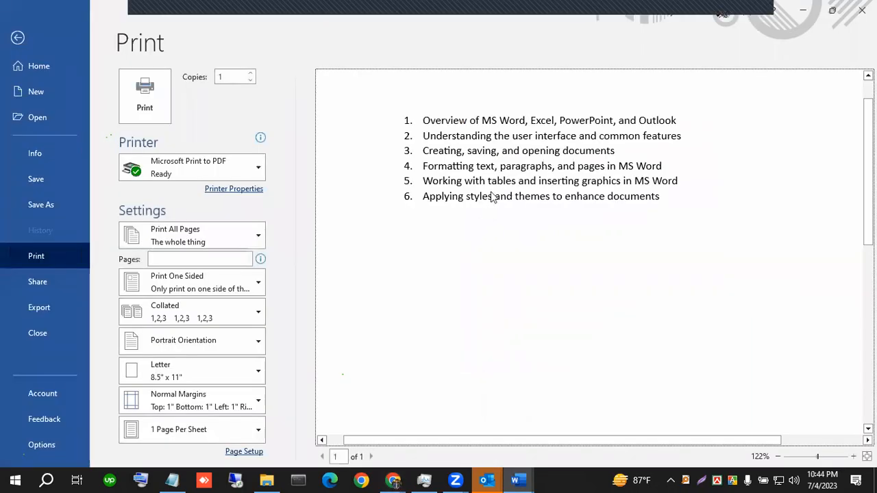
{"action": "key", "text": "alt+Tab"}
{"action": "left_click_drag", "start_coordinate": [309, 163], "coordinate": [508, 162]}
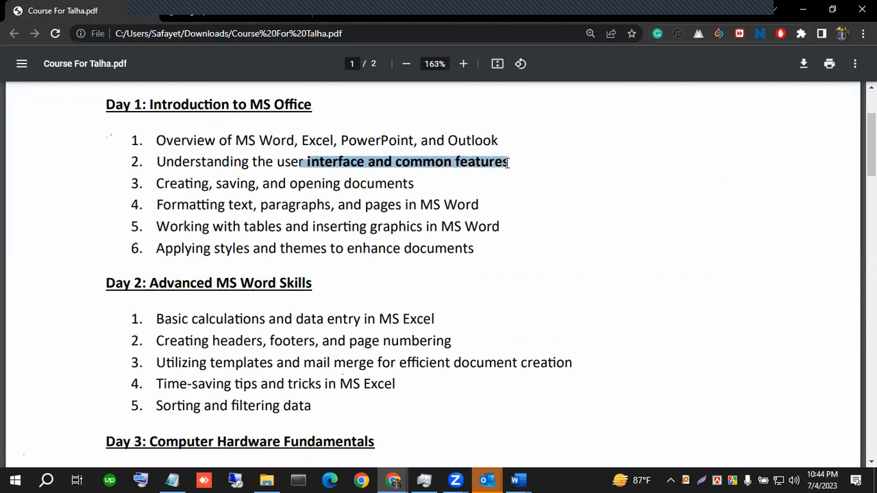
{"action": "key", "text": "alt+Tab"}
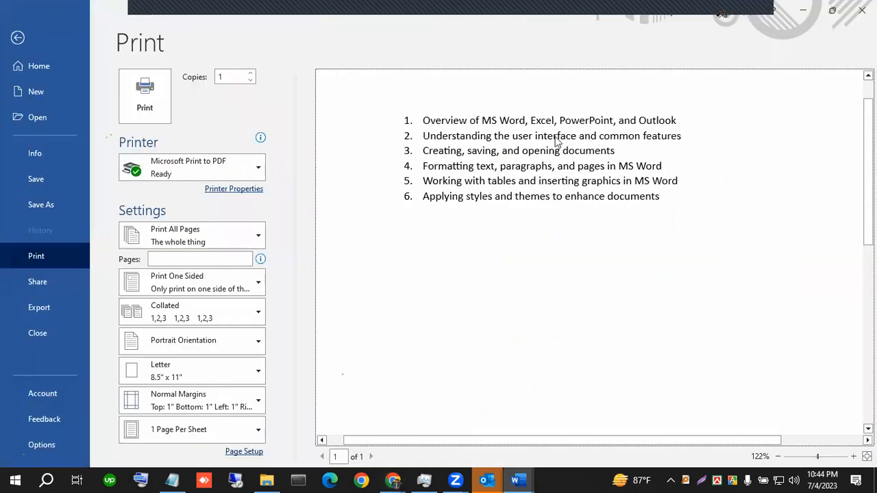
{"action": "left_click", "coordinate": [17, 38]}
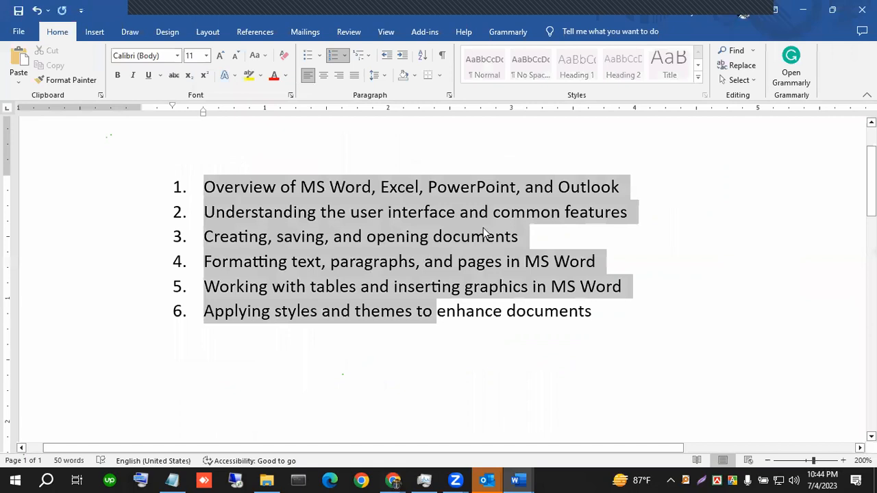
Make "interface and common features" bold in the second list item.
{"action": "left_click", "coordinate": [447, 210]}
{"action": "left_click_drag", "start_coordinate": [389, 210], "coordinate": [632, 211]}
{"action": "key", "text": "ctrl+b"}
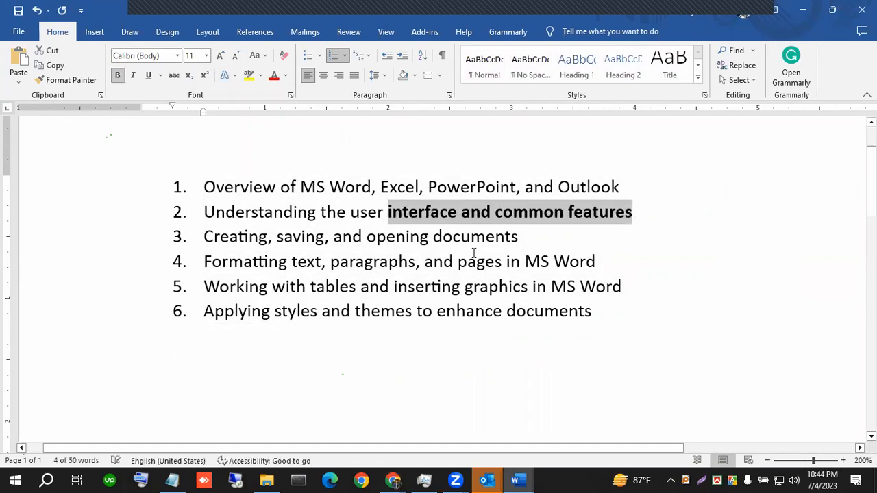
{"action": "left_click", "coordinate": [474, 254]}
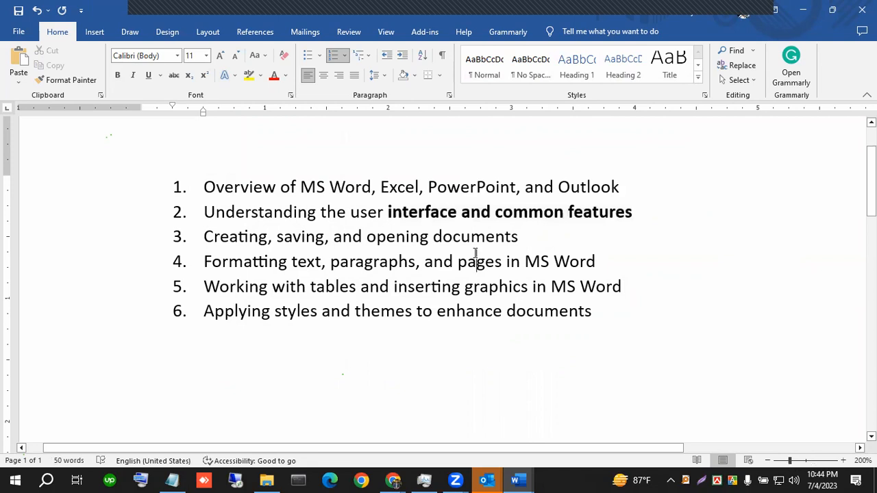
Check the bold text in the enlarged print preview and return to the document.
{"action": "key", "text": "ctrl+p"}
{"action": "scroll", "coordinate": [545, 161], "scroll_direction": "up", "scroll_amount": 5}
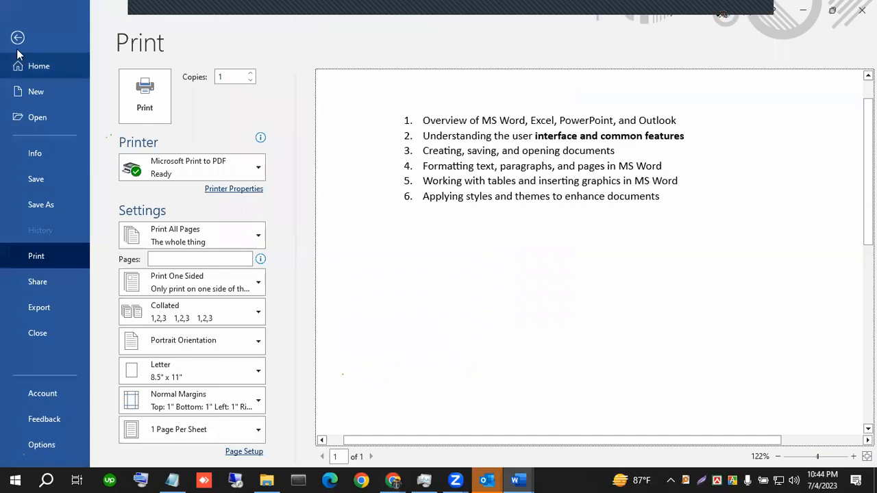
{"action": "left_click", "coordinate": [16, 27]}
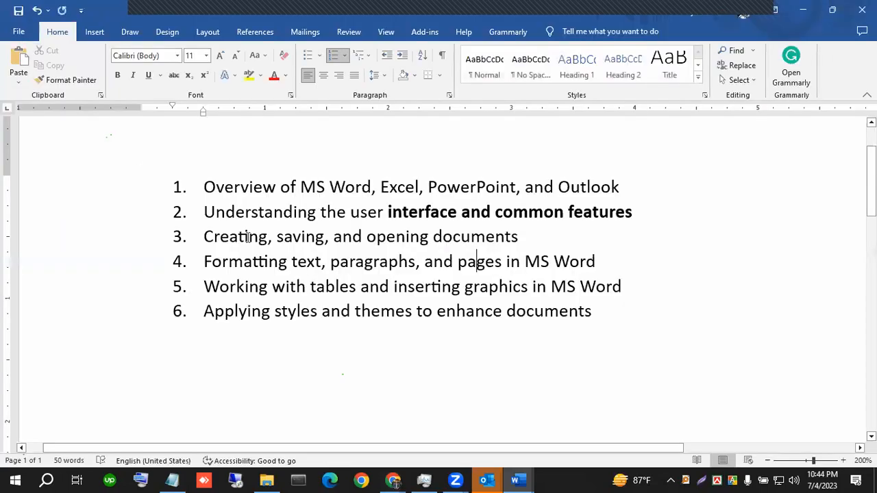
{"action": "scroll", "coordinate": [248, 237], "scroll_direction": "up", "scroll_amount": 2}
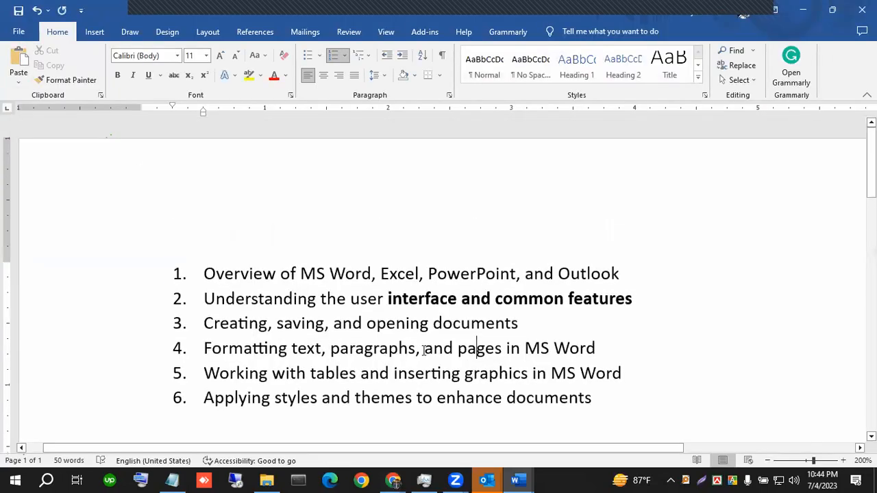
{"action": "scroll", "coordinate": [411, 217], "scroll_direction": "down", "scroll_amount": 7}
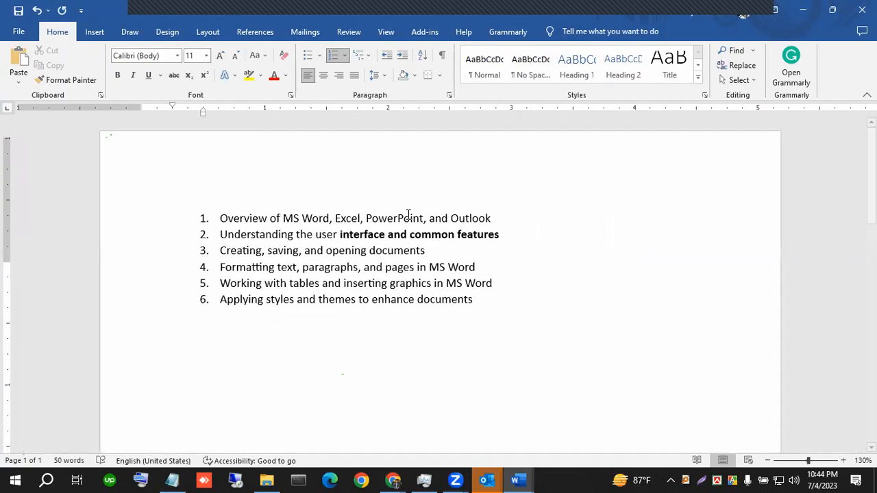